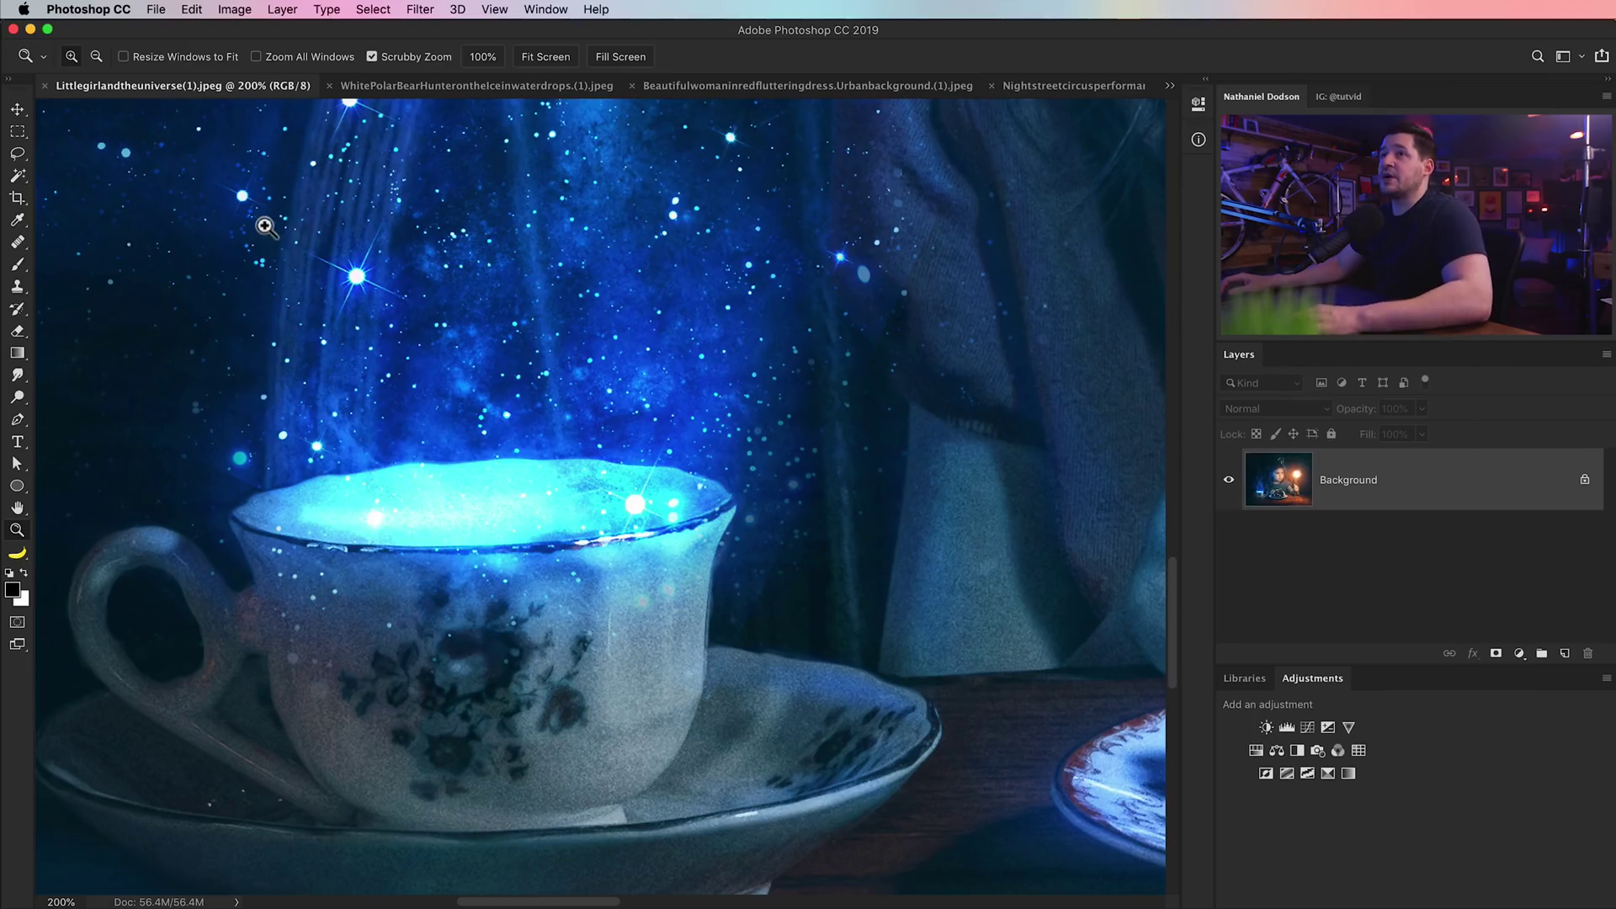
- Use Bird's Eye View to jump to the glowing light above the fork, then the planets on the plate
{"action": "key", "text": "v"}
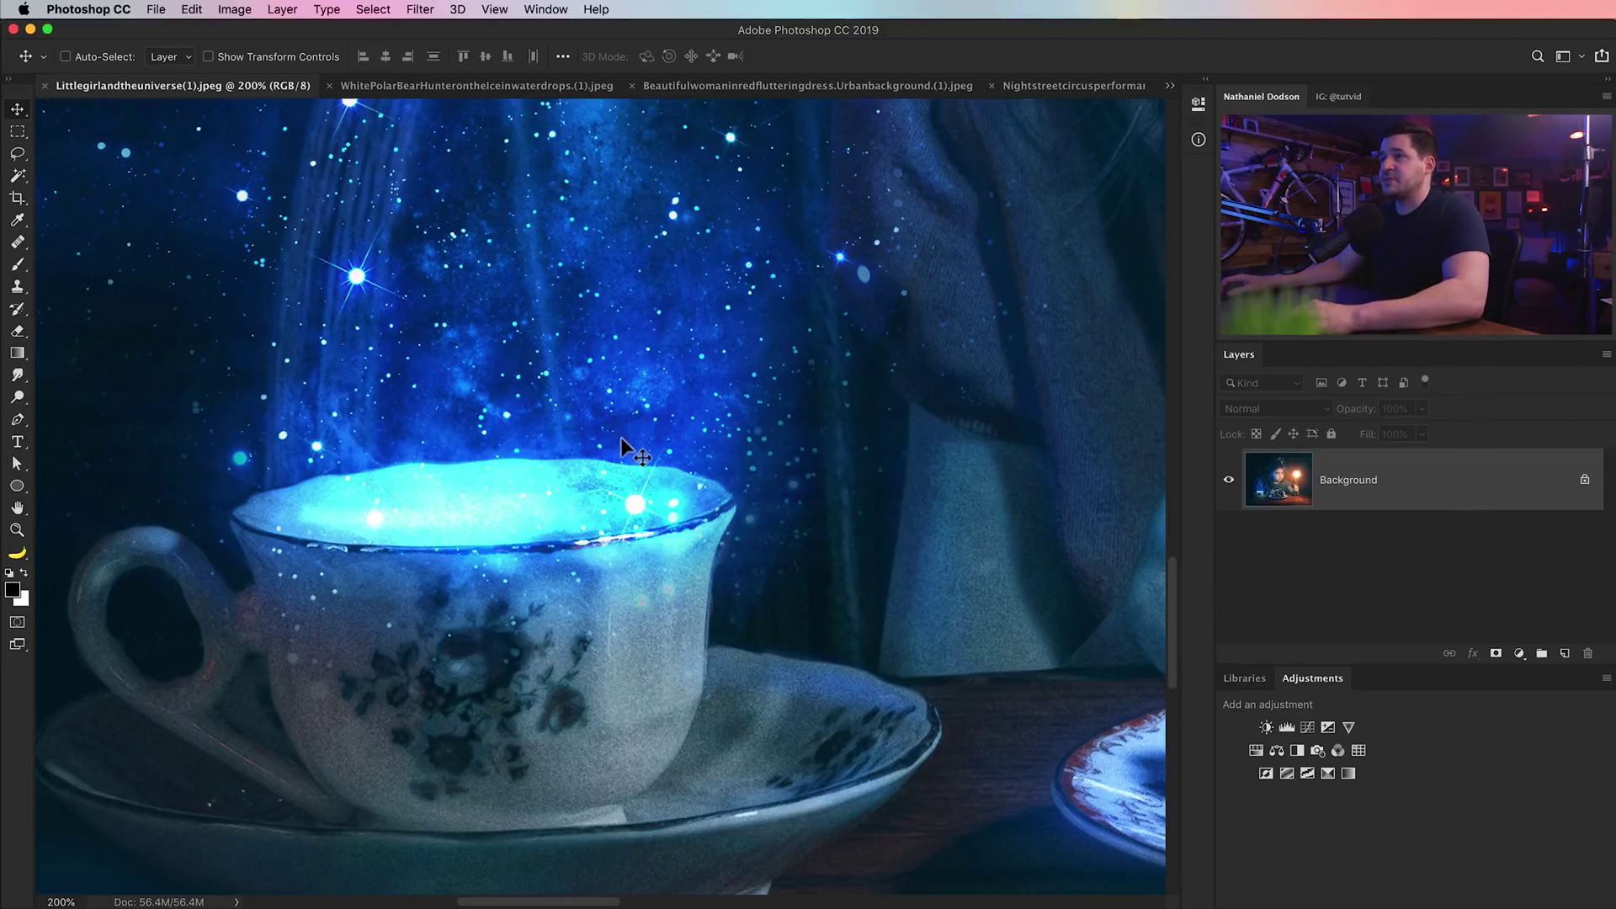
{"action": "key", "text": "h"}
{"action": "left_click_drag", "start_coordinate": [750, 459], "coordinate": [881, 432]}
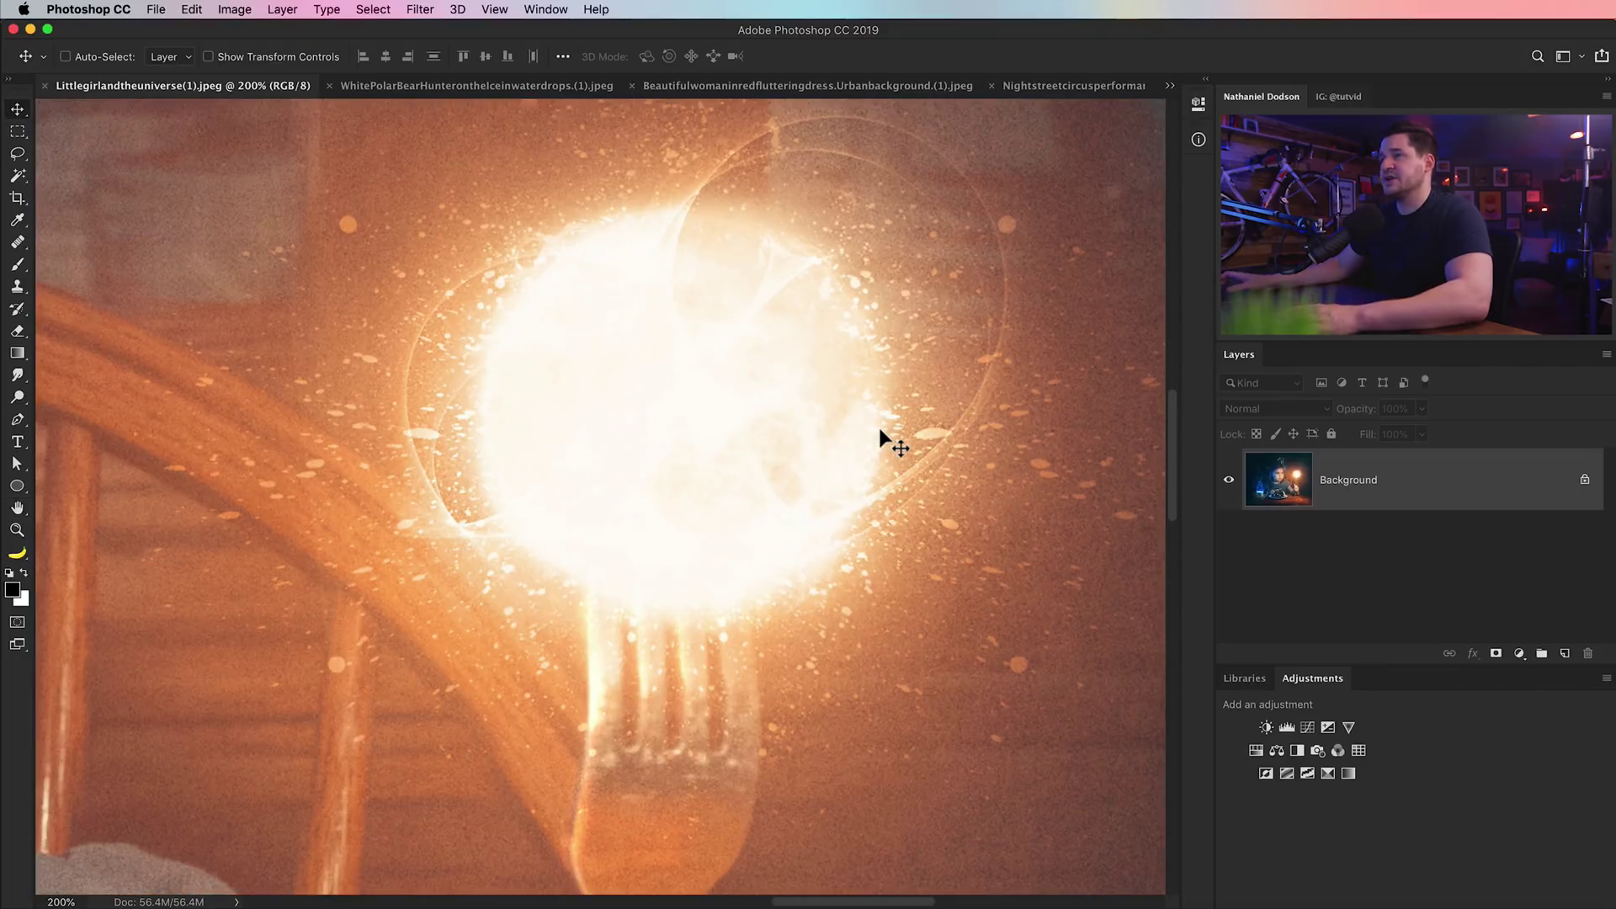
{"action": "key", "text": "h"}
{"action": "left_click_drag", "start_coordinate": [559, 454], "coordinate": [566, 734]}
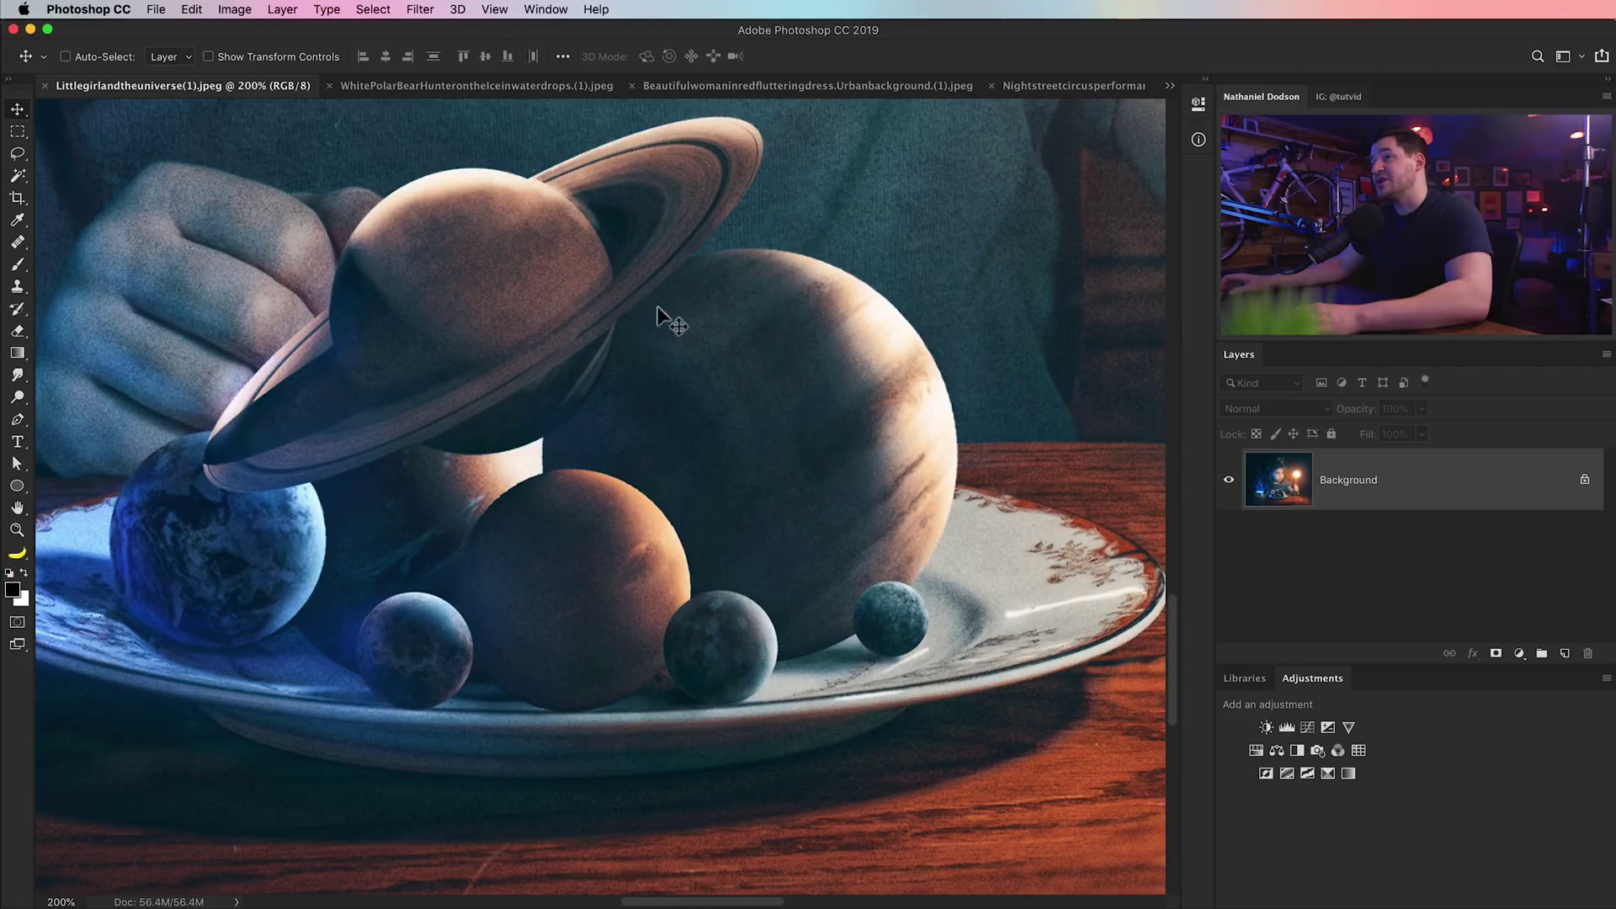
- Jump the magnified view to the girl's face, then back to the teacup
{"action": "left_click_drag", "start_coordinate": [718, 347], "coordinate": [601, 404]}
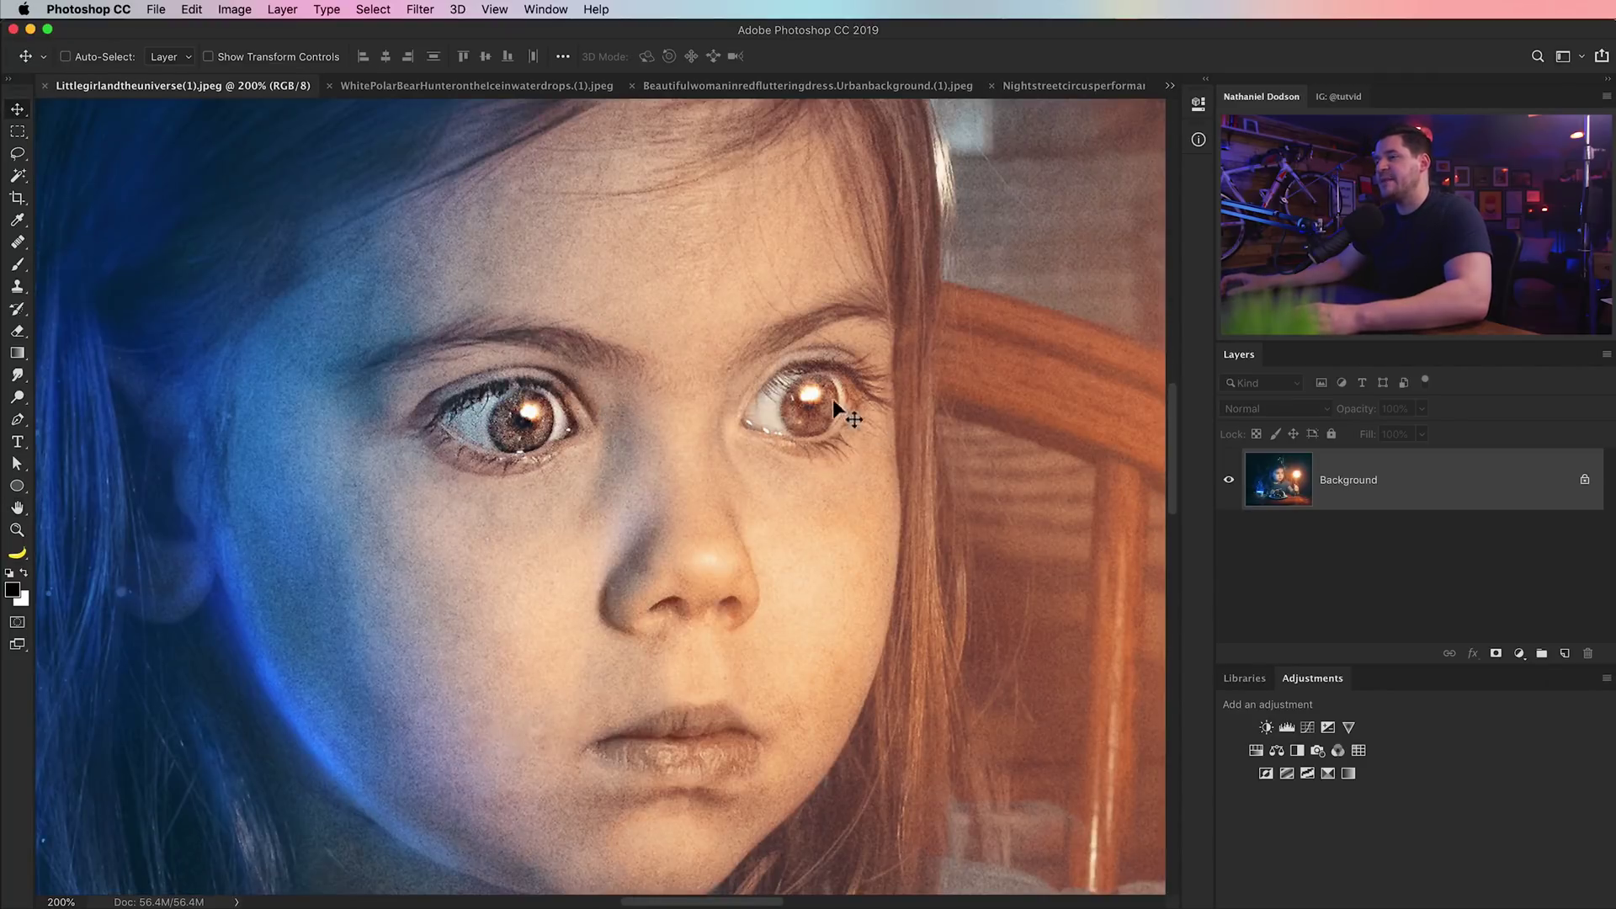
{"action": "key", "text": "h"}
{"action": "left_click_drag", "start_coordinate": [631, 440], "coordinate": [318, 697]}
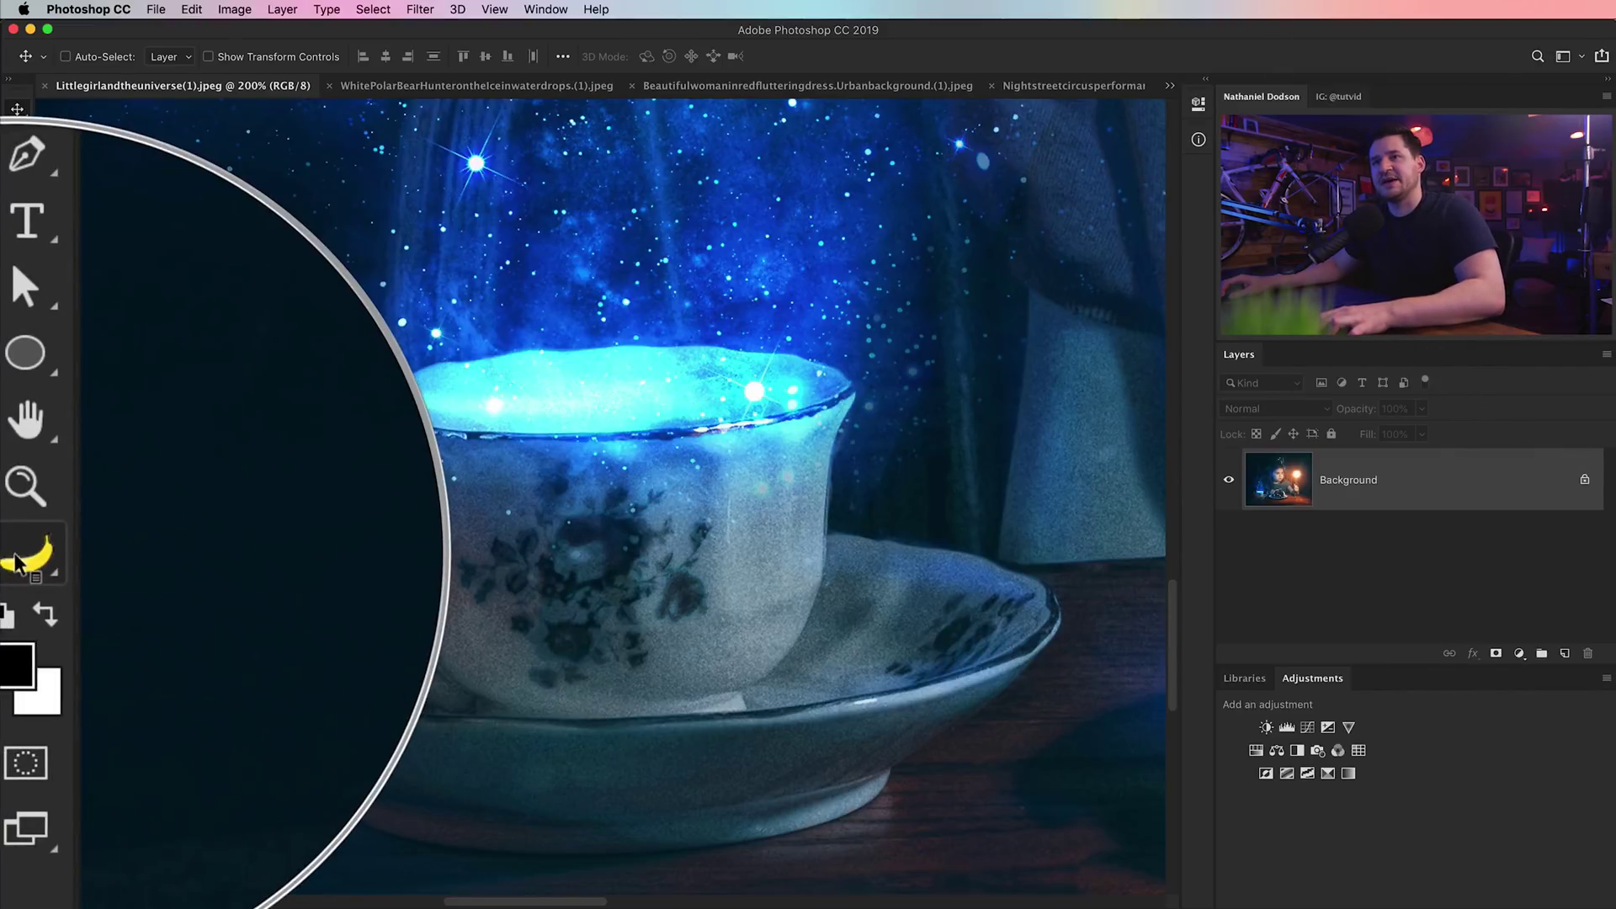
- Open Edit Toolbar from the extra-tools slot, review the Extra Tools list, and click Done
{"action": "left_click", "coordinate": [17, 558]}
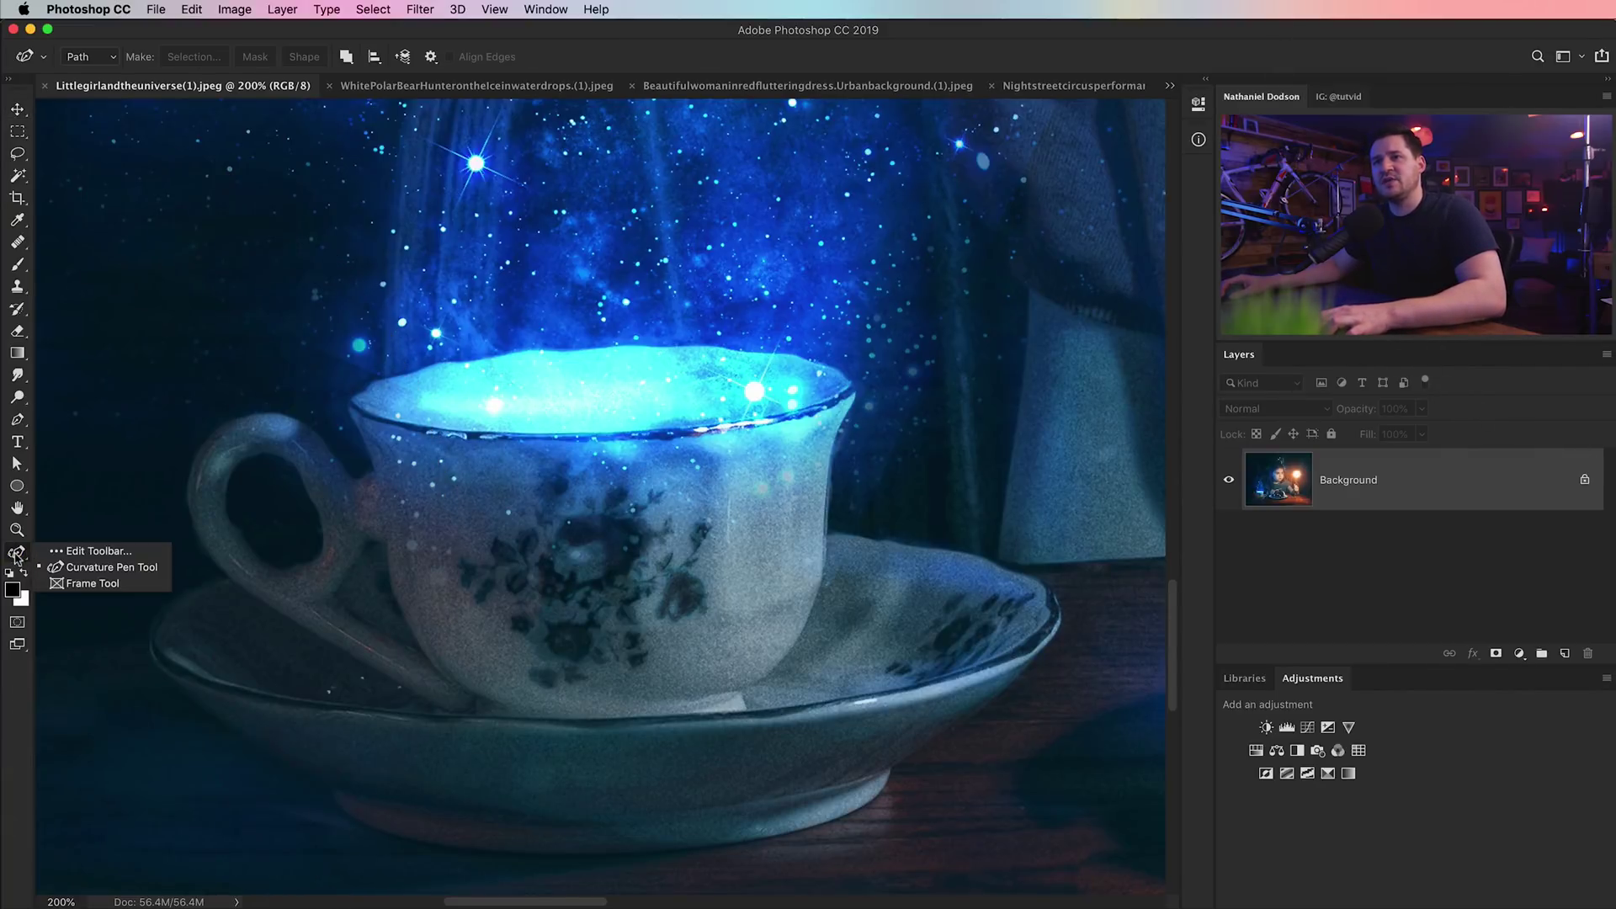
{"action": "left_click", "coordinate": [85, 552]}
{"action": "left_click_drag", "start_coordinate": [673, 139], "coordinate": [612, 204]}
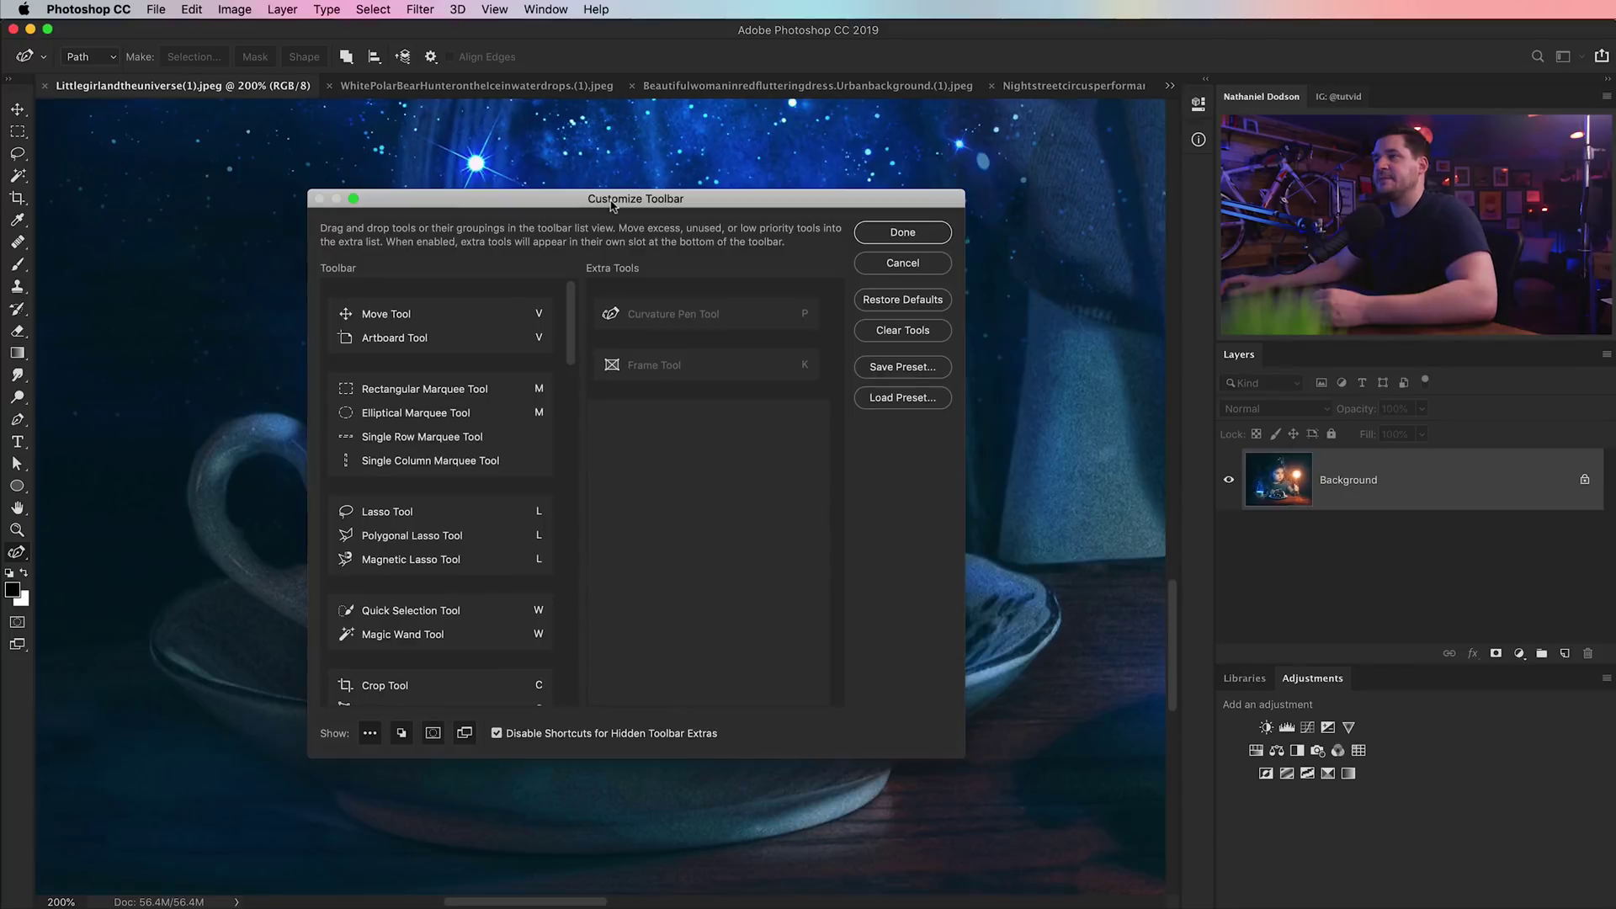
{"action": "left_click", "coordinate": [904, 233]}
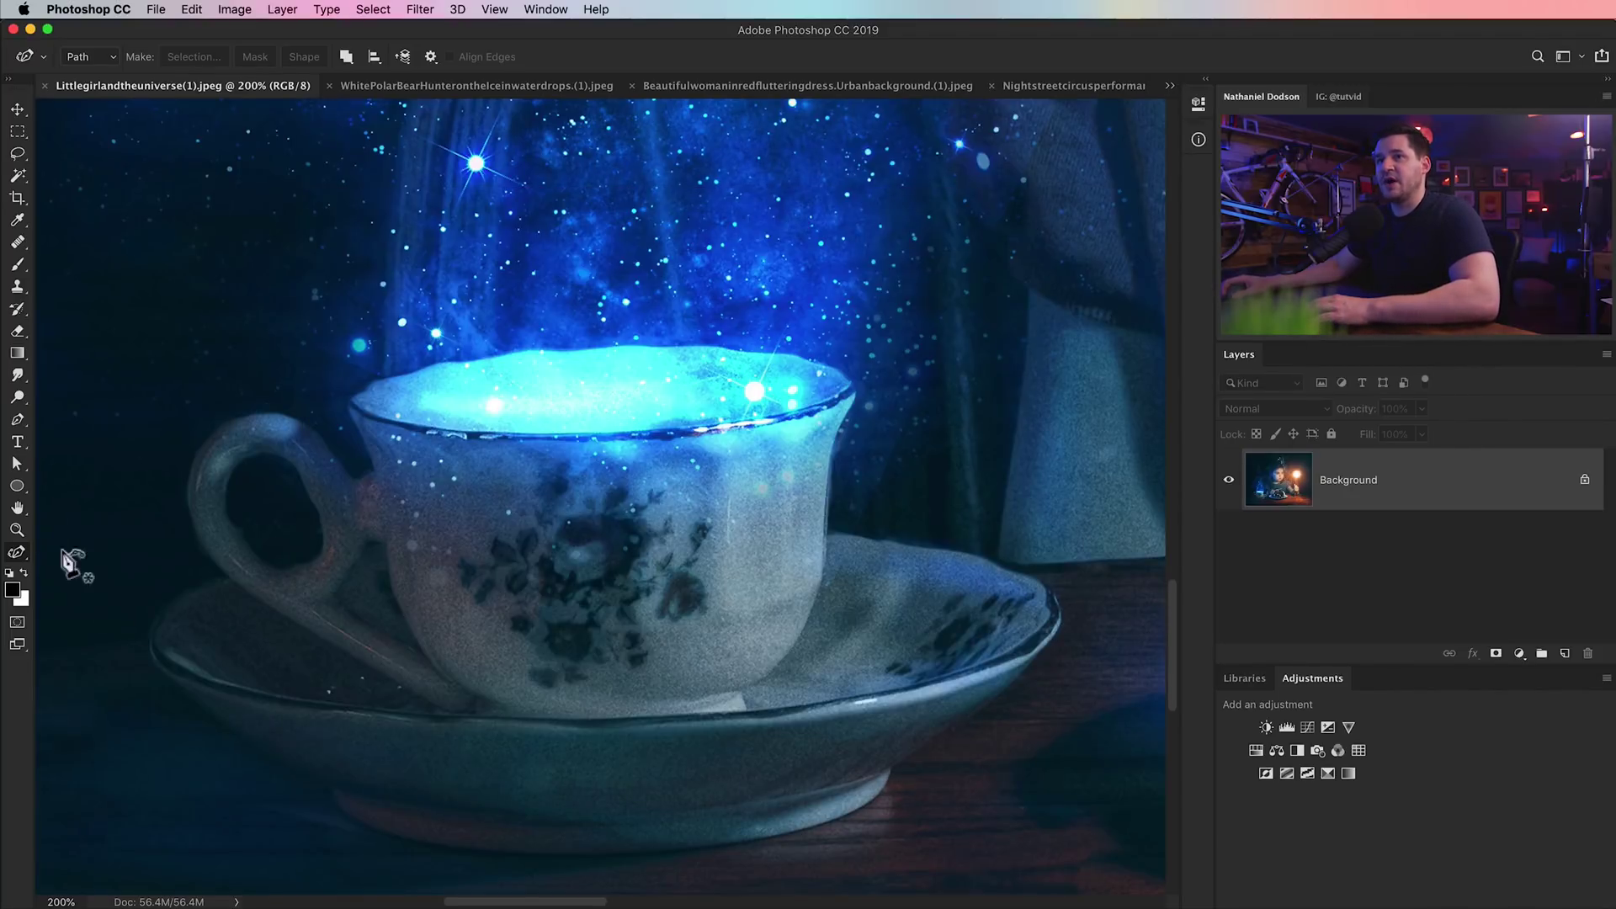
{"action": "left_click", "coordinate": [18, 112]}
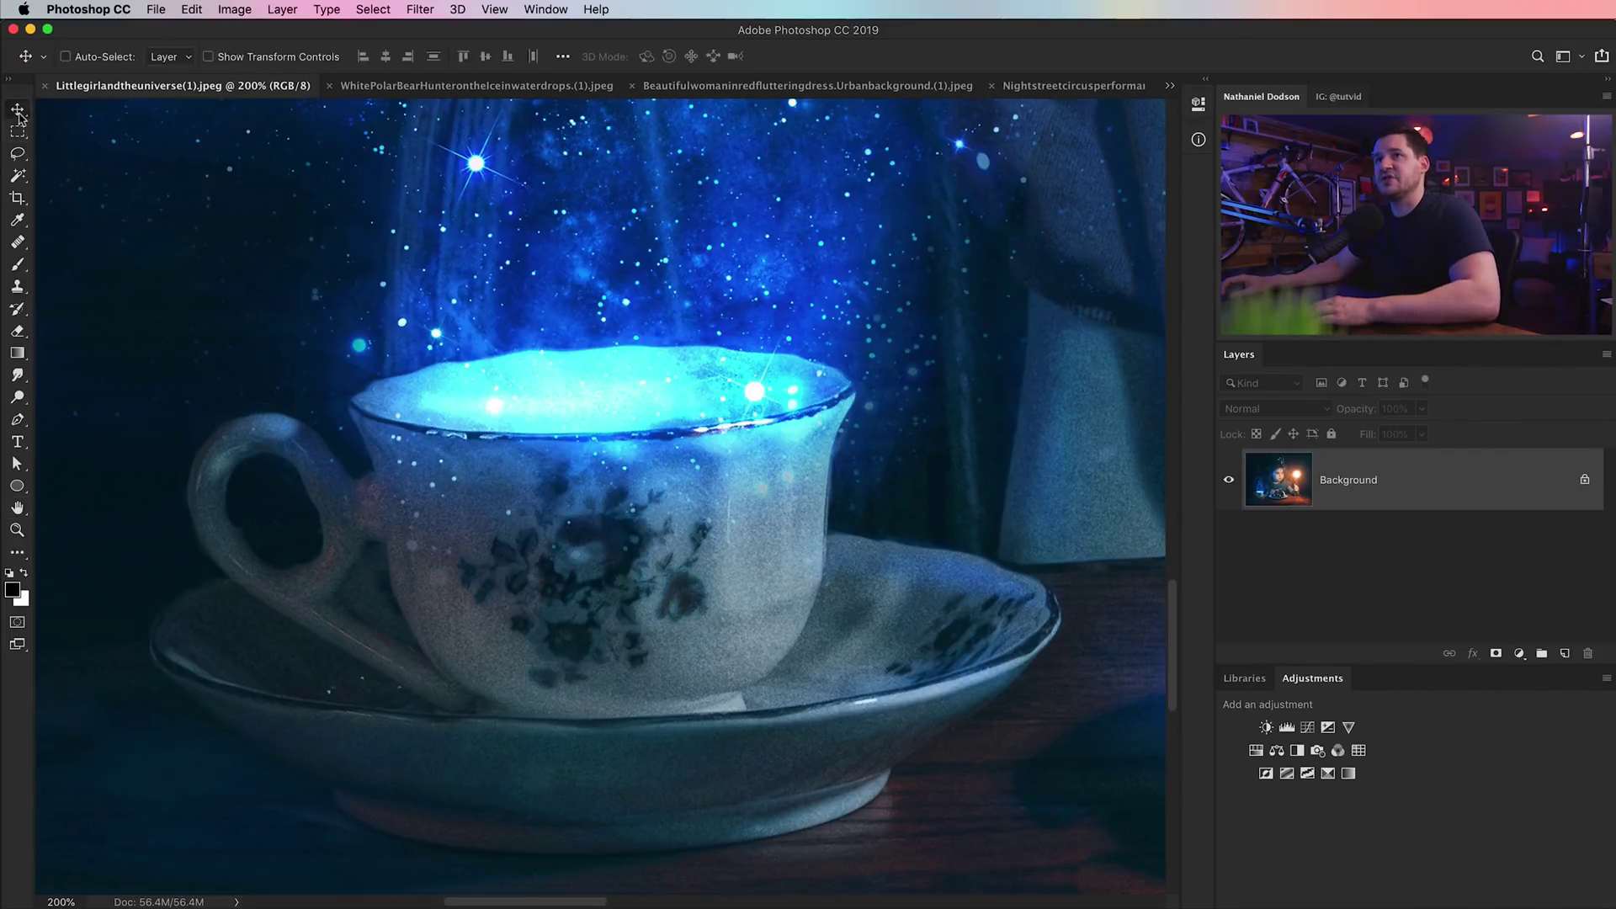
- Pick the Curvature Pen from the extra tools, then recheck the Edit Toolbar list twice
{"action": "left_click", "coordinate": [18, 555]}
{"action": "right_click", "coordinate": [18, 556]}
{"action": "left_click", "coordinate": [78, 560]}
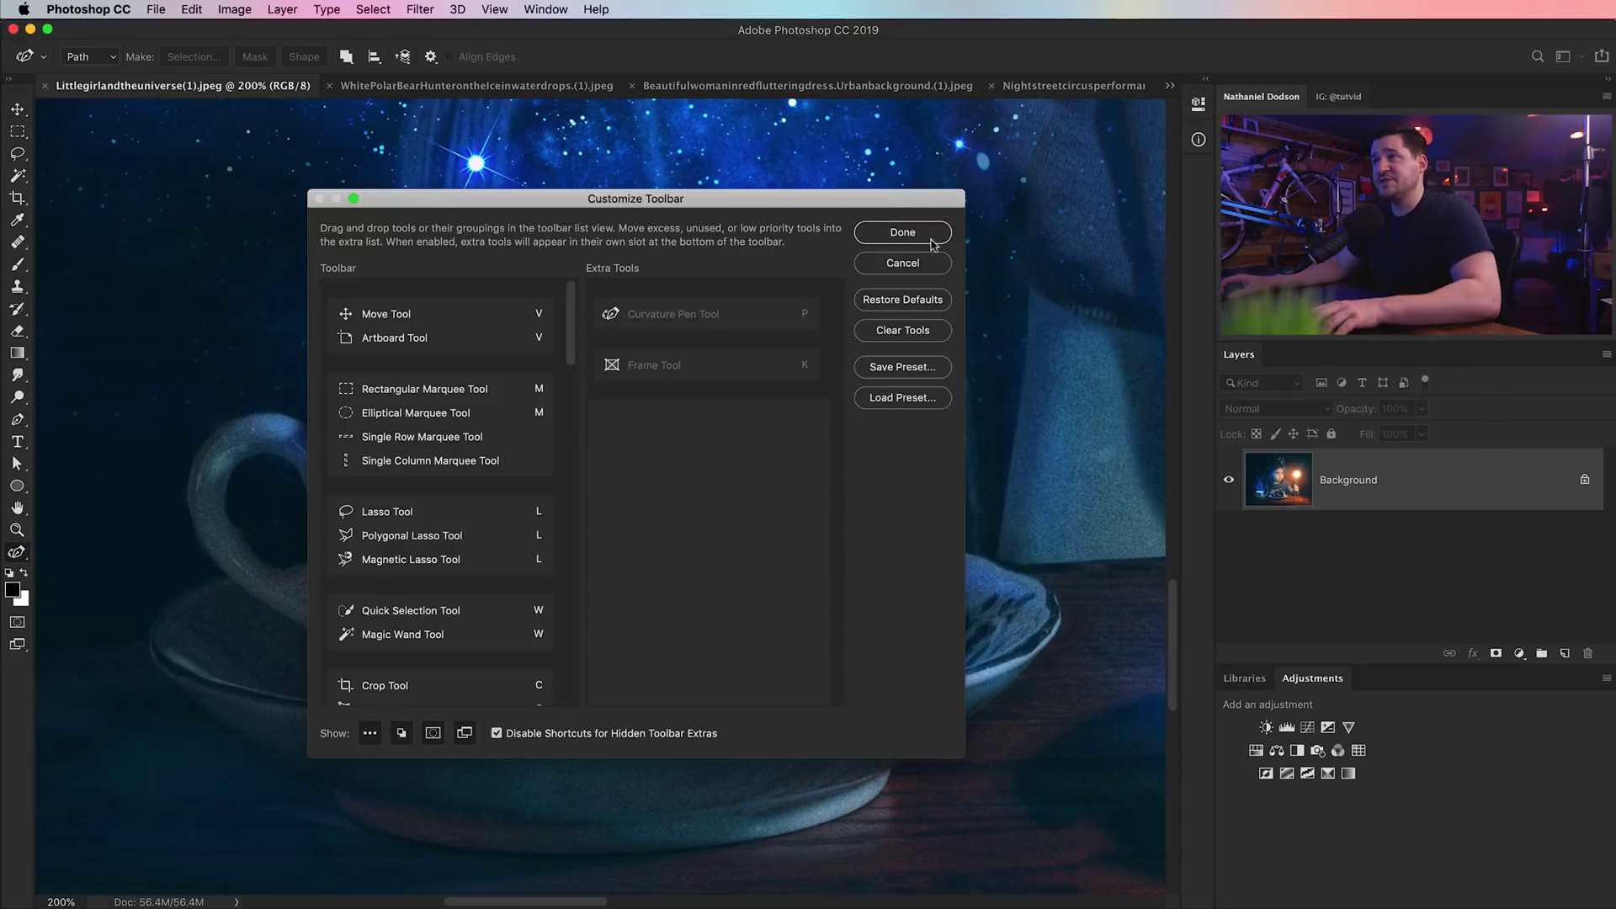
{"action": "left_click", "coordinate": [903, 233]}
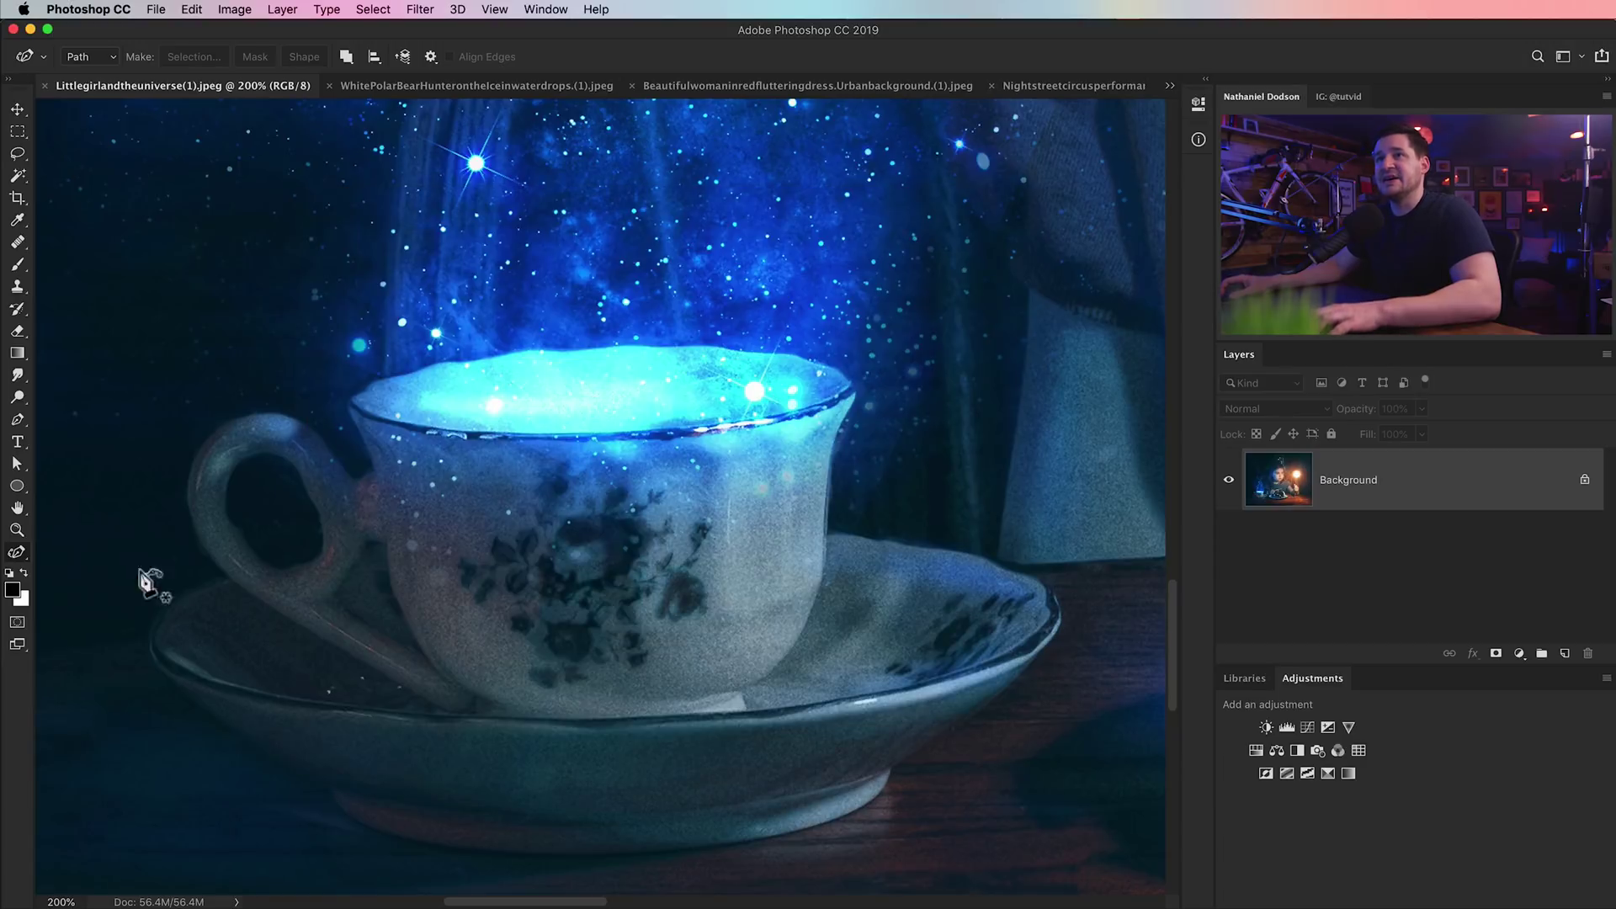
{"action": "left_click", "coordinate": [16, 110]}
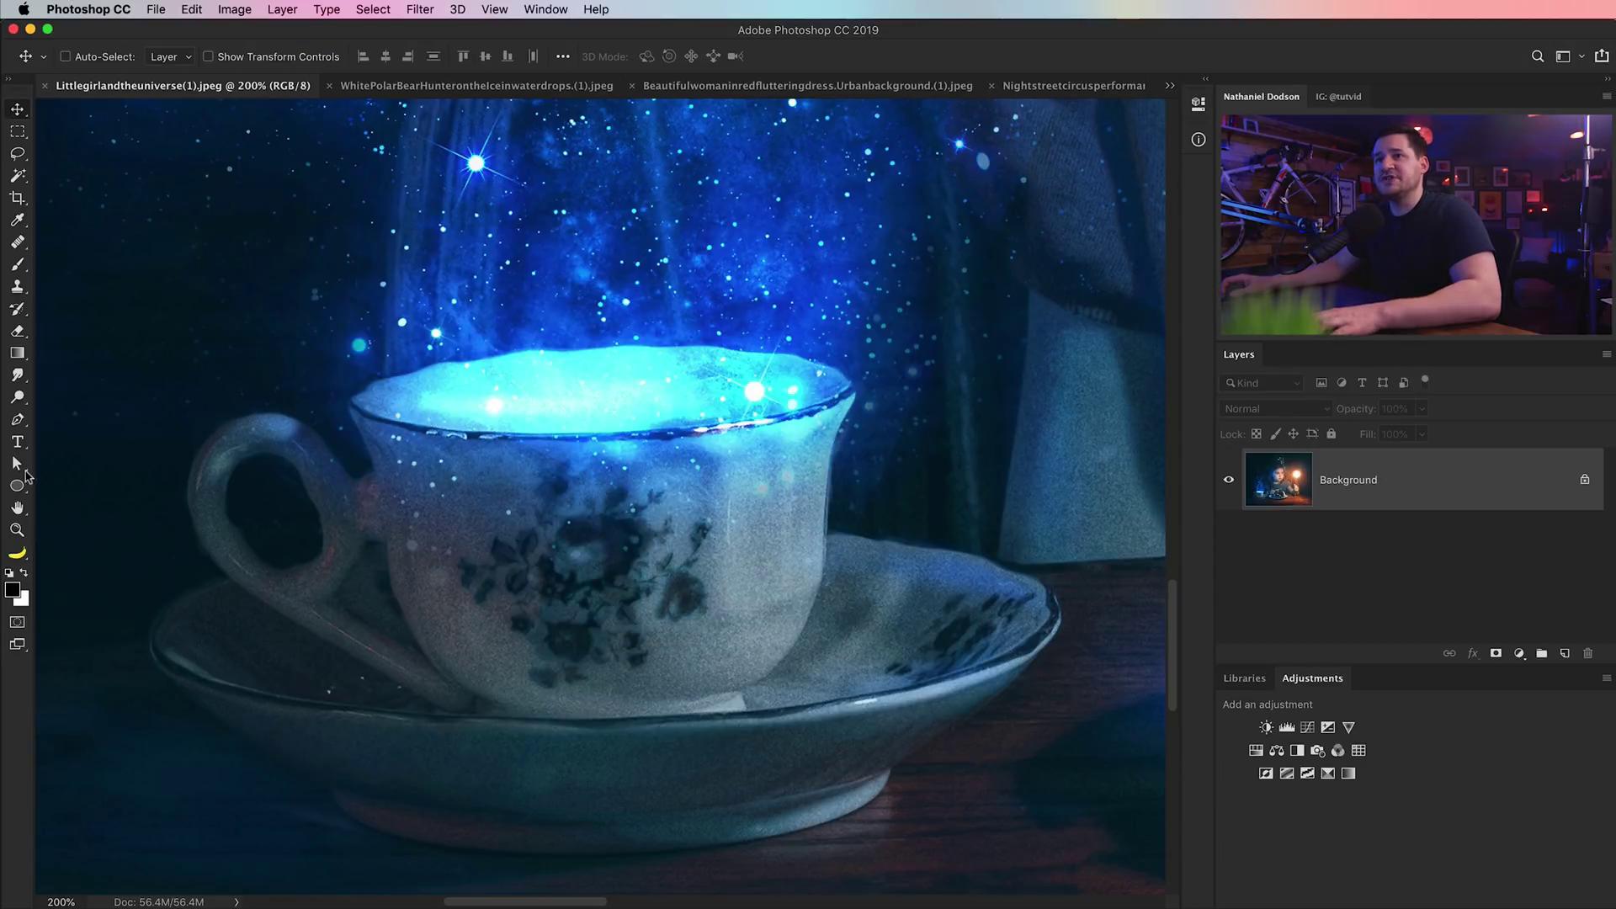
{"action": "left_click", "coordinate": [18, 553]}
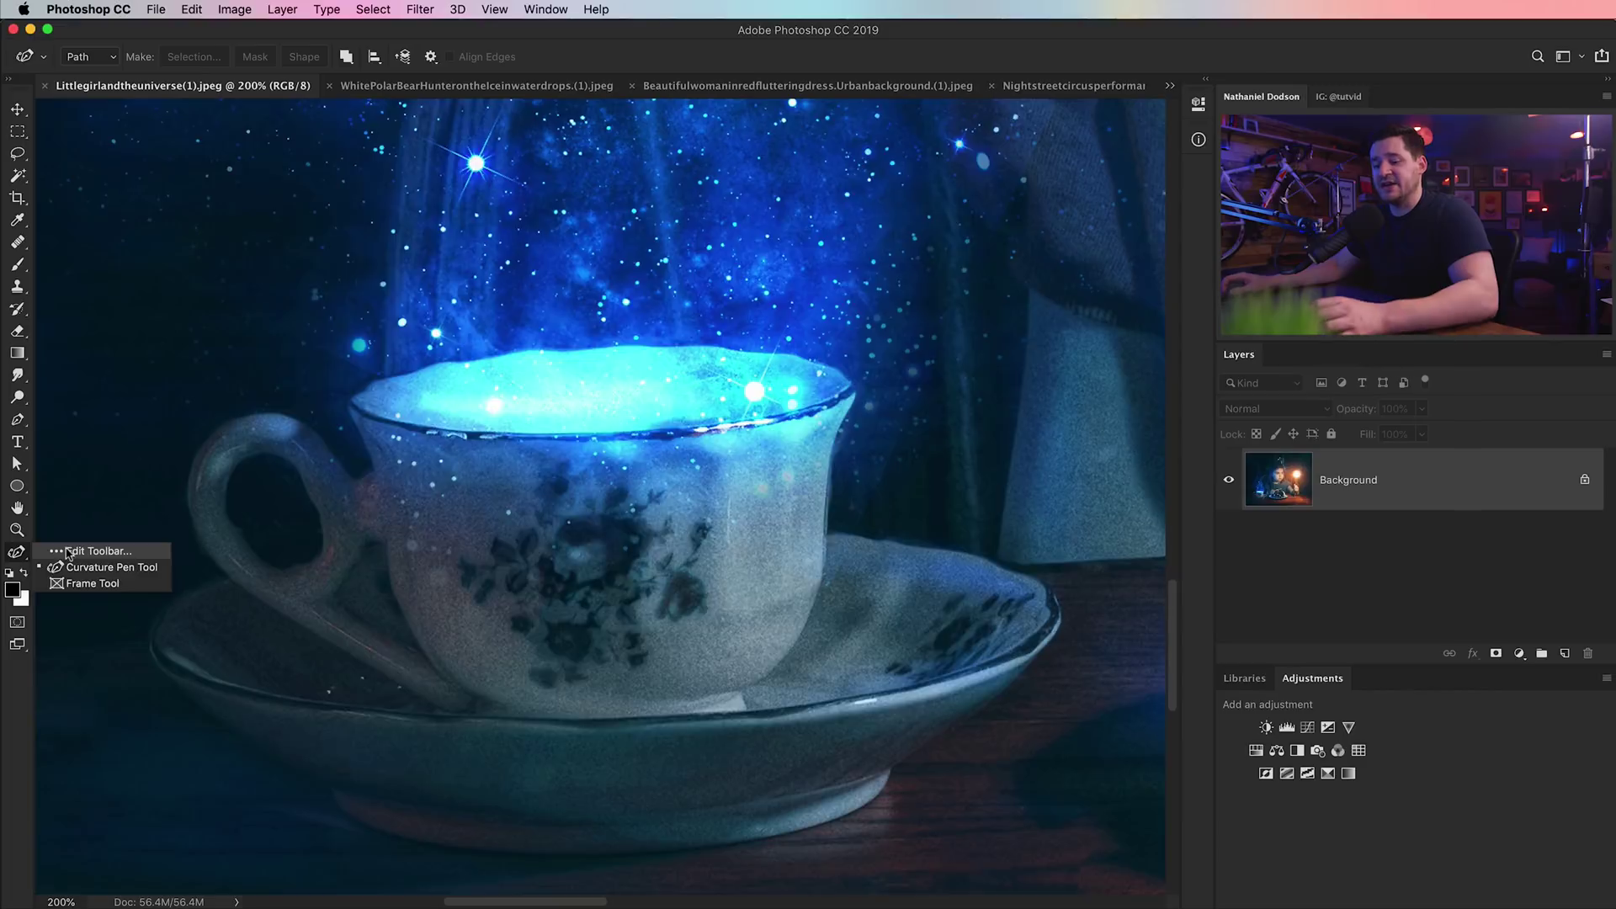
{"action": "left_click", "coordinate": [67, 548]}
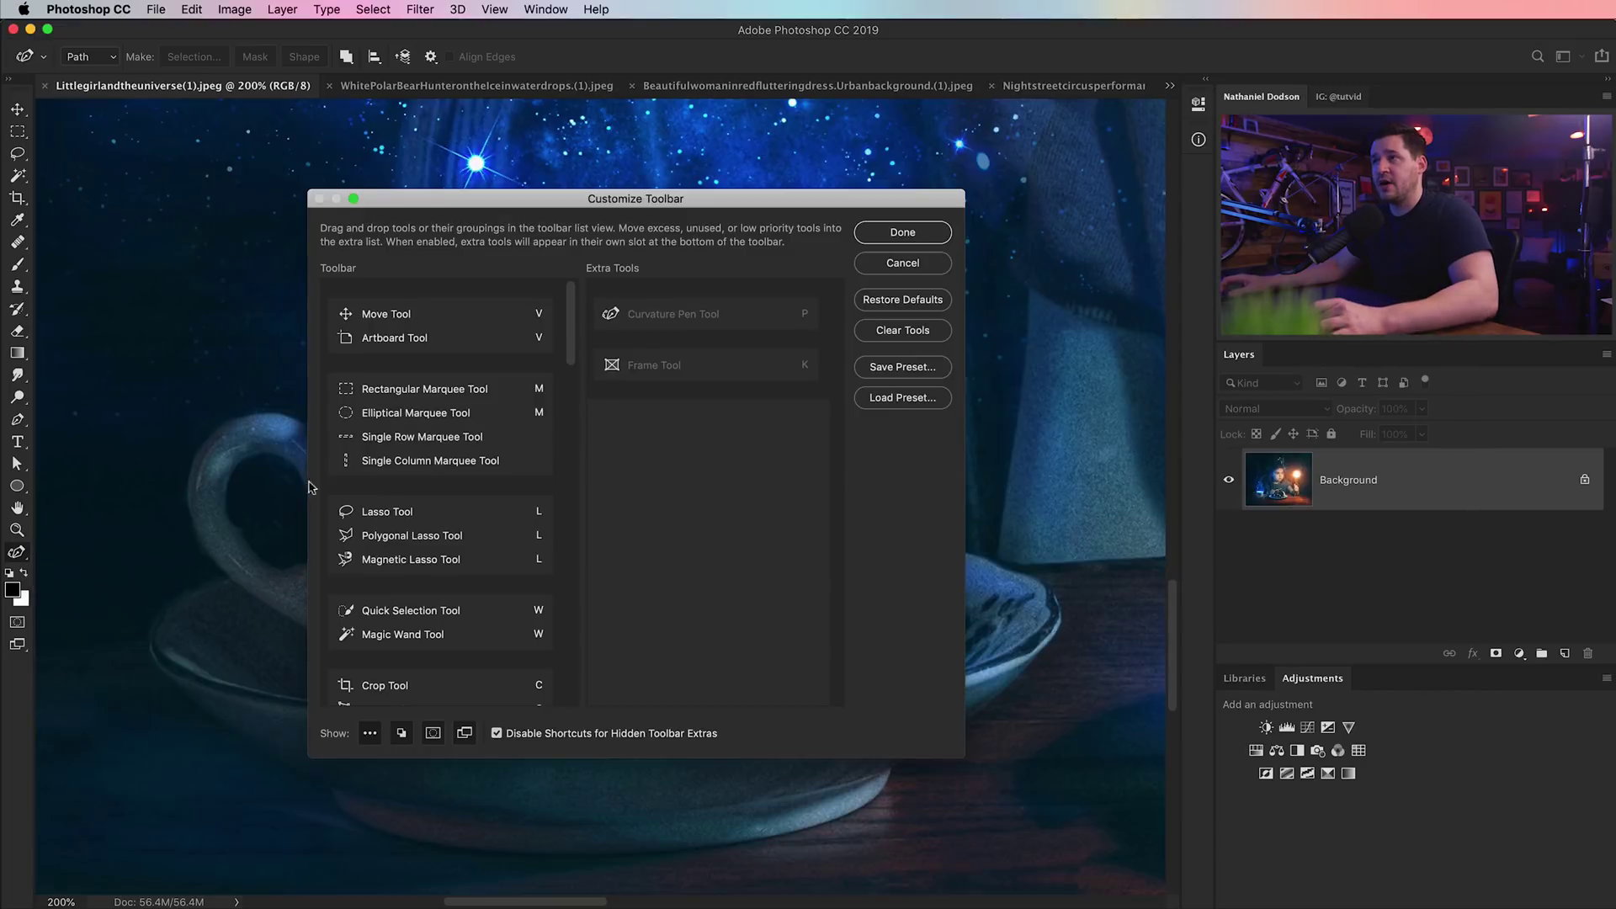
{"action": "left_click", "coordinate": [903, 233]}
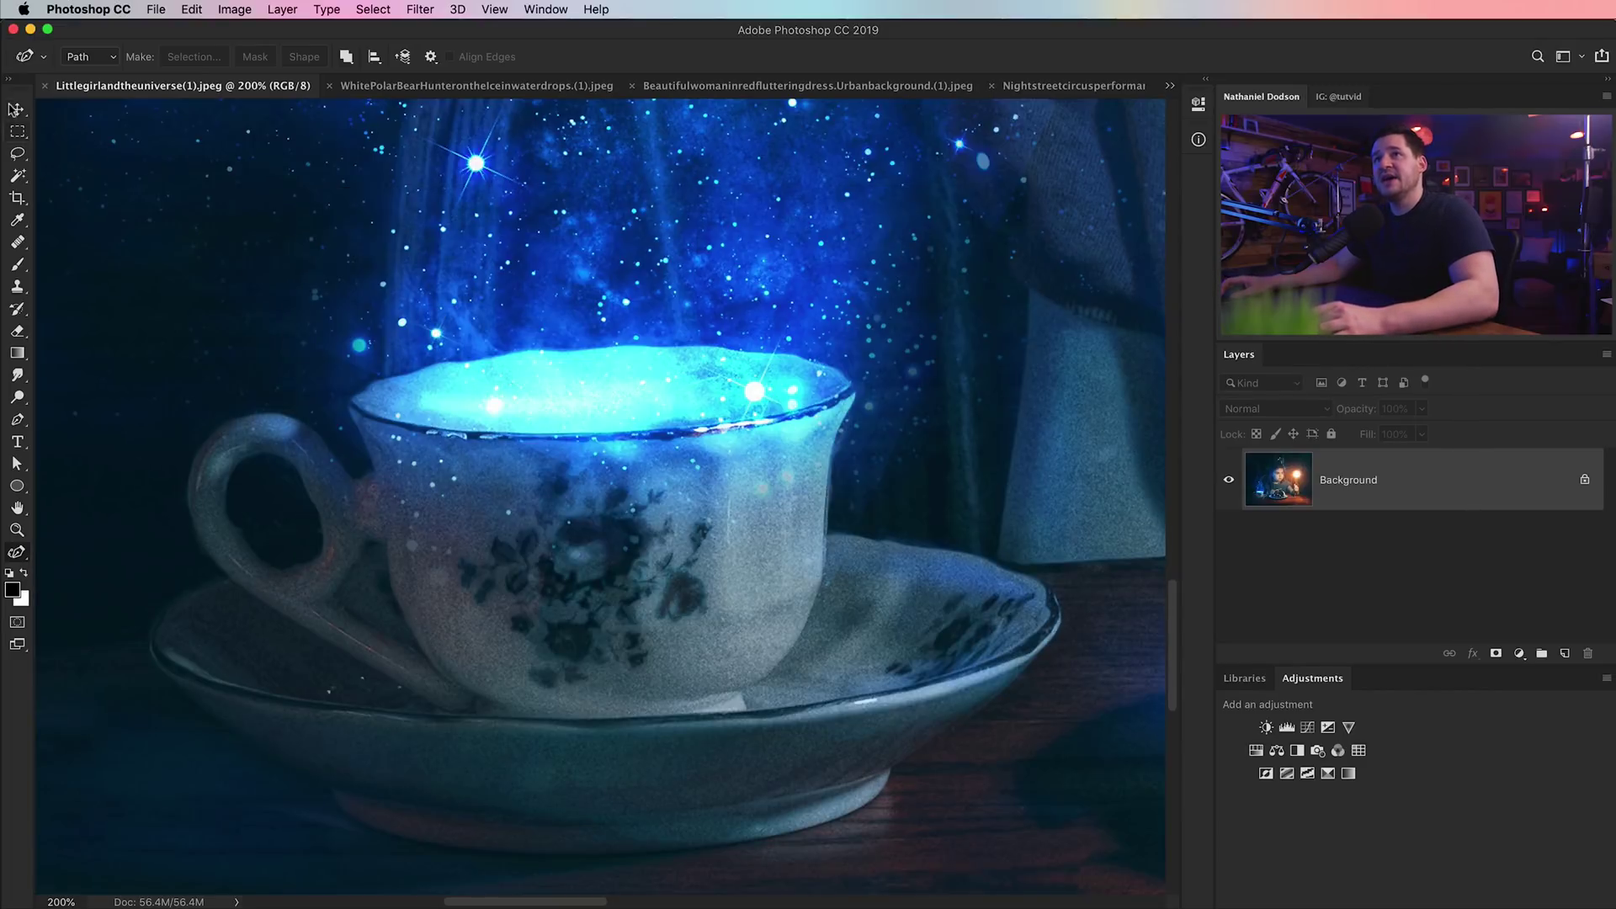
{"action": "left_click", "coordinate": [17, 109]}
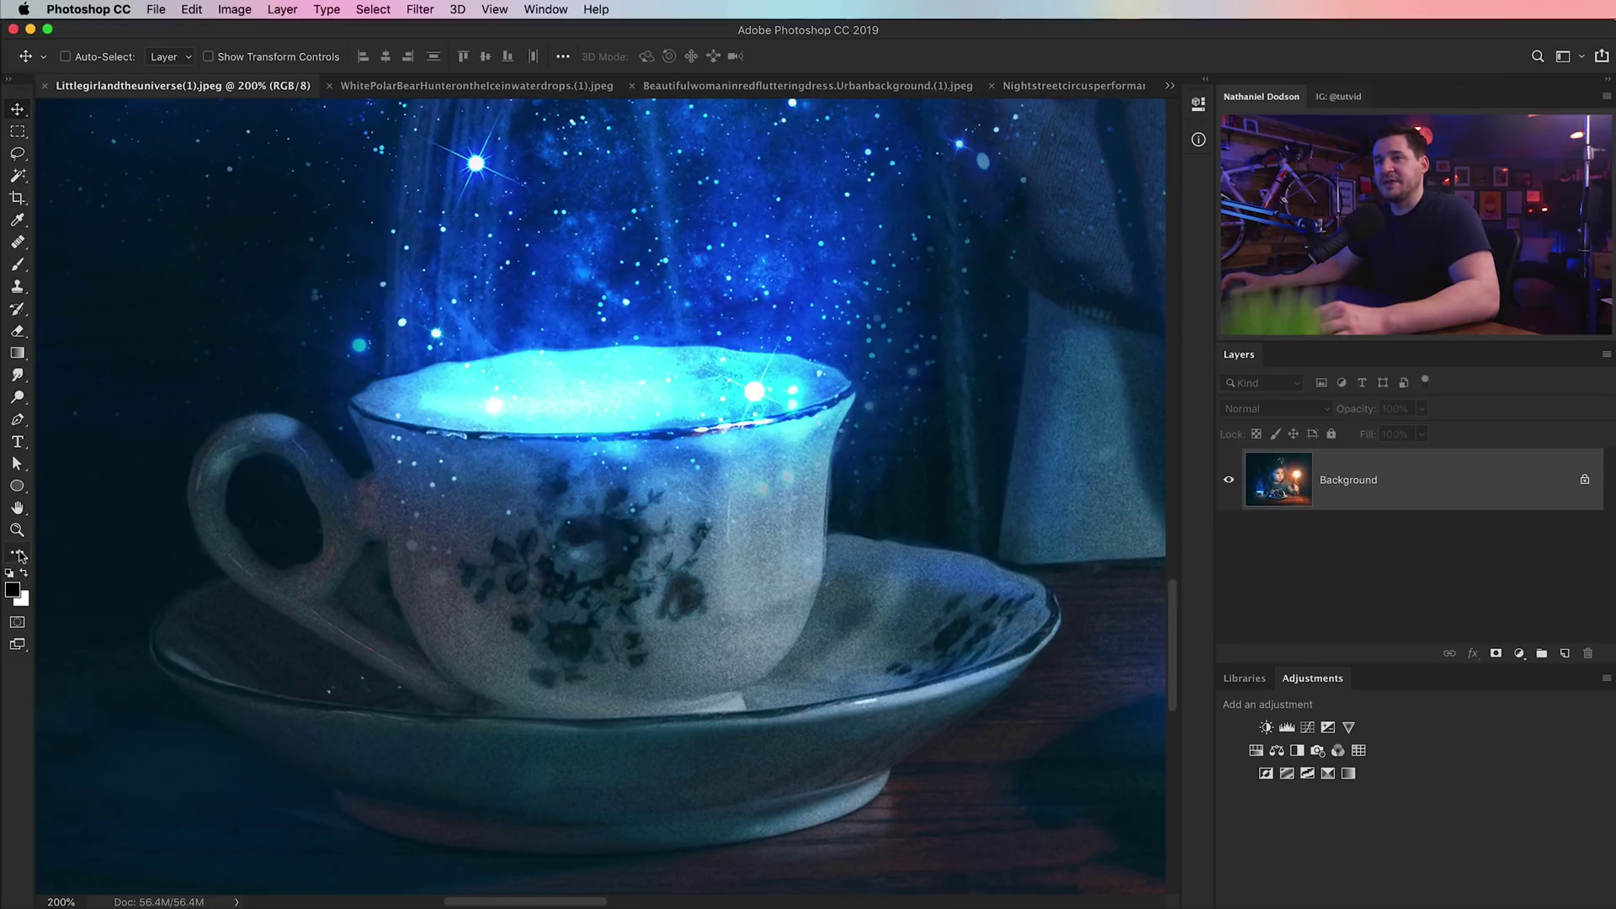
- In the WhitePolarBear image, set Quick Mask options to Selected Areas, green at 50% opacity
{"action": "left_click", "coordinate": [441, 88]}
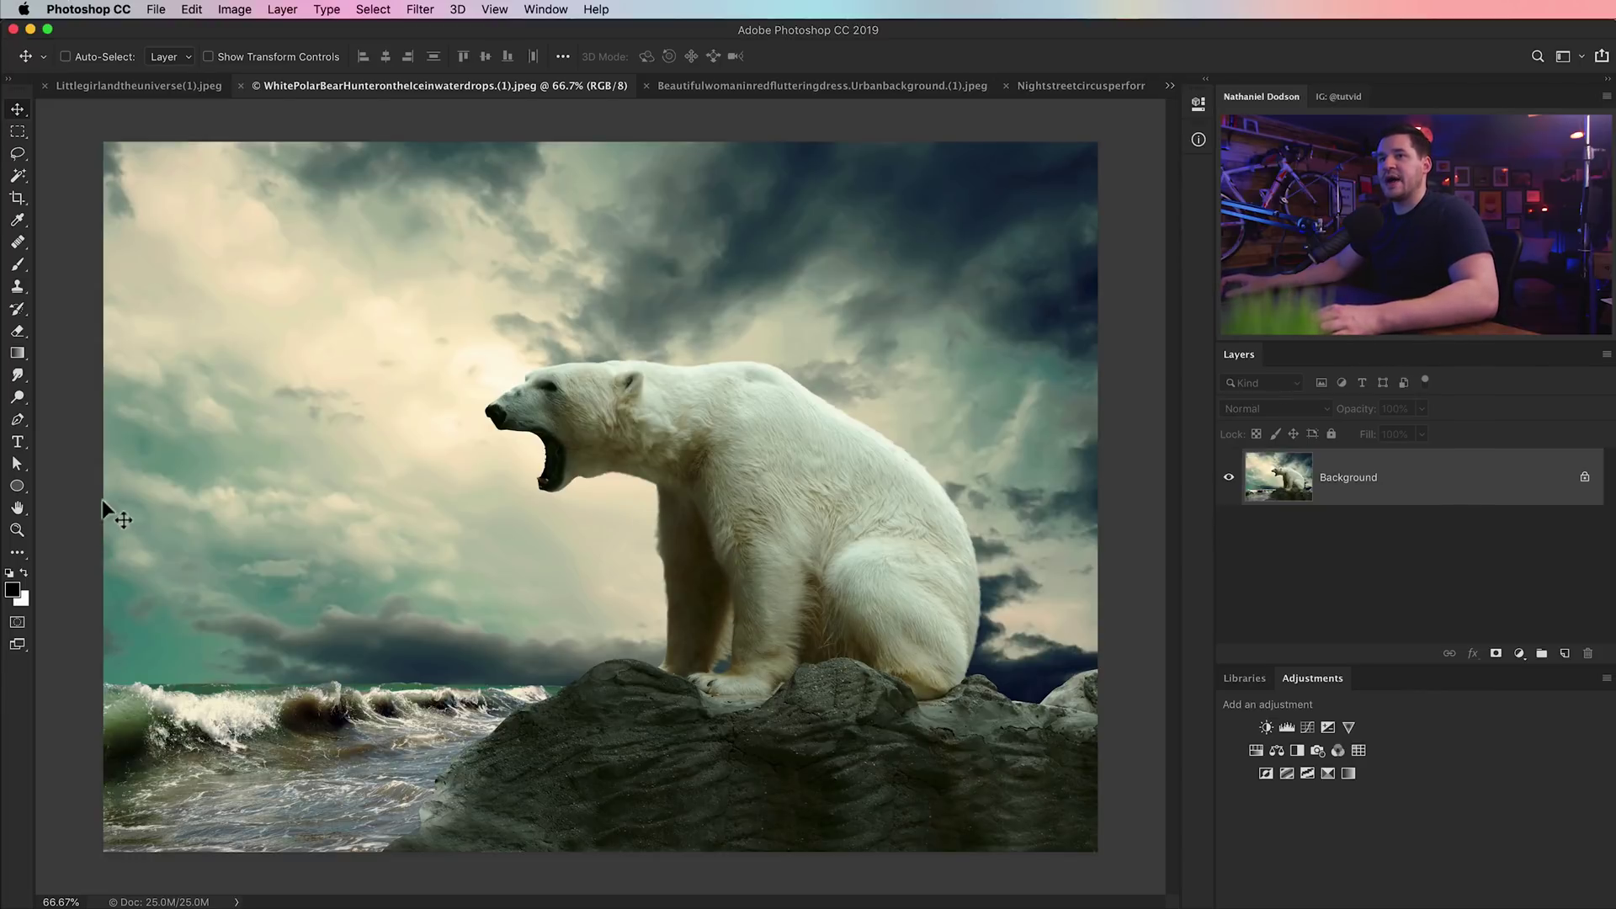
{"action": "left_click", "coordinate": [17, 624]}
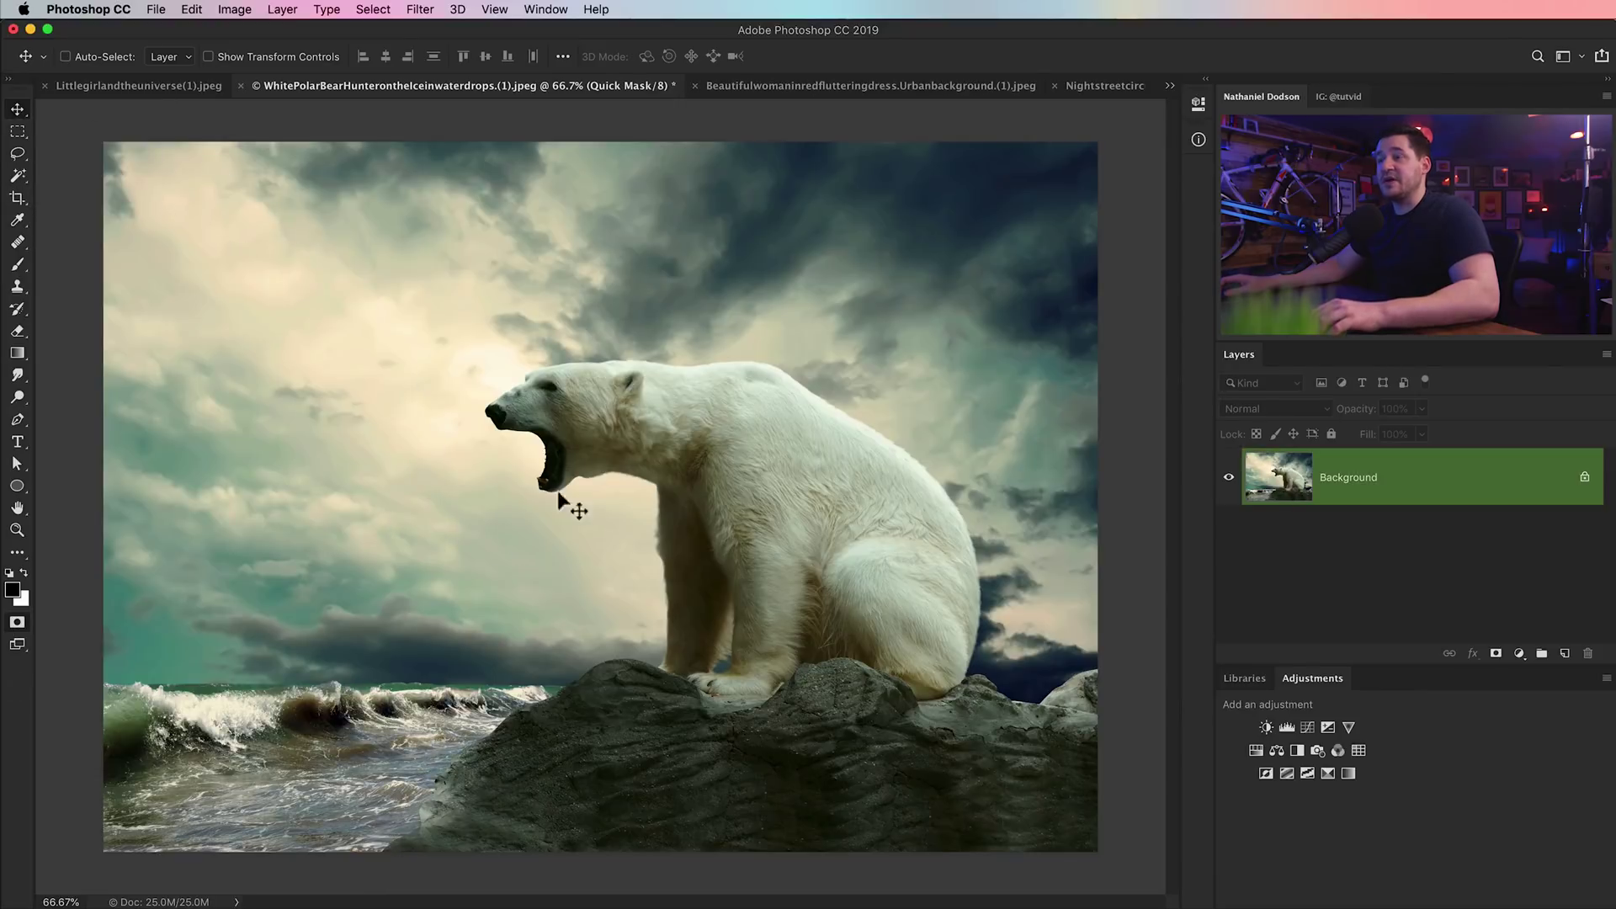
{"action": "double_click", "coordinate": [16, 624]}
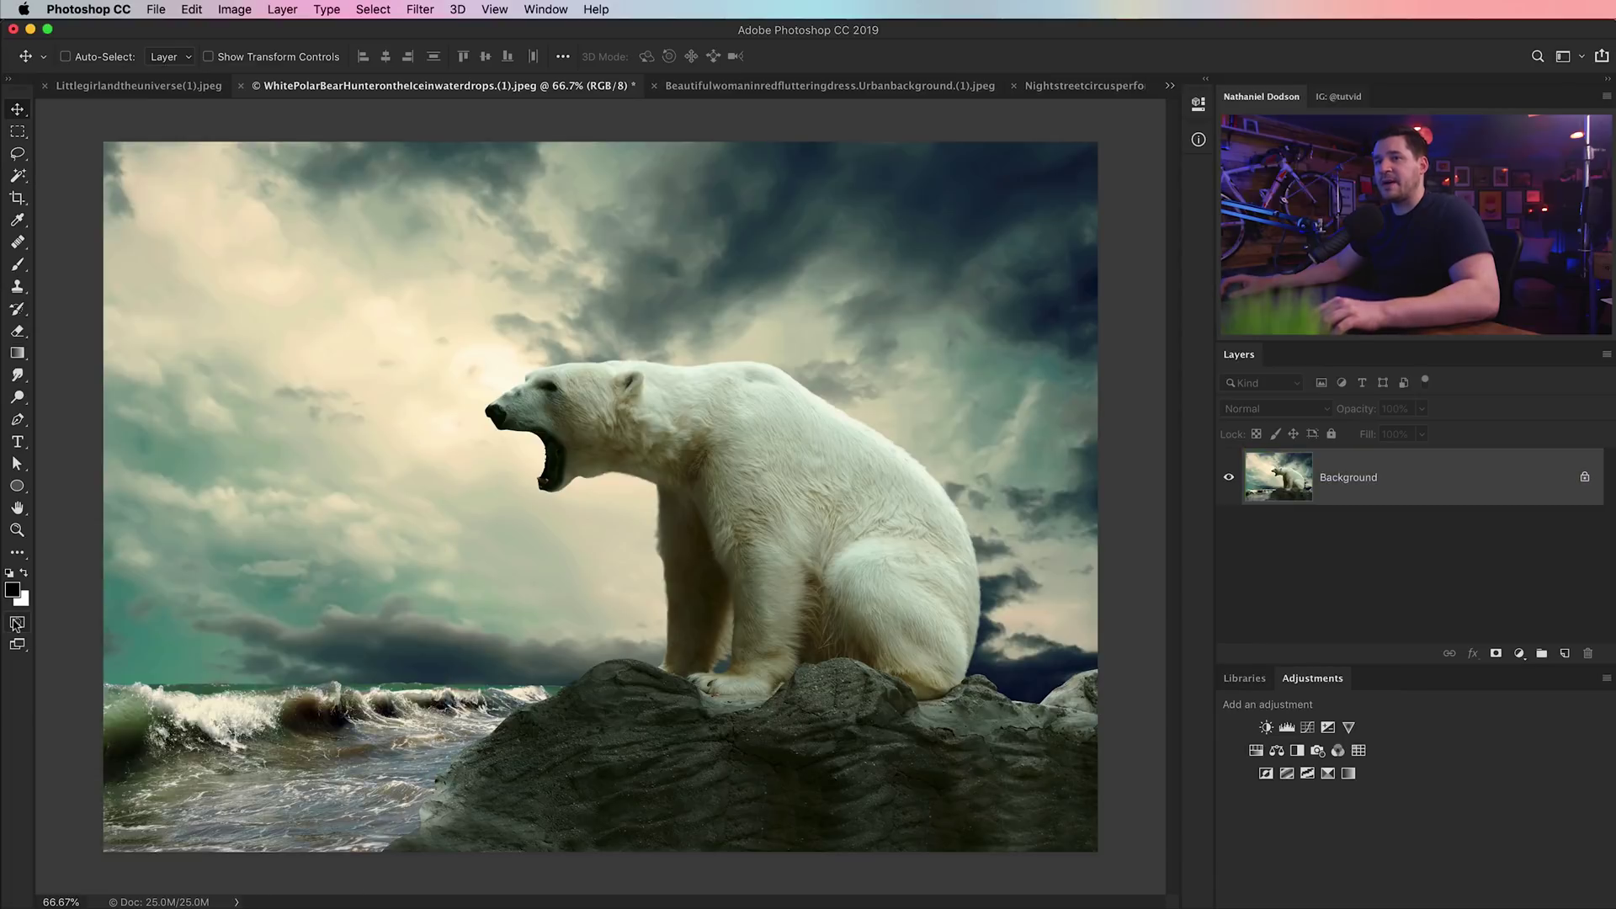
{"action": "left_click_drag", "start_coordinate": [631, 541], "coordinate": [435, 475]}
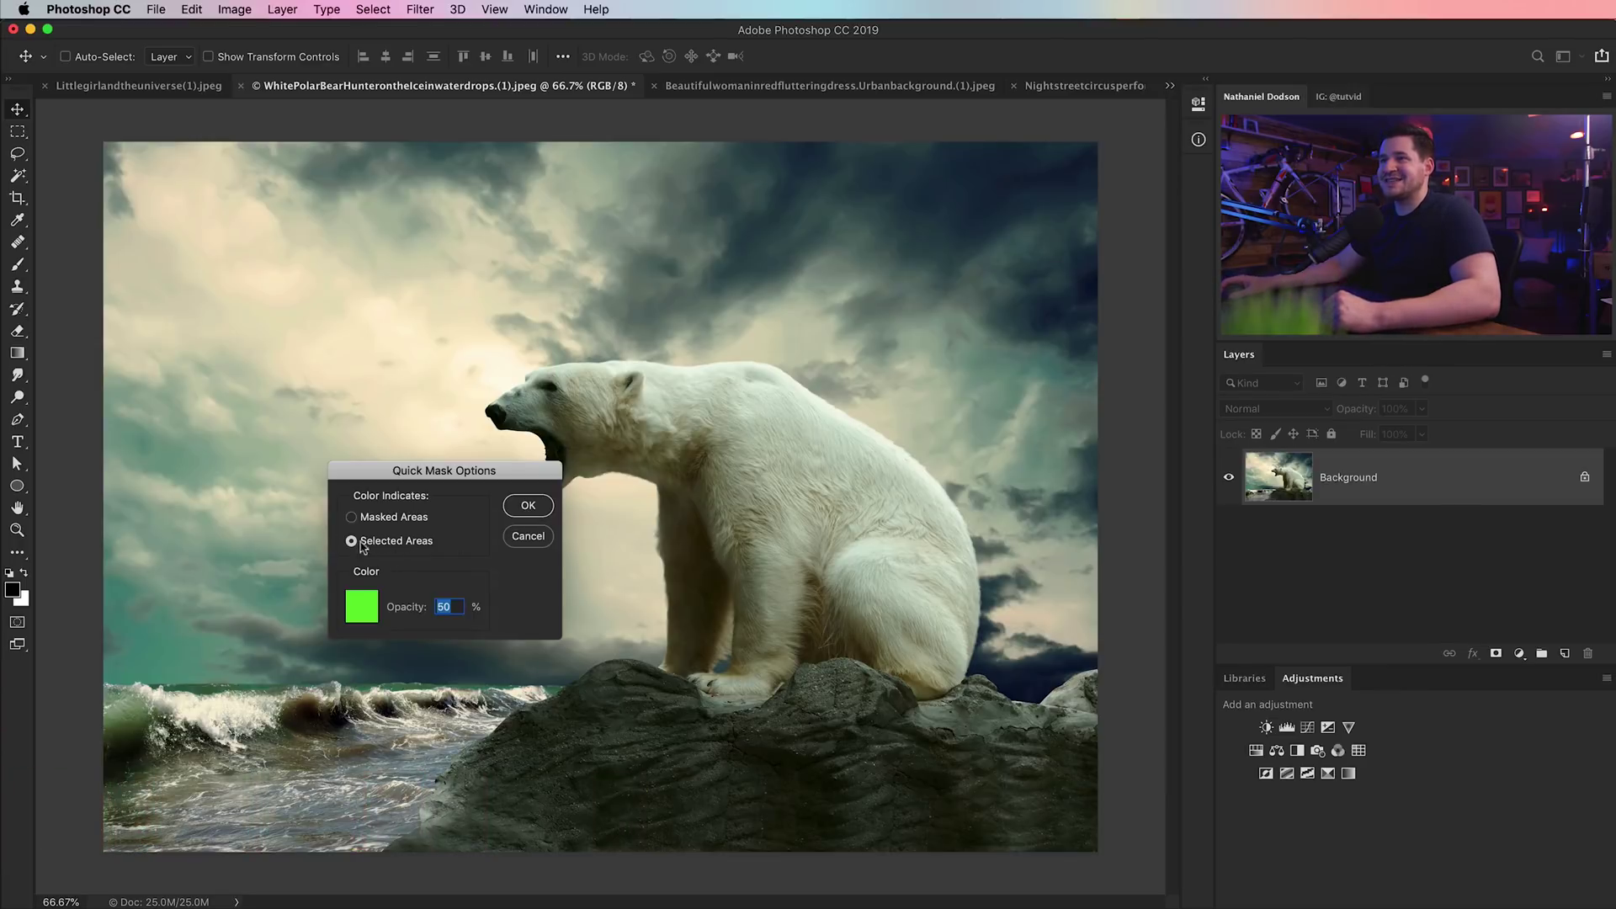
{"action": "left_click", "coordinate": [528, 506]}
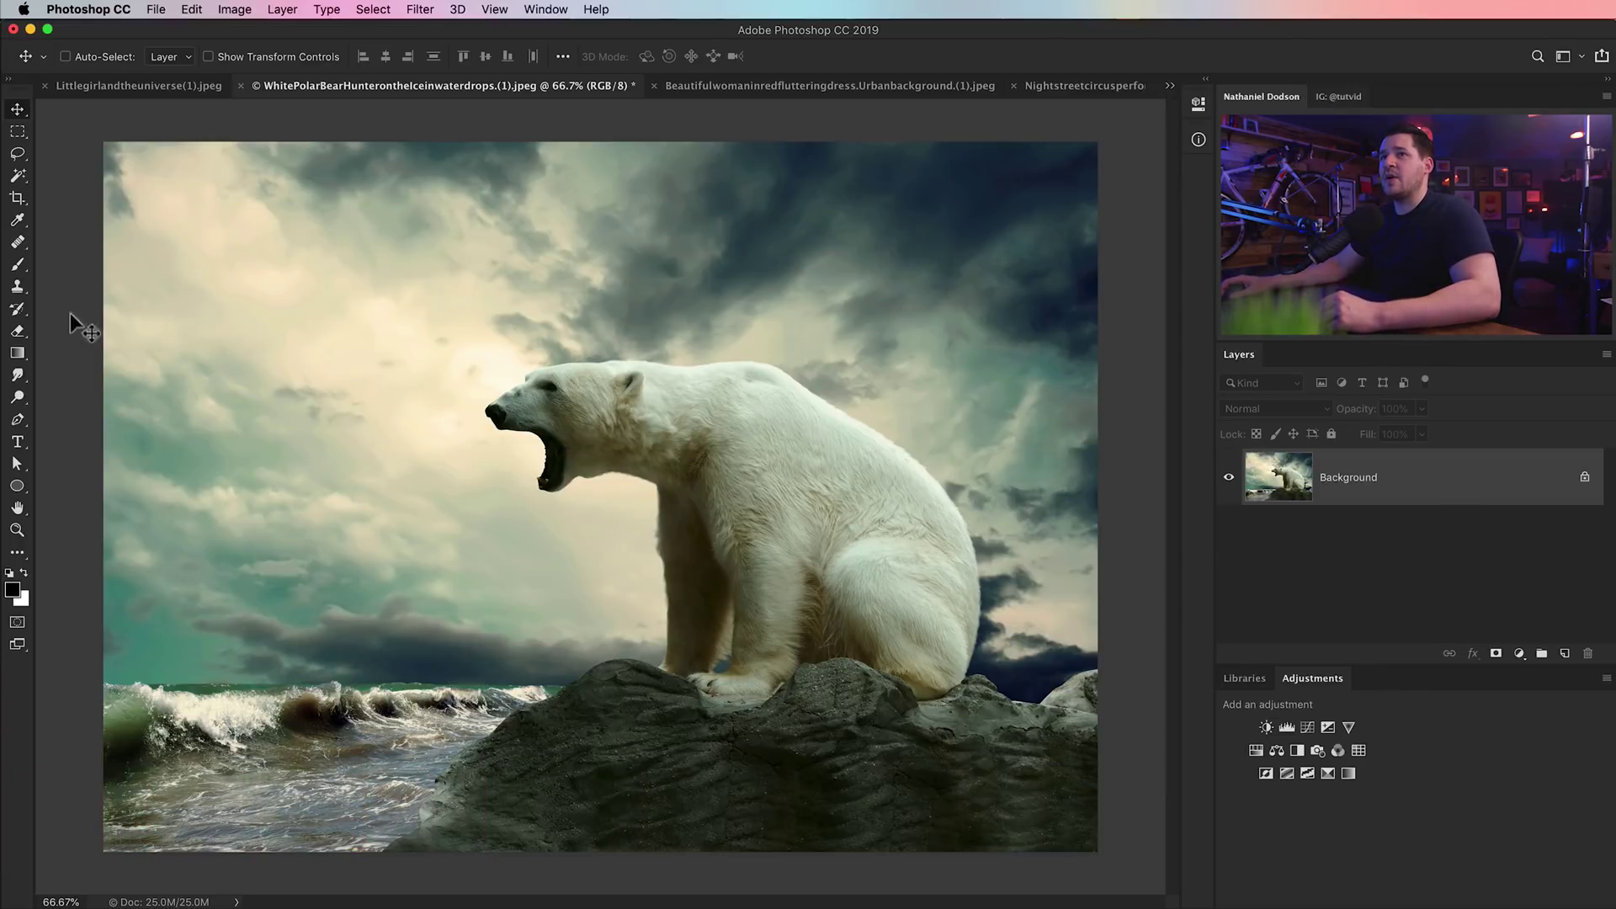
- Choose the Brush tool at size 200, undoing a stray black stroke on the bear
{"action": "left_click", "coordinate": [16, 265]}
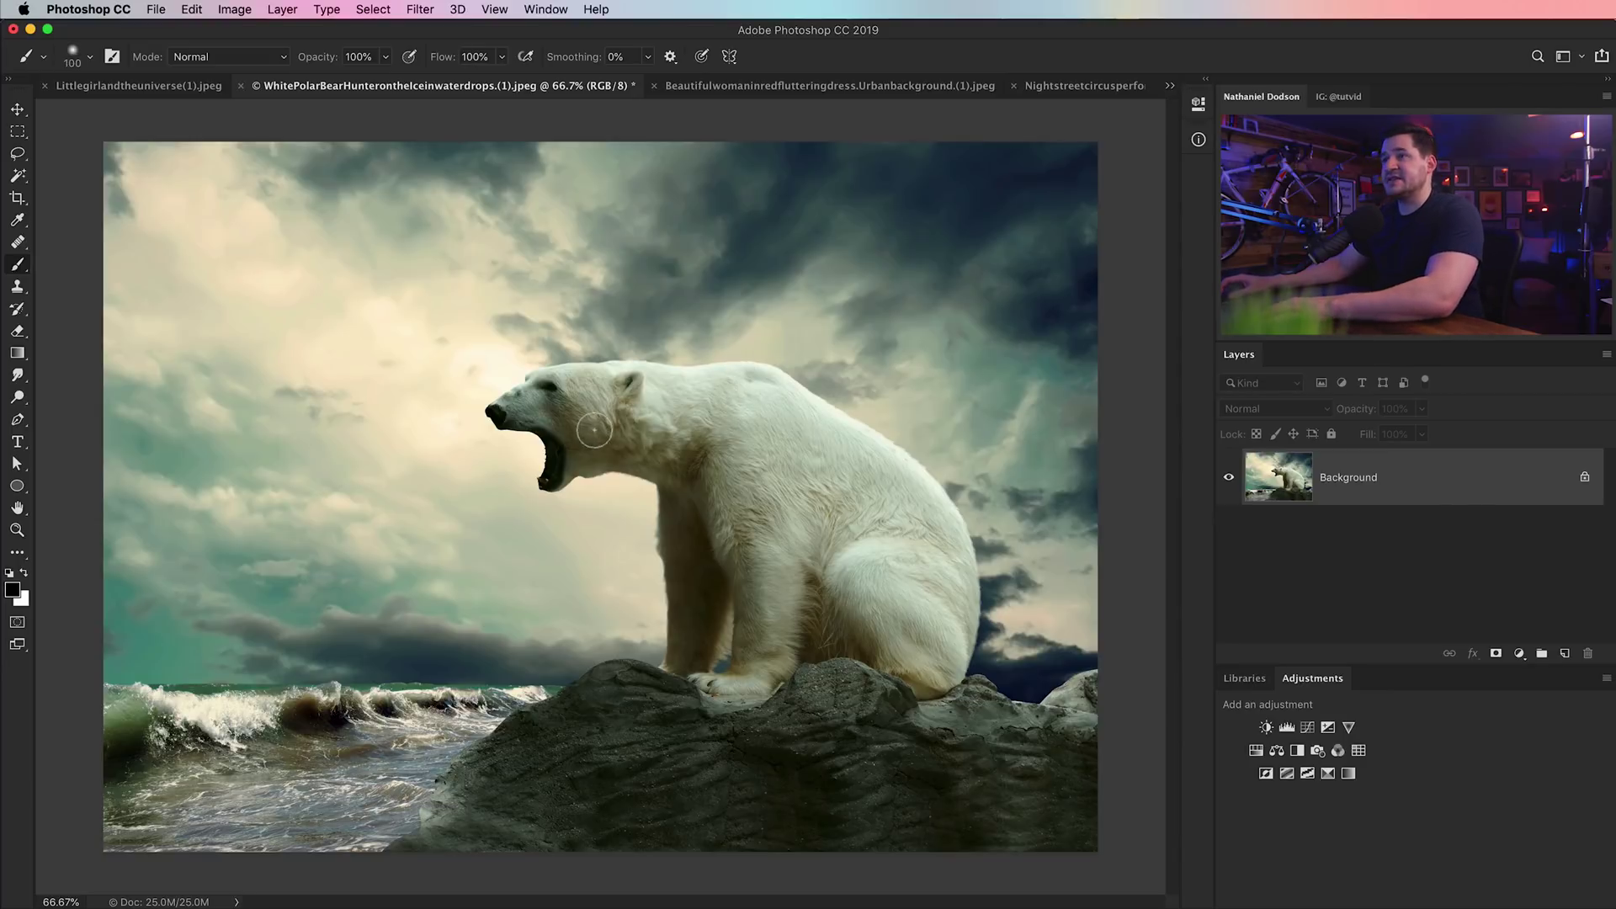
{"action": "key", "text": "bracketright"}
{"action": "mouse_move", "coordinate": [542, 425]}
{"action": "left_mouse_down"}
{"action": "mouse_move", "coordinate": [505, 403]}
{"action": "mouse_move", "coordinate": [606, 383]}
{"action": "mouse_move", "coordinate": [657, 396]}
{"action": "mouse_move", "coordinate": [640, 399]}
{"action": "left_mouse_up"}
{"action": "key", "text": "super+z"}
- Paint the bear's head, neck and front leg in Quick Mask, then convert it to a selection
{"action": "left_click", "coordinate": [18, 623]}
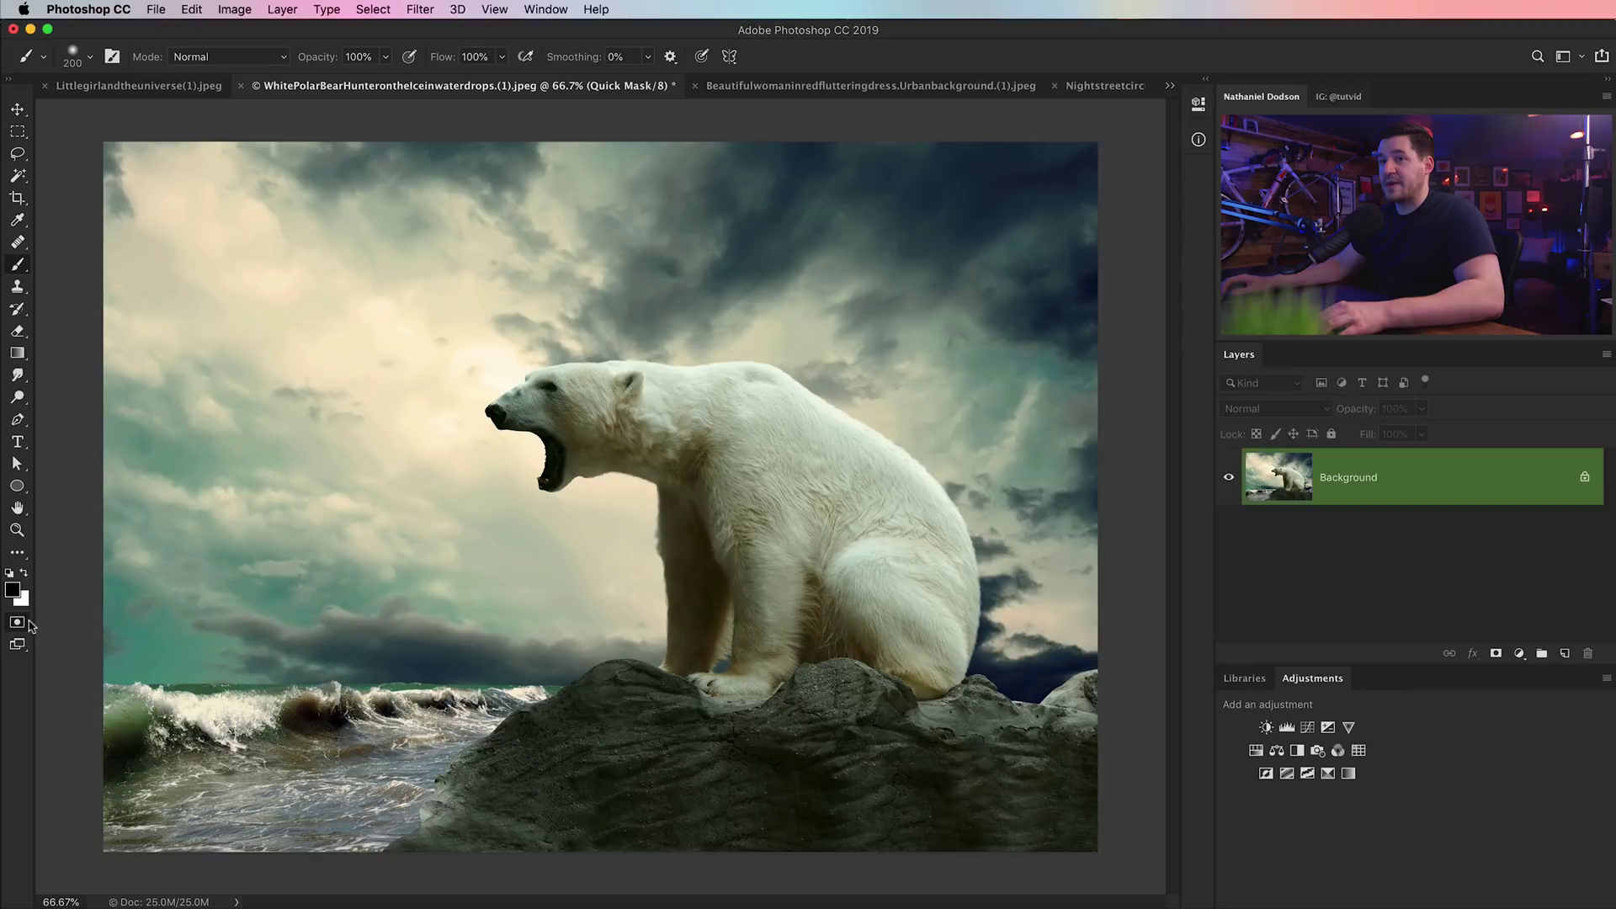
{"action": "mouse_move", "coordinate": [530, 416]}
{"action": "left_mouse_down"}
{"action": "mouse_move", "coordinate": [584, 397]}
{"action": "mouse_move", "coordinate": [652, 404]}
{"action": "mouse_move", "coordinate": [673, 414]}
{"action": "mouse_move", "coordinate": [570, 427]}
{"action": "mouse_move", "coordinate": [574, 482]}
{"action": "mouse_move", "coordinate": [645, 459]}
{"action": "mouse_move", "coordinate": [727, 483]}
{"action": "mouse_move", "coordinate": [637, 426]}
{"action": "left_mouse_up"}
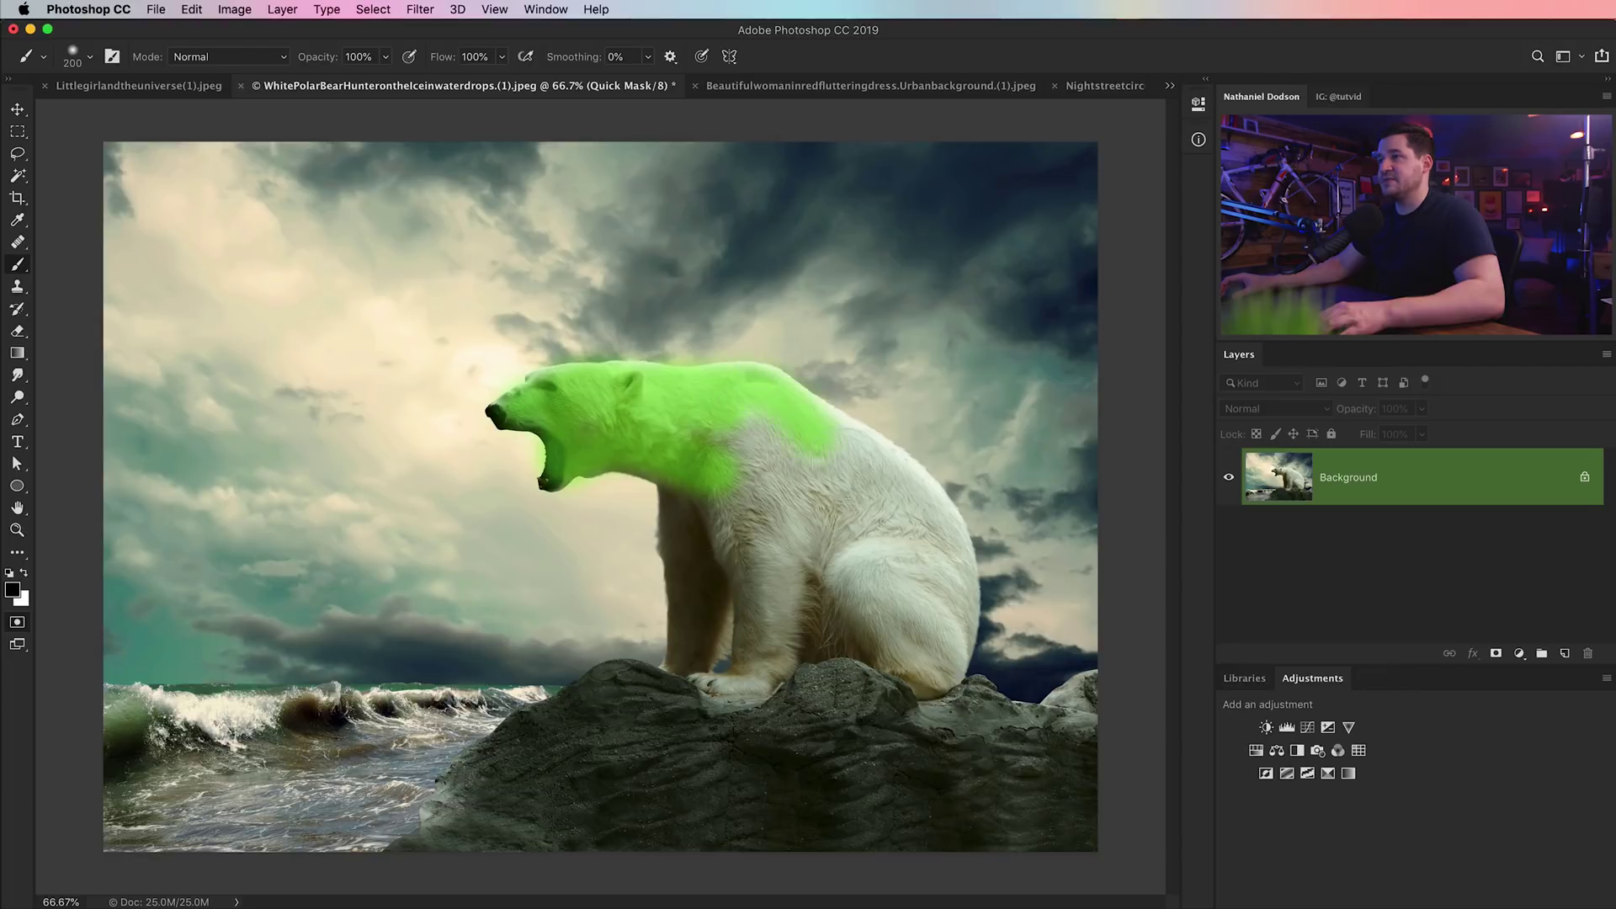
{"action": "mouse_move", "coordinate": [712, 455]}
{"action": "left_mouse_down"}
{"action": "mouse_move", "coordinate": [702, 656]}
{"action": "mouse_move", "coordinate": [723, 492]}
{"action": "mouse_move", "coordinate": [775, 665]}
{"action": "mouse_move", "coordinate": [741, 694]}
{"action": "mouse_move", "coordinate": [804, 581]}
{"action": "mouse_move", "coordinate": [764, 476]}
{"action": "mouse_move", "coordinate": [909, 589]}
{"action": "left_mouse_up"}
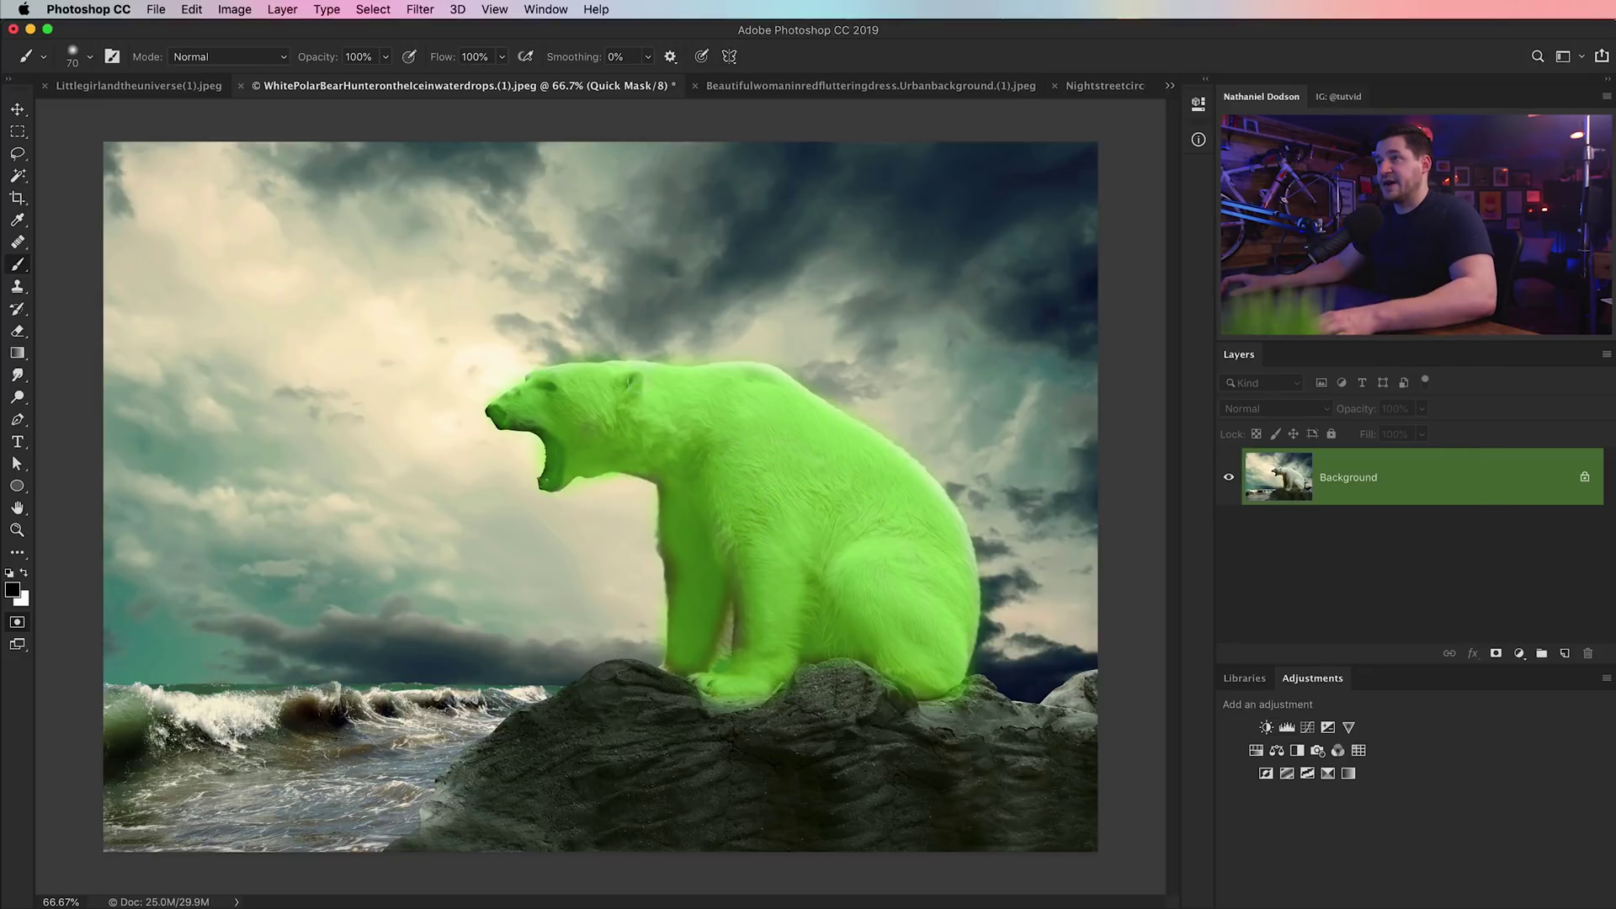
{"action": "key", "text": "q"}
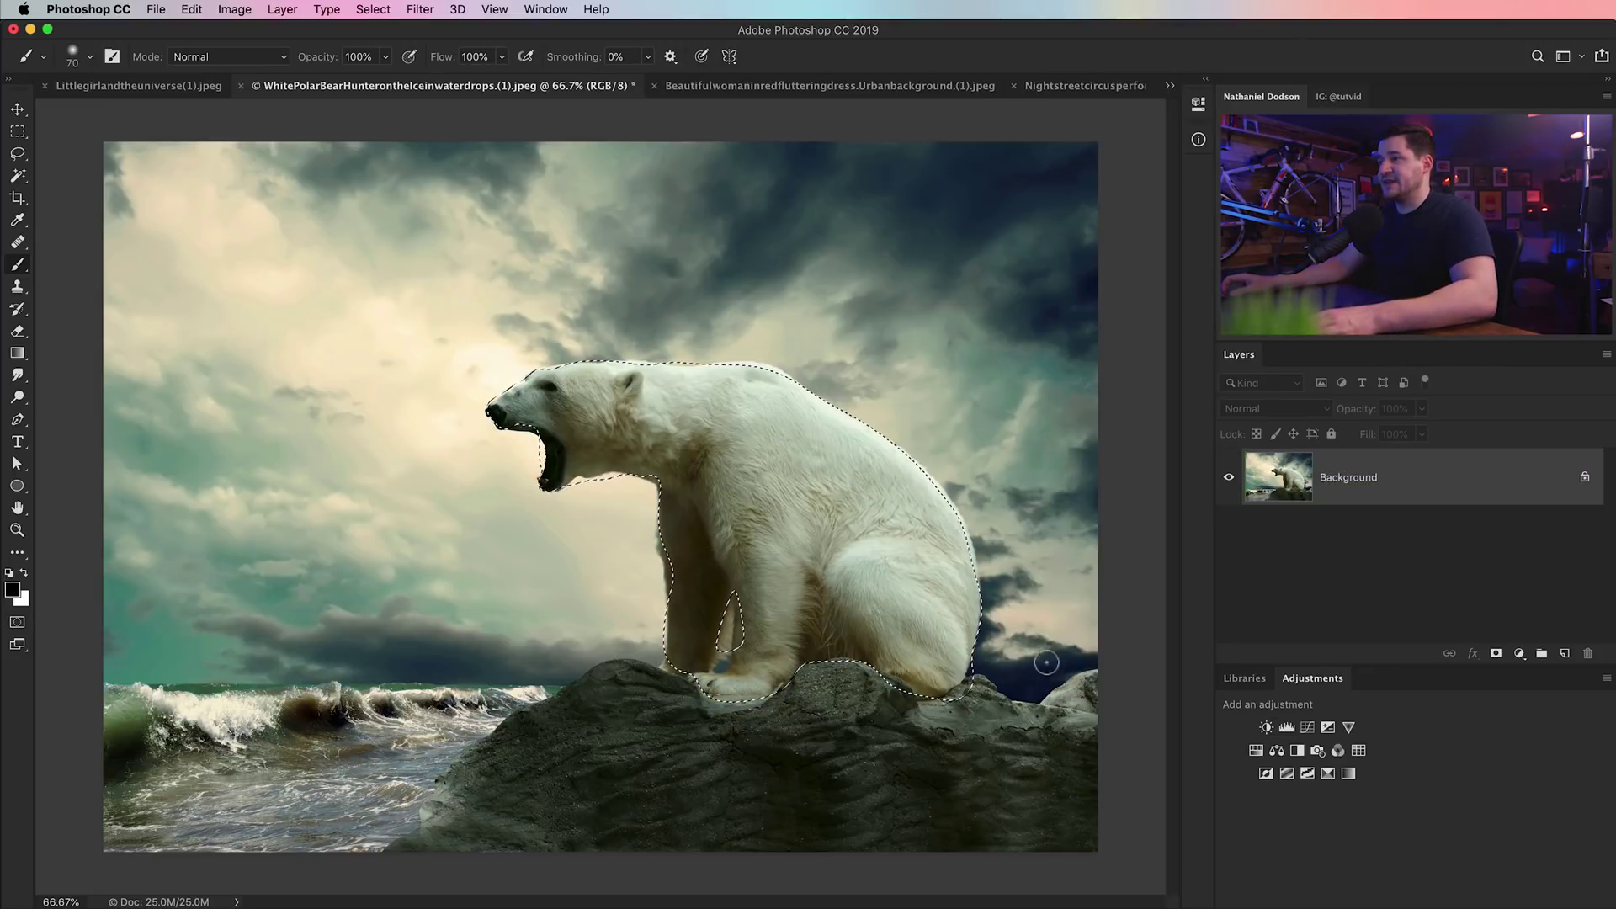
- Add a Black & White adjustment layer to the bear selection in Screen blend mode
{"action": "left_click", "coordinate": [1297, 750]}
{"action": "left_click", "coordinate": [1275, 409]}
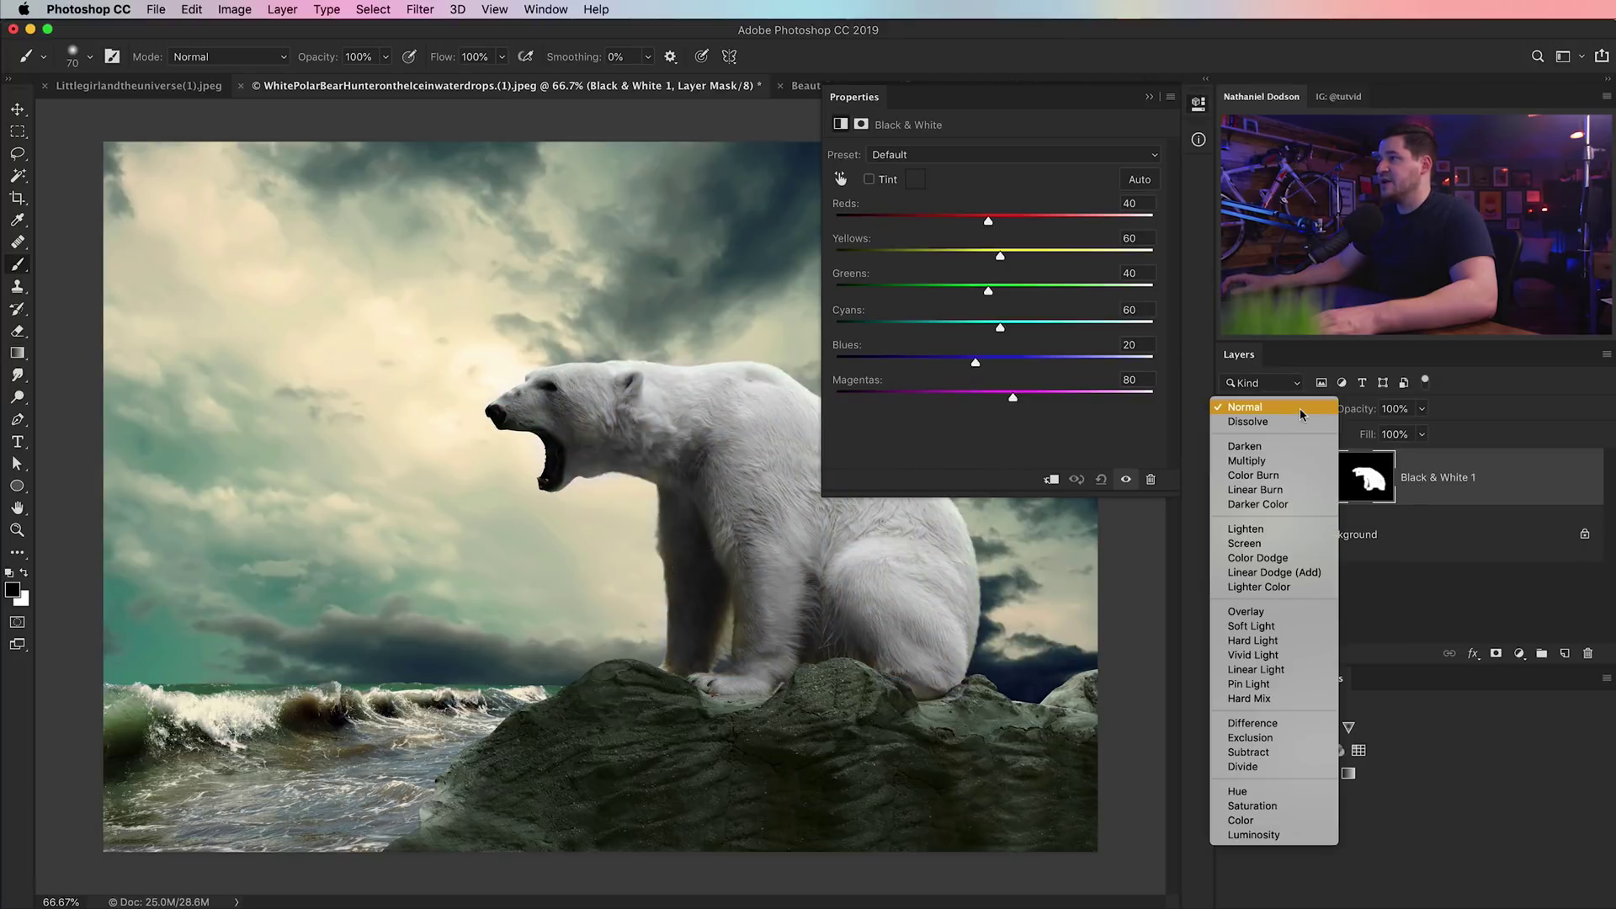
{"action": "left_click", "coordinate": [1254, 543]}
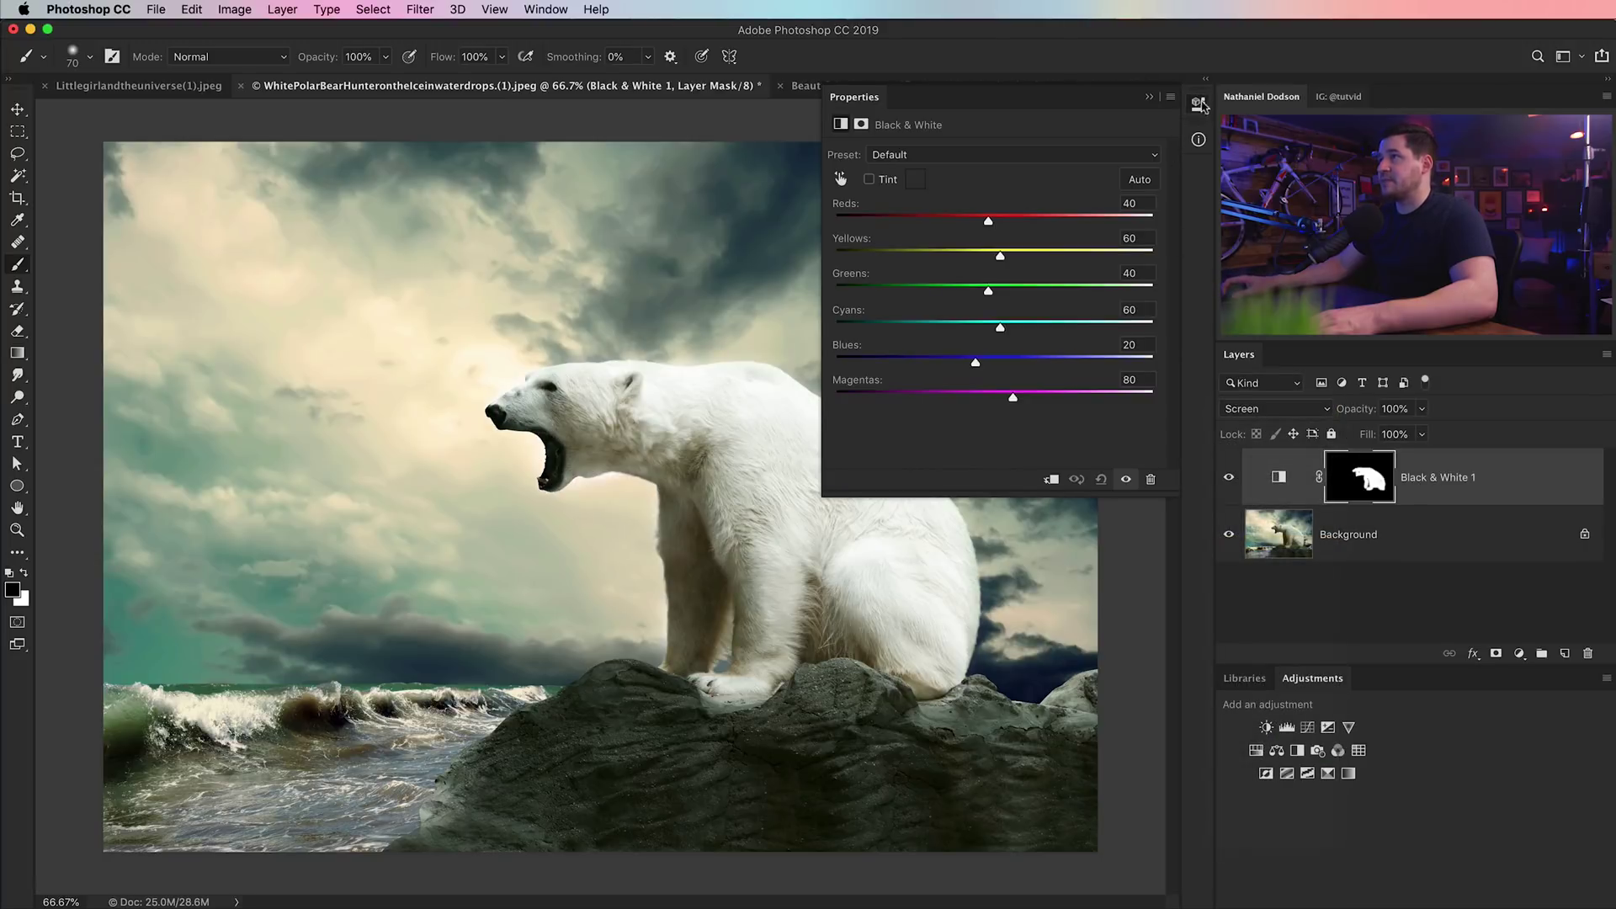
{"action": "left_click", "coordinate": [1199, 102]}
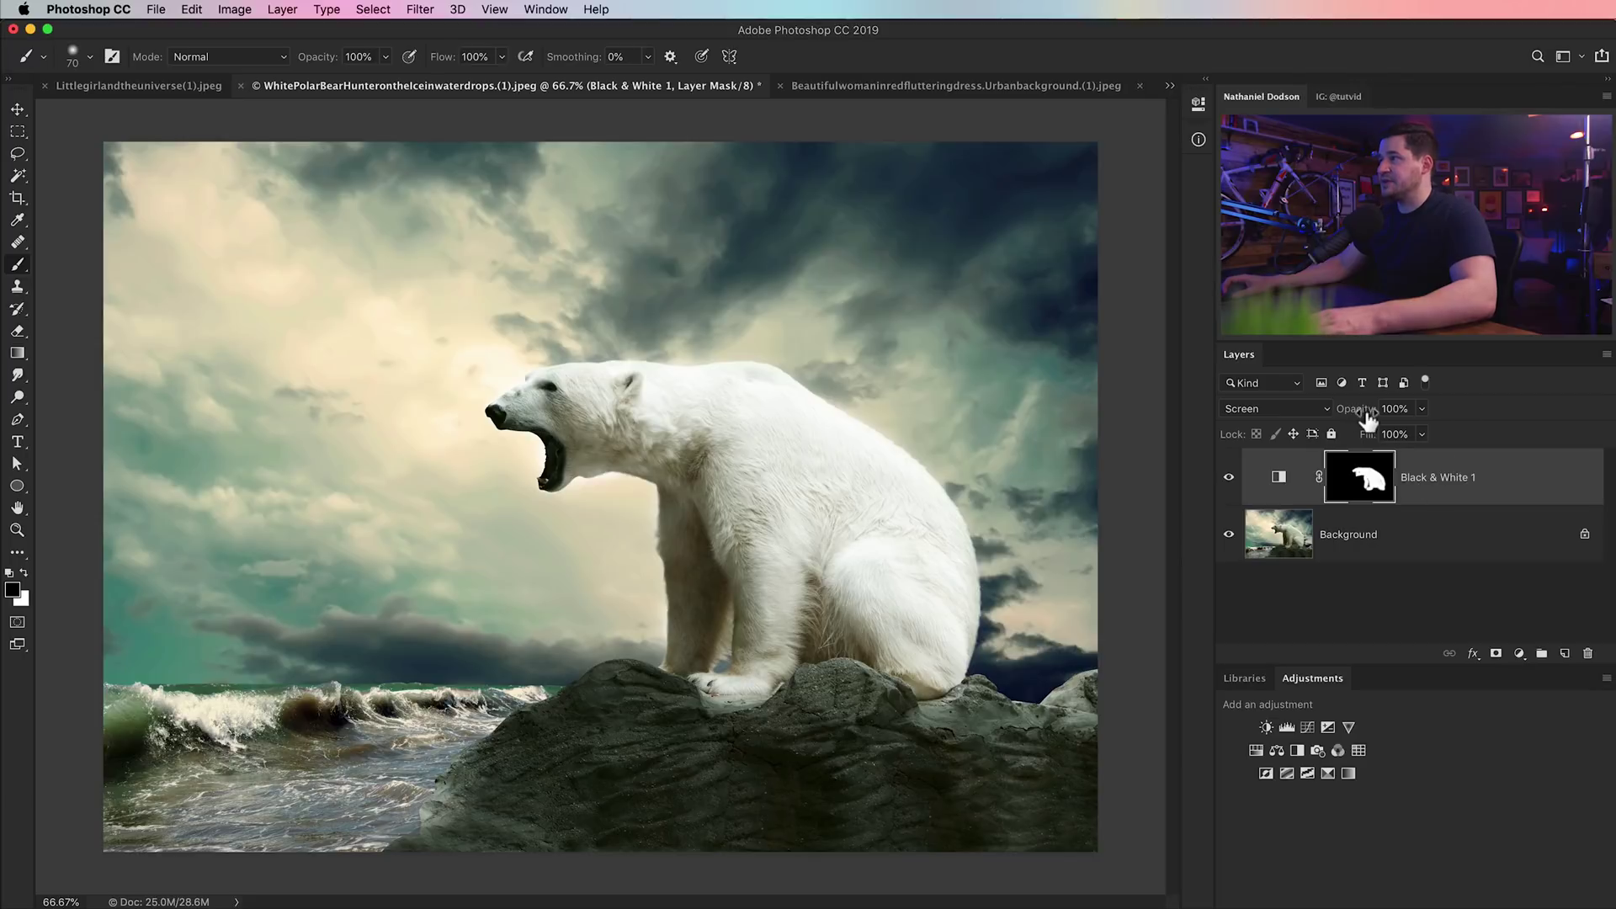
- Lower Black & White 1 to 55% opacity and toggle its visibility to compare
{"action": "left_click_drag", "start_coordinate": [1341, 416], "coordinate": [1326, 416]}
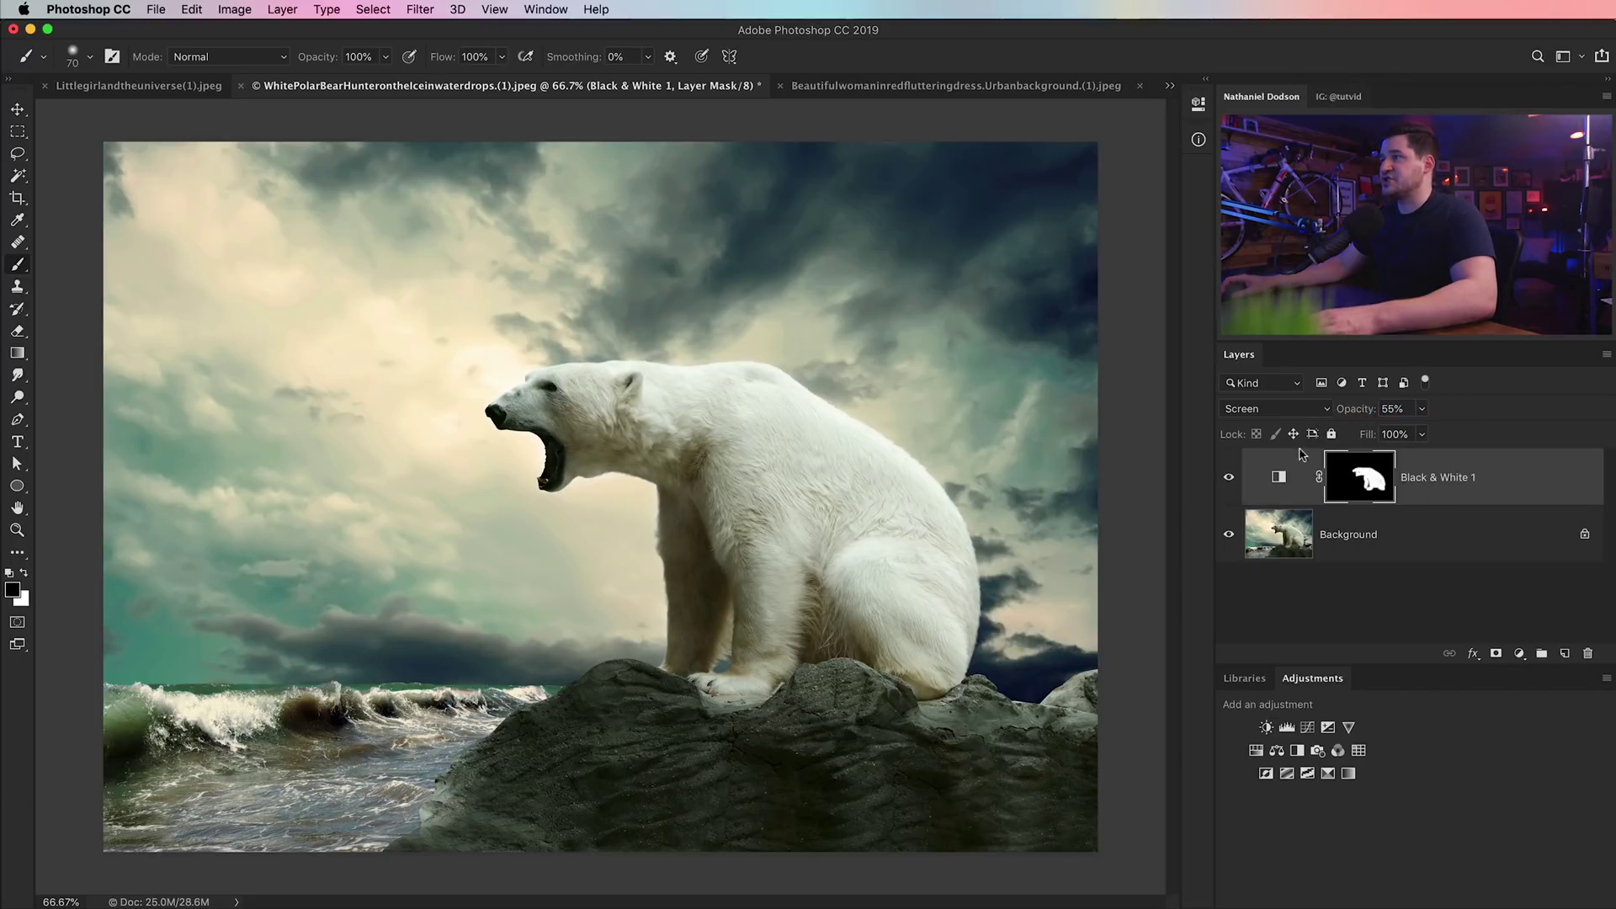
{"action": "left_click", "coordinate": [1232, 482]}
{"action": "left_click", "coordinate": [1232, 484]}
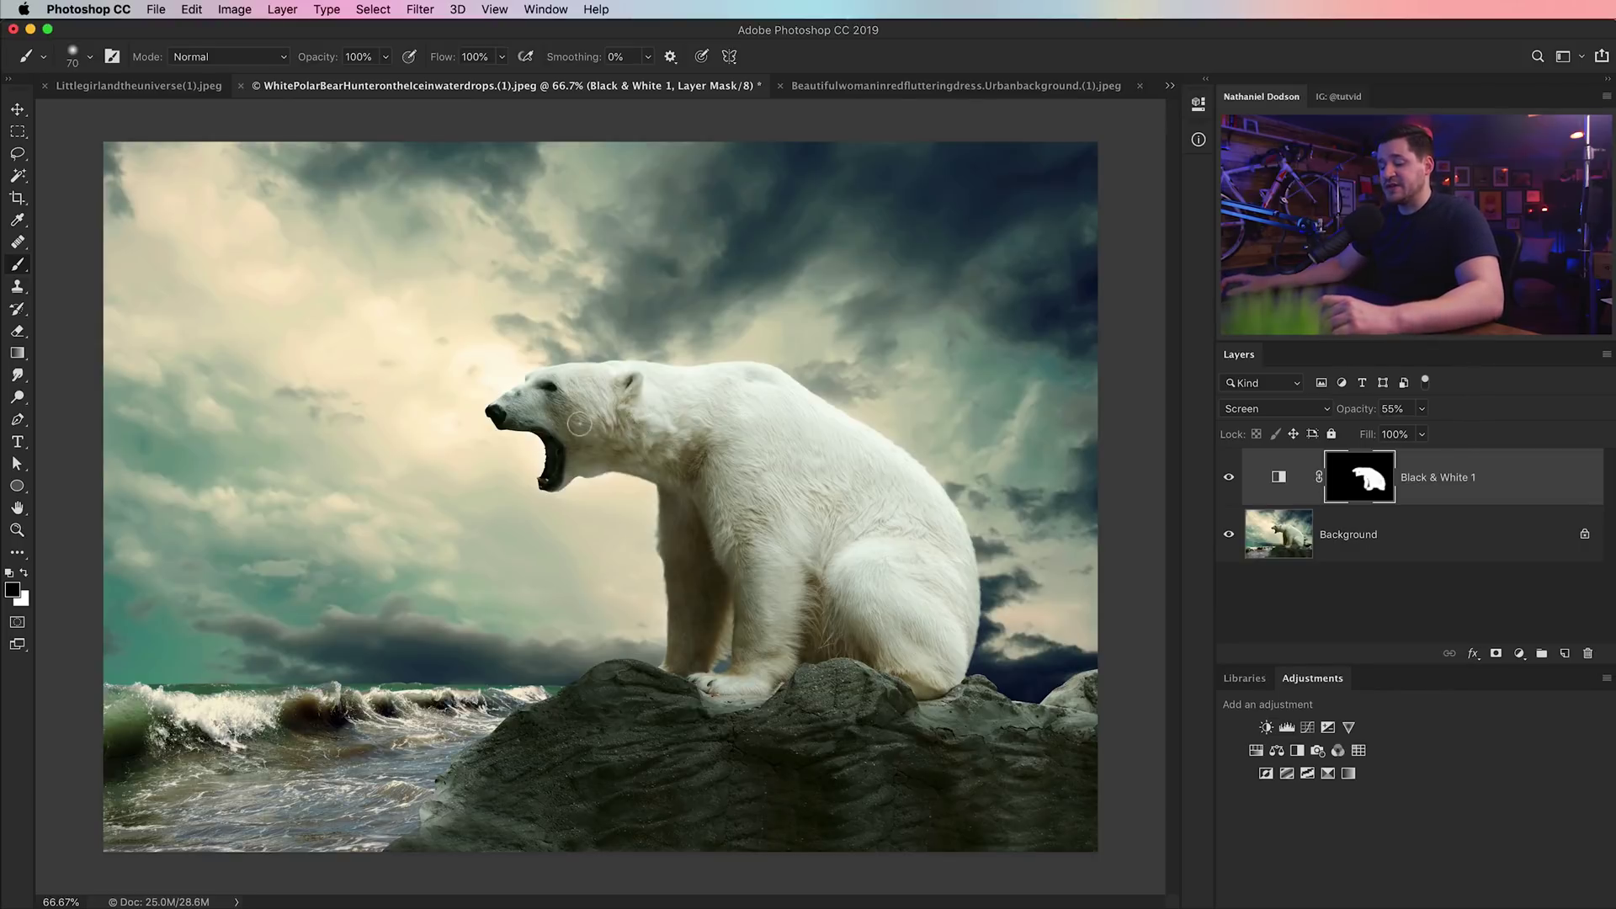
- Resize the brush to about 741 px, adjust its hardness, and pick a magenta colour from the HUD wheel
{"action": "mouse_move", "coordinate": [588, 413]}
{"action": "left_mouse_down"}
{"action": "mouse_move", "coordinate": [764, 381]}
{"action": "mouse_move", "coordinate": [663, 399]}
{"action": "left_mouse_up"}
{"action": "mouse_move", "coordinate": [673, 289]}
{"action": "left_mouse_down"}
{"action": "mouse_move", "coordinate": [669, 421]}
{"action": "mouse_move", "coordinate": [663, 280]}
{"action": "left_mouse_up"}
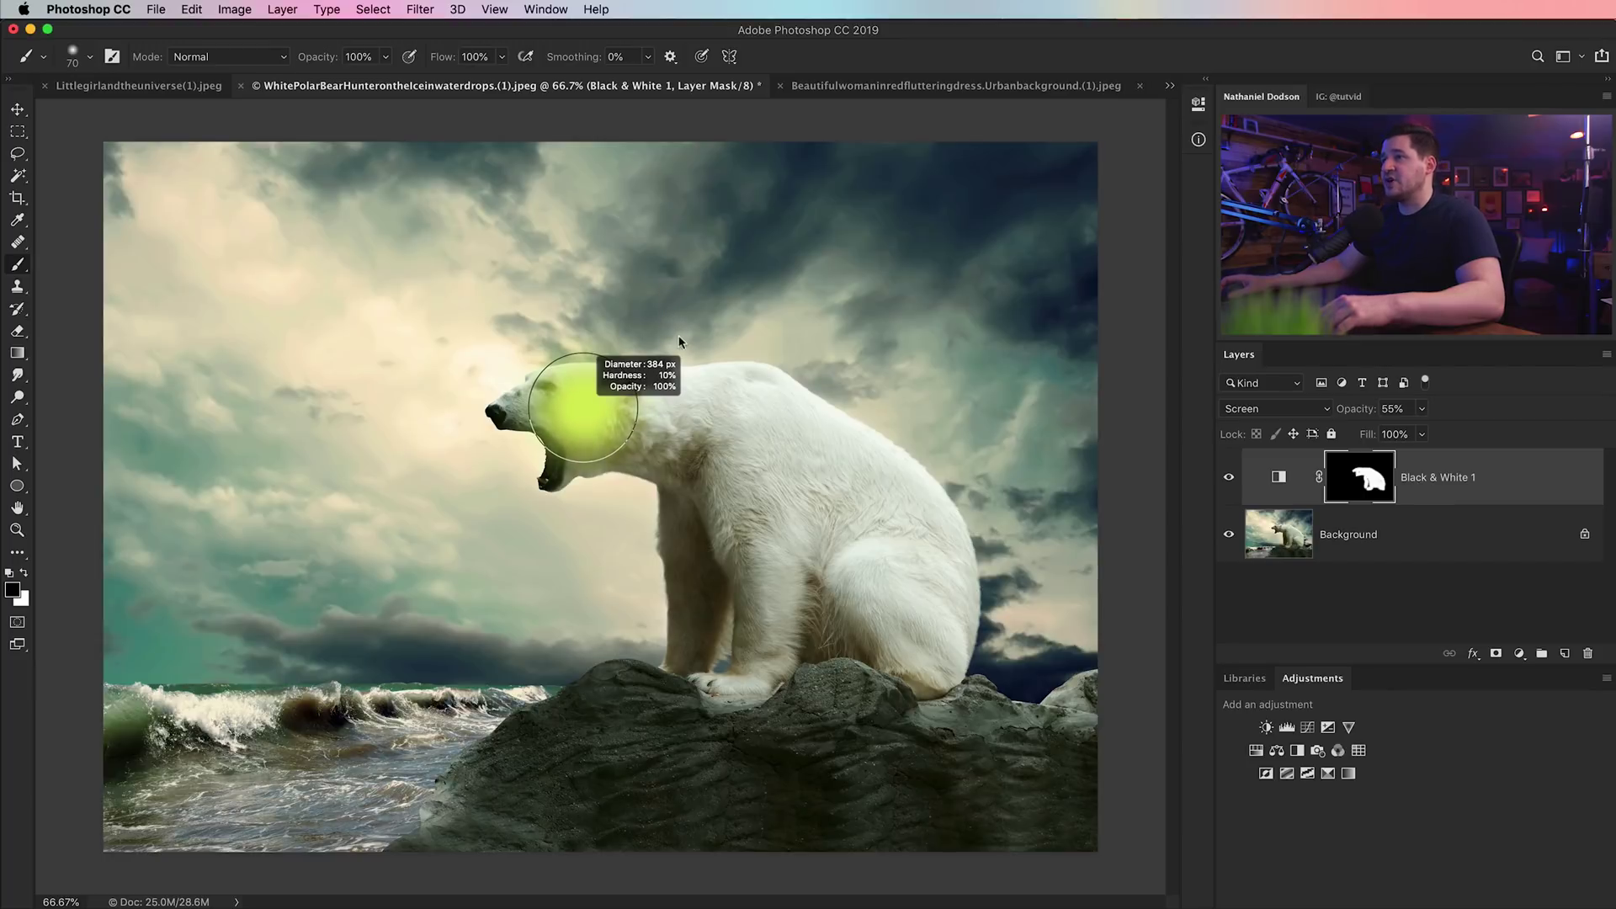
{"action": "left_click_drag", "start_coordinate": [680, 341], "coordinate": [681, 377]}
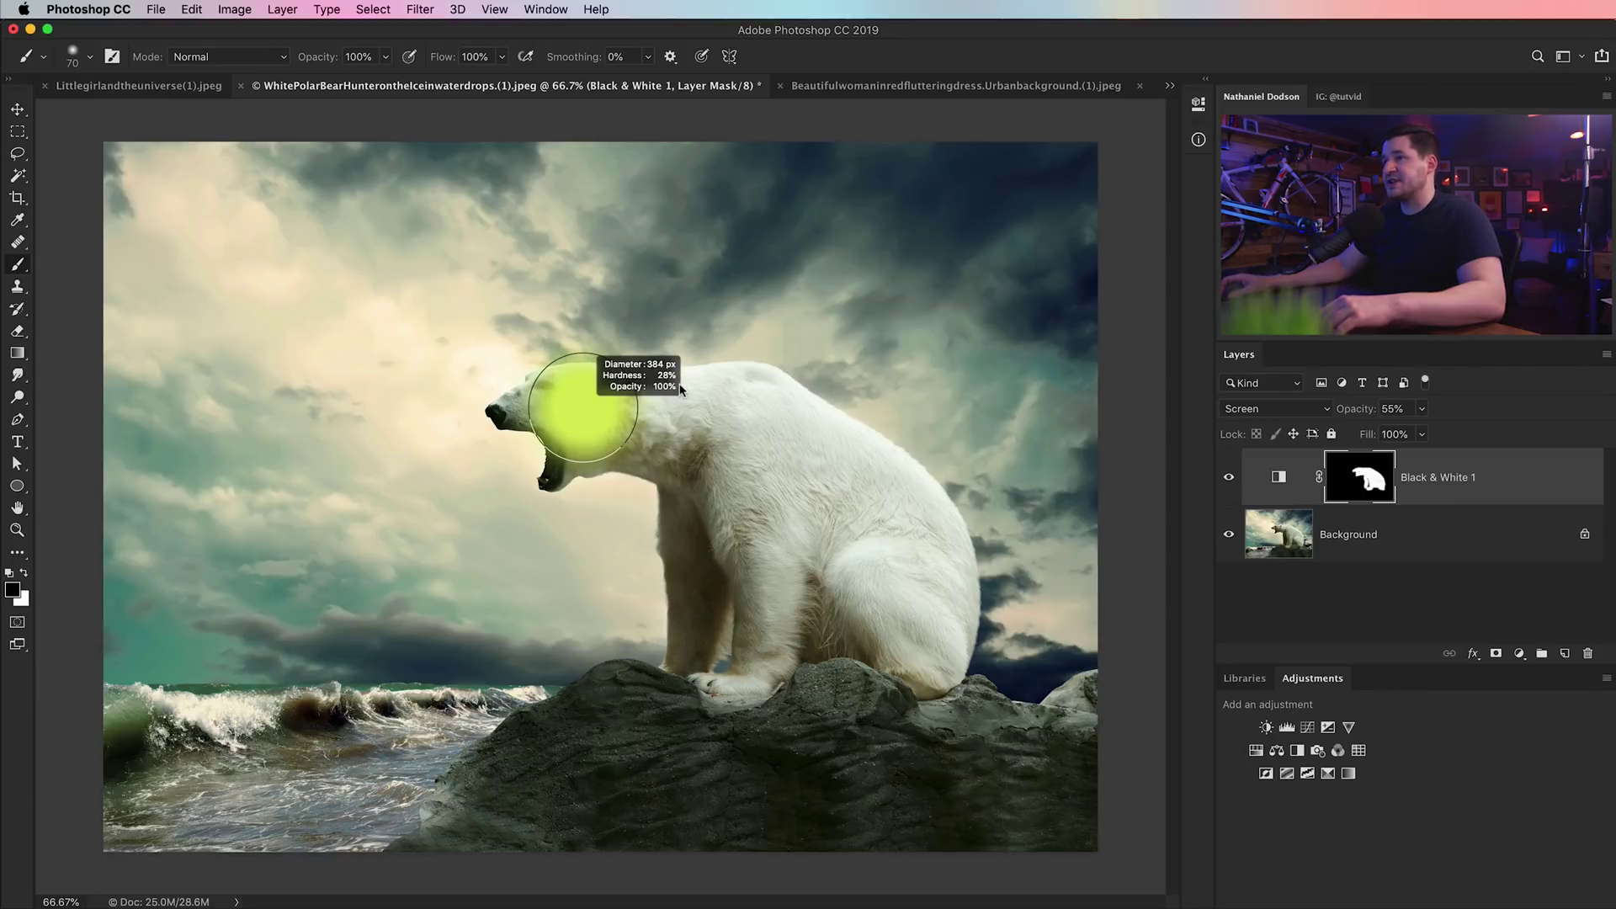
{"action": "mouse_move", "coordinate": [680, 387]}
{"action": "left_mouse_down"}
{"action": "mouse_move", "coordinate": [782, 378]}
{"action": "mouse_move", "coordinate": [801, 291]}
{"action": "left_mouse_up"}
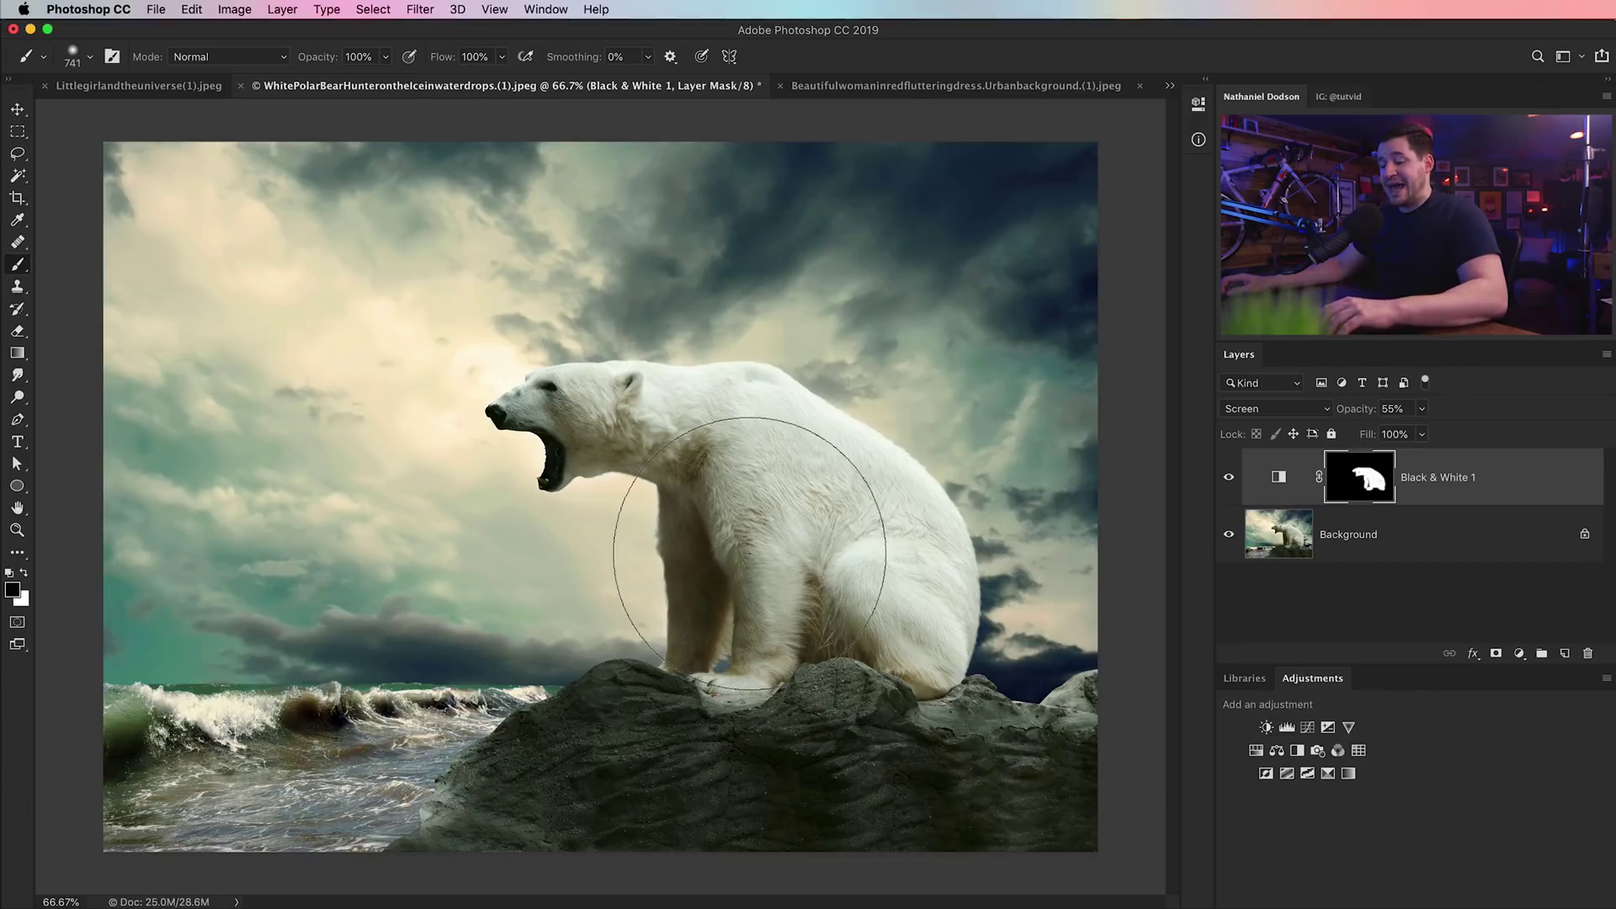
{"action": "left_click_drag", "start_coordinate": [589, 470], "coordinate": [529, 269]}
{"action": "mouse_move", "coordinate": [770, 156]}
{"action": "left_mouse_down"}
{"action": "mouse_move", "coordinate": [891, 390]}
{"action": "mouse_move", "coordinate": [502, 372]}
{"action": "mouse_move", "coordinate": [523, 440]}
{"action": "mouse_move", "coordinate": [765, 427]}
{"action": "mouse_move", "coordinate": [733, 334]}
{"action": "mouse_move", "coordinate": [669, 281]}
{"action": "mouse_move", "coordinate": [620, 282]}
{"action": "mouse_move", "coordinate": [760, 344]}
{"action": "mouse_move", "coordinate": [677, 391]}
{"action": "mouse_move", "coordinate": [594, 335]}
{"action": "mouse_move", "coordinate": [711, 305]}
{"action": "mouse_move", "coordinate": [745, 313]}
{"action": "left_mouse_up"}
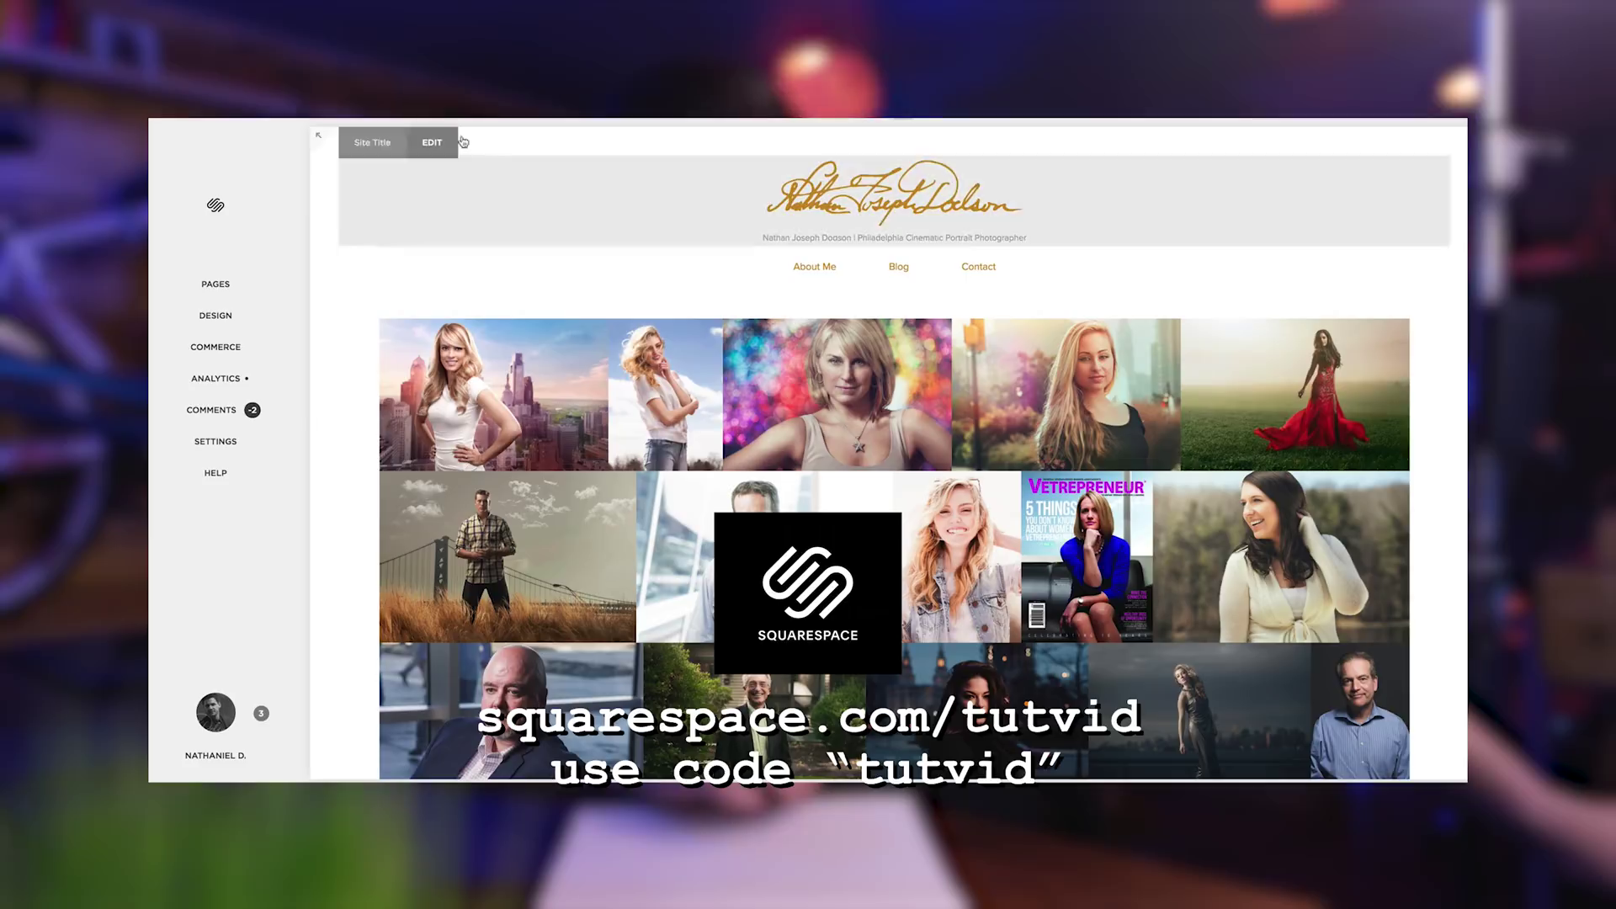
- Move the blonde white-shirt photo into row 2 of the Main Portfolio gallery
{"action": "mouse_move", "coordinate": [505, 337]}
{"action": "left_click", "coordinate": [505, 303]}
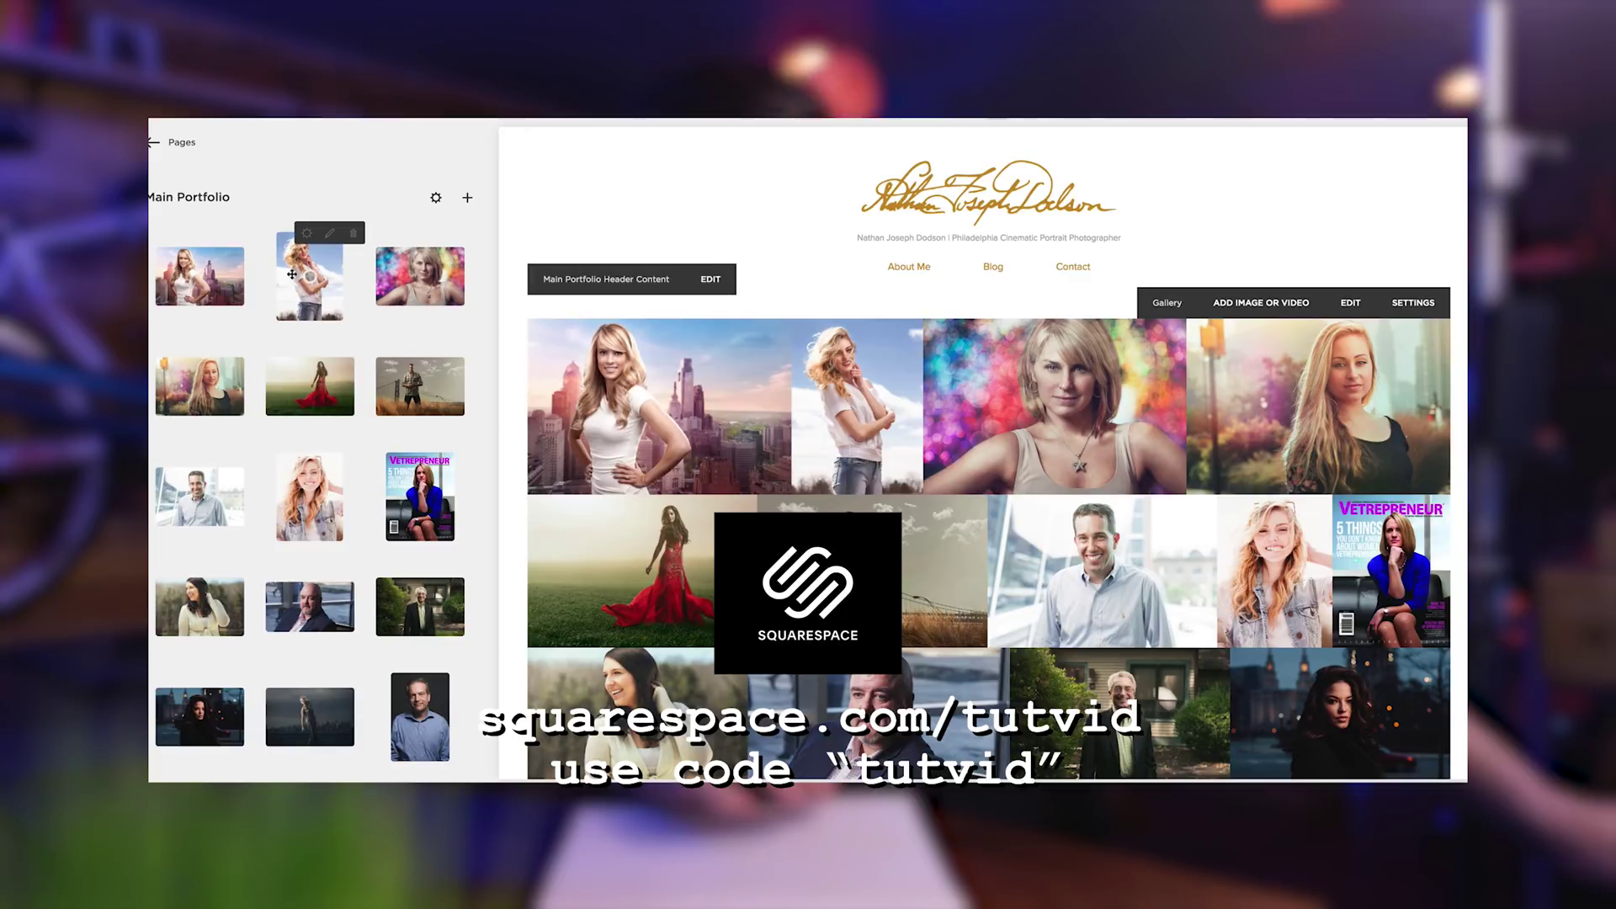
{"action": "left_click_drag", "start_coordinate": [310, 276], "coordinate": [320, 217]}
{"action": "scroll", "coordinate": [320, 379], "scroll_direction": "down", "scroll_amount": 5}
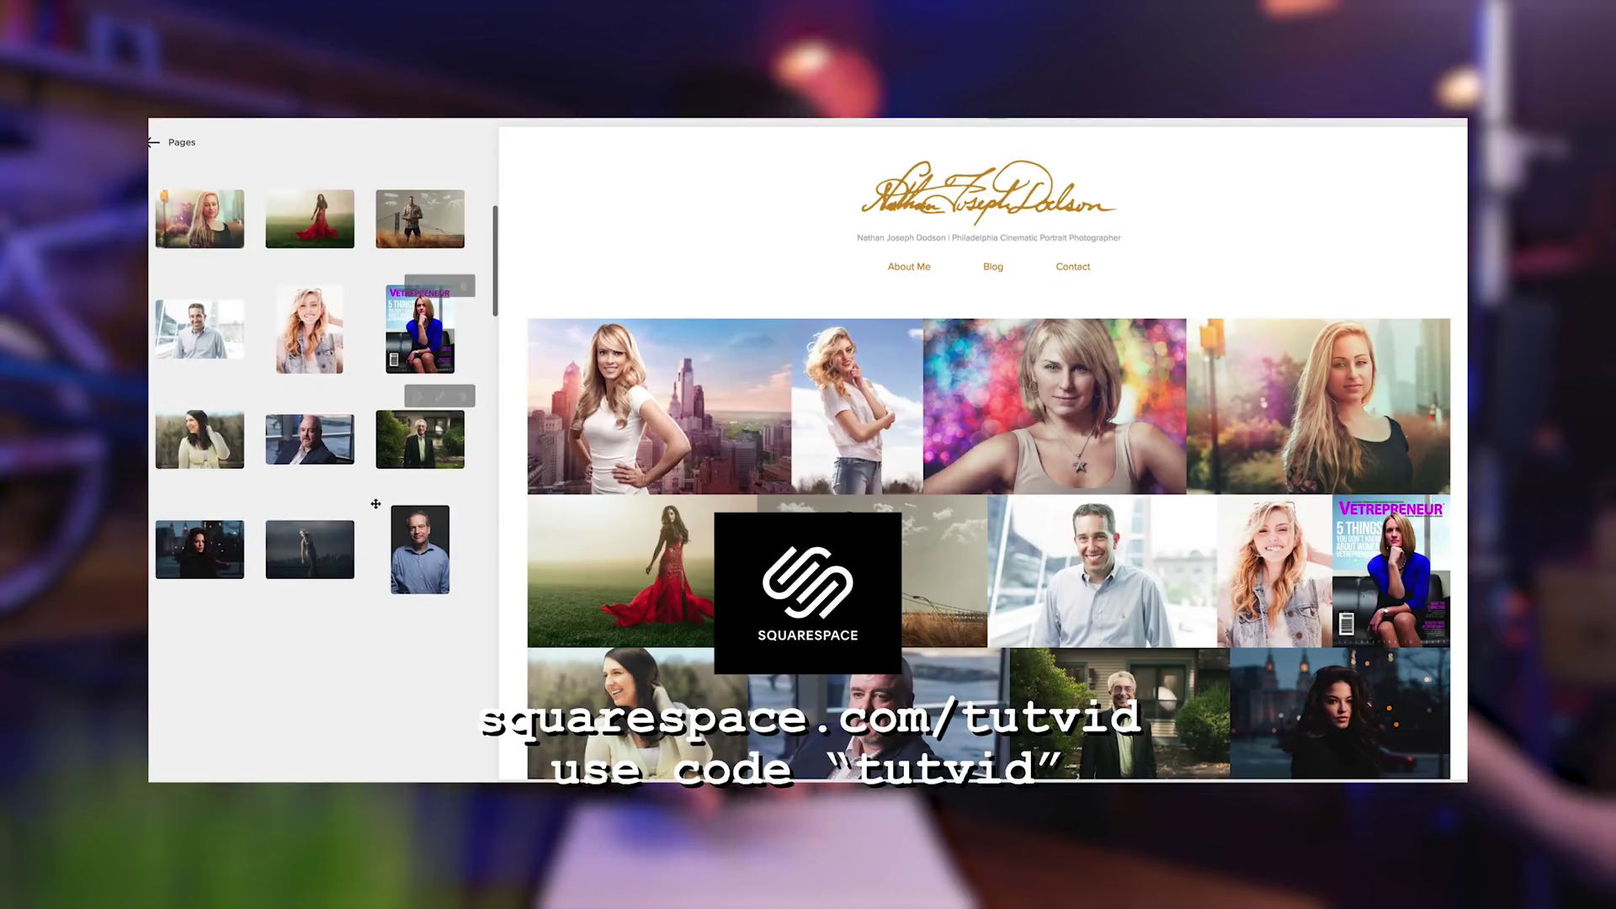
{"action": "left_click_drag", "start_coordinate": [417, 284], "coordinate": [306, 337]}
{"action": "scroll", "coordinate": [319, 378], "scroll_direction": "up", "scroll_amount": 5}
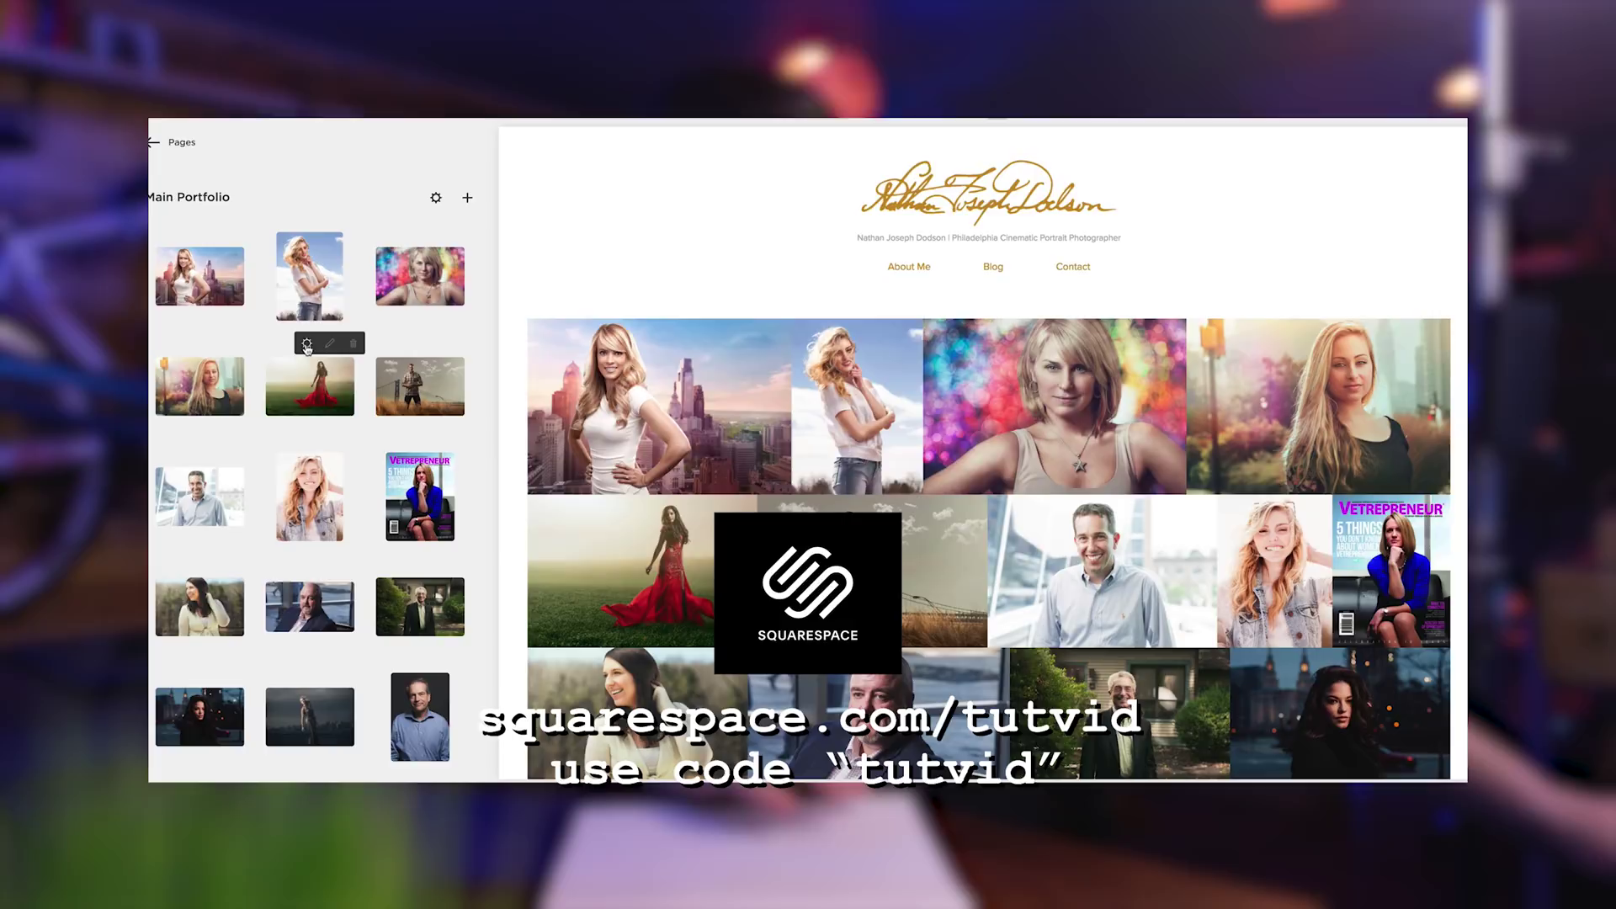
- Retitle the red-dress photo 'Valley Forge Natl. P' and save it
{"action": "left_click", "coordinate": [306, 348]}
{"action": "type", "text": "Valley Forge Natl. Park Portrait"}
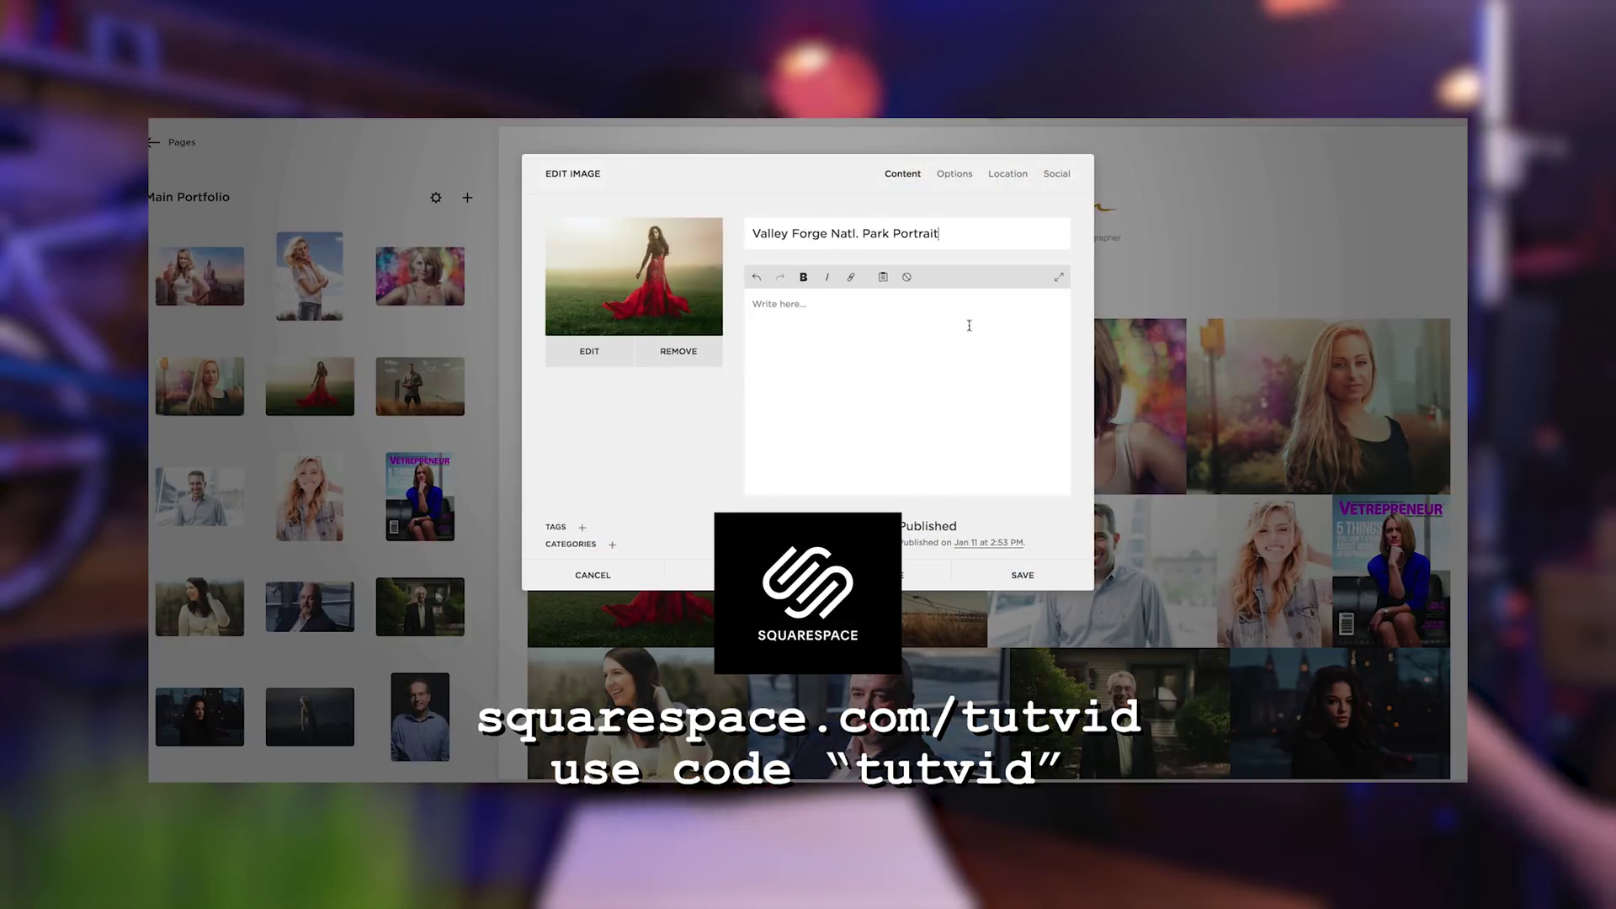
{"action": "left_click", "coordinate": [1023, 576]}
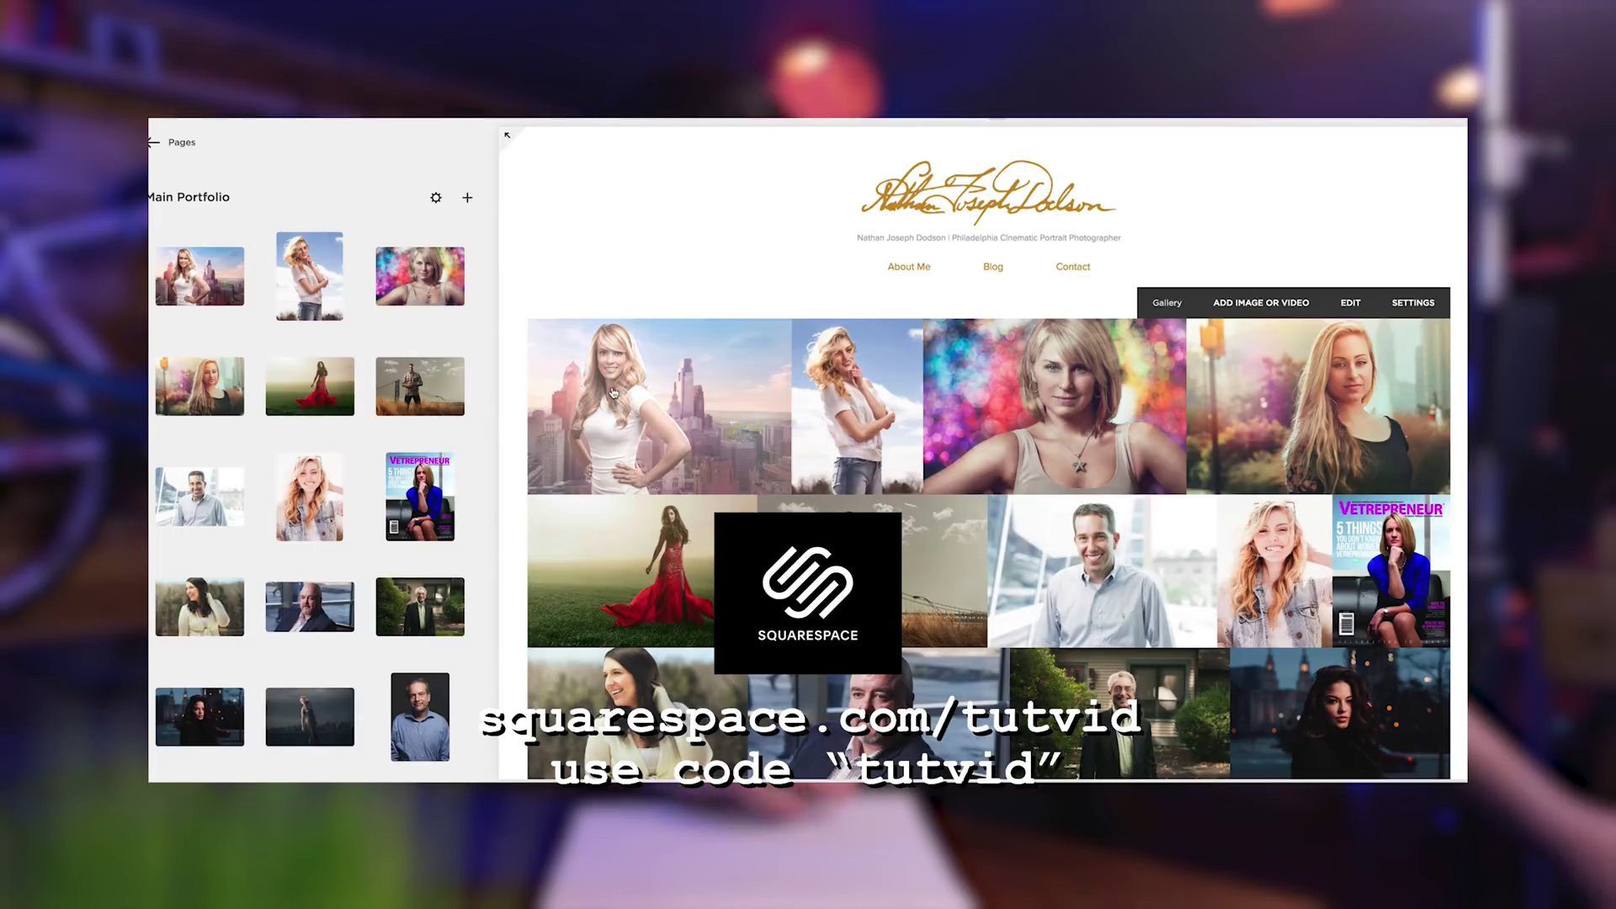
{"action": "left_click", "coordinate": [310, 386]}
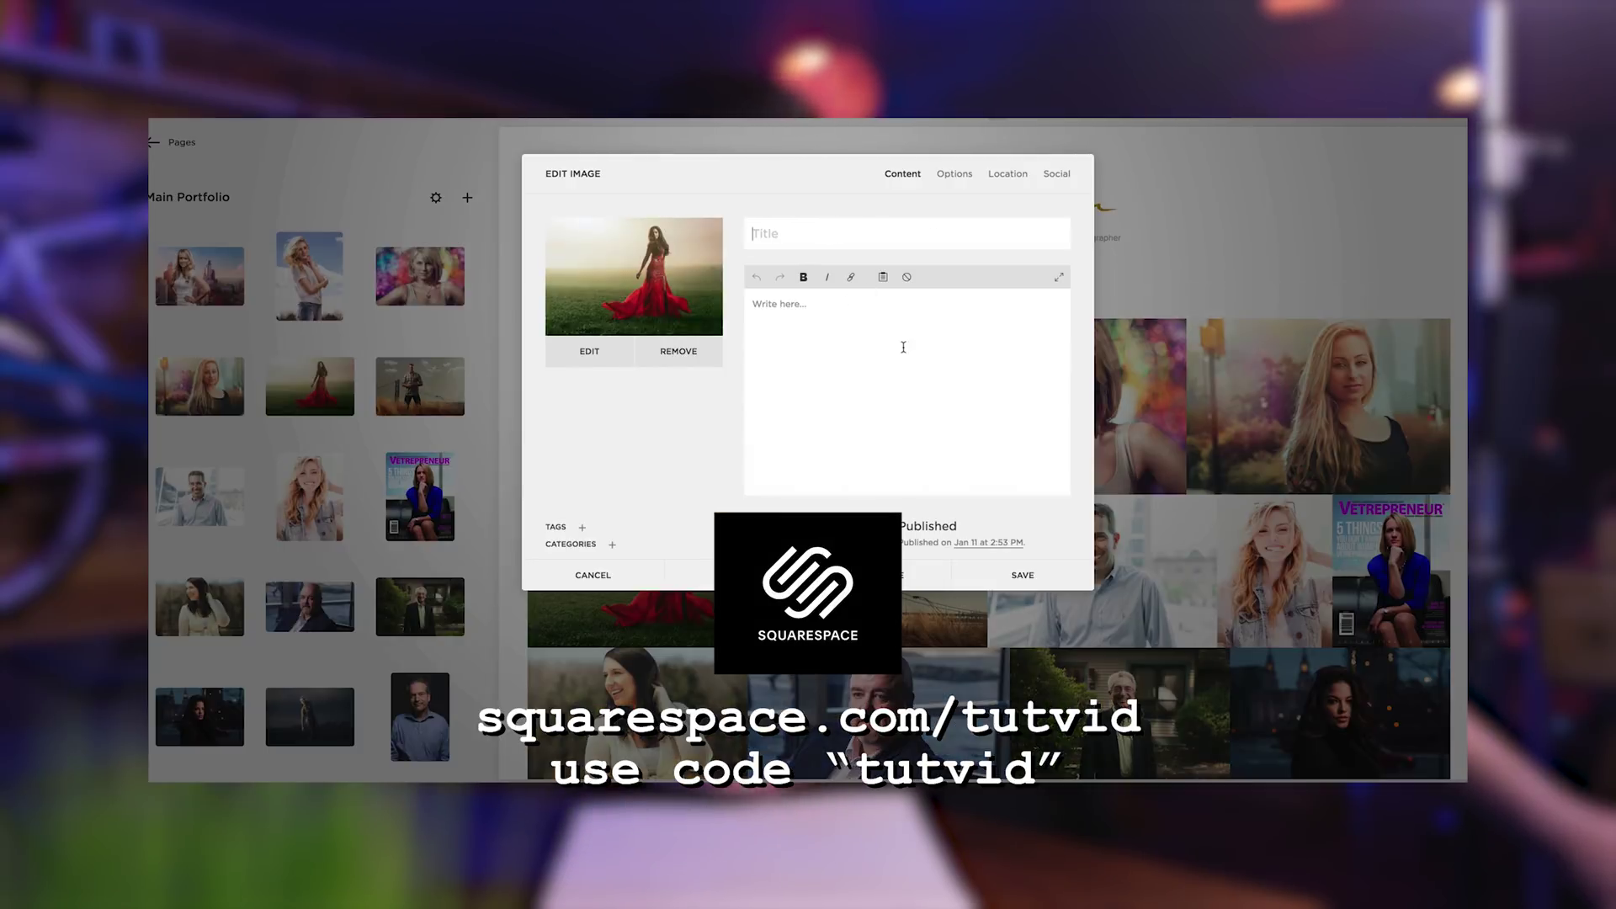
{"action": "left_click", "coordinate": [1022, 575]}
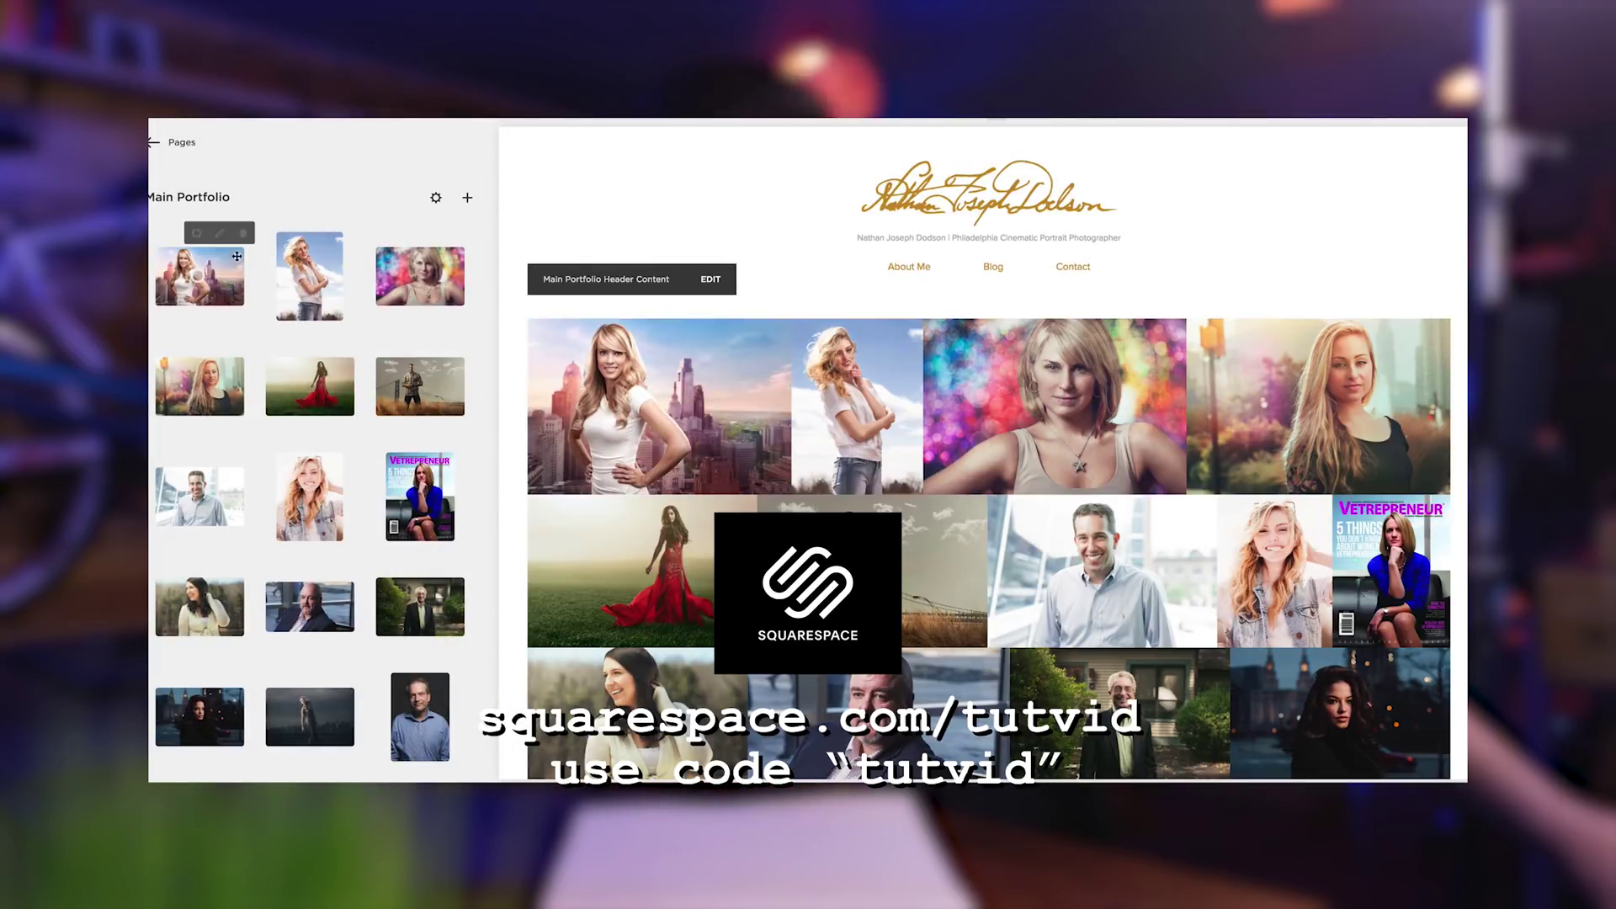
- On the About Me page, insert 'really' into the heading and save the page
{"action": "left_click", "coordinate": [152, 146]}
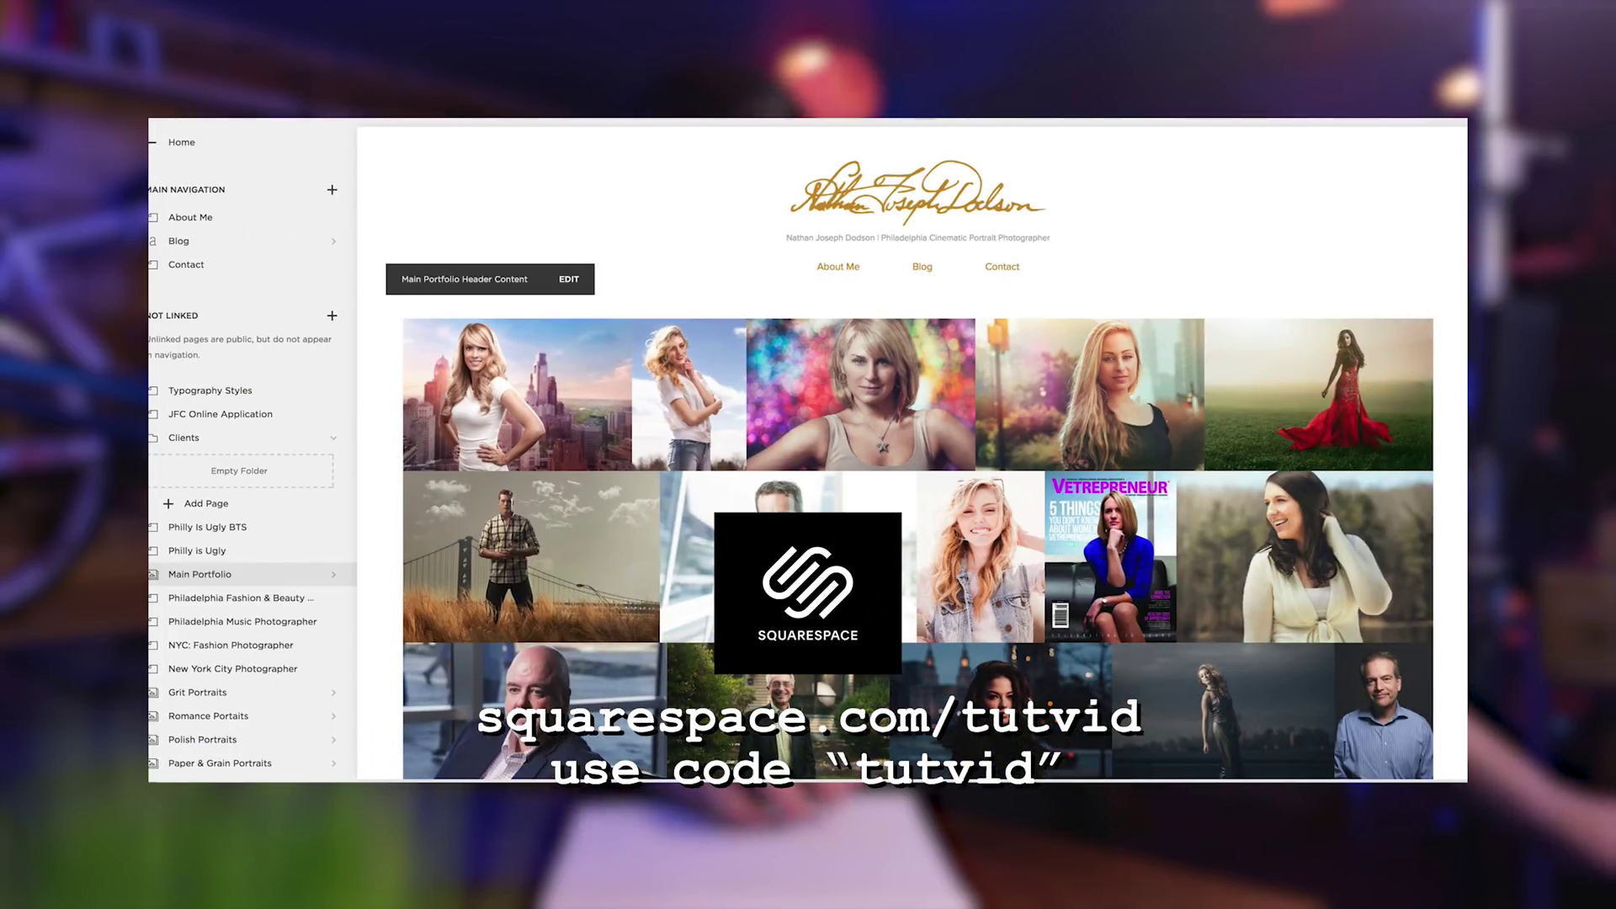
{"action": "left_click", "coordinate": [199, 219]}
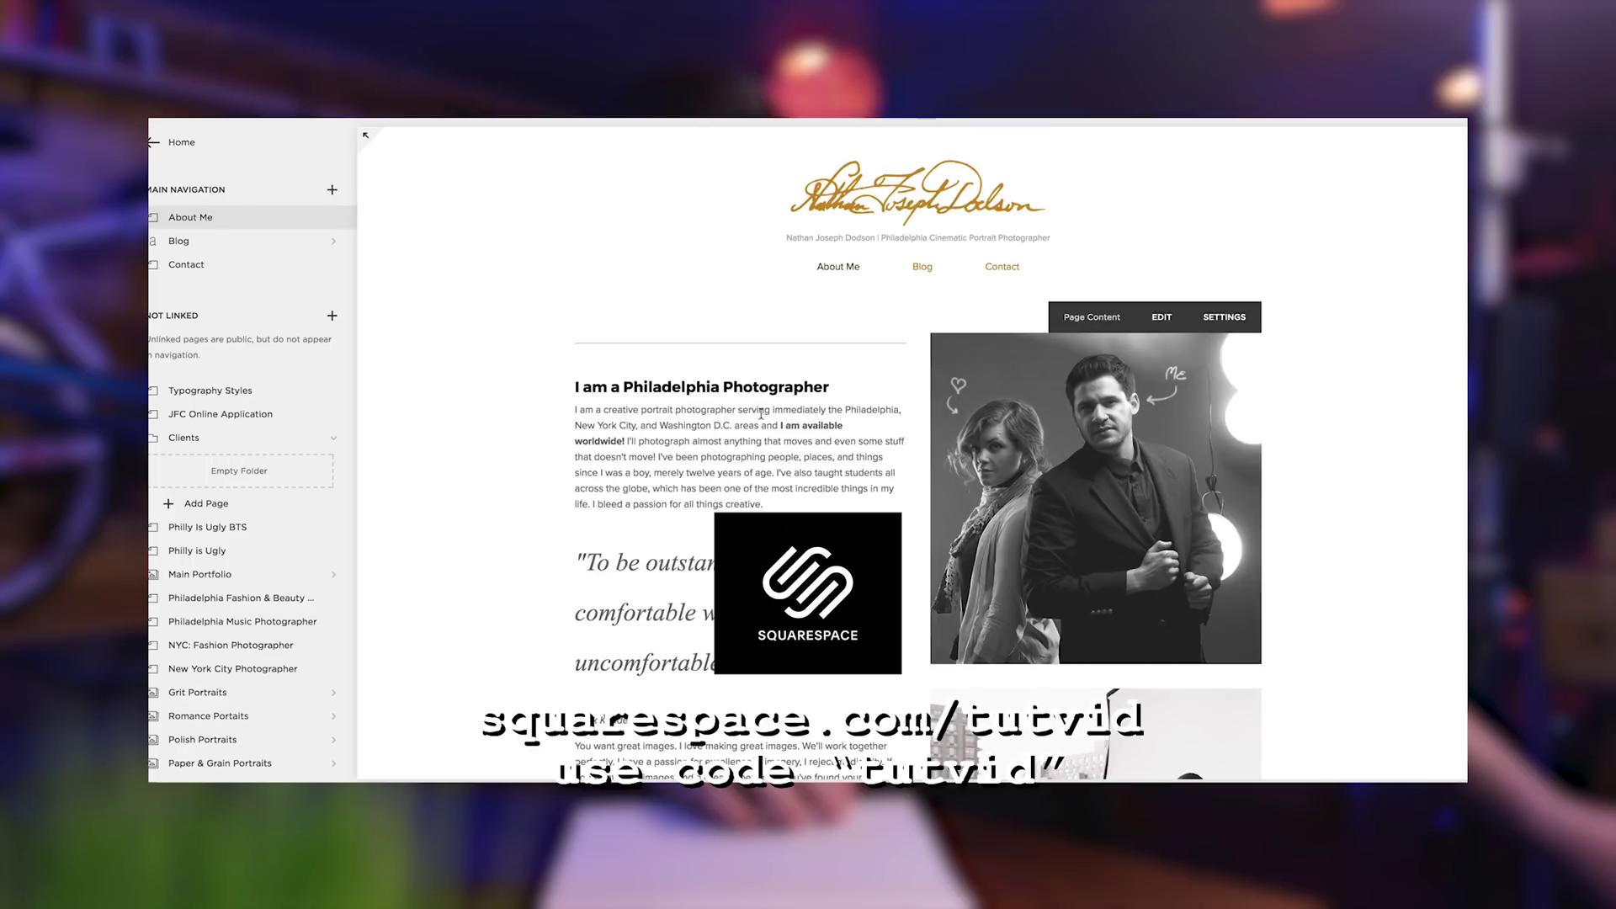
{"action": "left_click", "coordinate": [1152, 325]}
{"action": "left_click", "coordinate": [500, 383]}
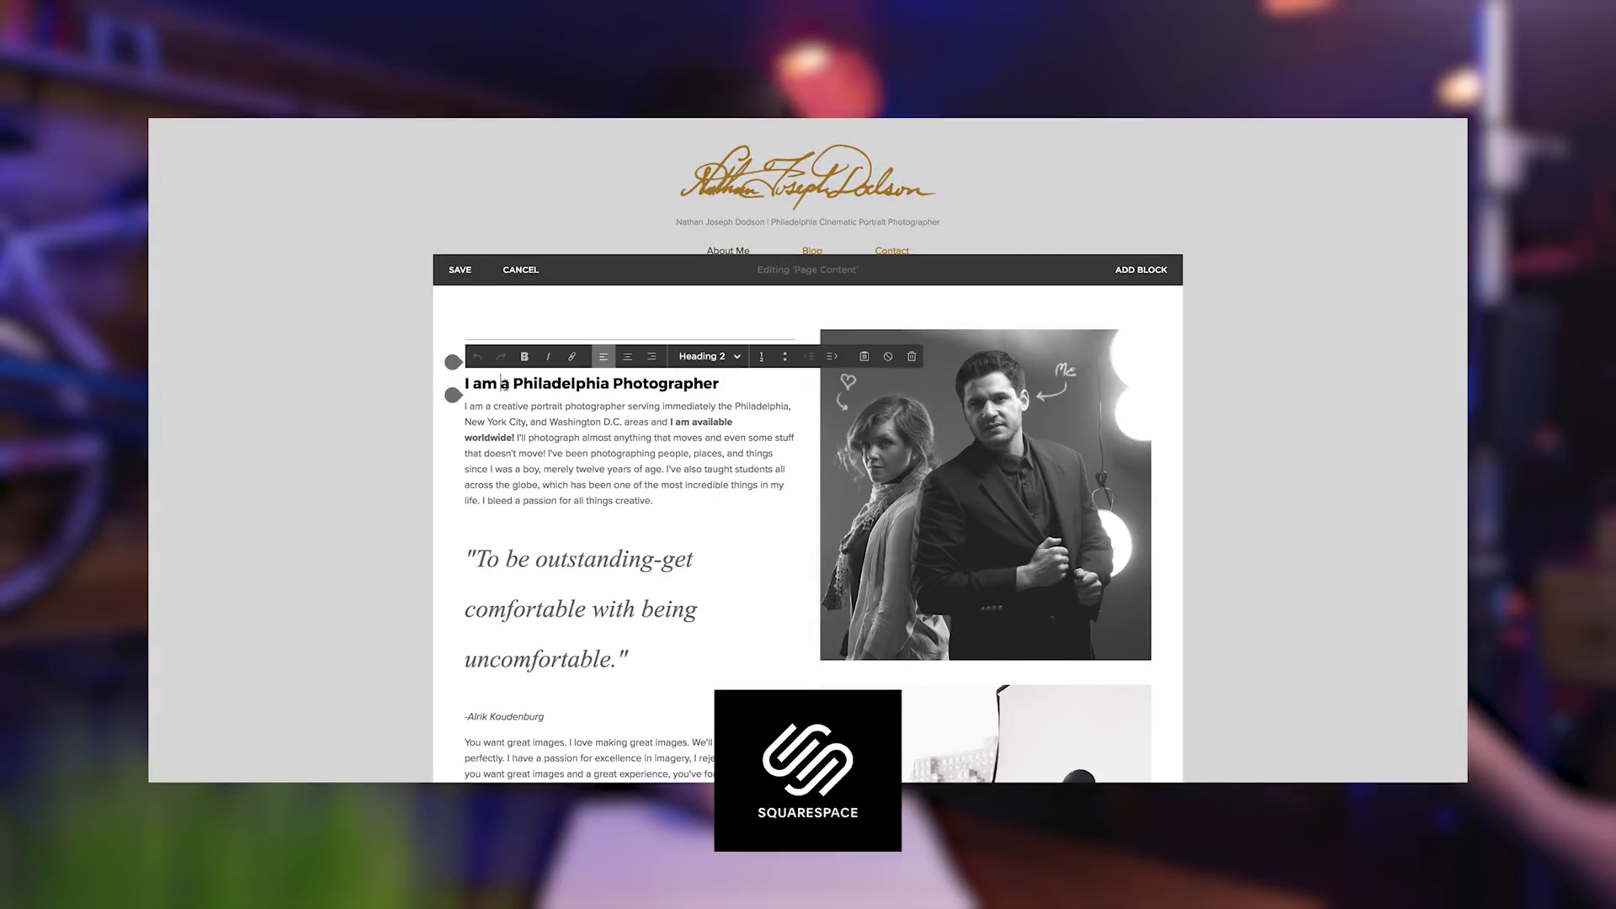
{"action": "type", "text": "really"}
{"action": "left_click", "coordinate": [459, 270]}
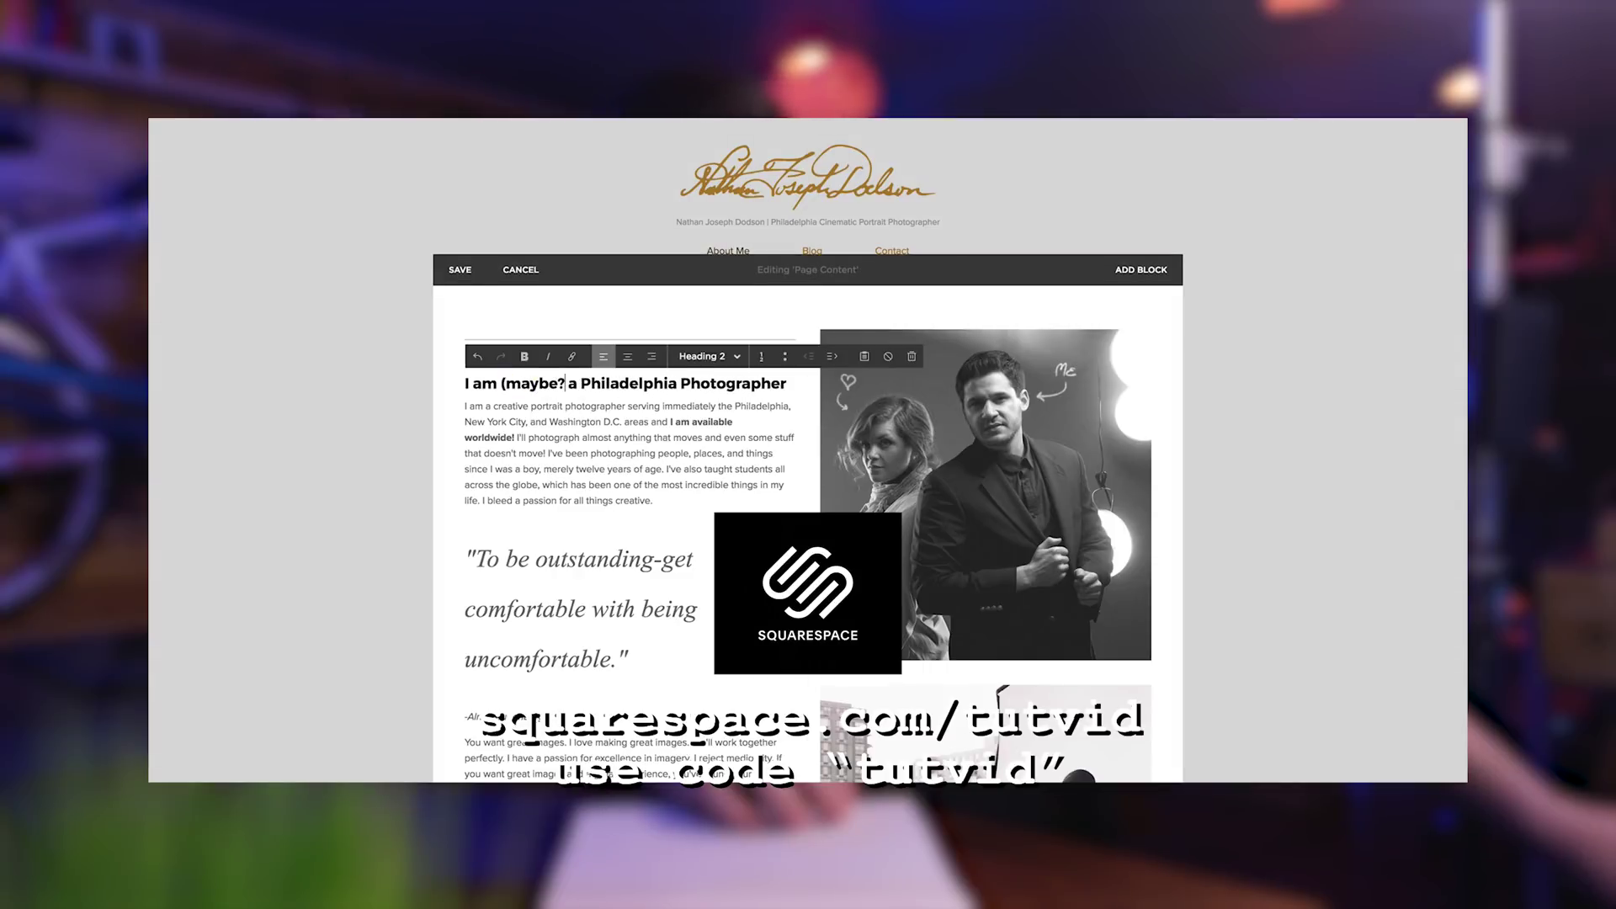
{"action": "left_click", "coordinate": [454, 269]}
{"action": "scroll", "coordinate": [505, 500], "scroll_direction": "down", "scroll_amount": 8}
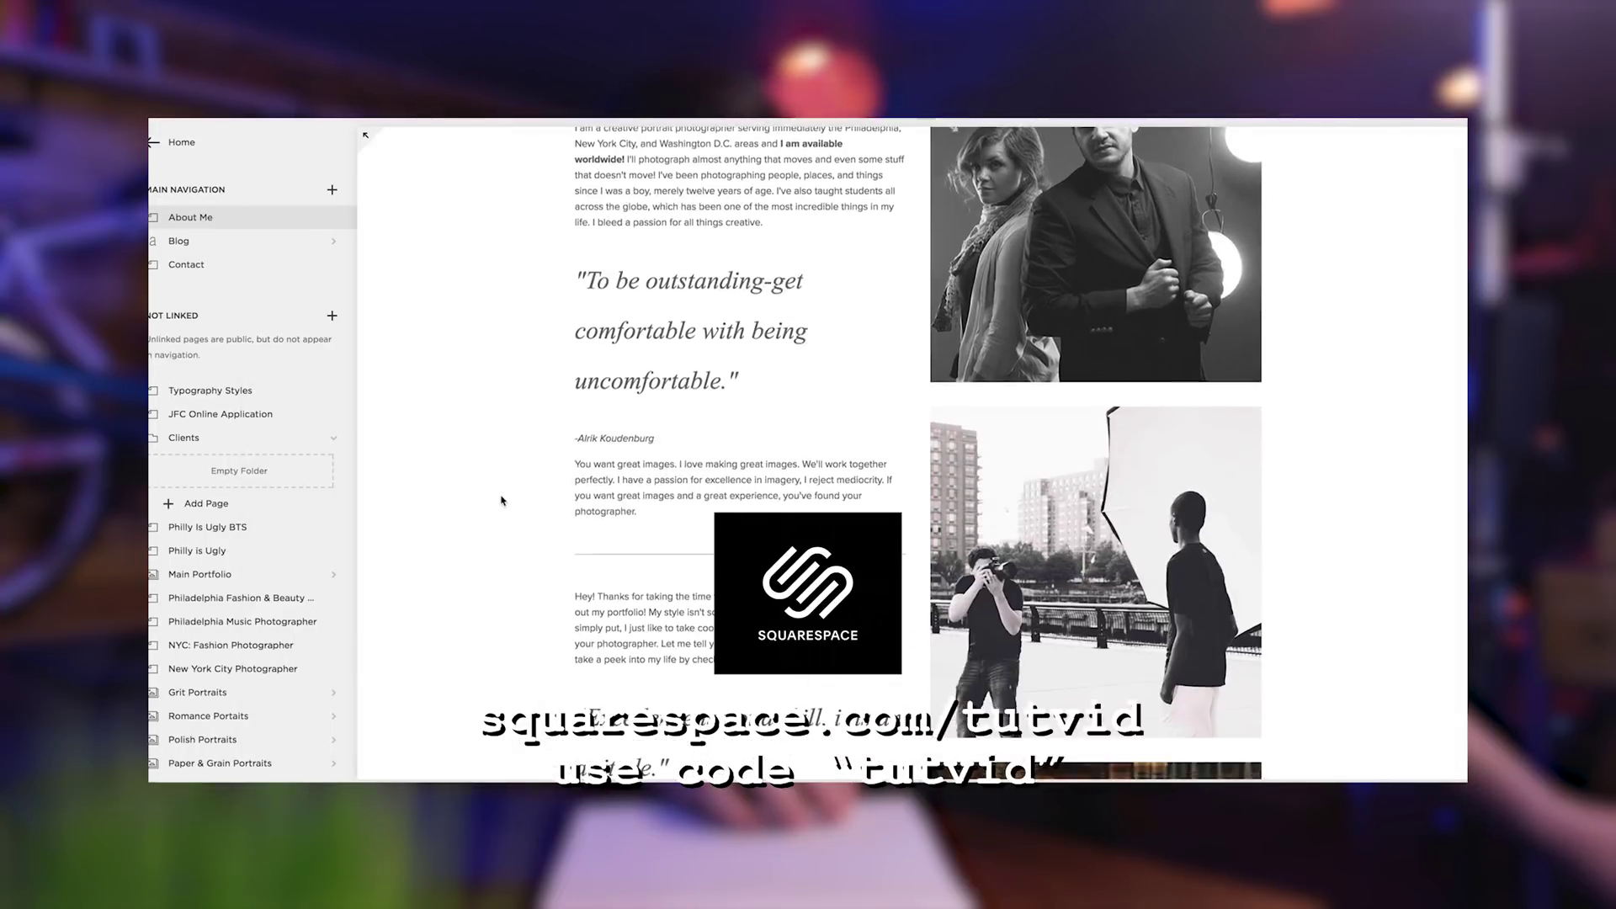
{"action": "scroll", "coordinate": [501, 500], "scroll_direction": "down", "scroll_amount": 4}
{"action": "scroll", "coordinate": [501, 501], "scroll_direction": "up", "scroll_amount": 20}
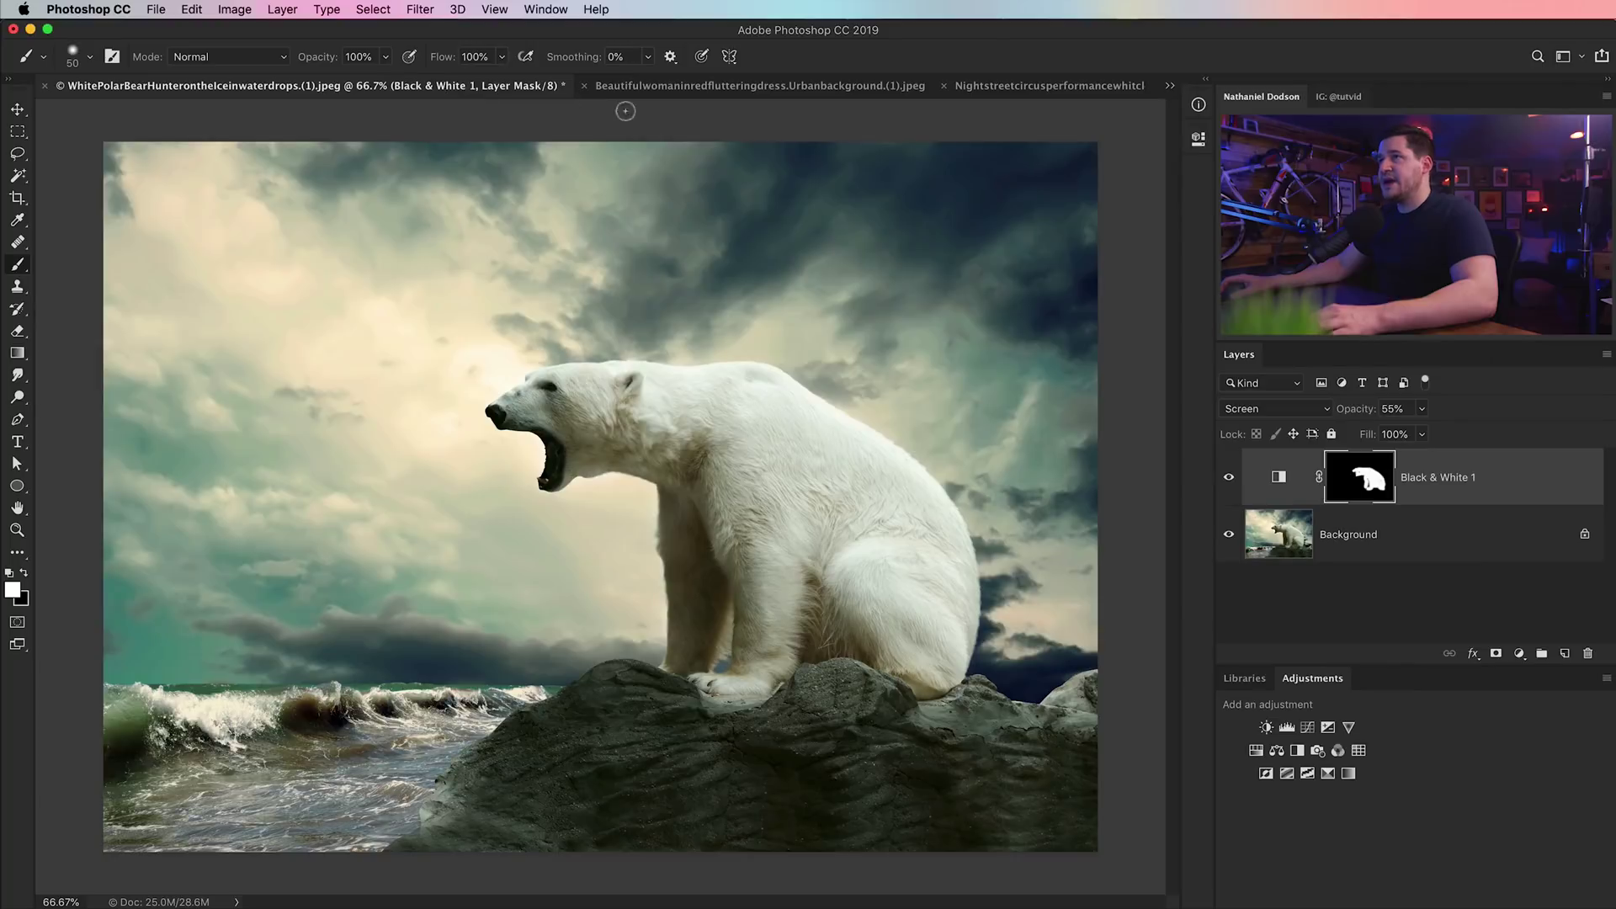
- In the red-dress document, add a default Hue/Saturation 1 adjustment layer
{"action": "left_click", "coordinate": [696, 87]}
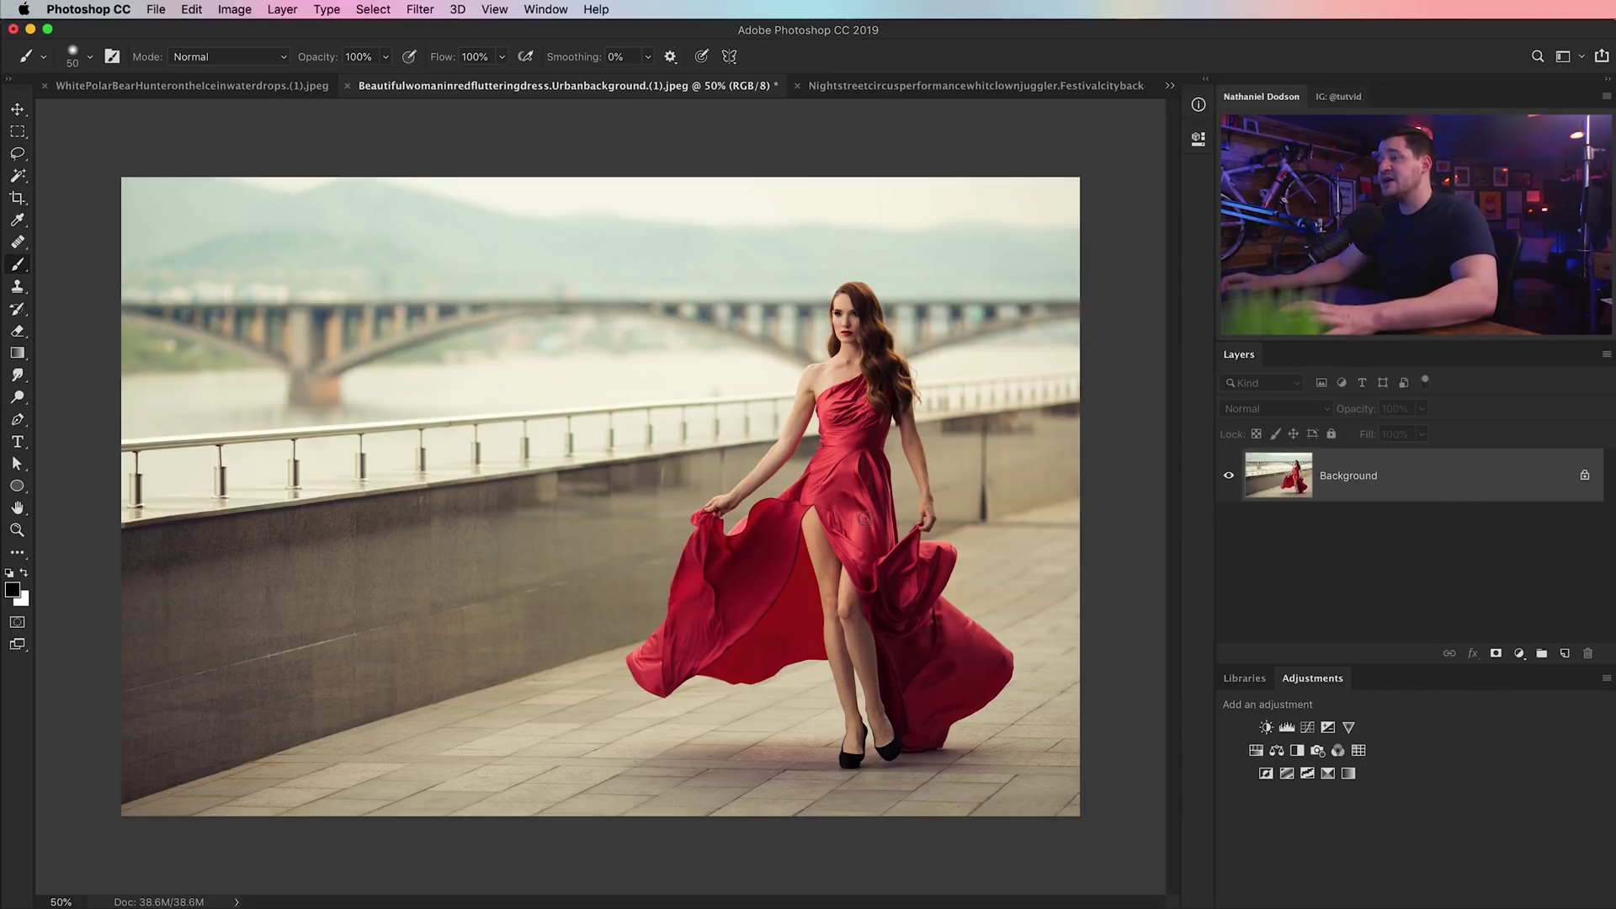
{"action": "left_click", "coordinate": [1258, 751]}
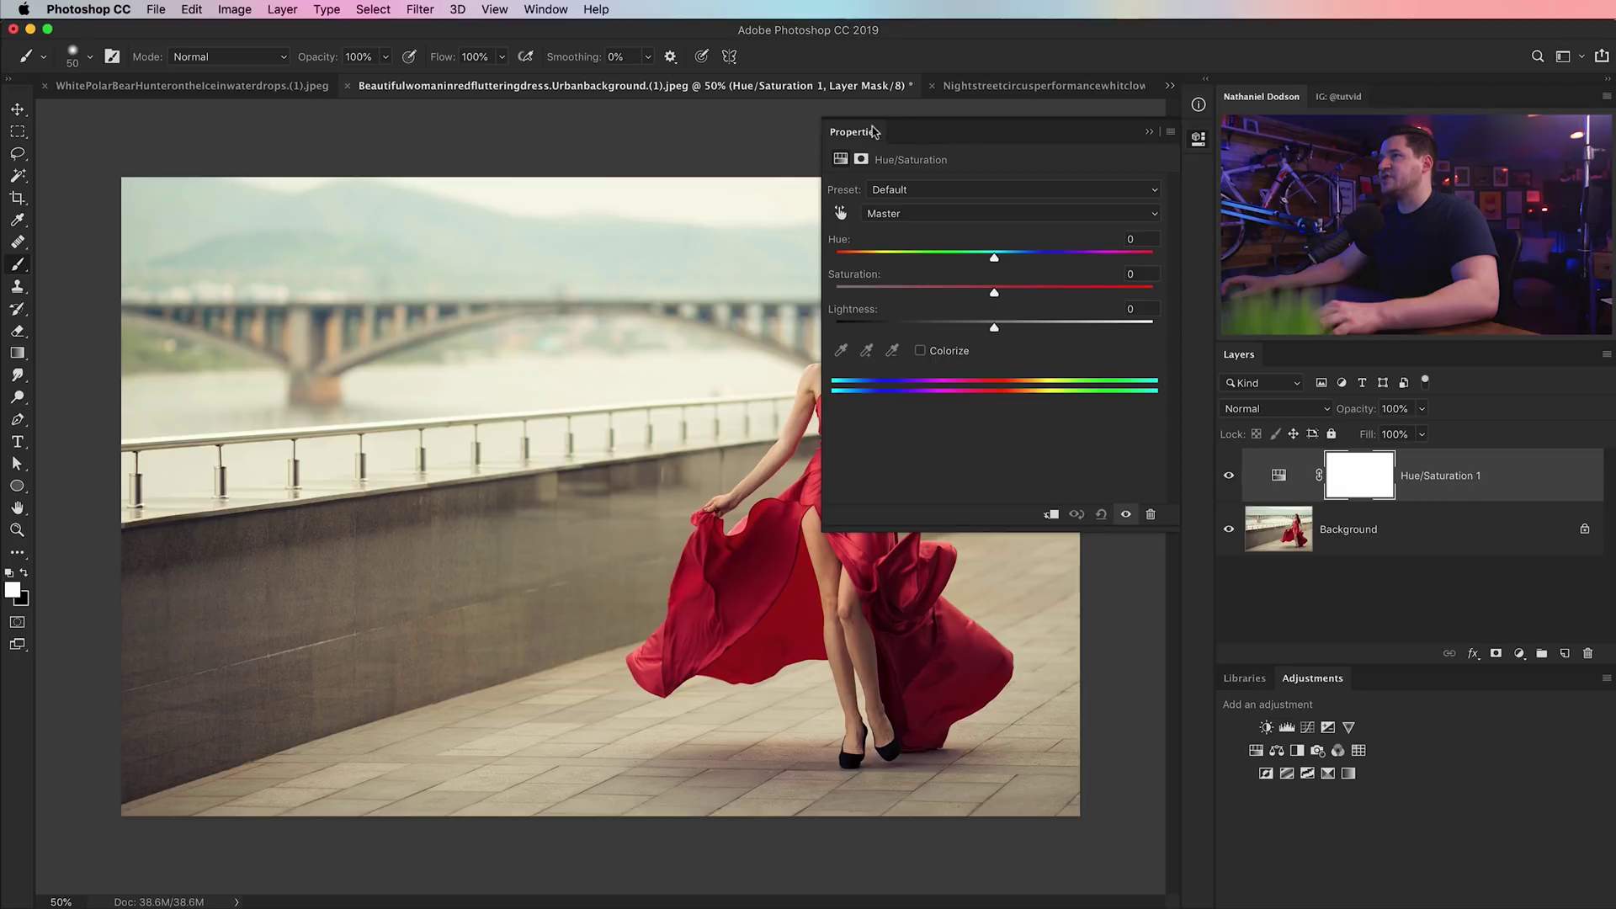
- Float the Properties panel, test Reds saturation values, then shift the Reds' hue toward magenta
{"action": "left_click_drag", "start_coordinate": [873, 132], "coordinate": [227, 208]}
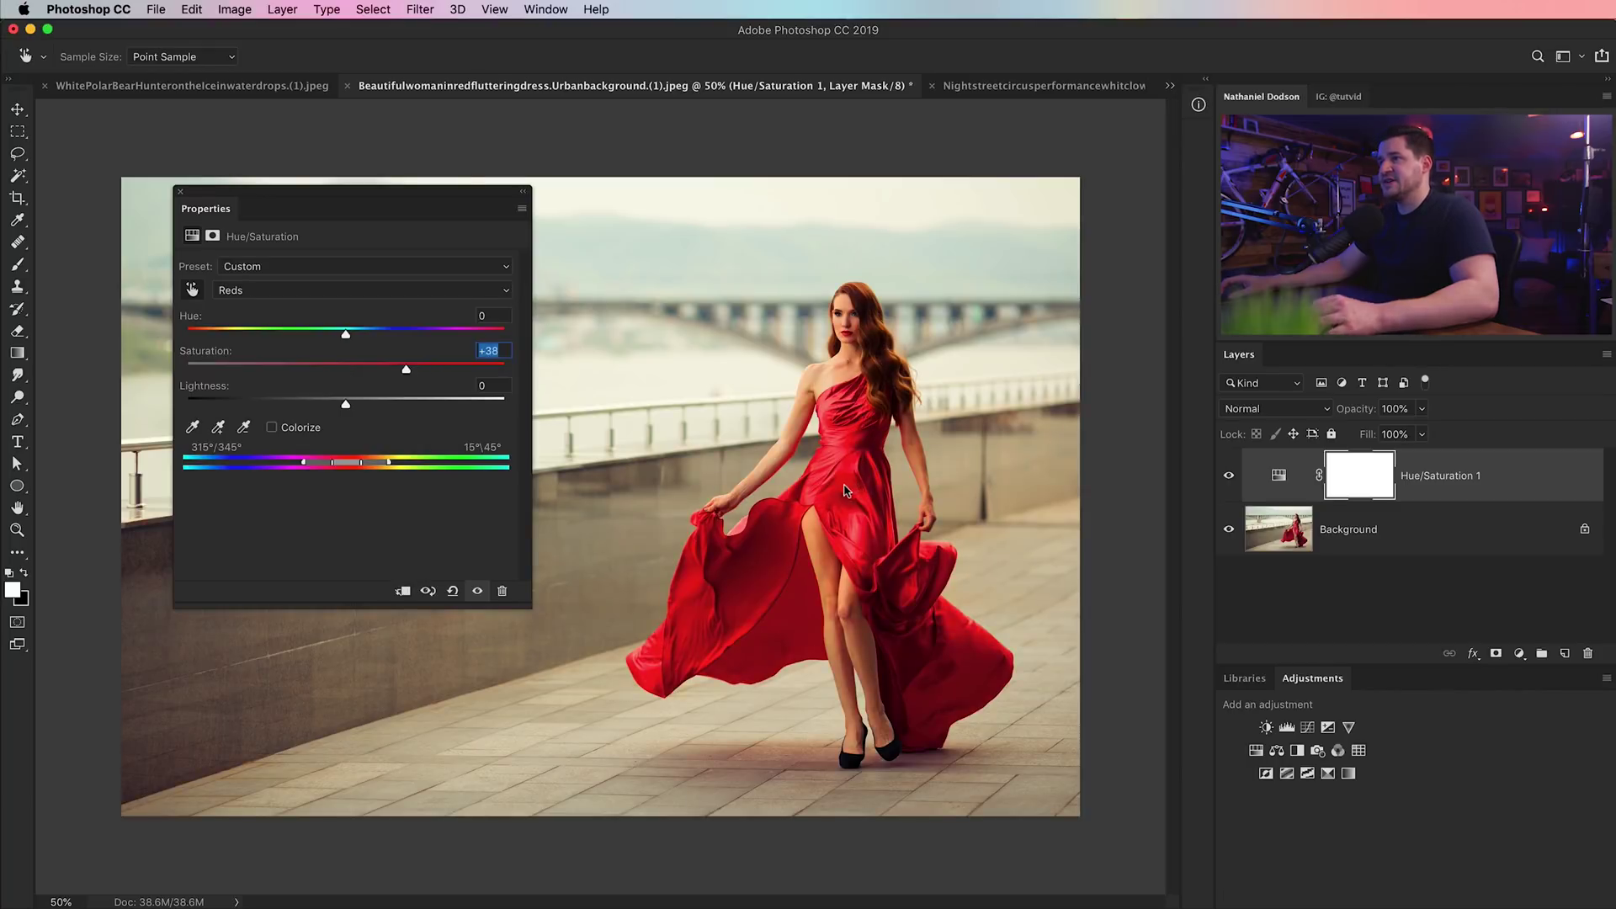
{"action": "key", "text": "shift+Down"}
{"action": "key", "text": "Down"}
{"action": "key", "text": "Down"}
{"action": "key", "text": "Down"}
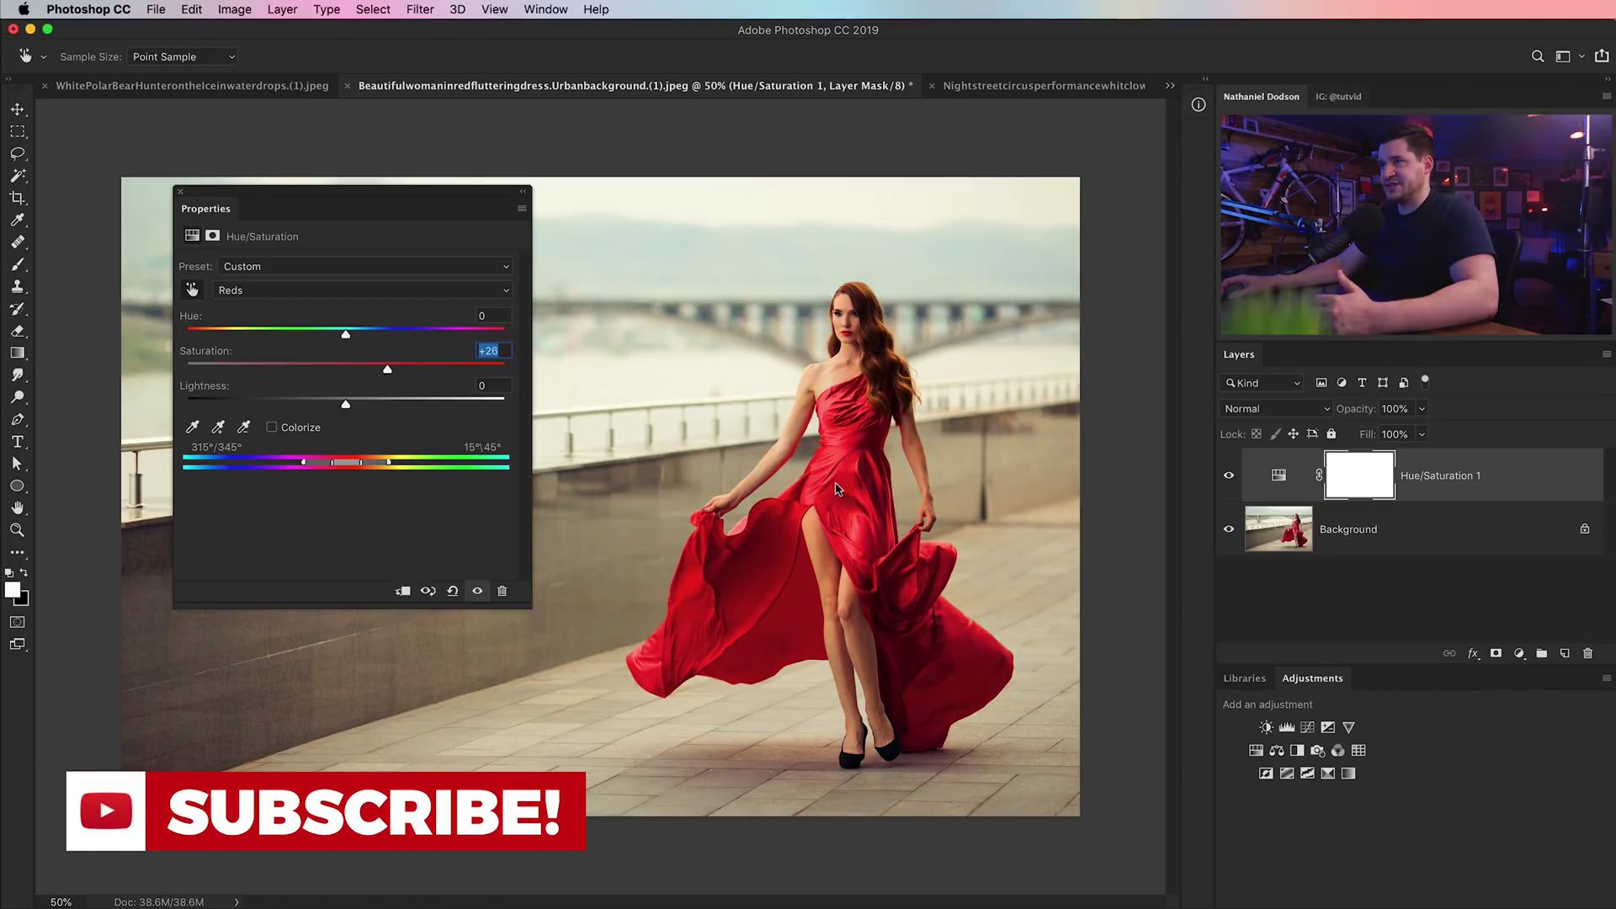
{"action": "mouse_move", "coordinate": [832, 487]}
{"action": "left_mouse_down"}
{"action": "mouse_move", "coordinate": [896, 487]}
{"action": "mouse_move", "coordinate": [820, 491]}
{"action": "left_mouse_up"}
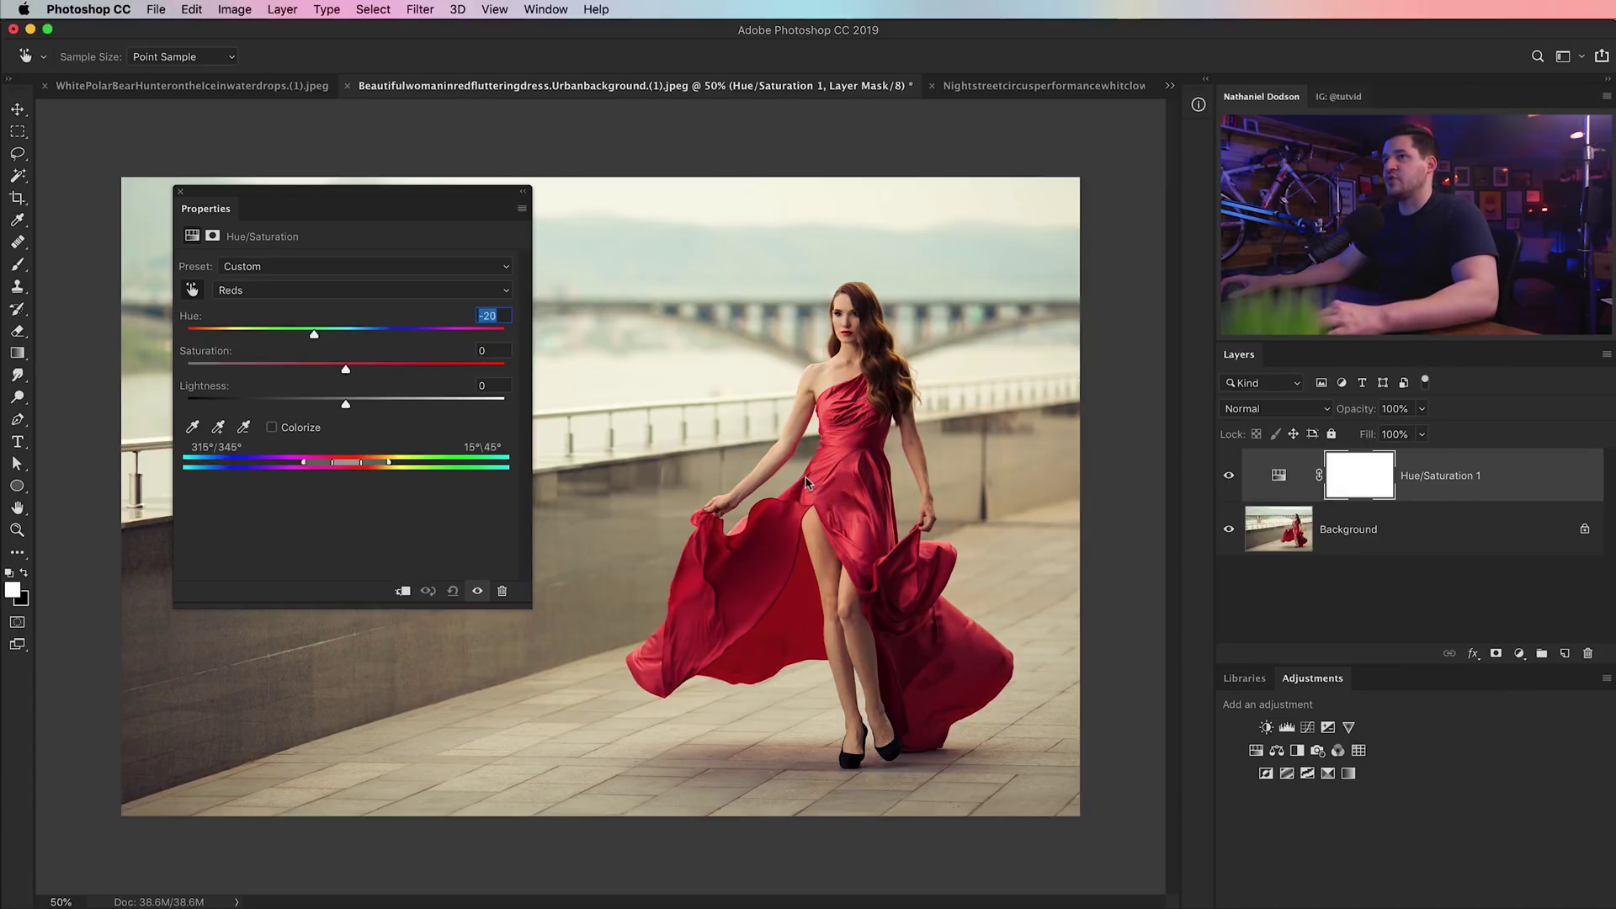
{"action": "left_click_drag", "start_coordinate": [806, 482], "coordinate": [815, 482]}
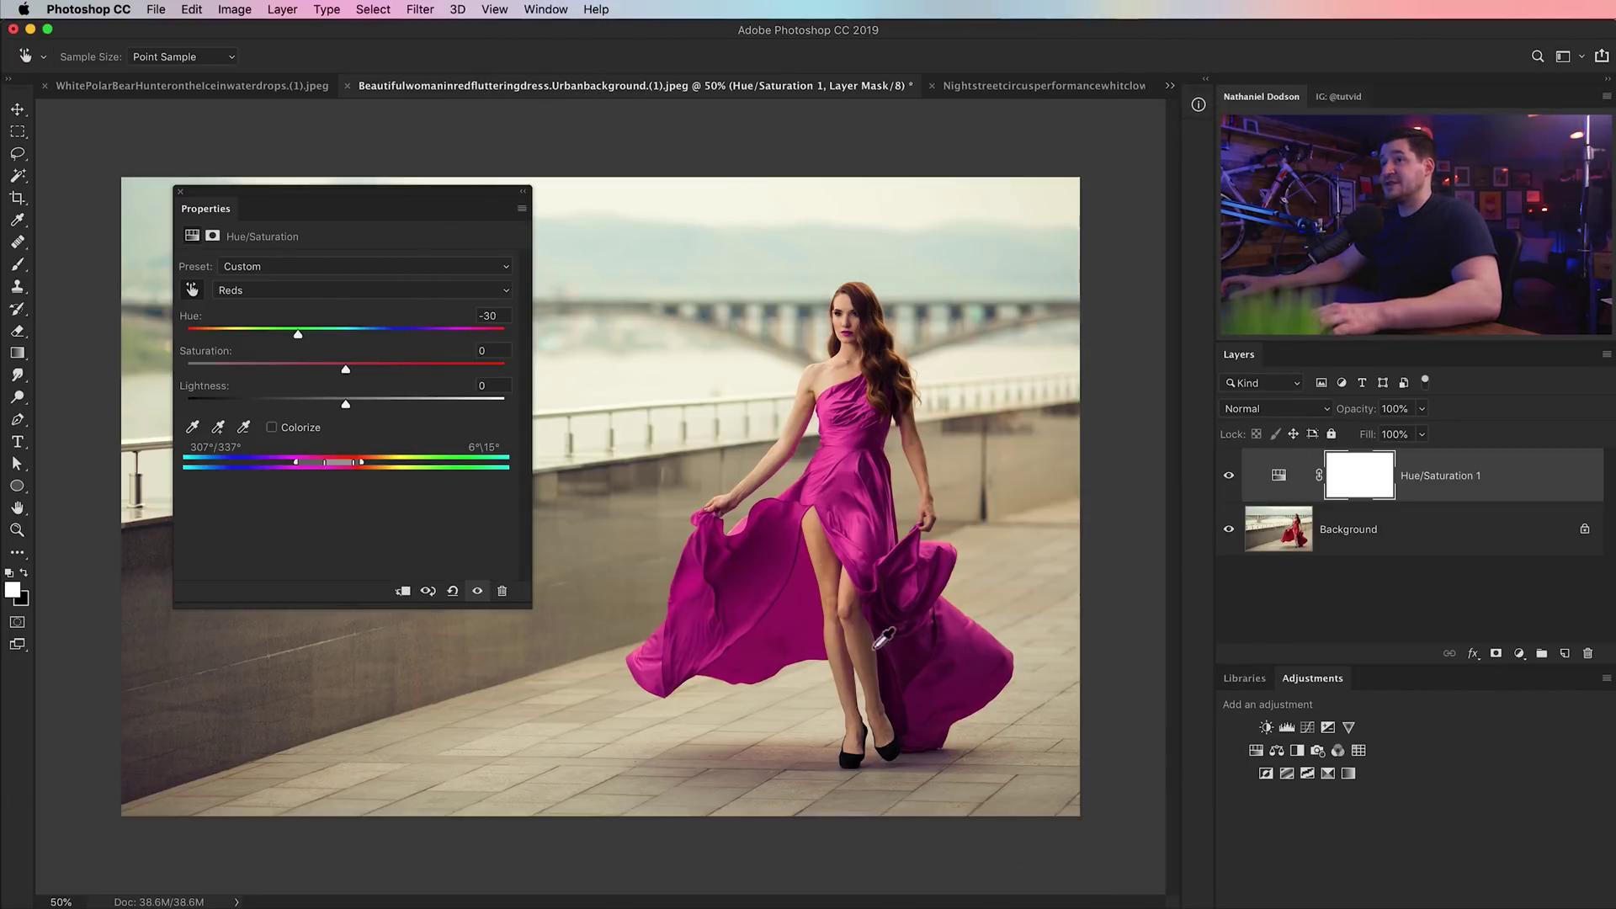
- Paint on the Hue/Saturation 1 mask, then dock the Properties panel back on the right
{"action": "left_click", "coordinate": [1362, 480]}
{"action": "key", "text": "b"}
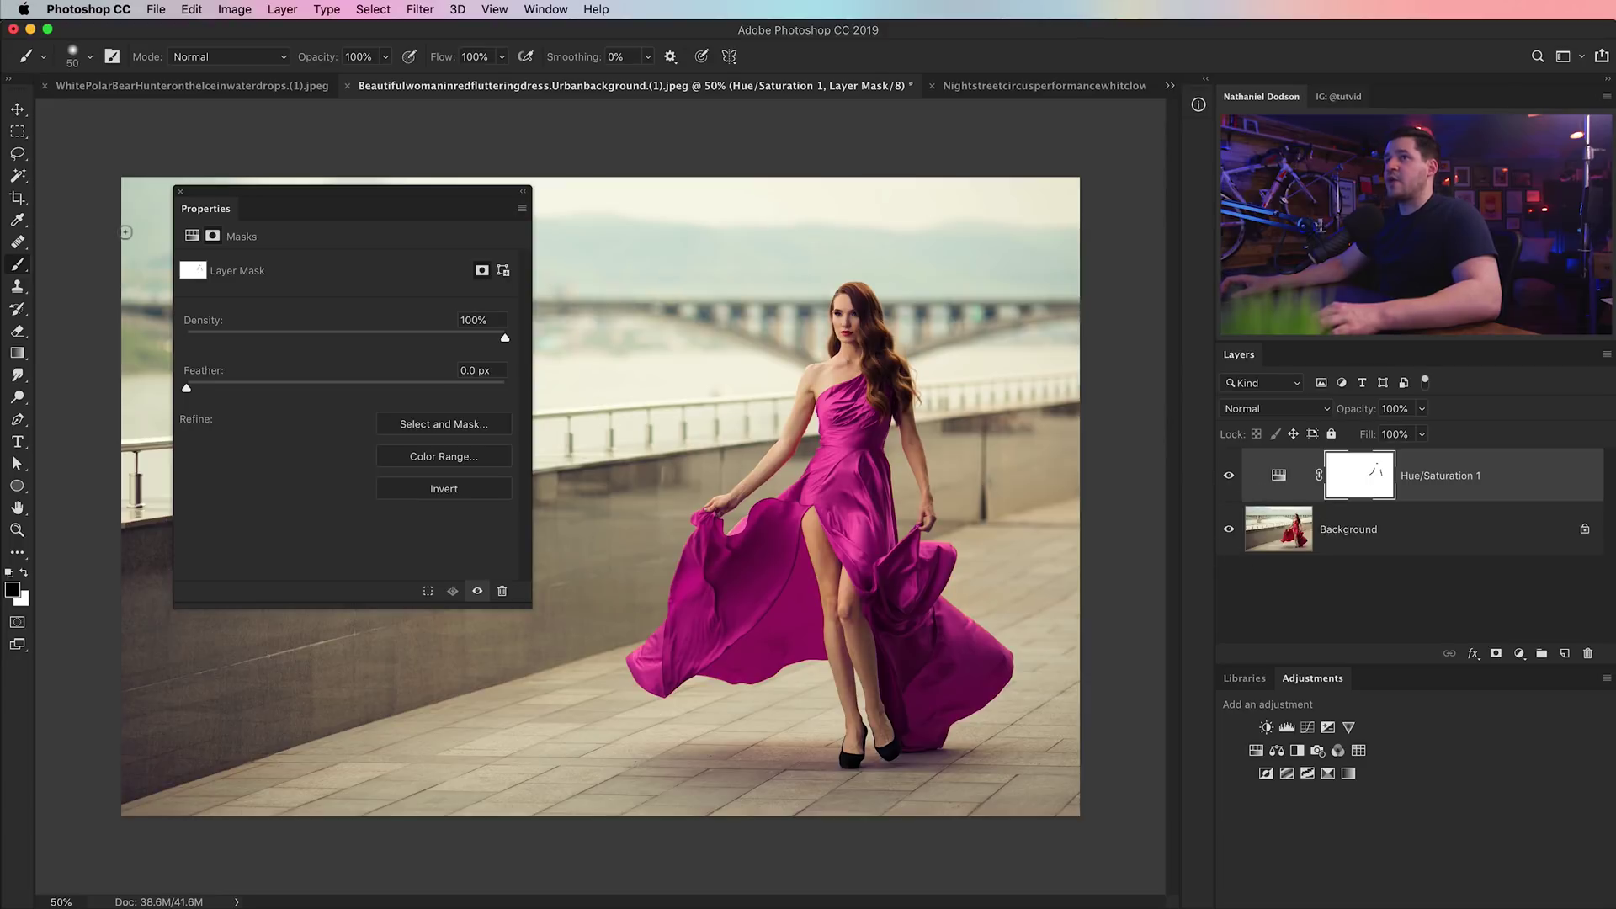
{"action": "left_click_drag", "start_coordinate": [204, 218], "coordinate": [1199, 141]}
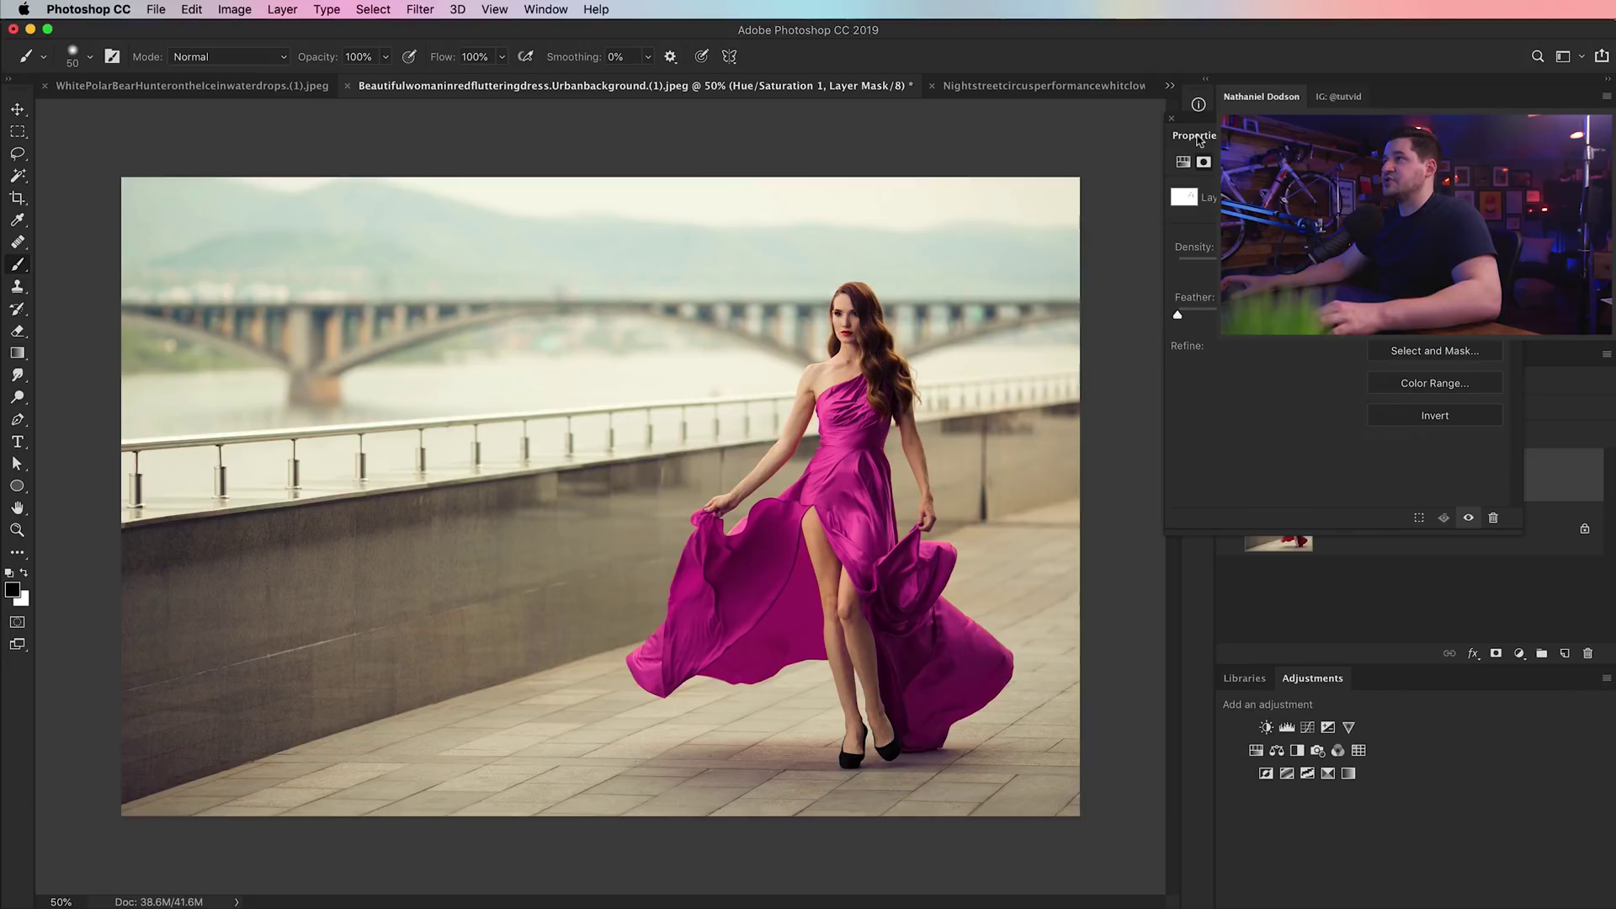
{"action": "mouse_move", "coordinate": [1195, 143]}
{"action": "left_mouse_down"}
{"action": "mouse_move", "coordinate": [1179, 124]}
{"action": "mouse_move", "coordinate": [1191, 140]}
{"action": "left_mouse_up"}
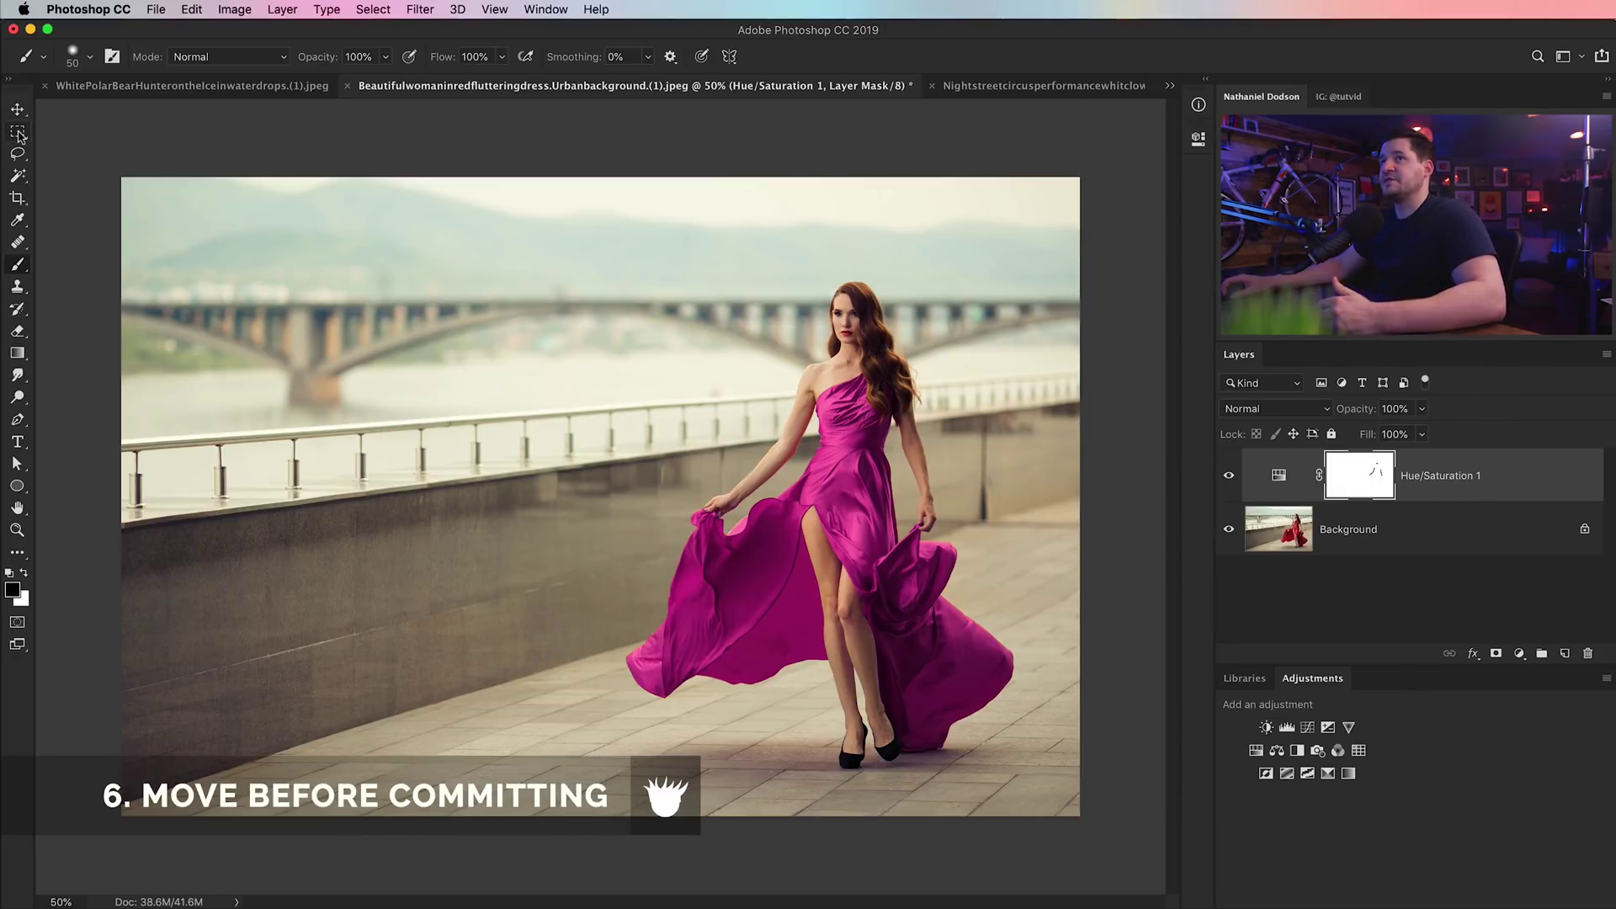
{"action": "left_click", "coordinate": [19, 133]}
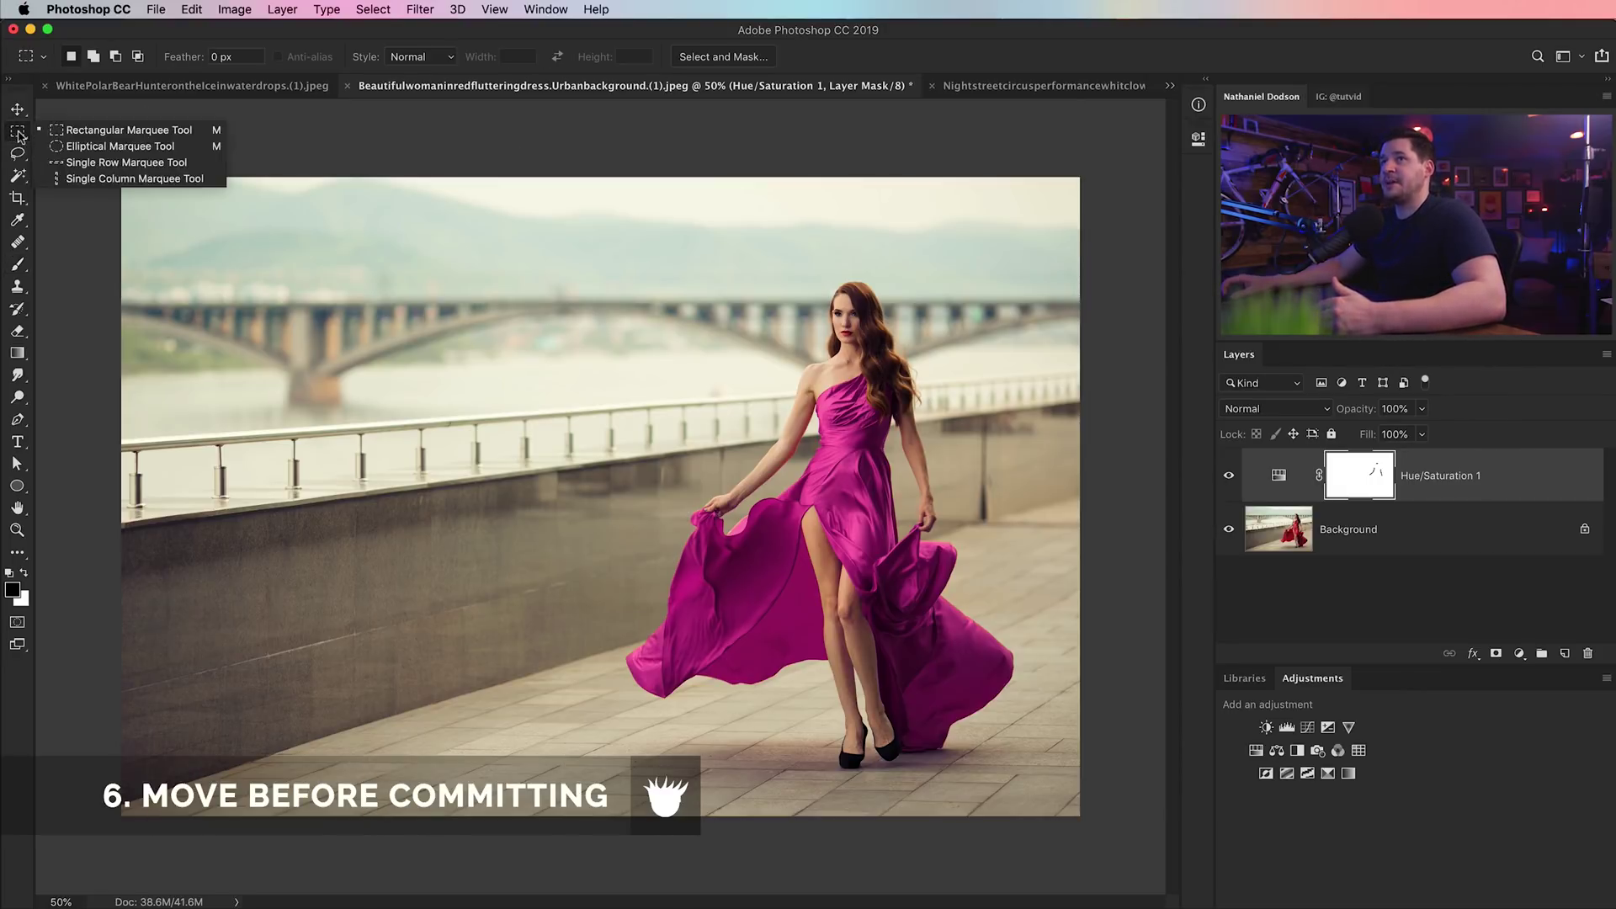
- Draw and reposition a rectangular selection on the dress photo, deselect, and begin a Pen path at the railing
{"action": "left_click", "coordinate": [118, 134]}
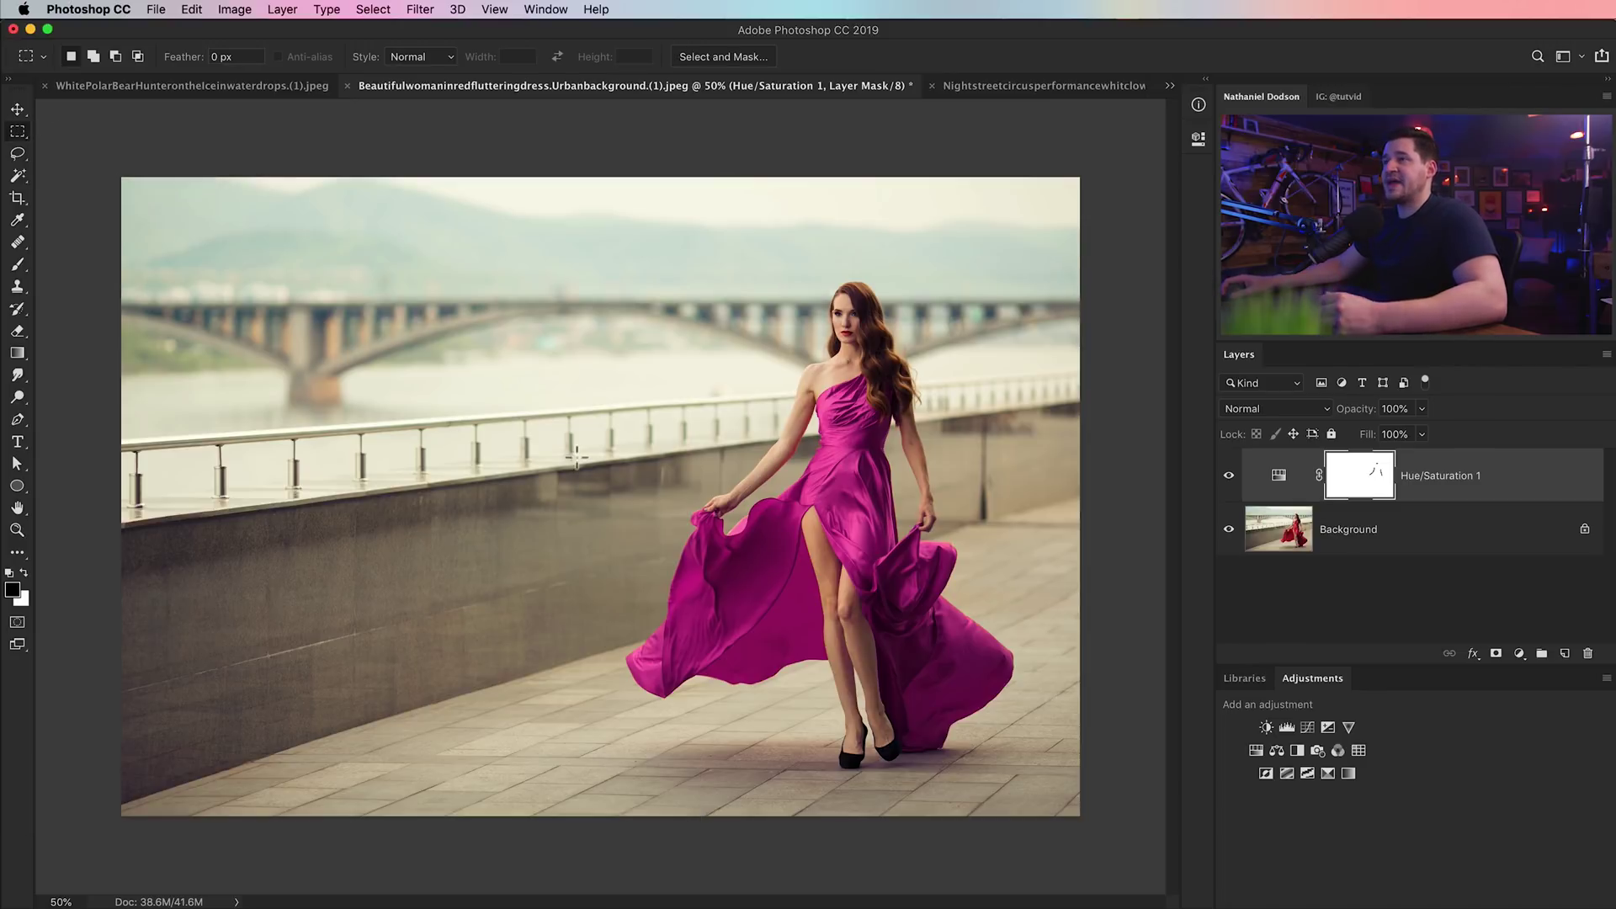
{"action": "left_click_drag", "start_coordinate": [447, 271], "coordinate": [923, 512]}
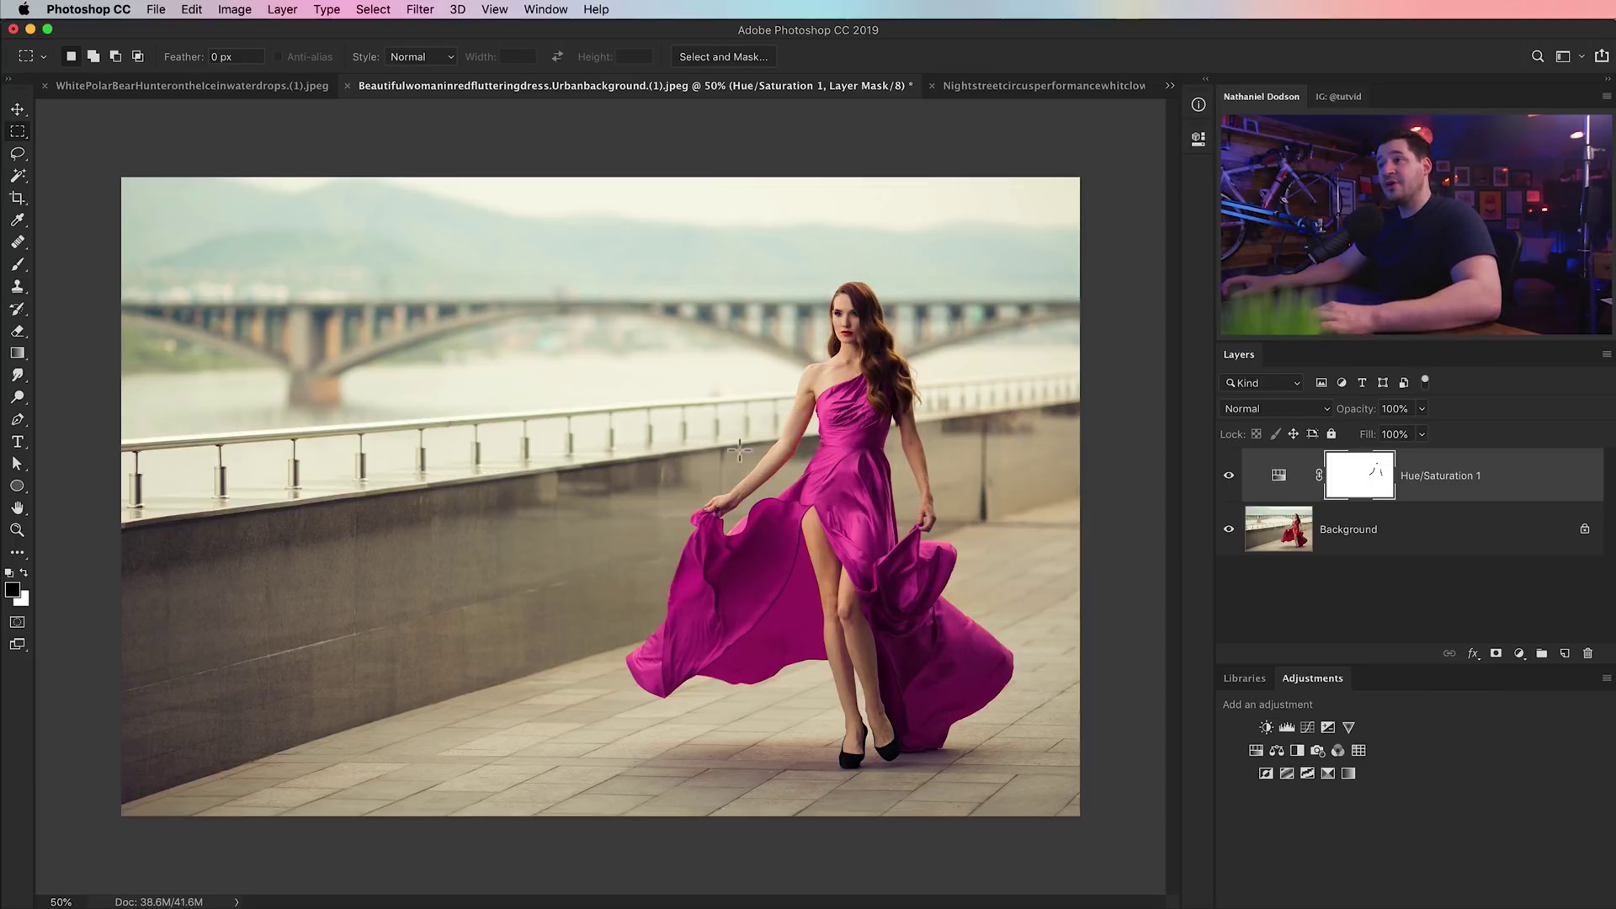
{"action": "left_click_drag", "start_coordinate": [553, 296], "coordinate": [834, 614]}
{"action": "key", "text": "super+d"}
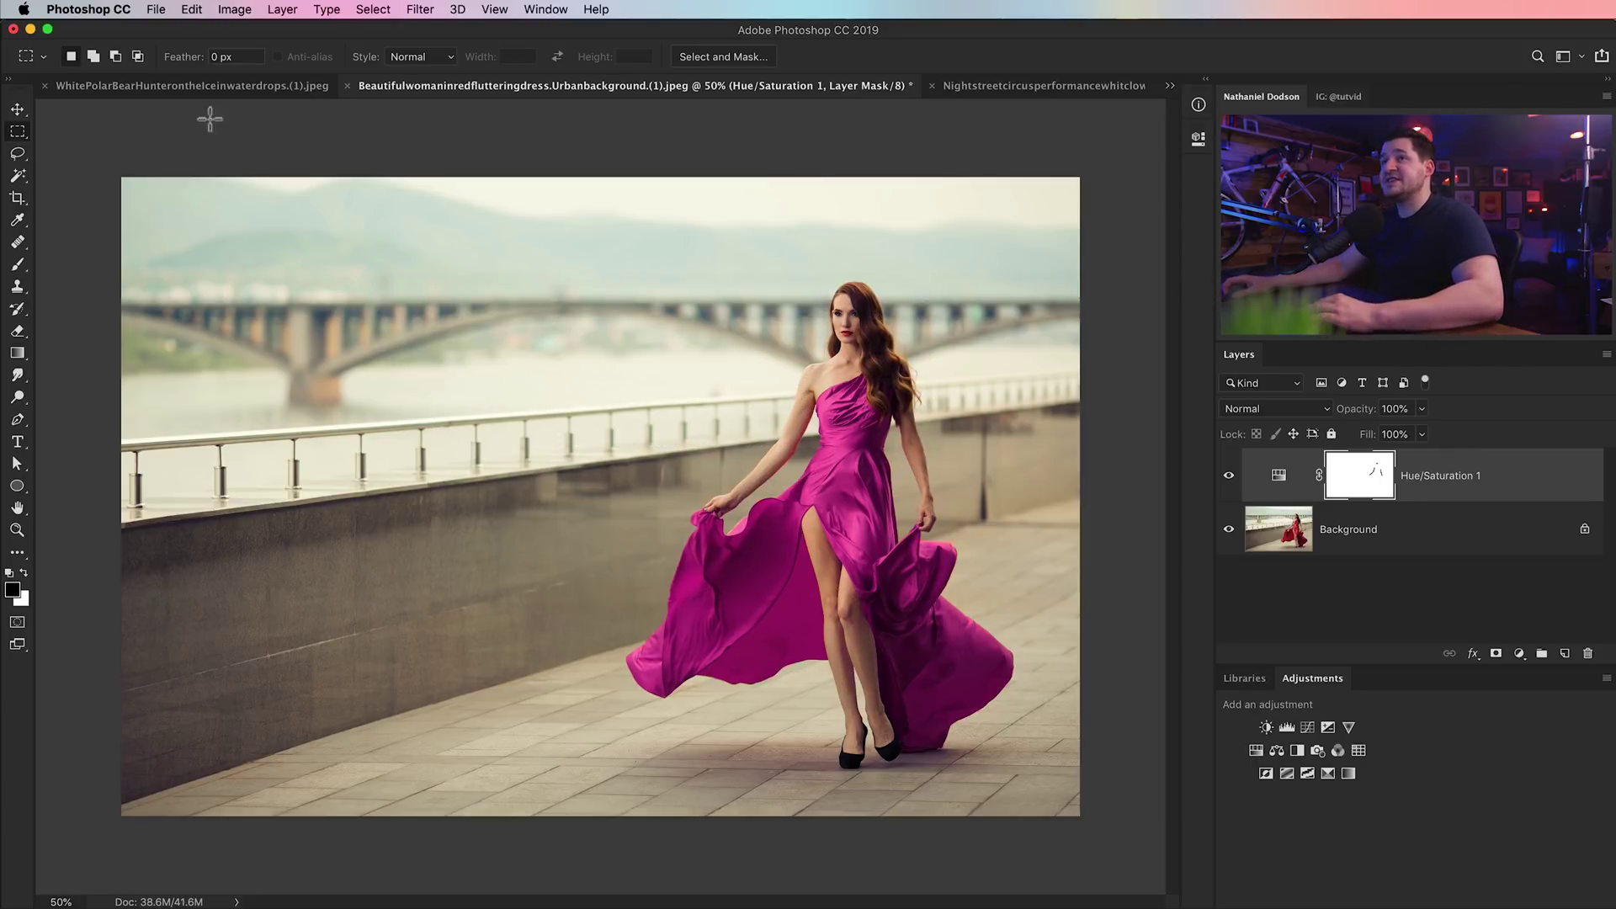
{"action": "left_click", "coordinate": [19, 421]}
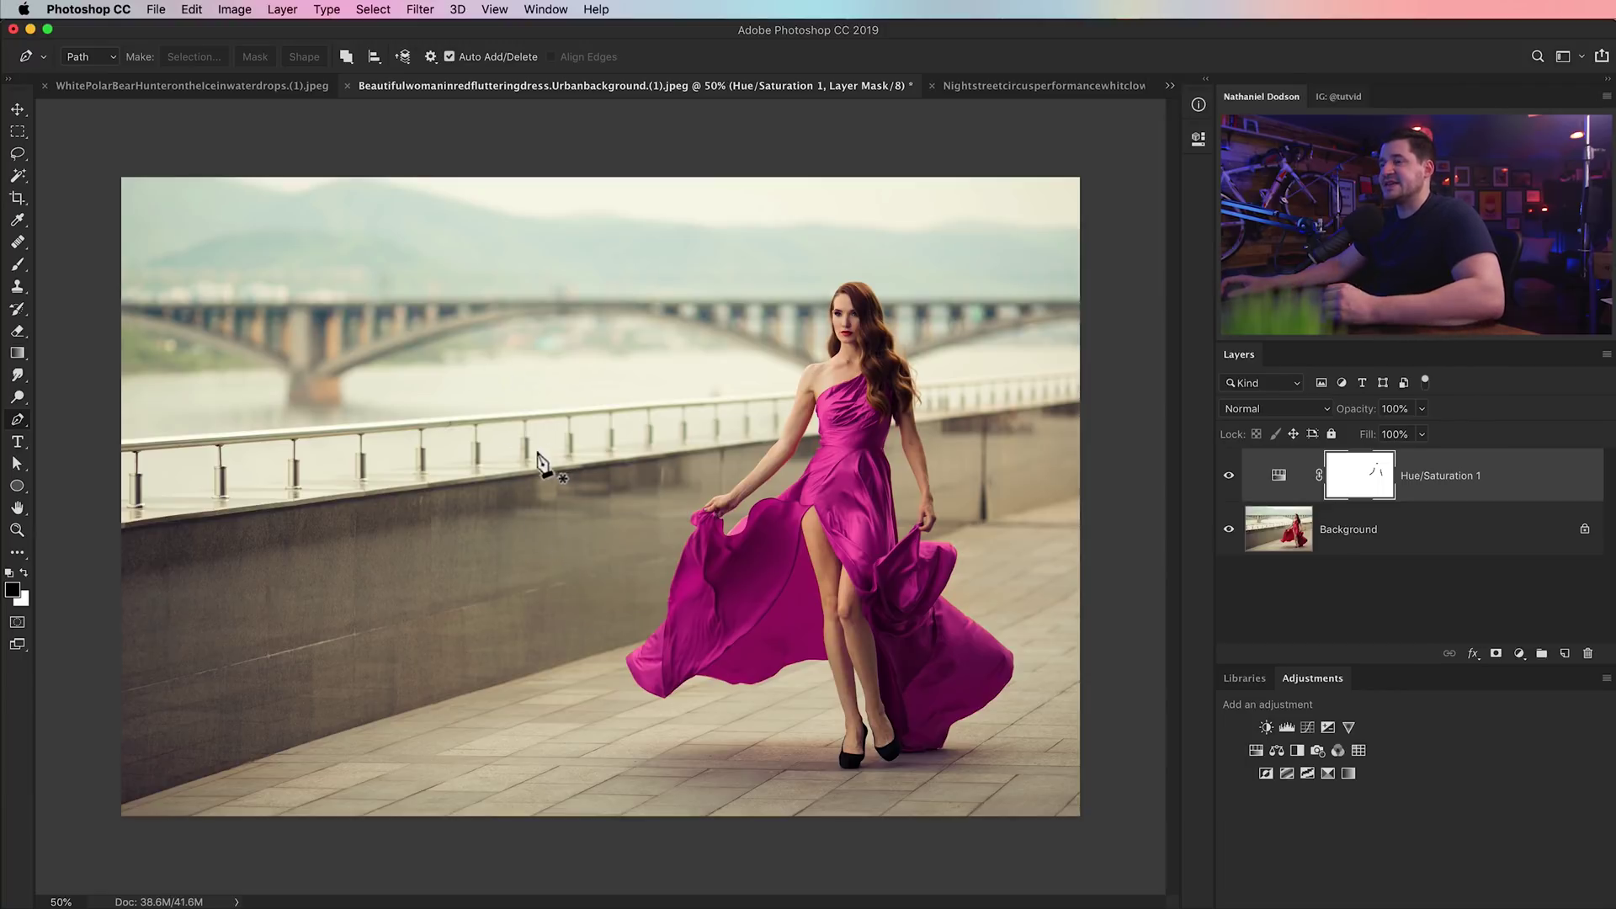
{"action": "left_click", "coordinate": [262, 510]}
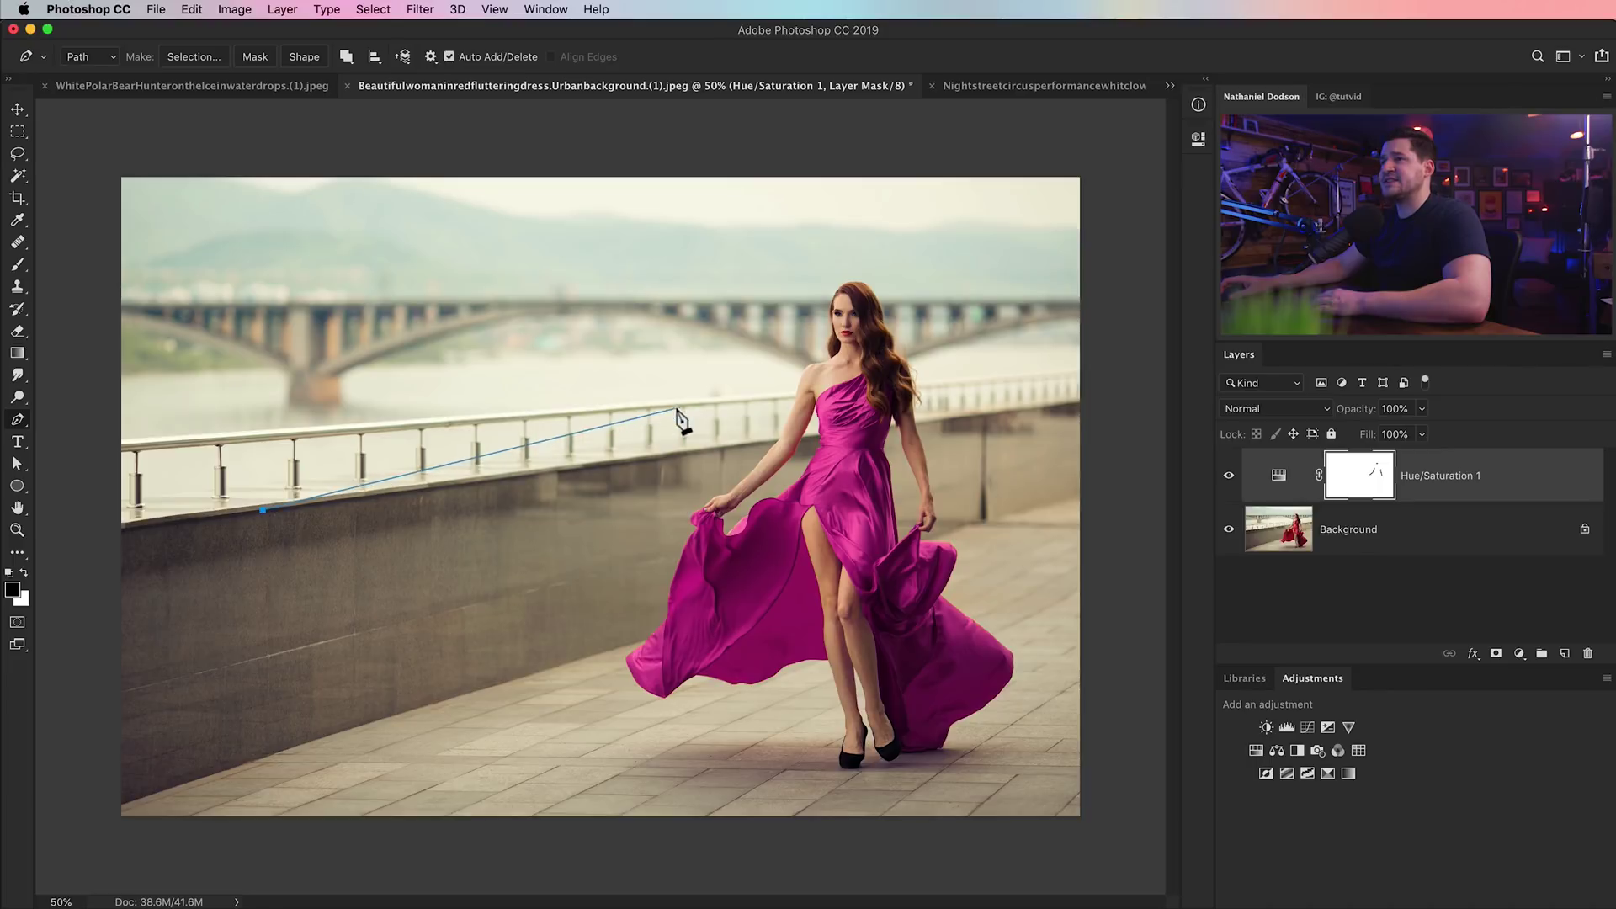
- Trace a curved Pen path along the railing and around the woman, finish it, then switch to the circus photo
{"action": "left_click_drag", "start_coordinate": [673, 406], "coordinate": [902, 321]}
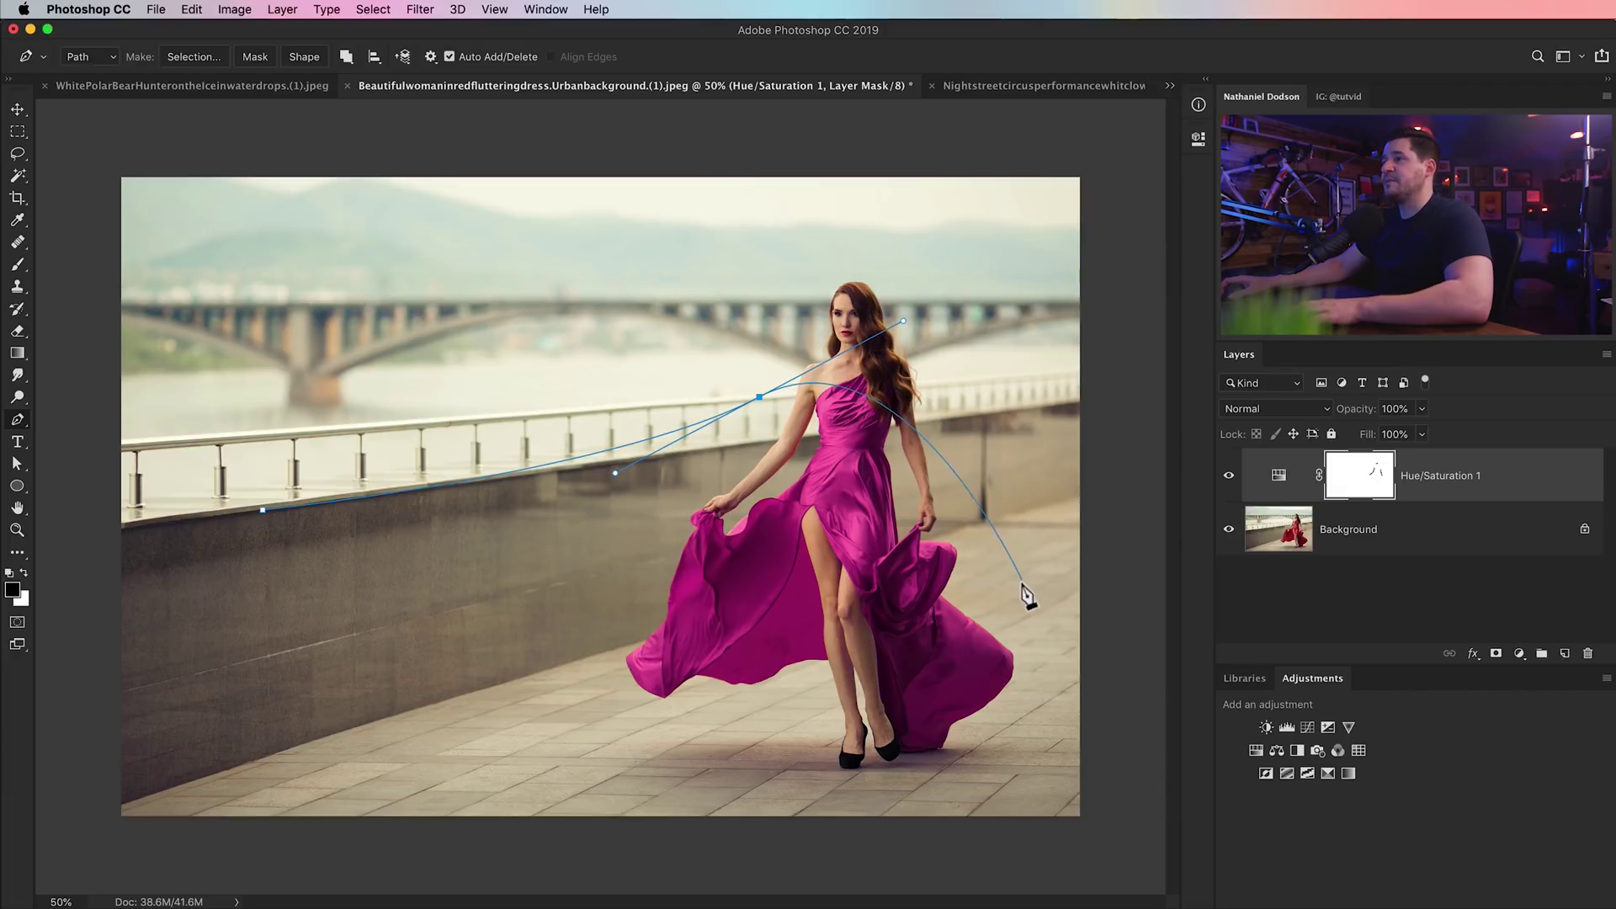
{"action": "left_click_drag", "start_coordinate": [999, 525], "coordinate": [873, 713]}
{"action": "left_click", "coordinate": [634, 430]}
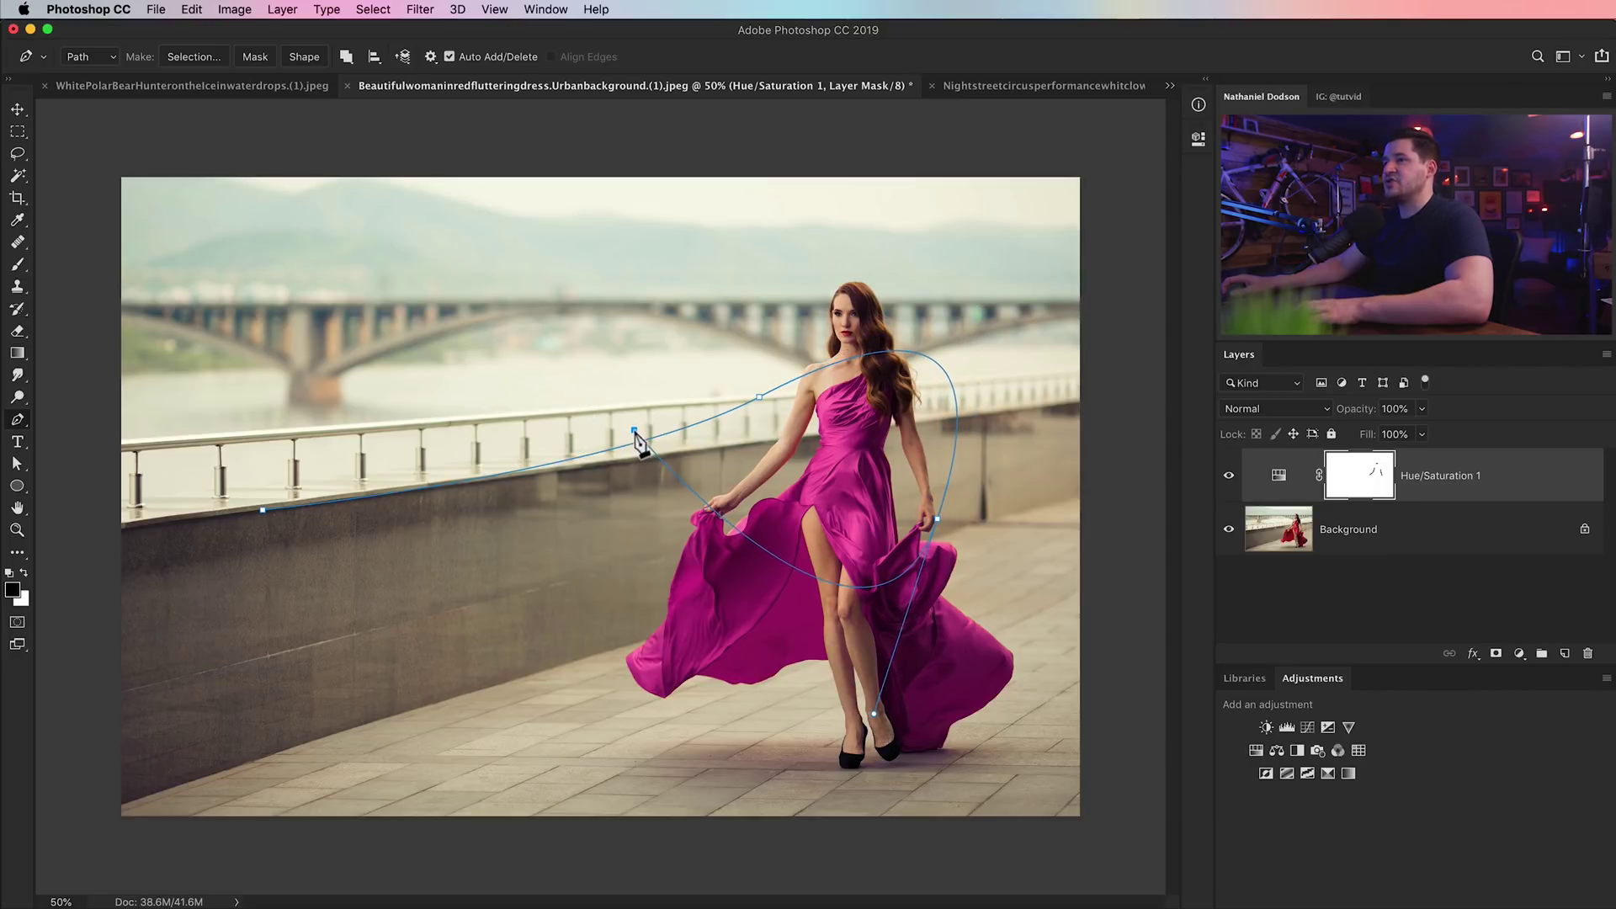
{"action": "left_click", "coordinate": [595, 578]}
{"action": "key", "text": "Return"}
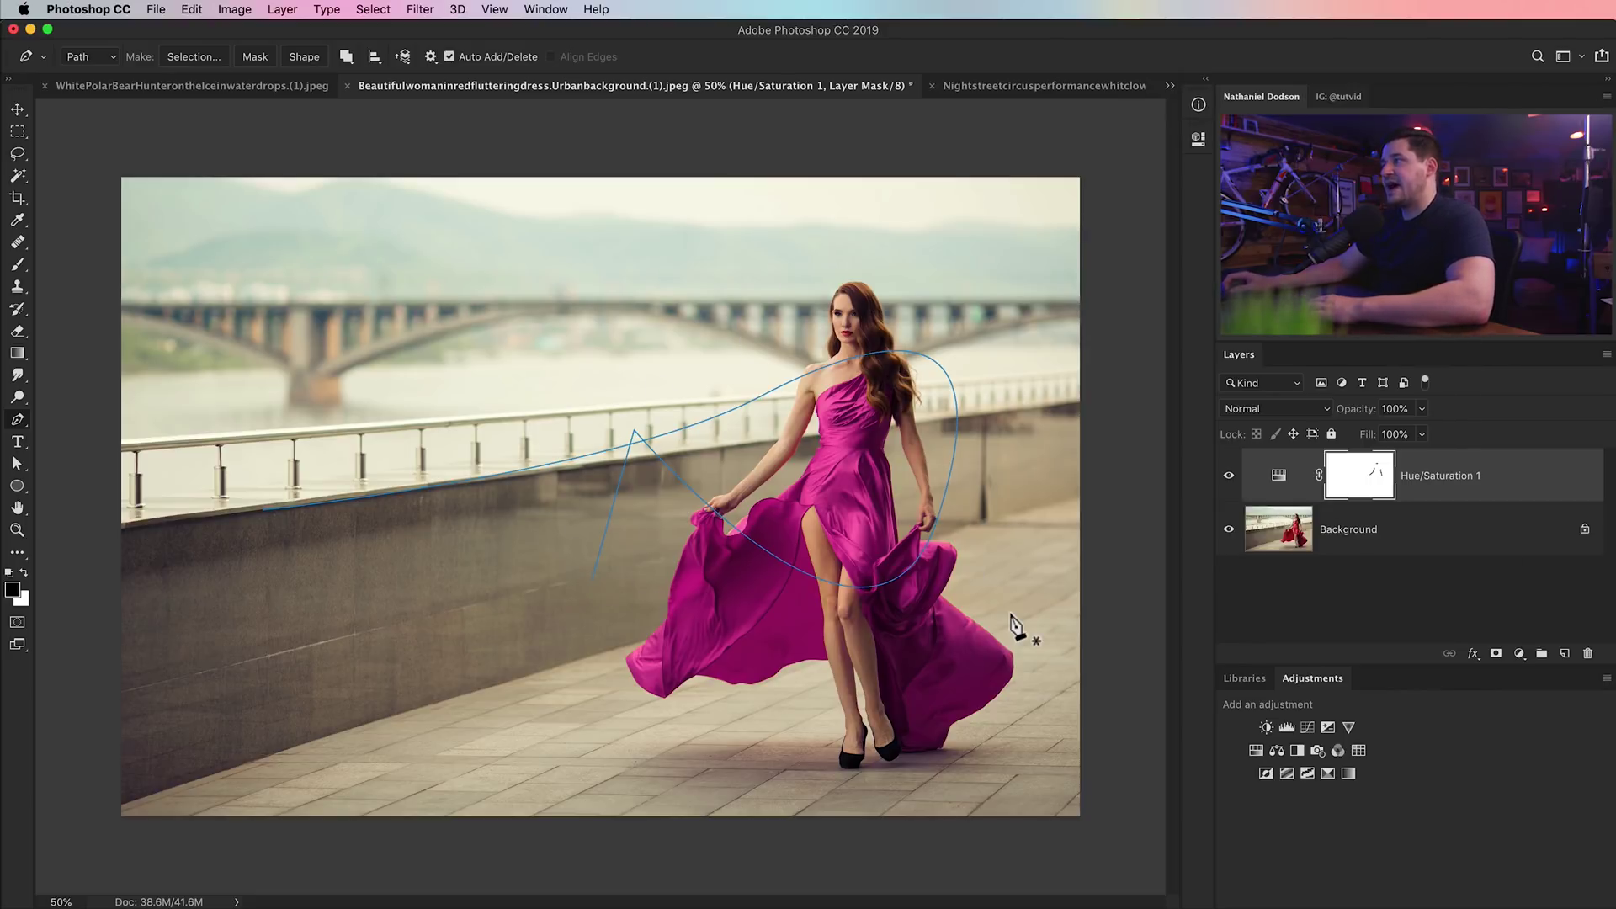
{"action": "key", "text": "v"}
{"action": "left_click", "coordinate": [1010, 85]}
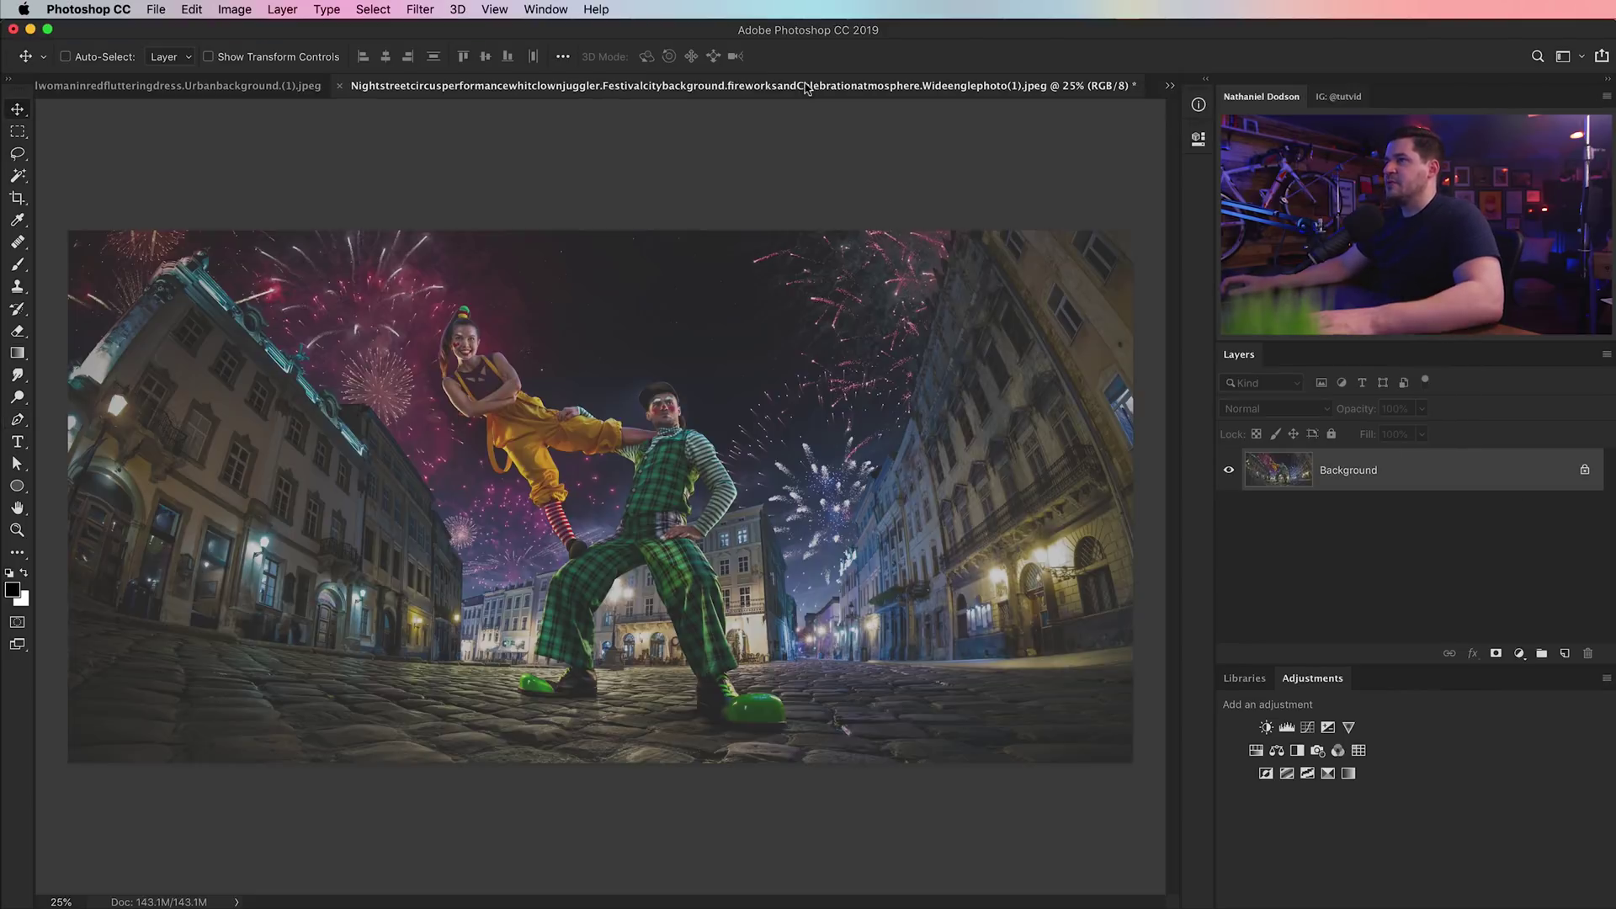
- Add a Curves adjustment layer in Overlay mode and compare it on and off at lower opacity
{"action": "left_click", "coordinate": [1307, 728]}
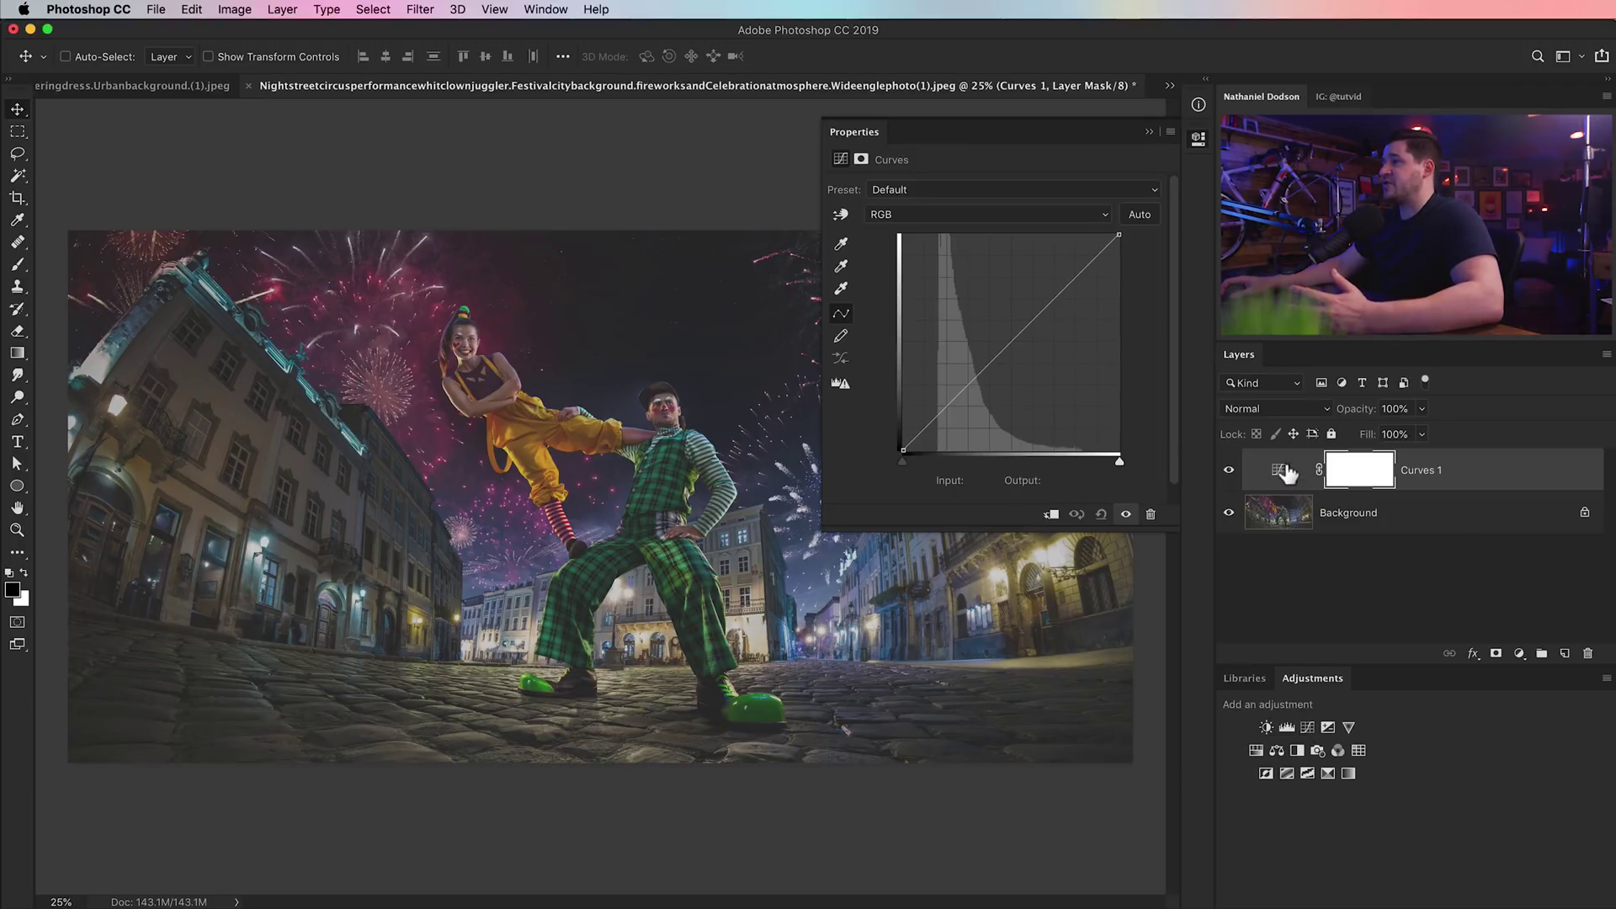
{"action": "left_click", "coordinate": [1275, 409]}
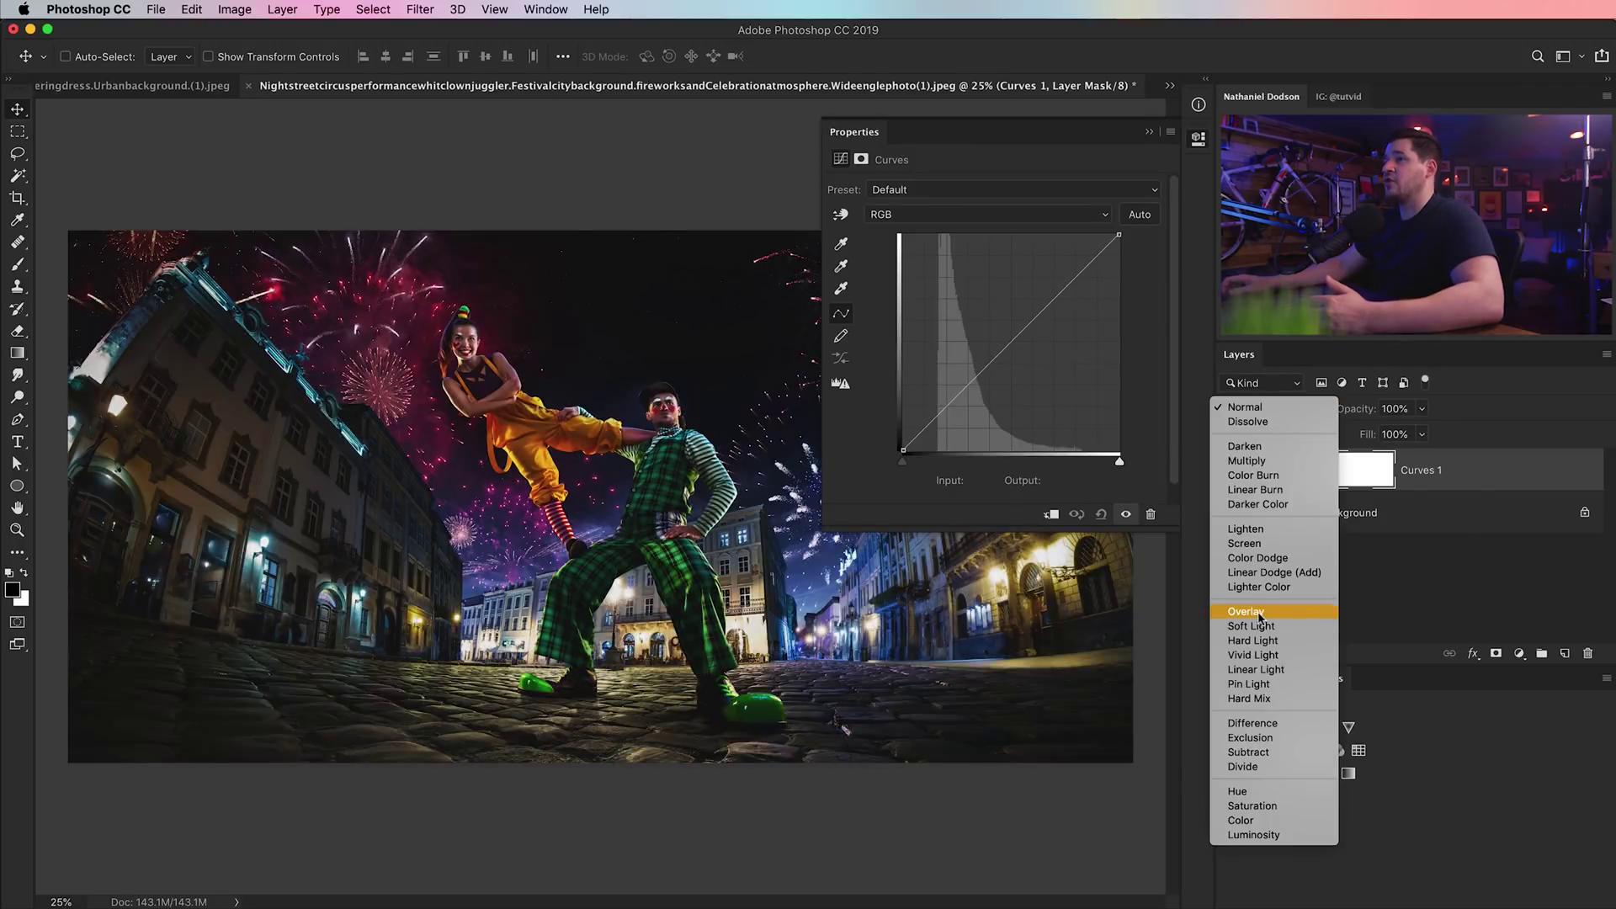
{"action": "left_click", "coordinate": [1252, 611]}
{"action": "left_click", "coordinate": [1198, 139]}
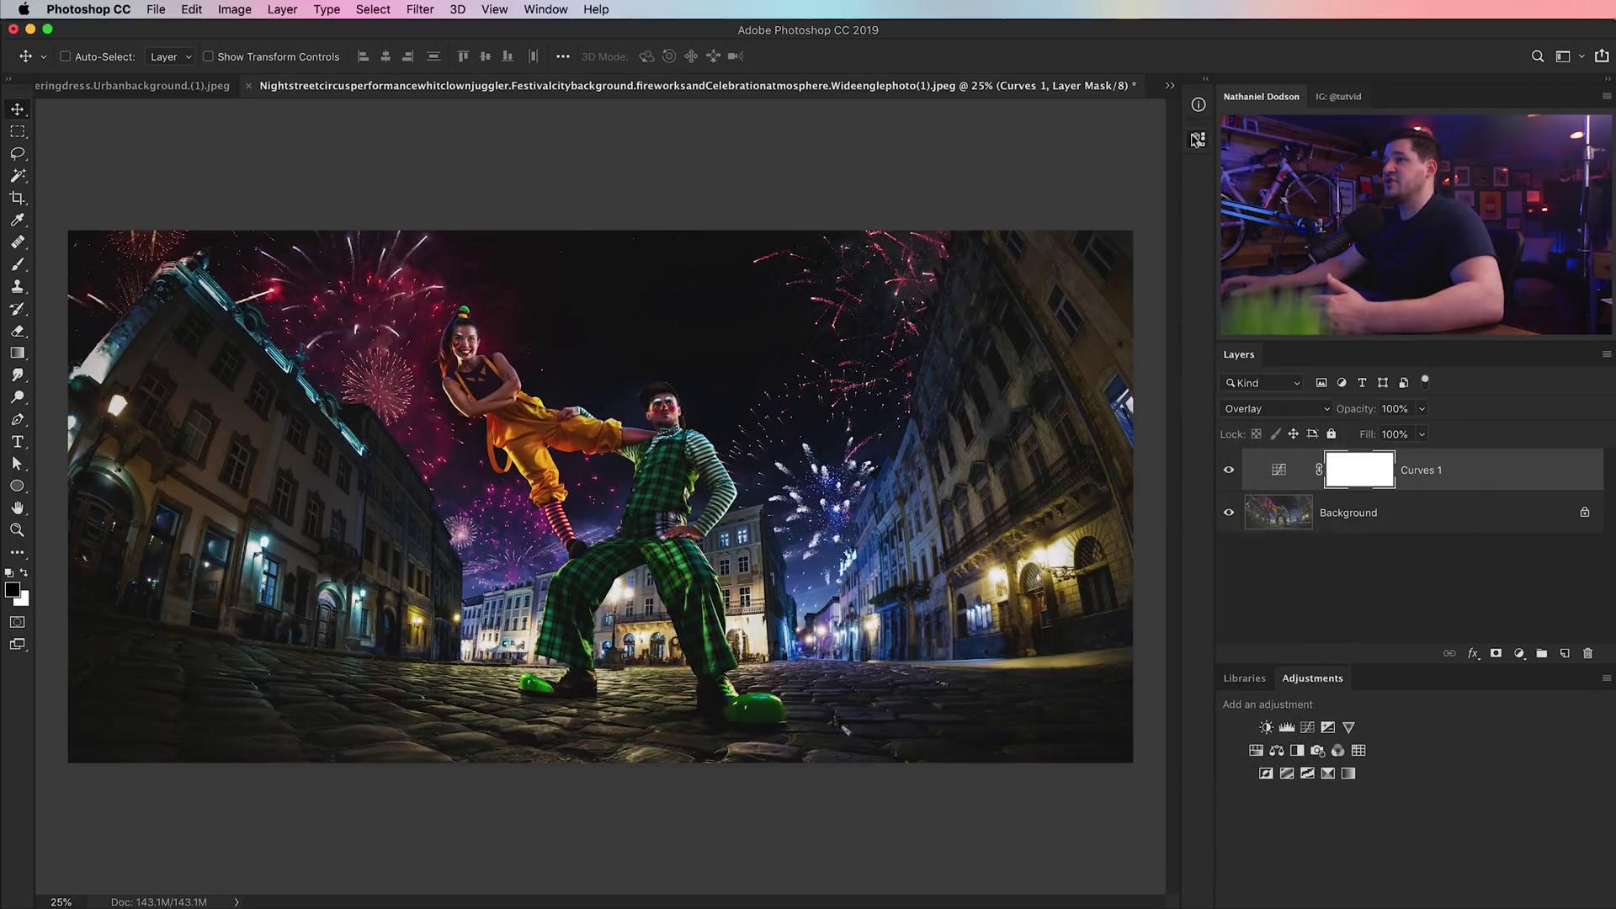
{"action": "left_click", "coordinate": [1227, 471]}
{"action": "left_click", "coordinate": [1229, 473]}
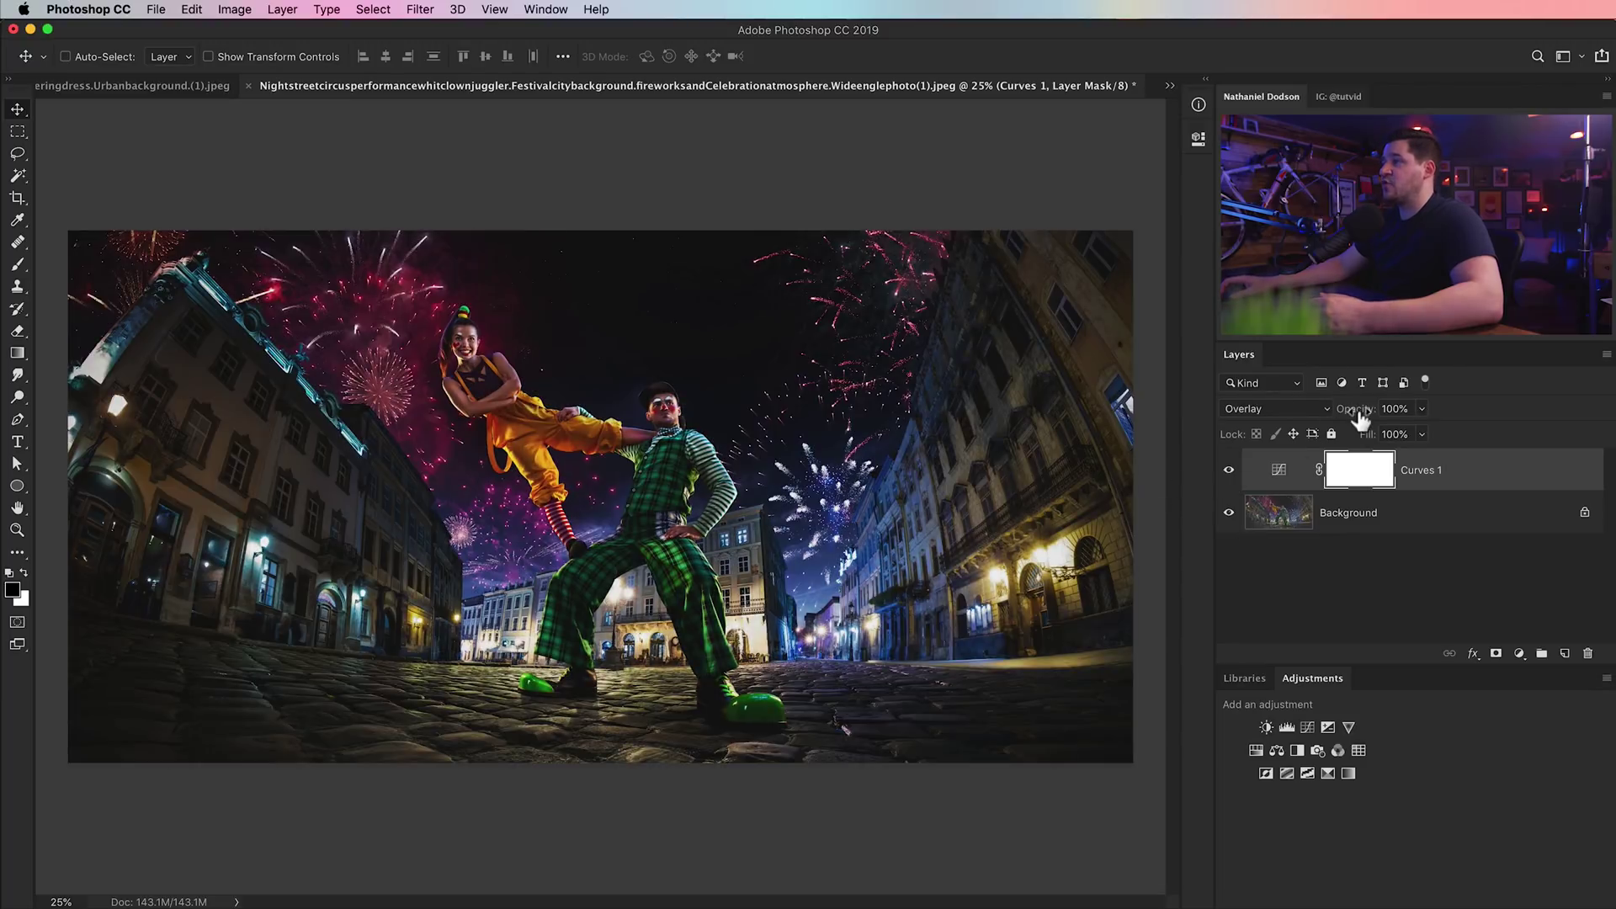
{"action": "left_click_drag", "start_coordinate": [1360, 417], "coordinate": [1330, 415]}
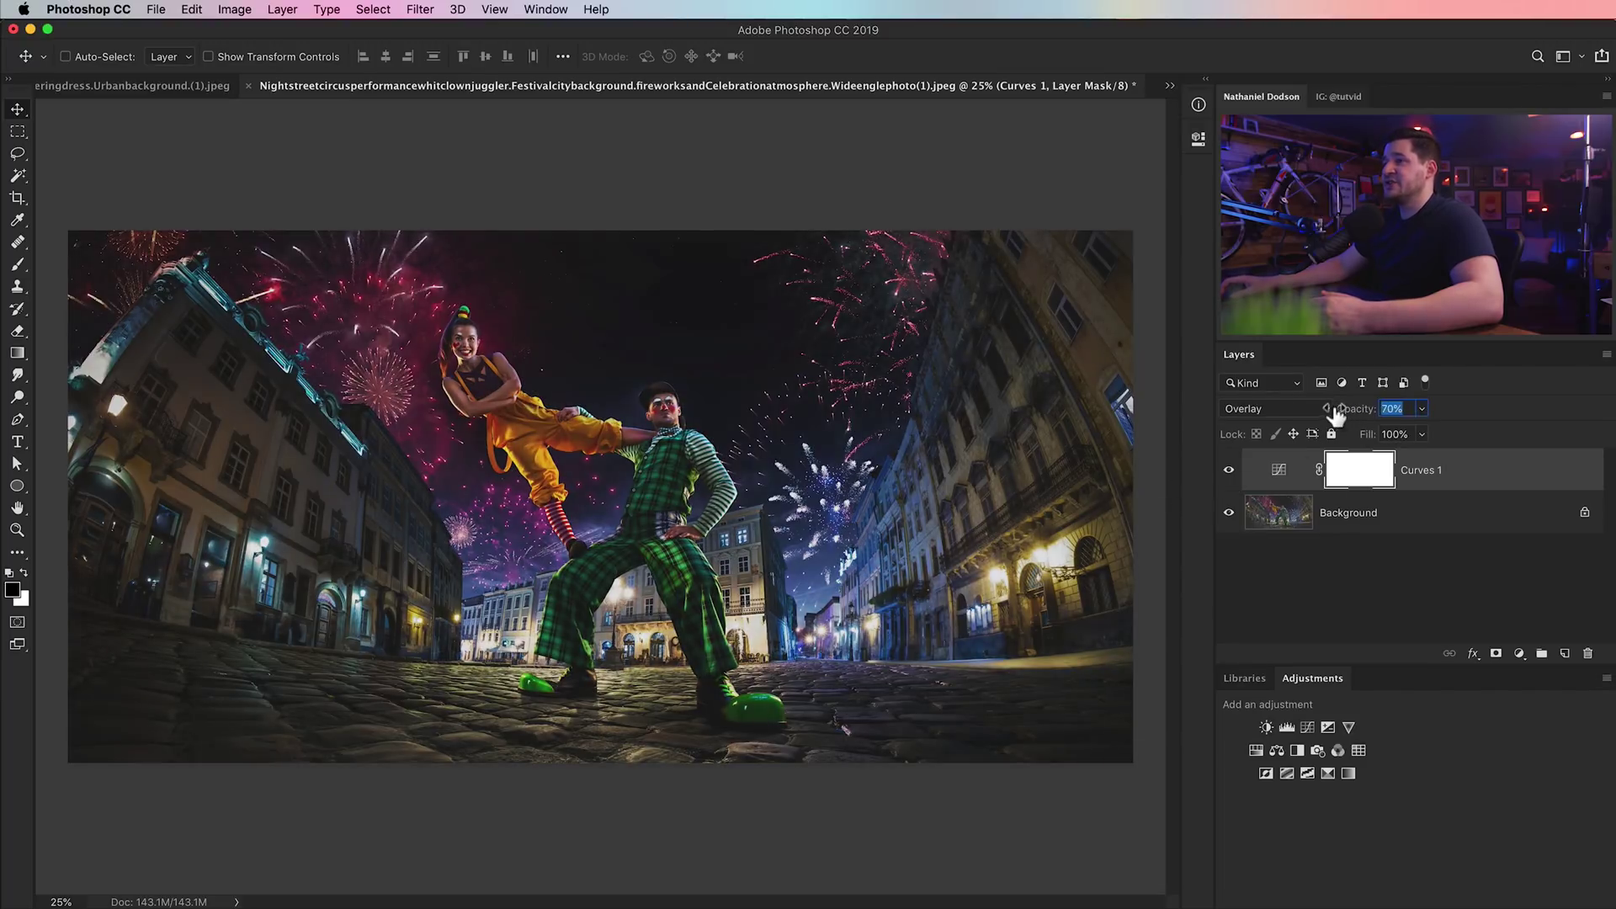
{"action": "left_click", "coordinate": [1229, 471]}
{"action": "left_click", "coordinate": [1228, 471]}
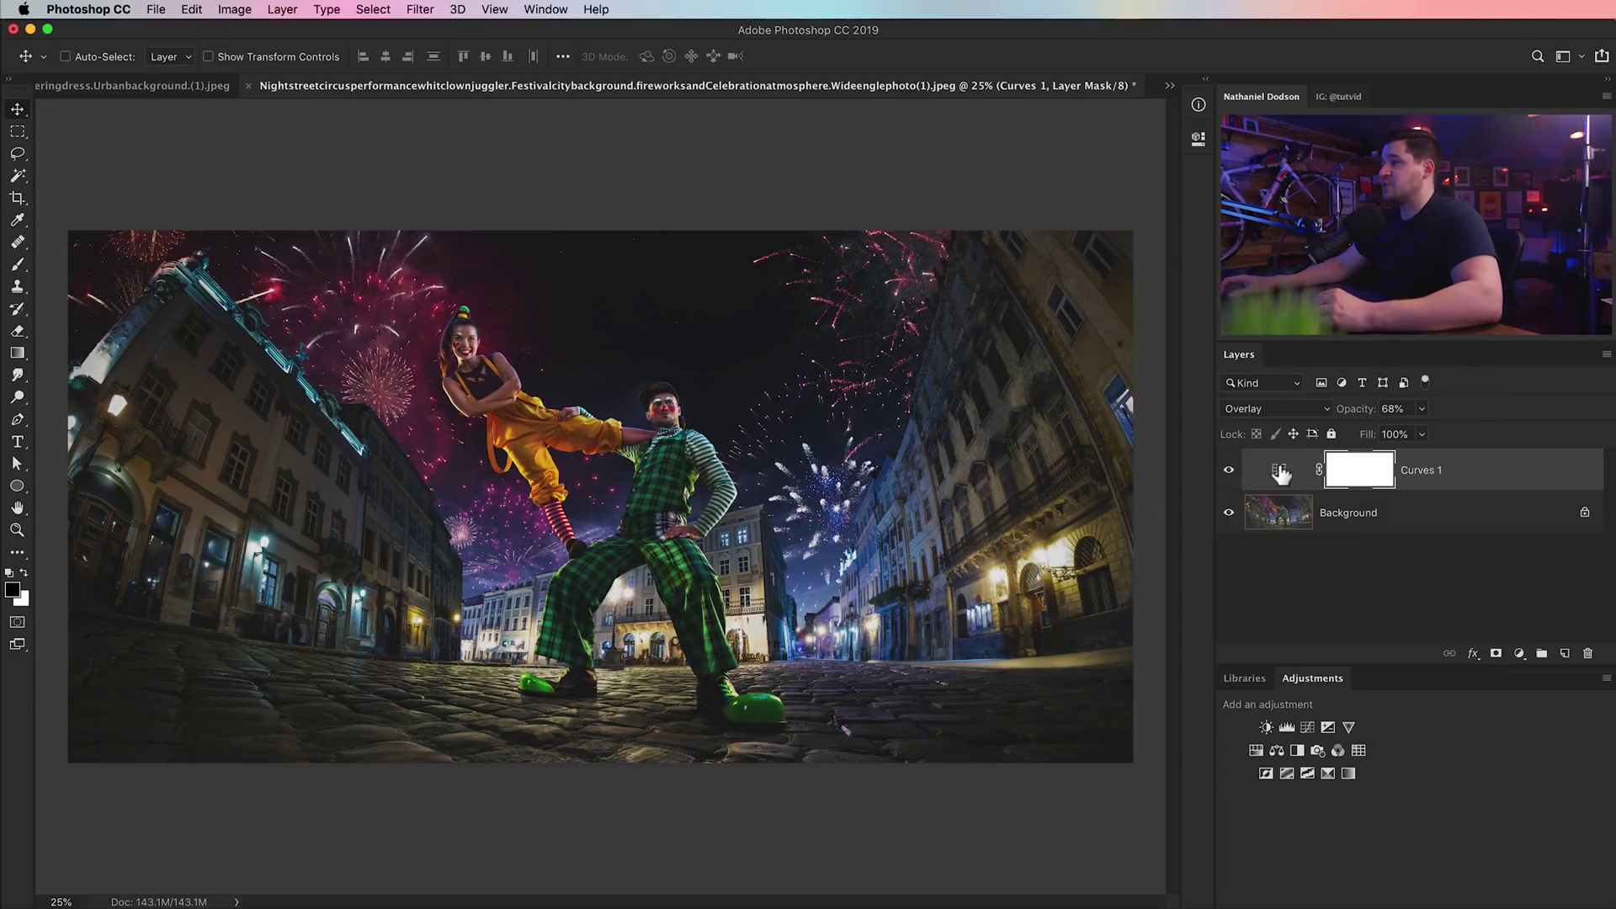
- Try Screen and Multiply on the Curves layer, return it to Normal, and raise opacity to 100%
{"action": "left_click", "coordinate": [1272, 409]}
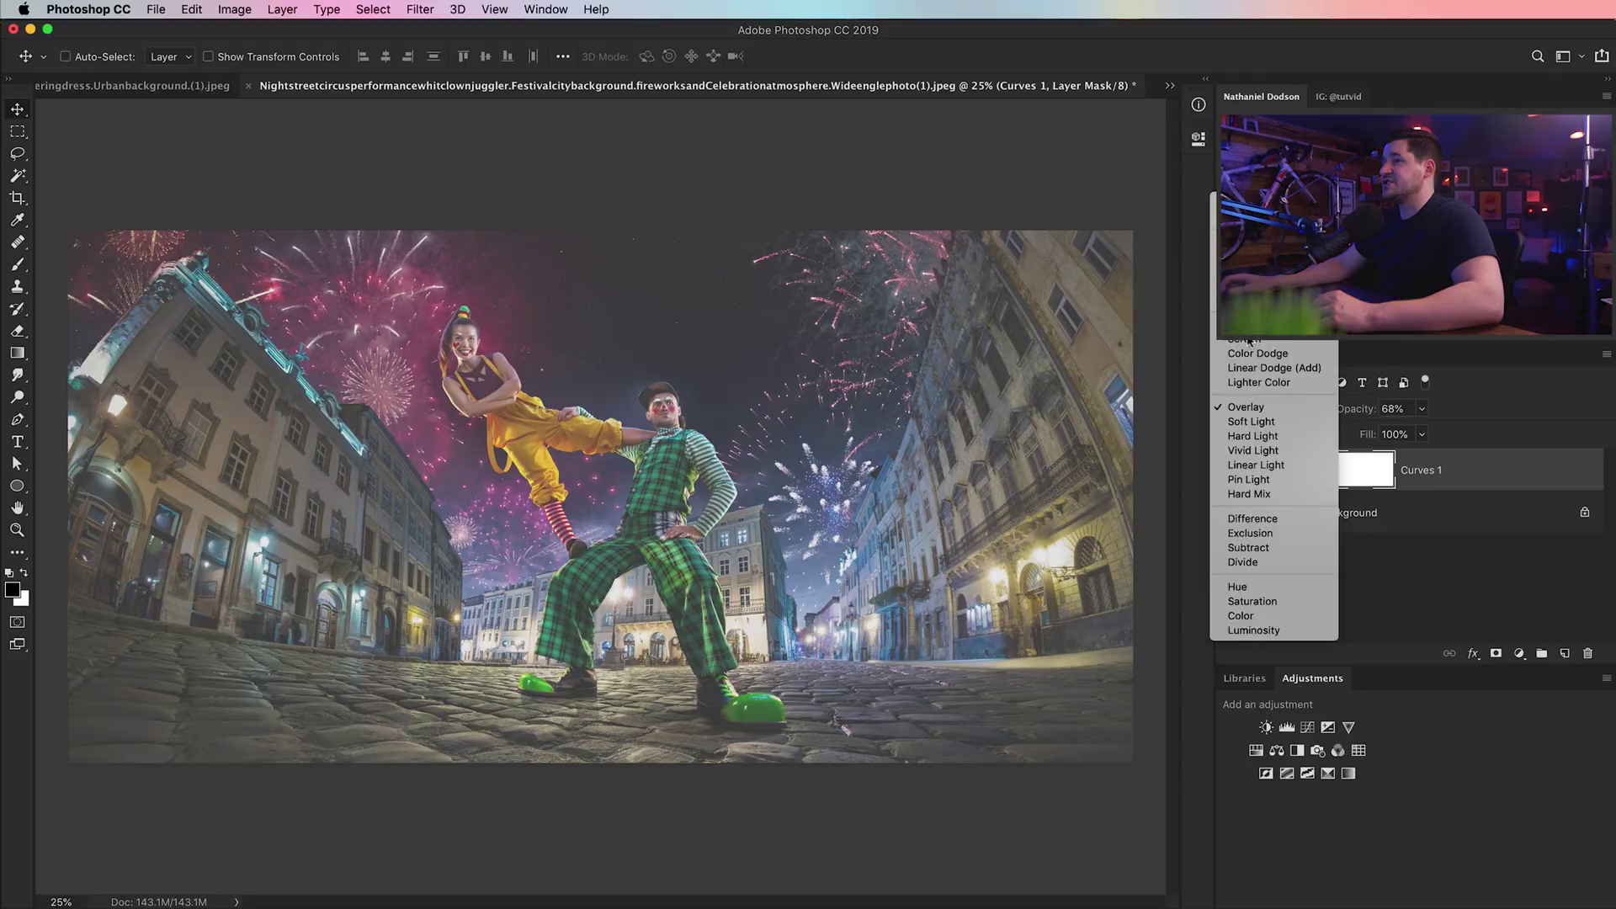
{"action": "left_click", "coordinate": [1250, 340]}
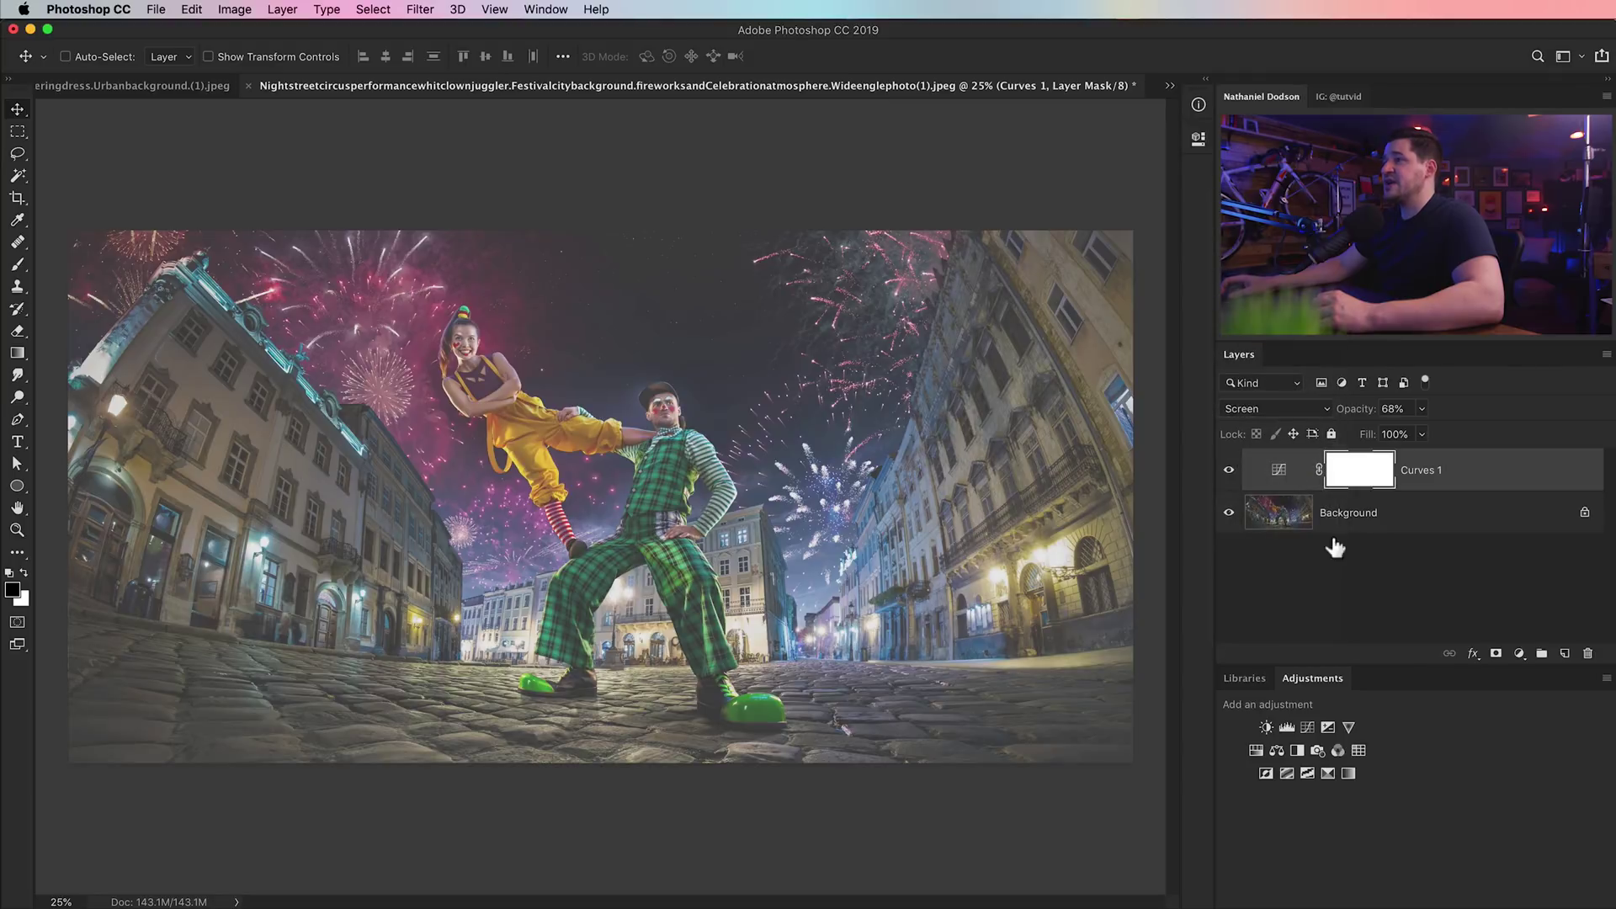
{"action": "left_click", "coordinate": [1261, 407]}
{"action": "left_click", "coordinate": [1245, 339]}
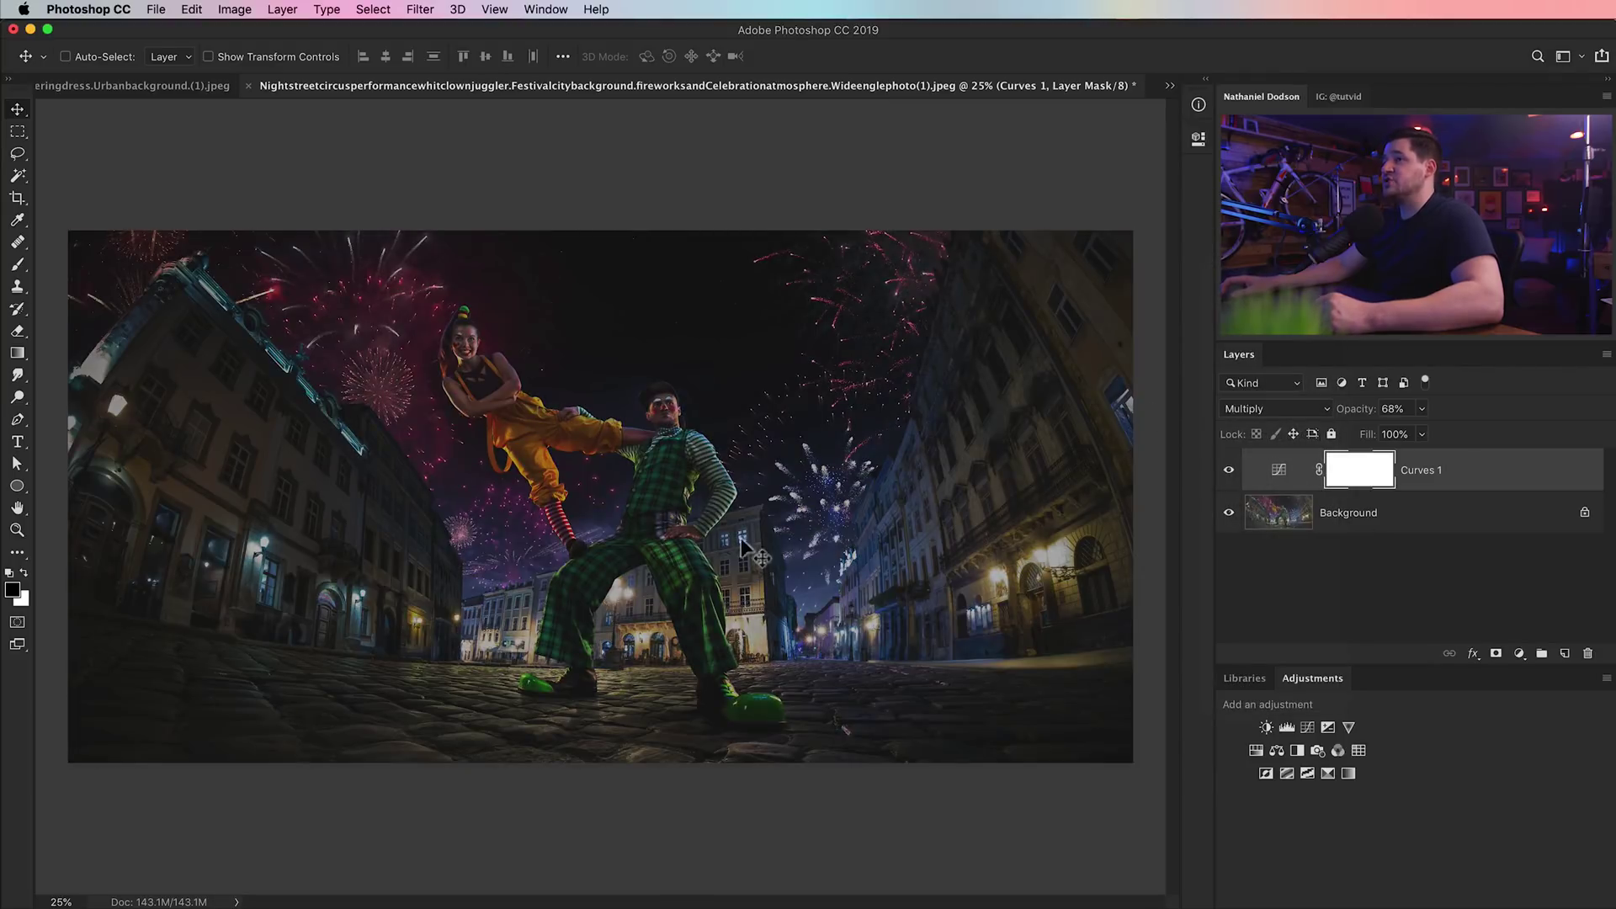
{"action": "left_click", "coordinate": [1269, 409]}
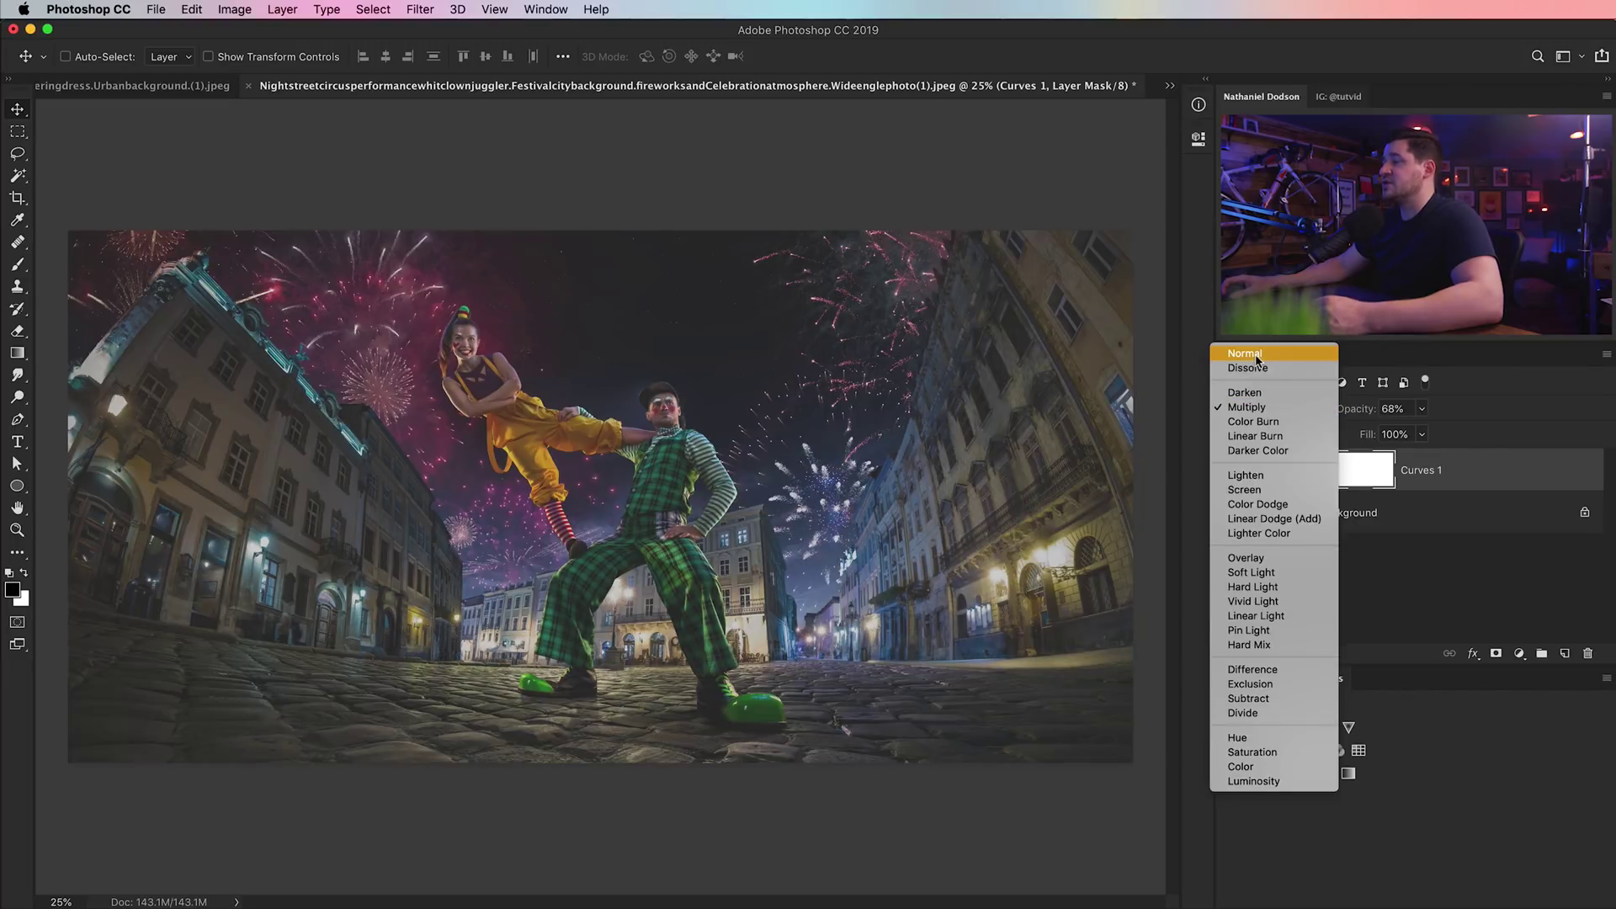
{"action": "left_click", "coordinate": [1256, 356]}
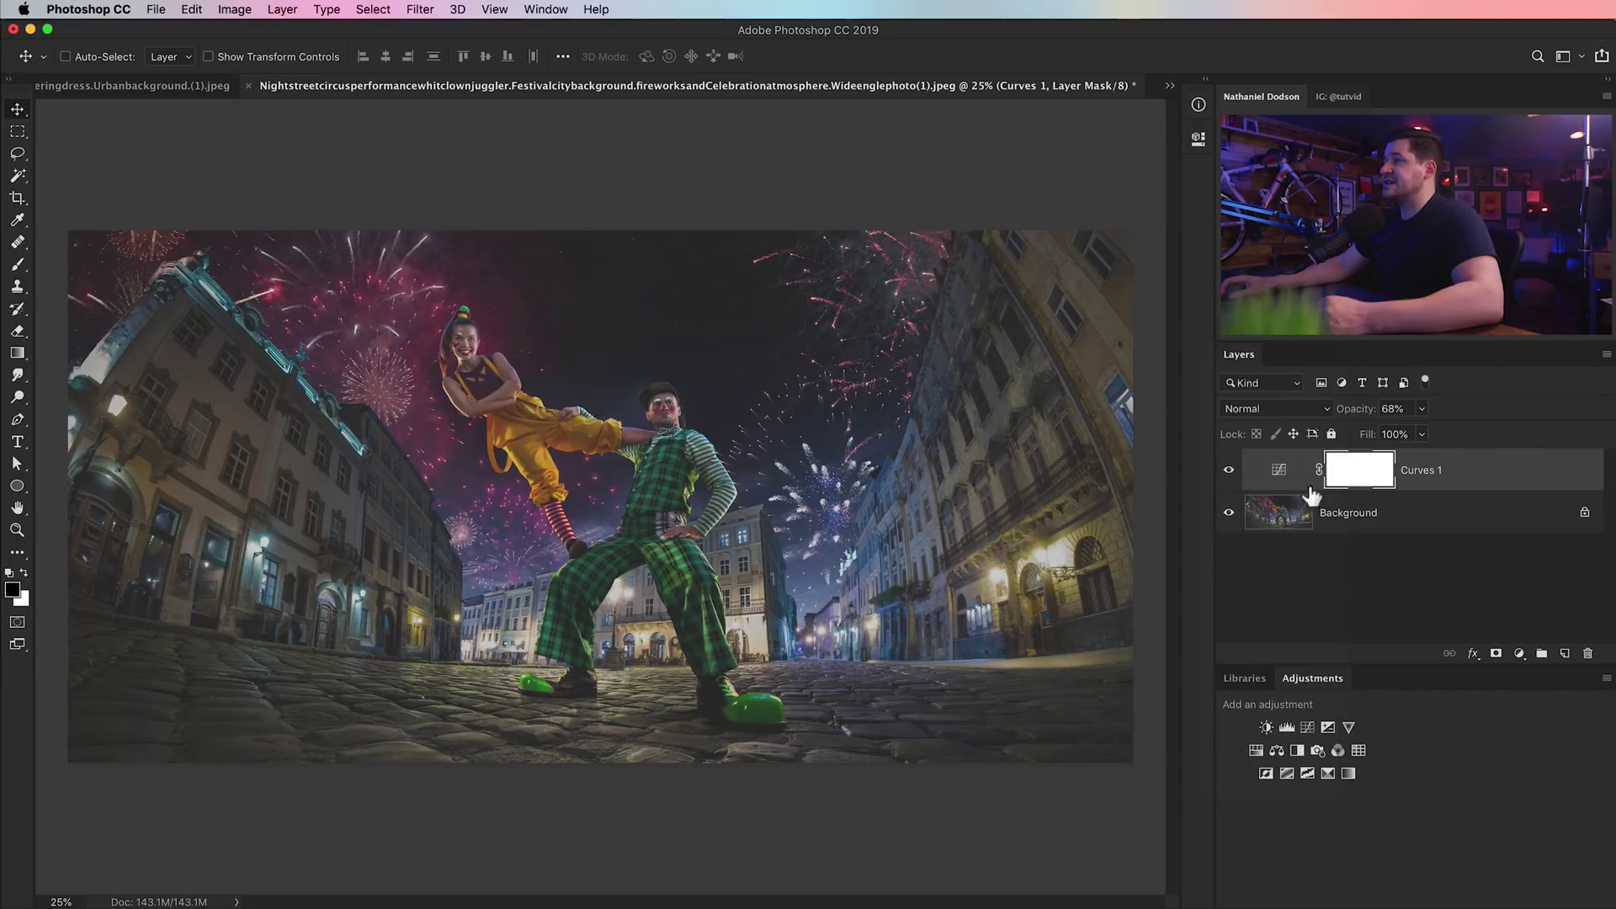
{"action": "left_click", "coordinate": [1266, 408]}
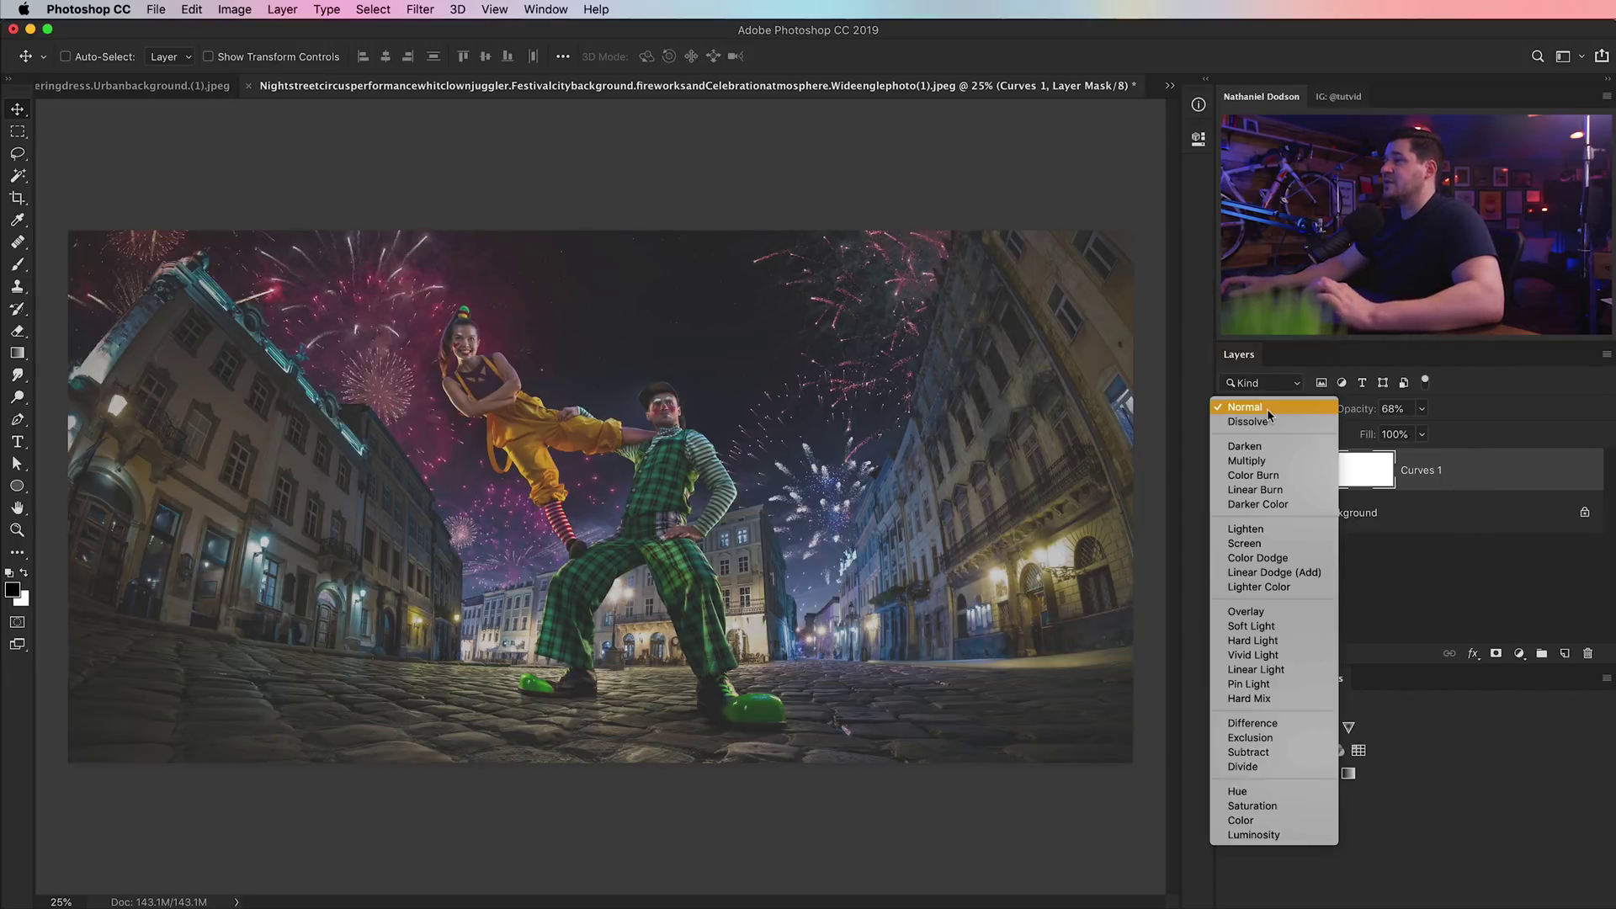
{"action": "key", "text": "Escape"}
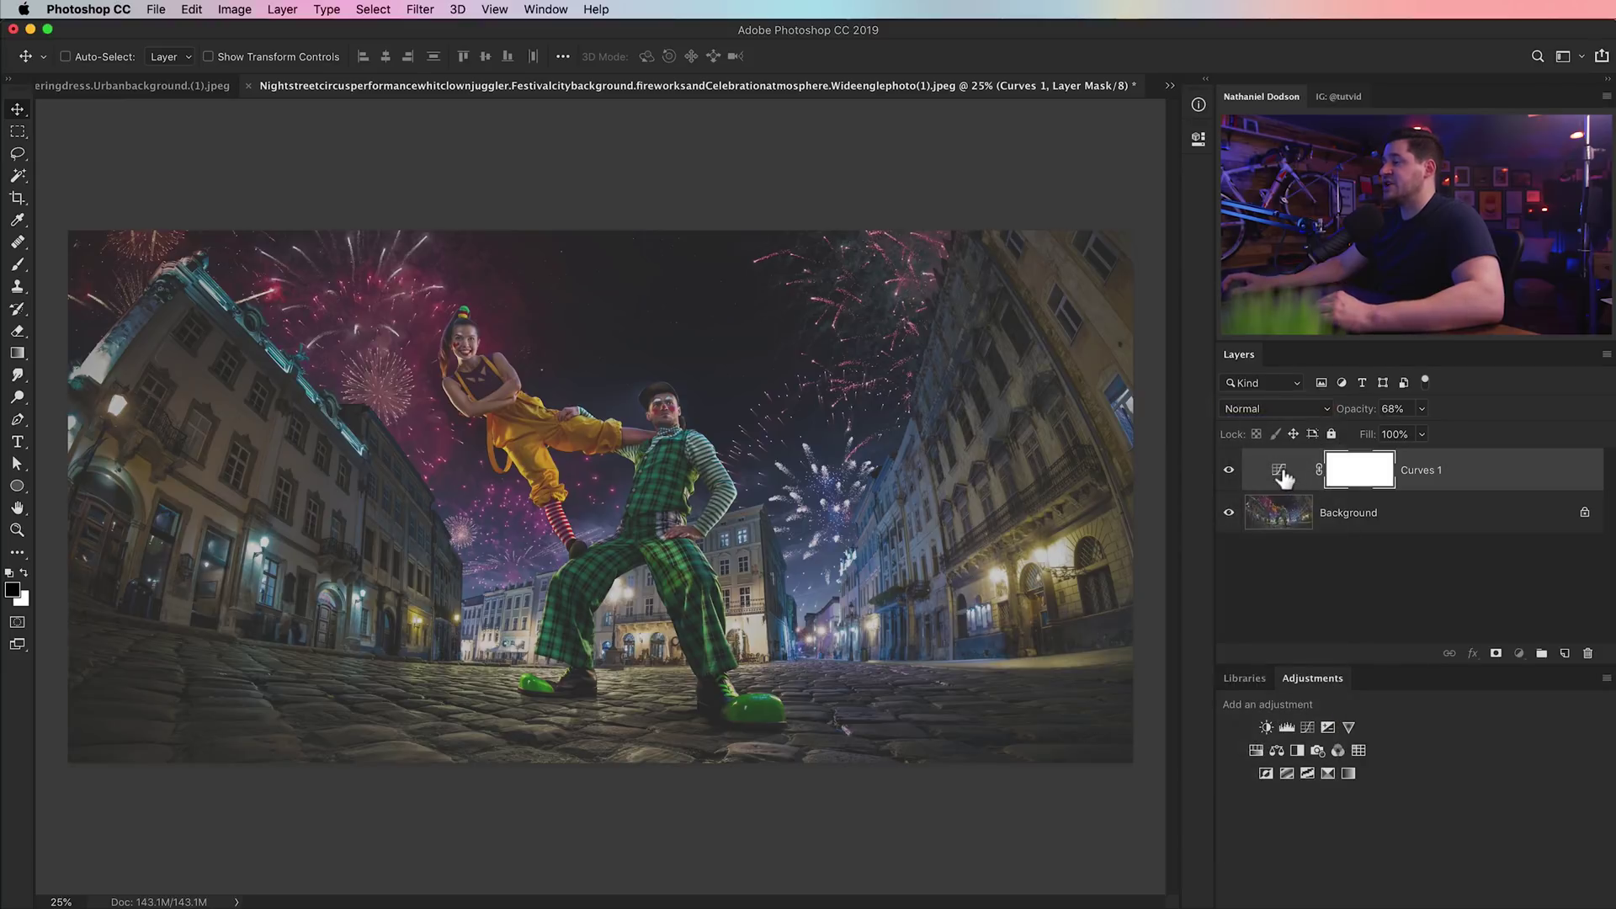
{"action": "left_click", "coordinate": [1281, 473]}
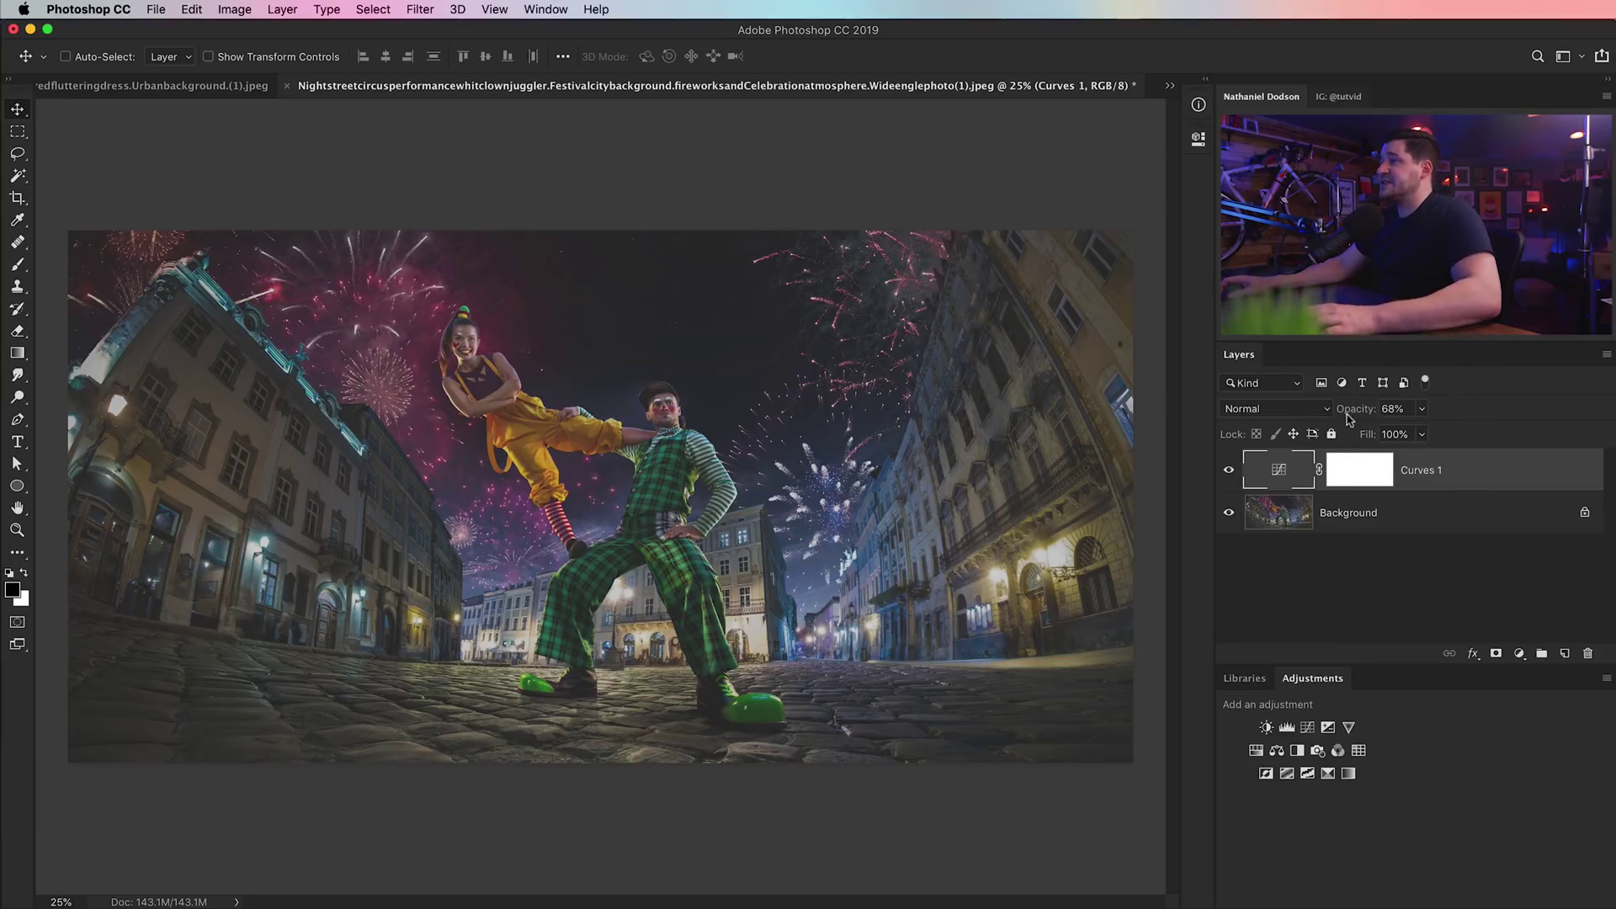
{"action": "left_click_drag", "start_coordinate": [1355, 409], "coordinate": [1506, 414]}
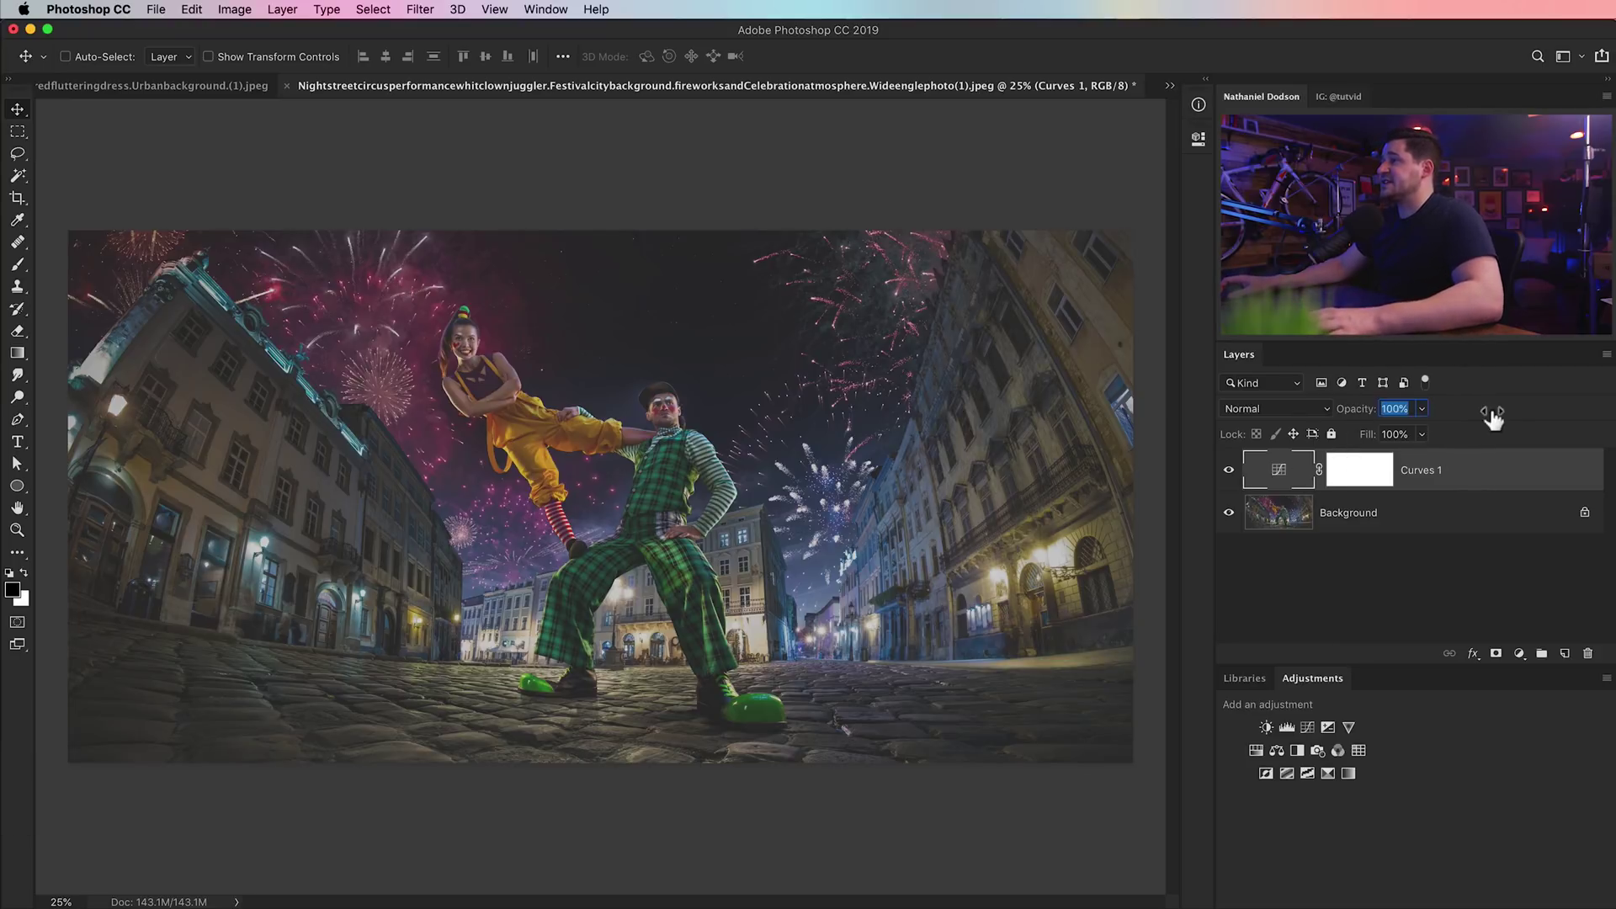
- Reshape the circus Curves into an S-curve, darkening shadows and lifting highlights, and compare before/after
{"action": "double_click", "coordinate": [1279, 470]}
{"action": "left_click_drag", "start_coordinate": [965, 398], "coordinate": [954, 432]}
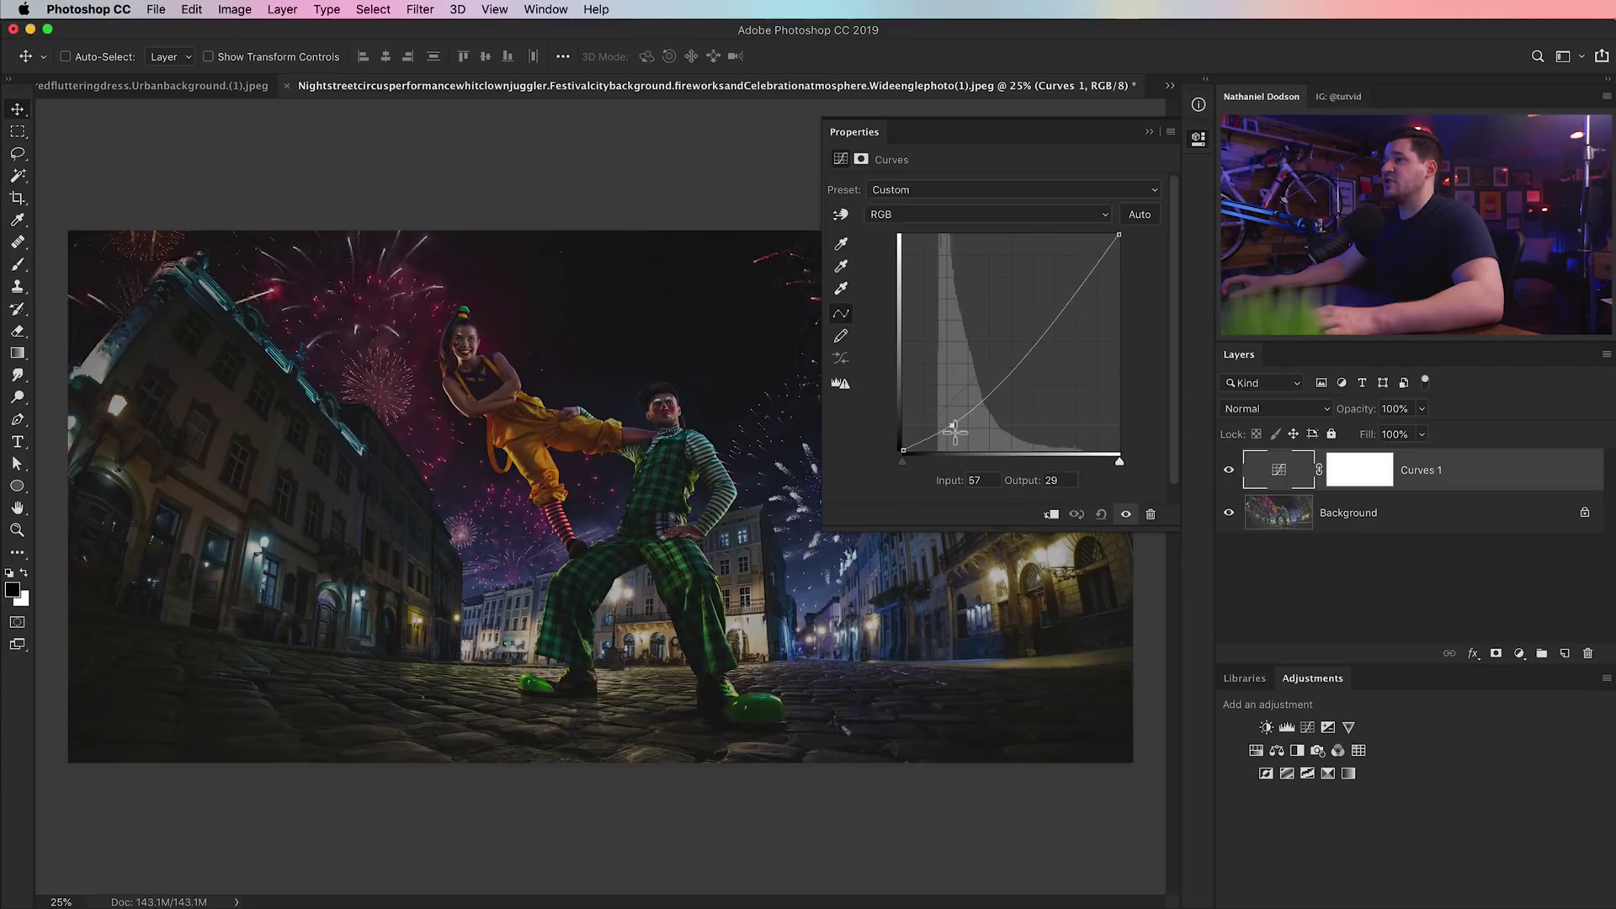
{"action": "left_click_drag", "start_coordinate": [1057, 331], "coordinate": [1044, 289]}
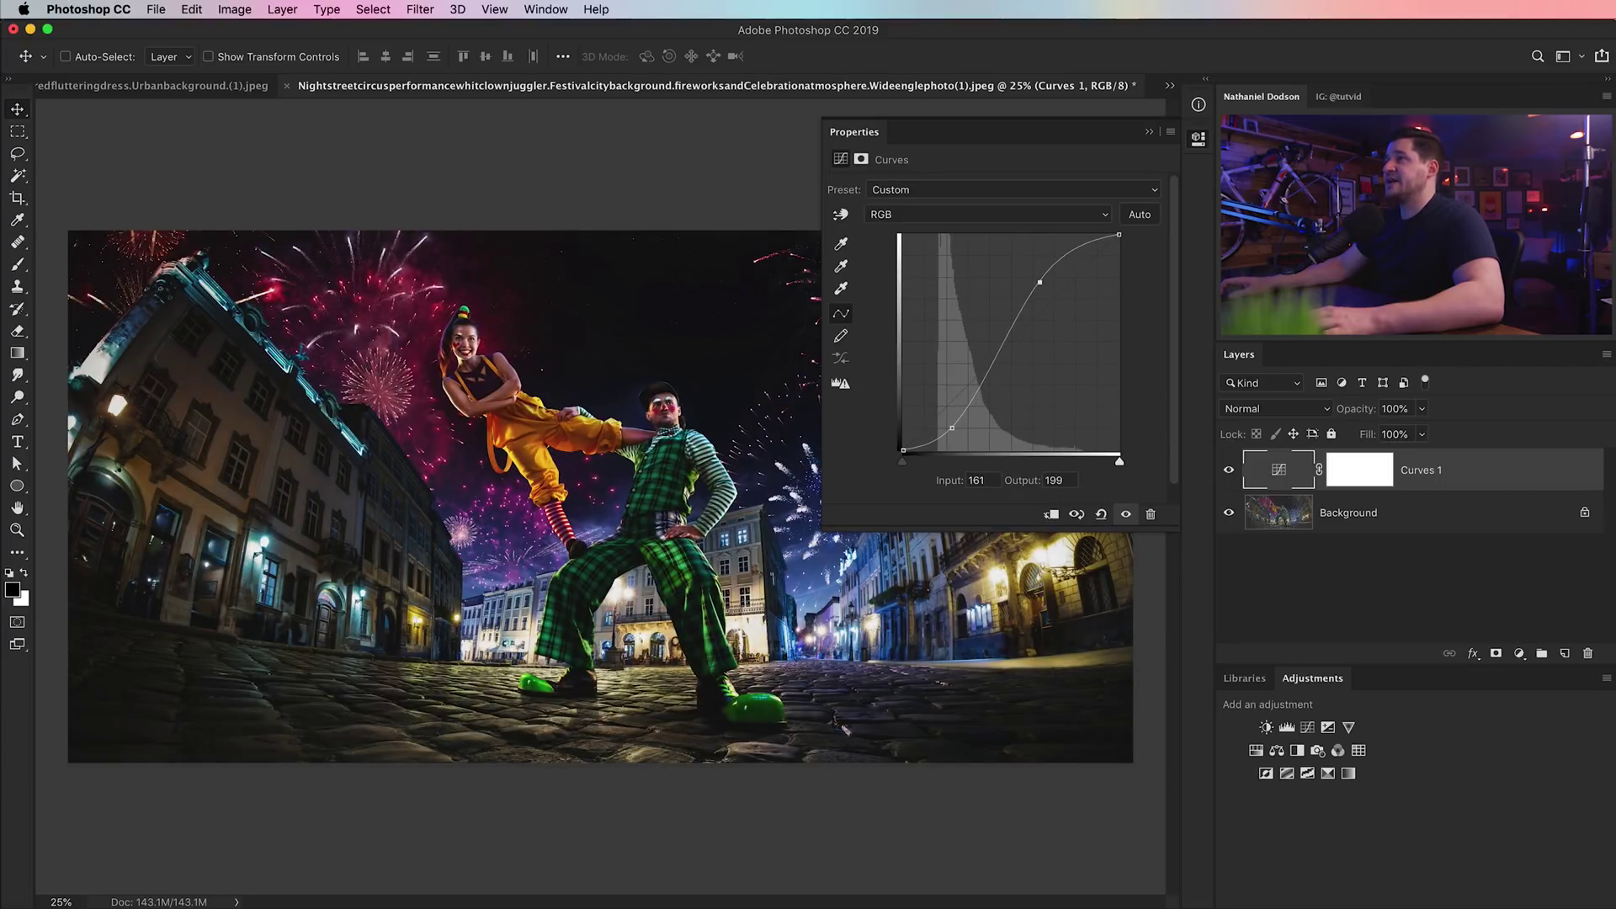
{"action": "left_click", "coordinate": [1198, 138]}
{"action": "left_click", "coordinate": [1229, 473]}
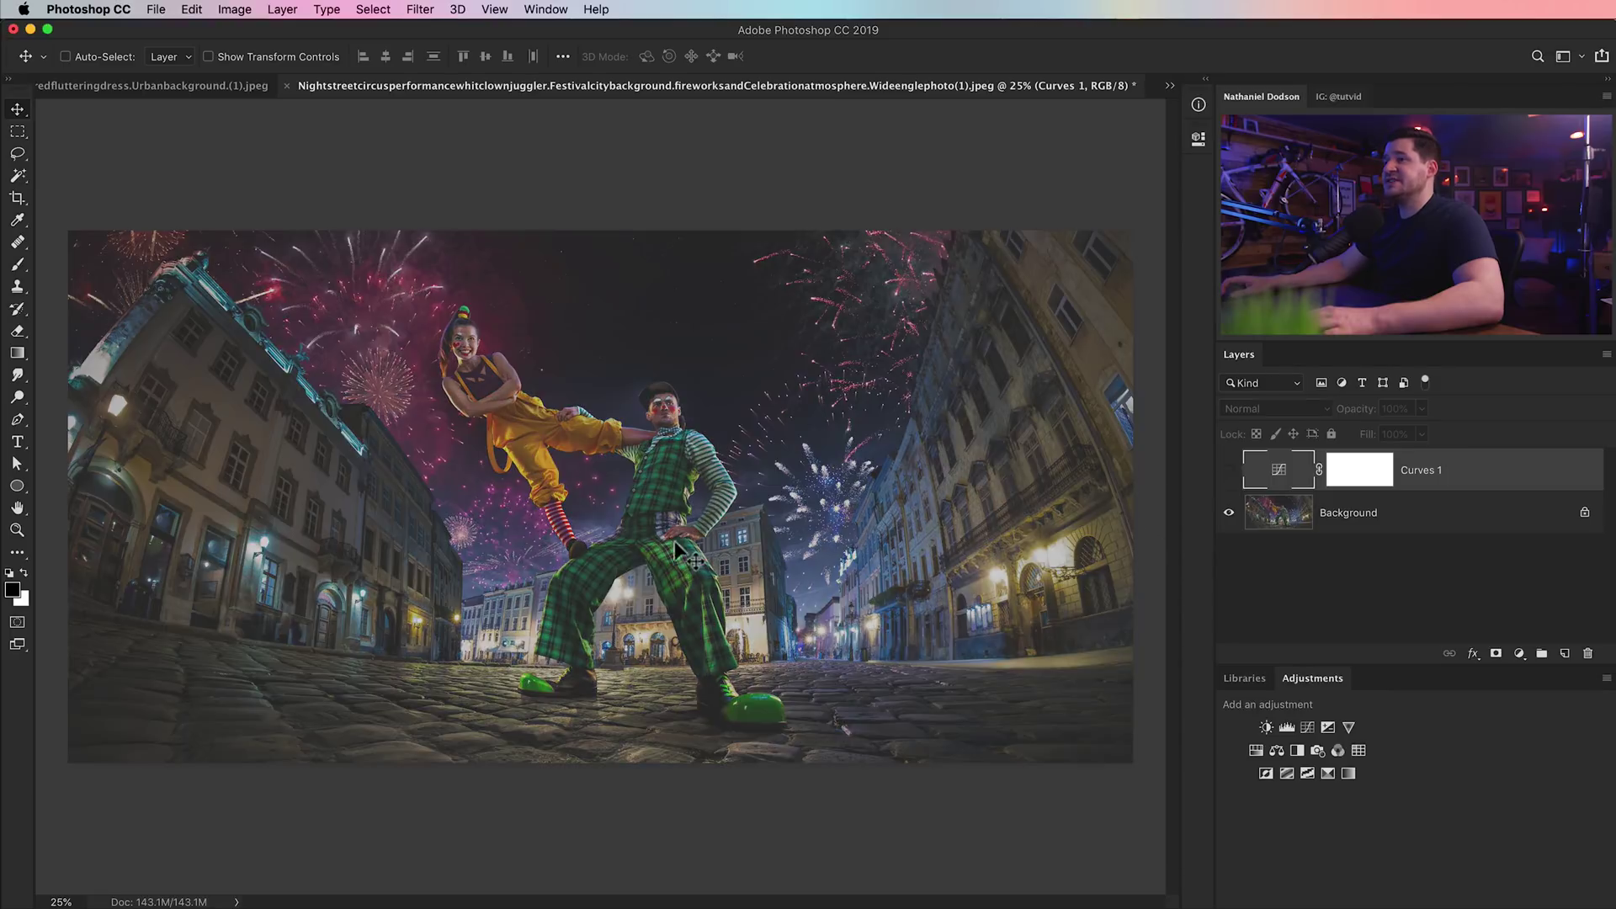
{"action": "left_click", "coordinate": [1229, 470]}
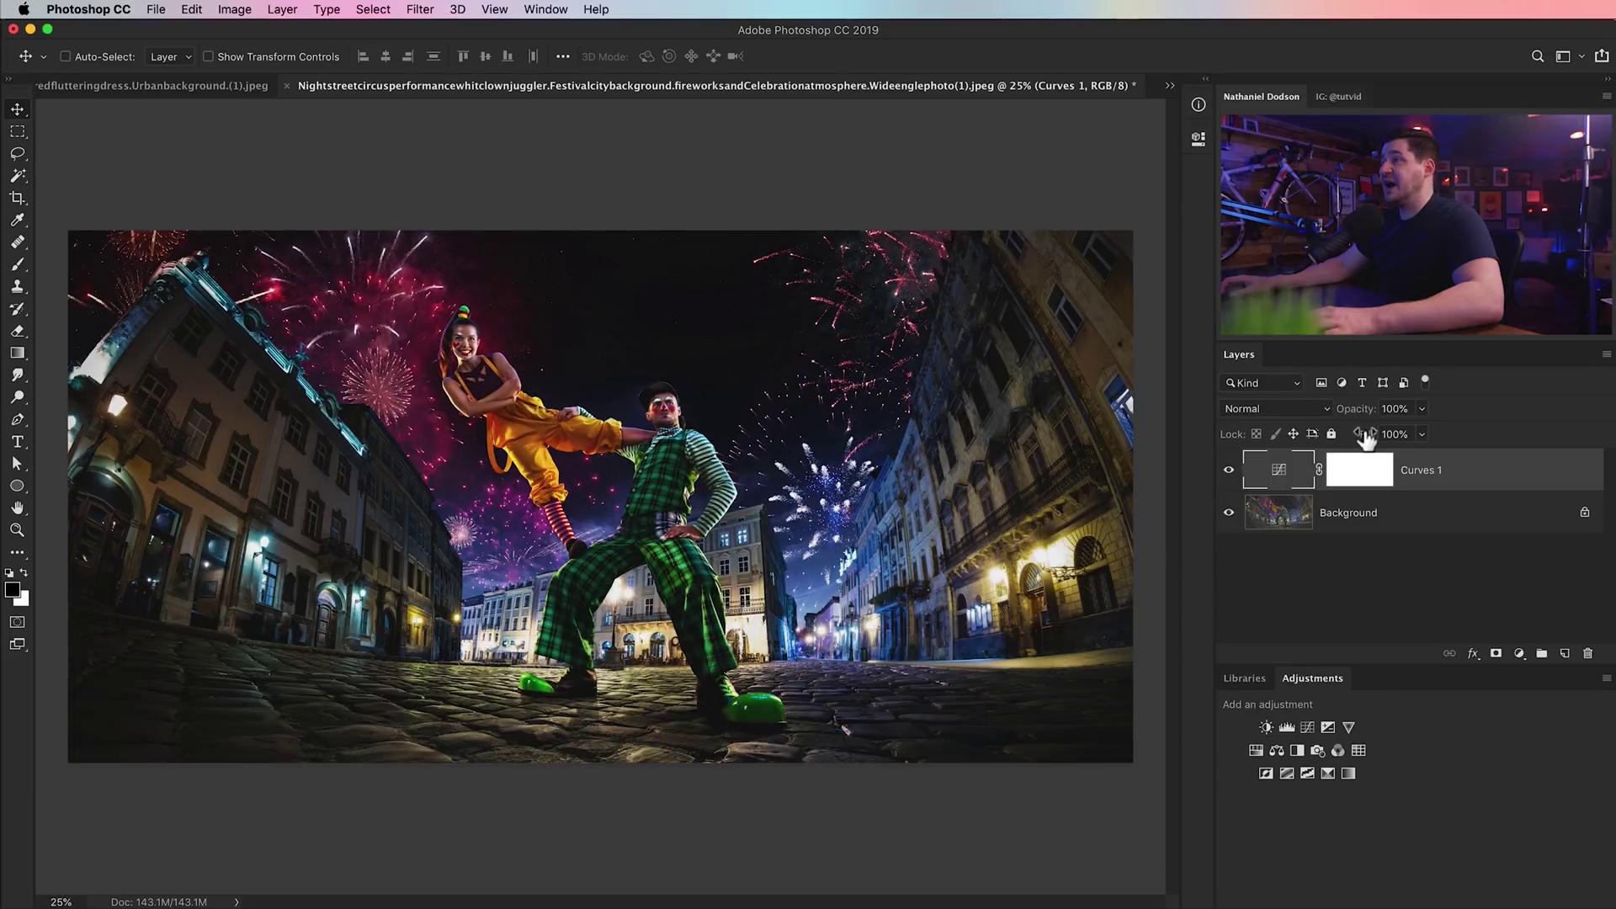
- Set Curves 1 to Luminosity, compare it against Normal and hidden, then switch to the street portrait
{"action": "left_click", "coordinate": [1241, 410]}
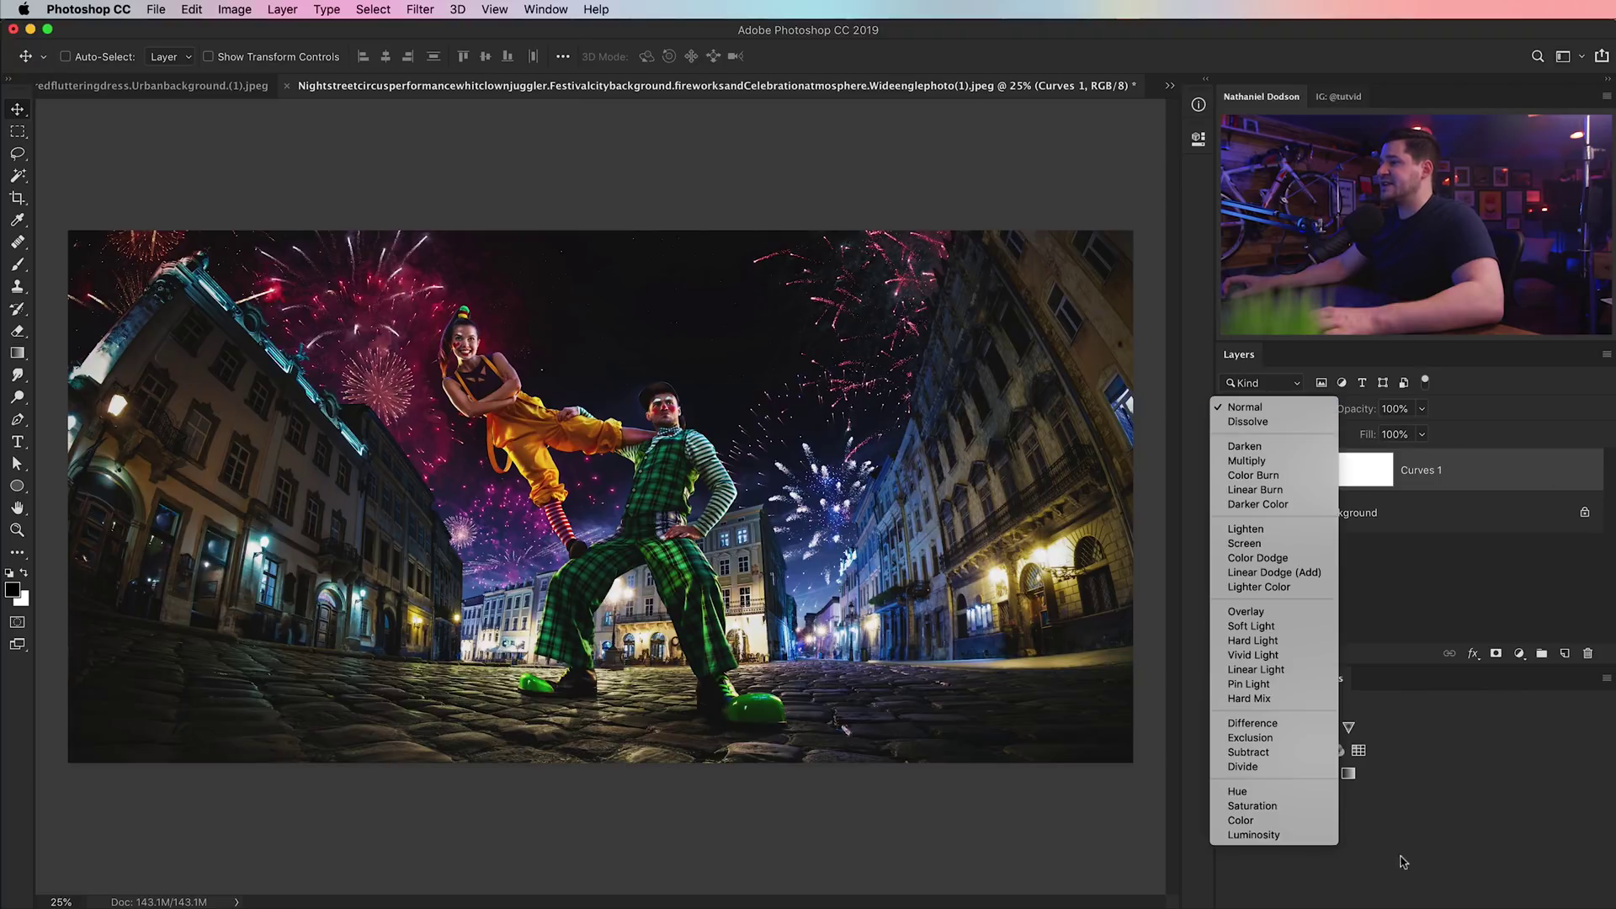
{"action": "left_click", "coordinate": [1279, 835]}
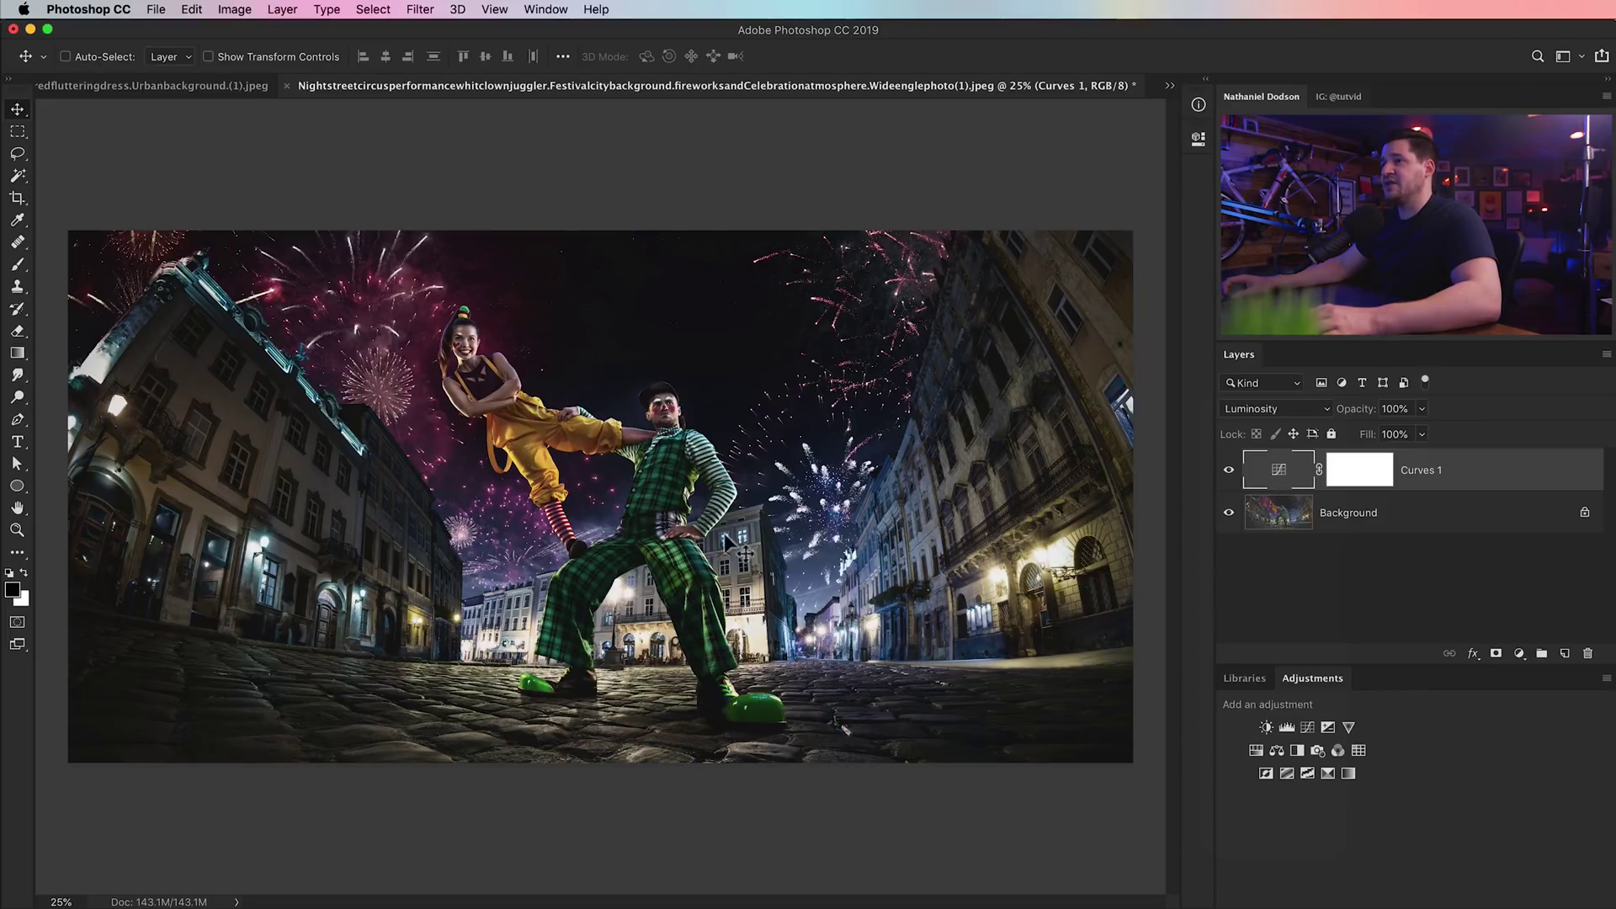
{"action": "key", "text": "super+z"}
{"action": "key", "text": "super+shift+z"}
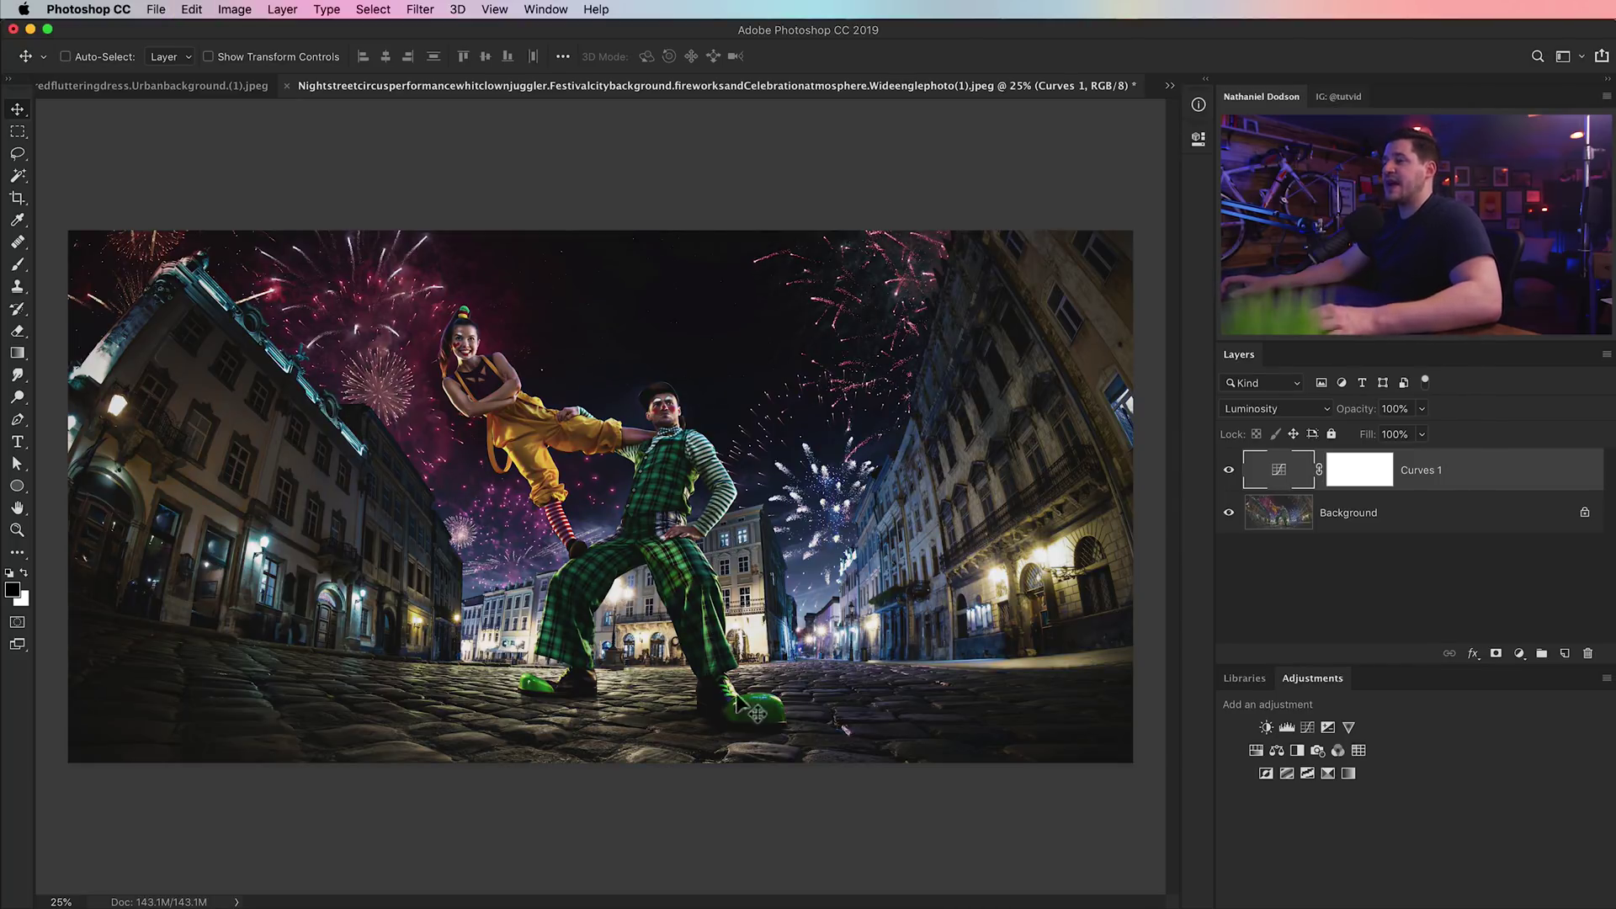
{"action": "left_click", "coordinate": [1230, 473]}
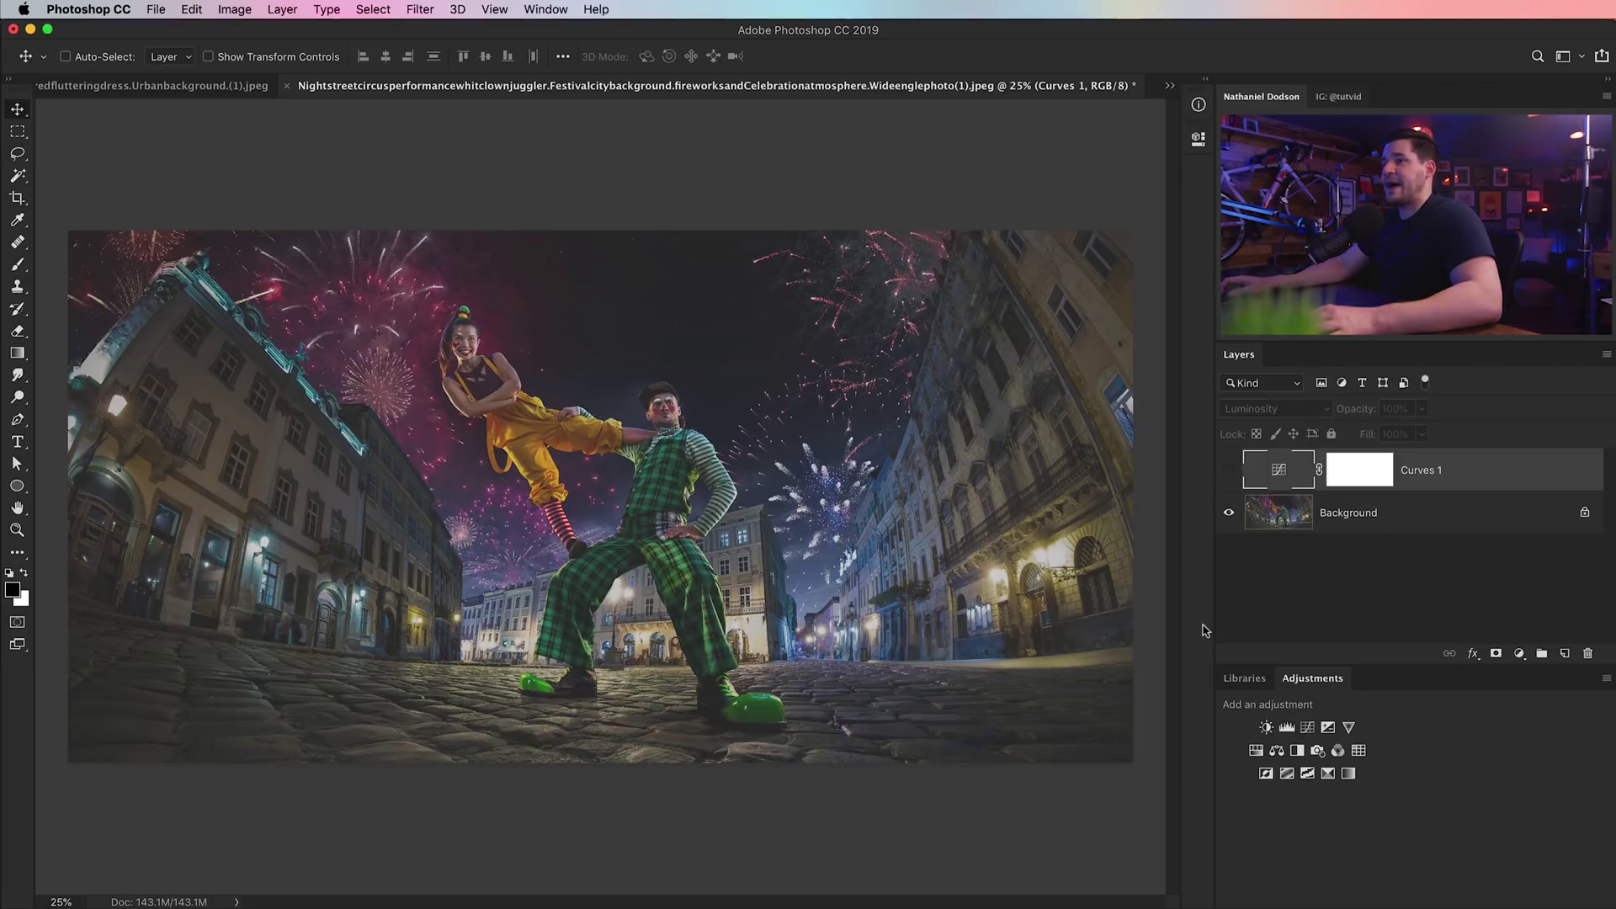
{"action": "left_click", "coordinate": [1230, 471]}
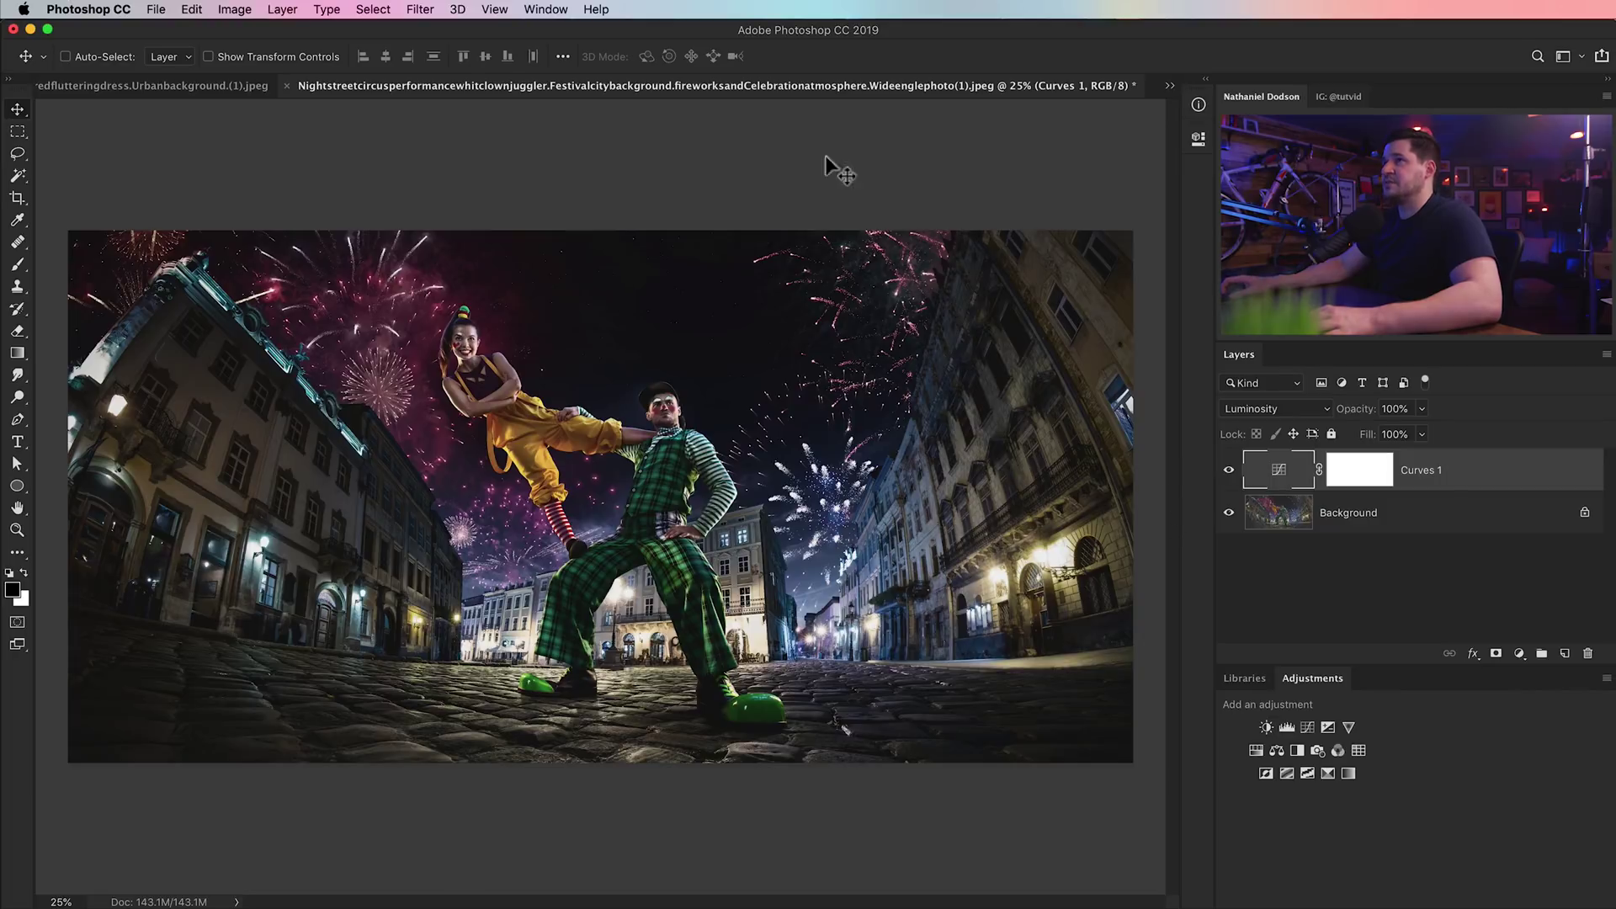
{"action": "key", "text": "ctrl+Tab"}
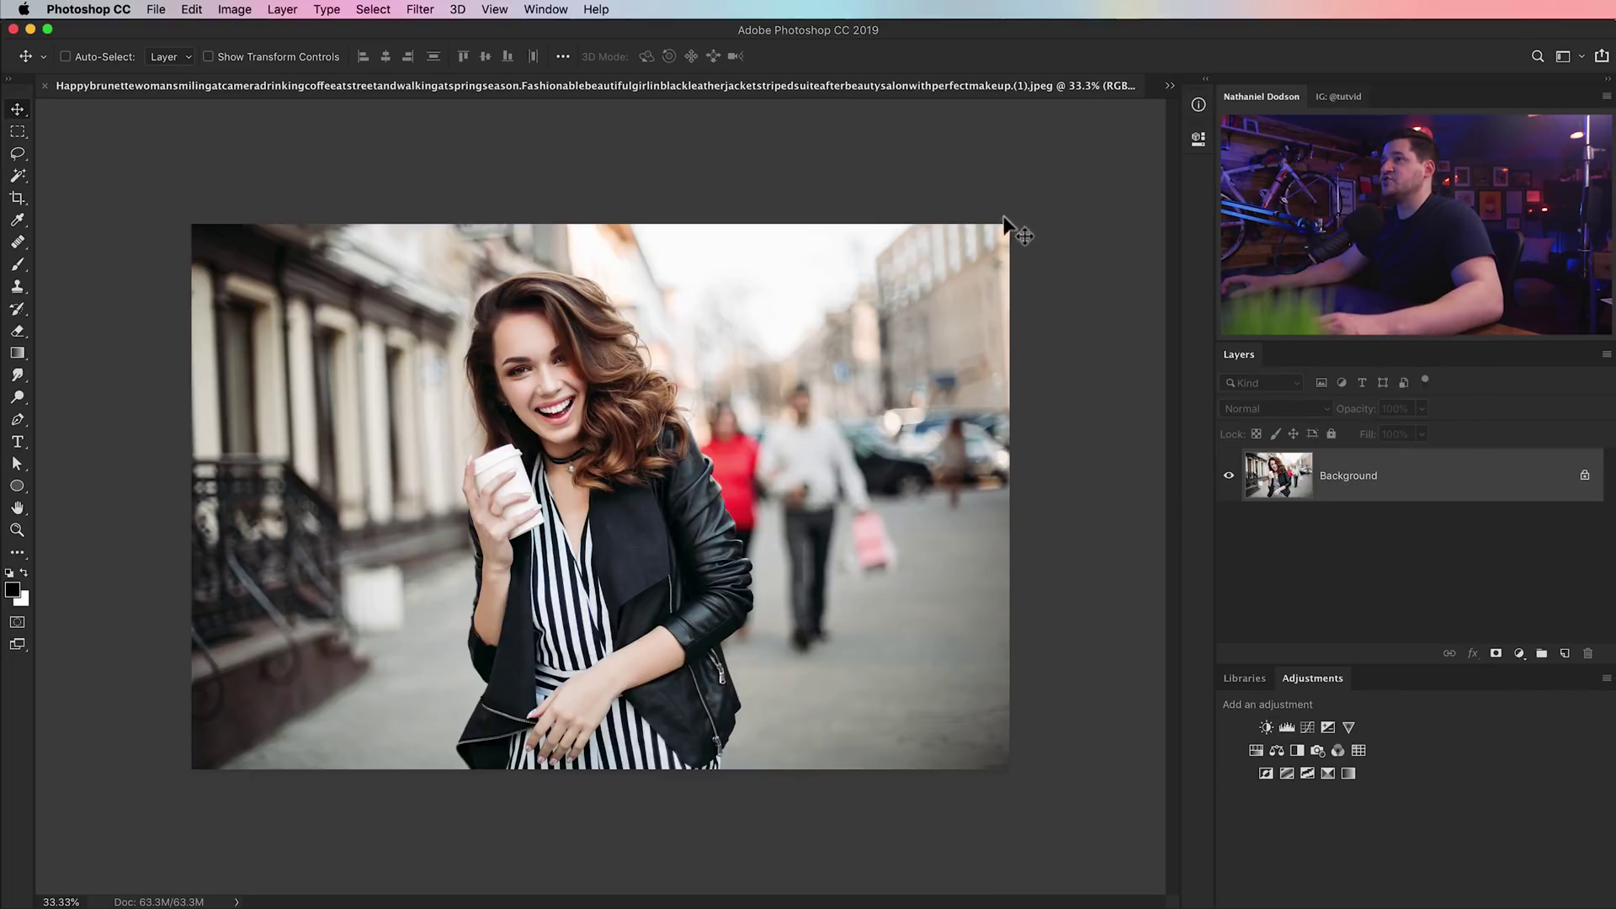
- Add a Curves layer to the street portrait, blend it as Multiply, and hide it to compare
{"action": "left_click", "coordinate": [1307, 727]}
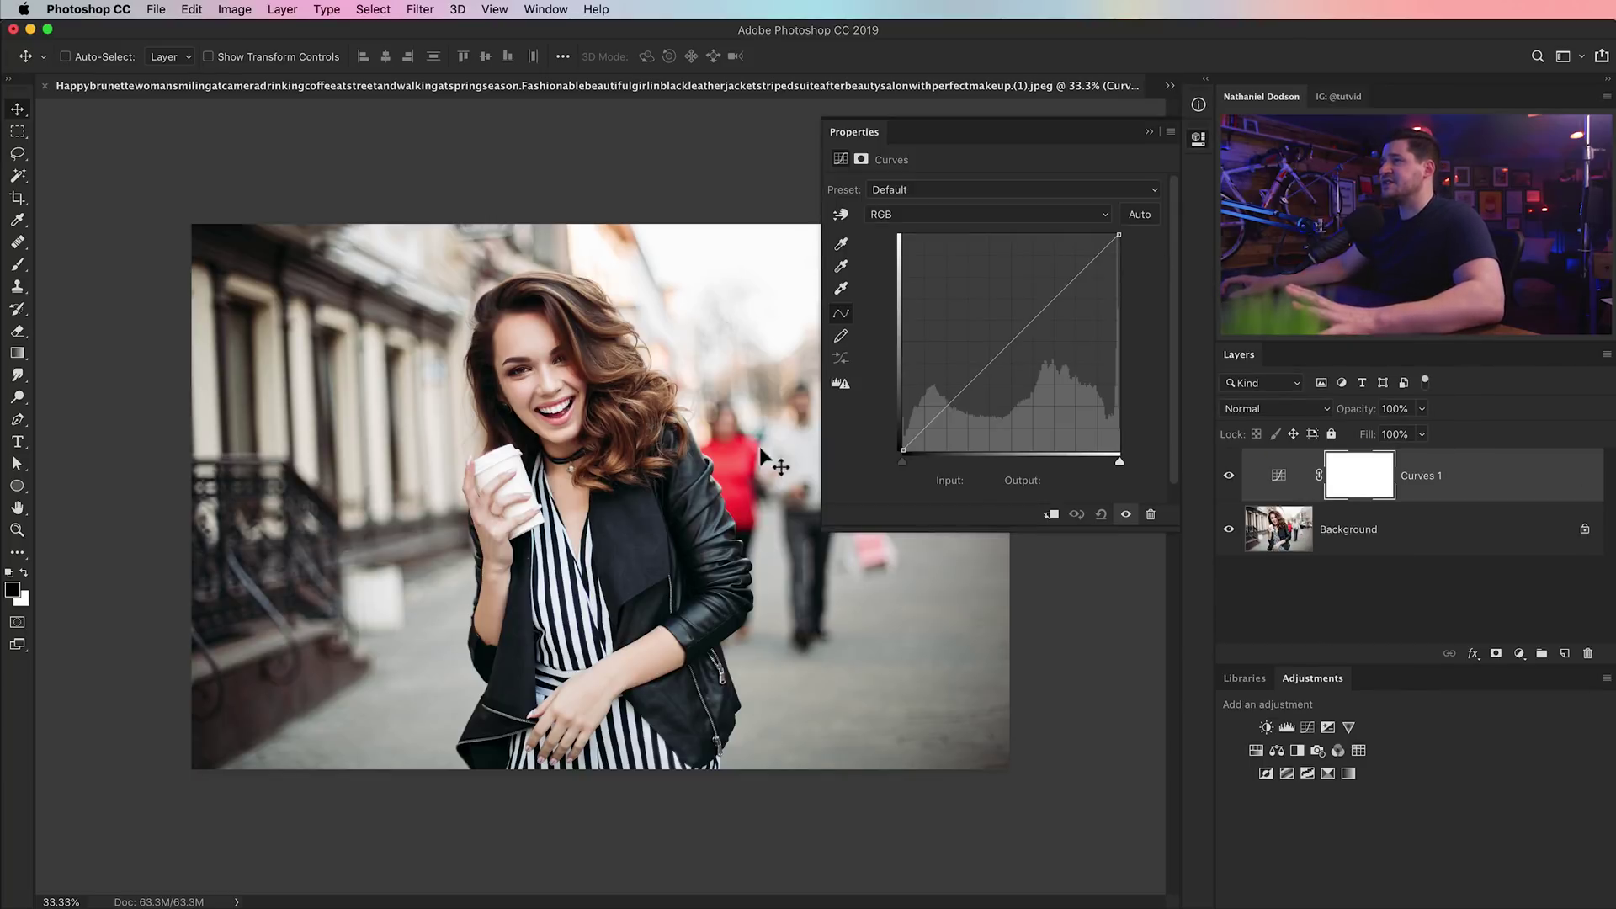
{"action": "left_click", "coordinate": [1199, 139]}
{"action": "left_click", "coordinate": [1254, 409]}
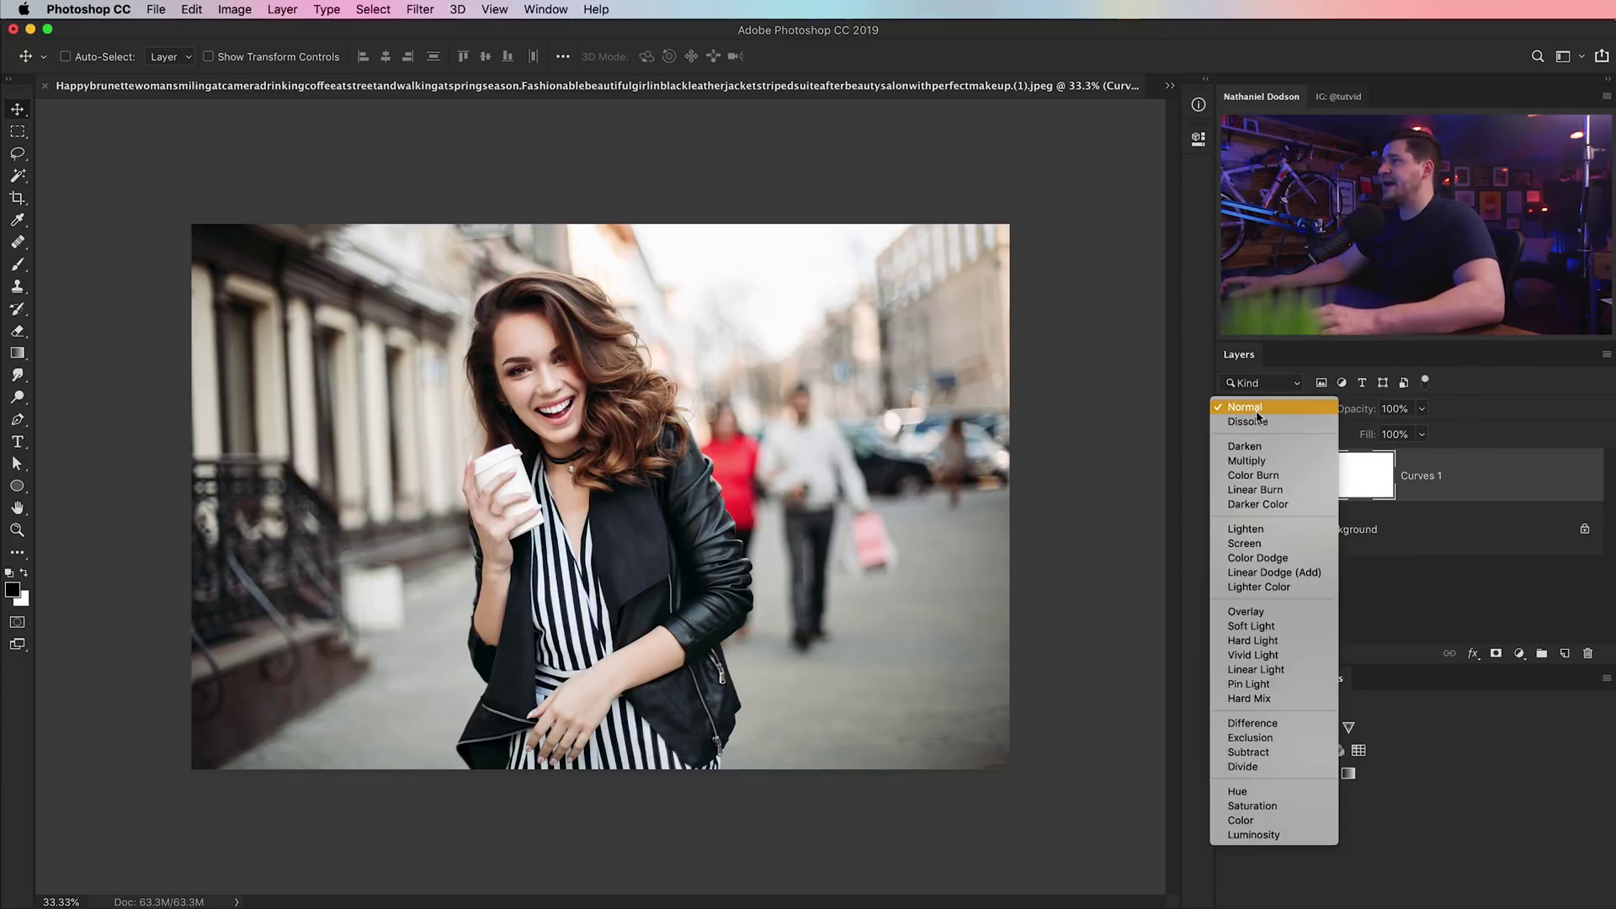
{"action": "left_click", "coordinate": [1251, 463]}
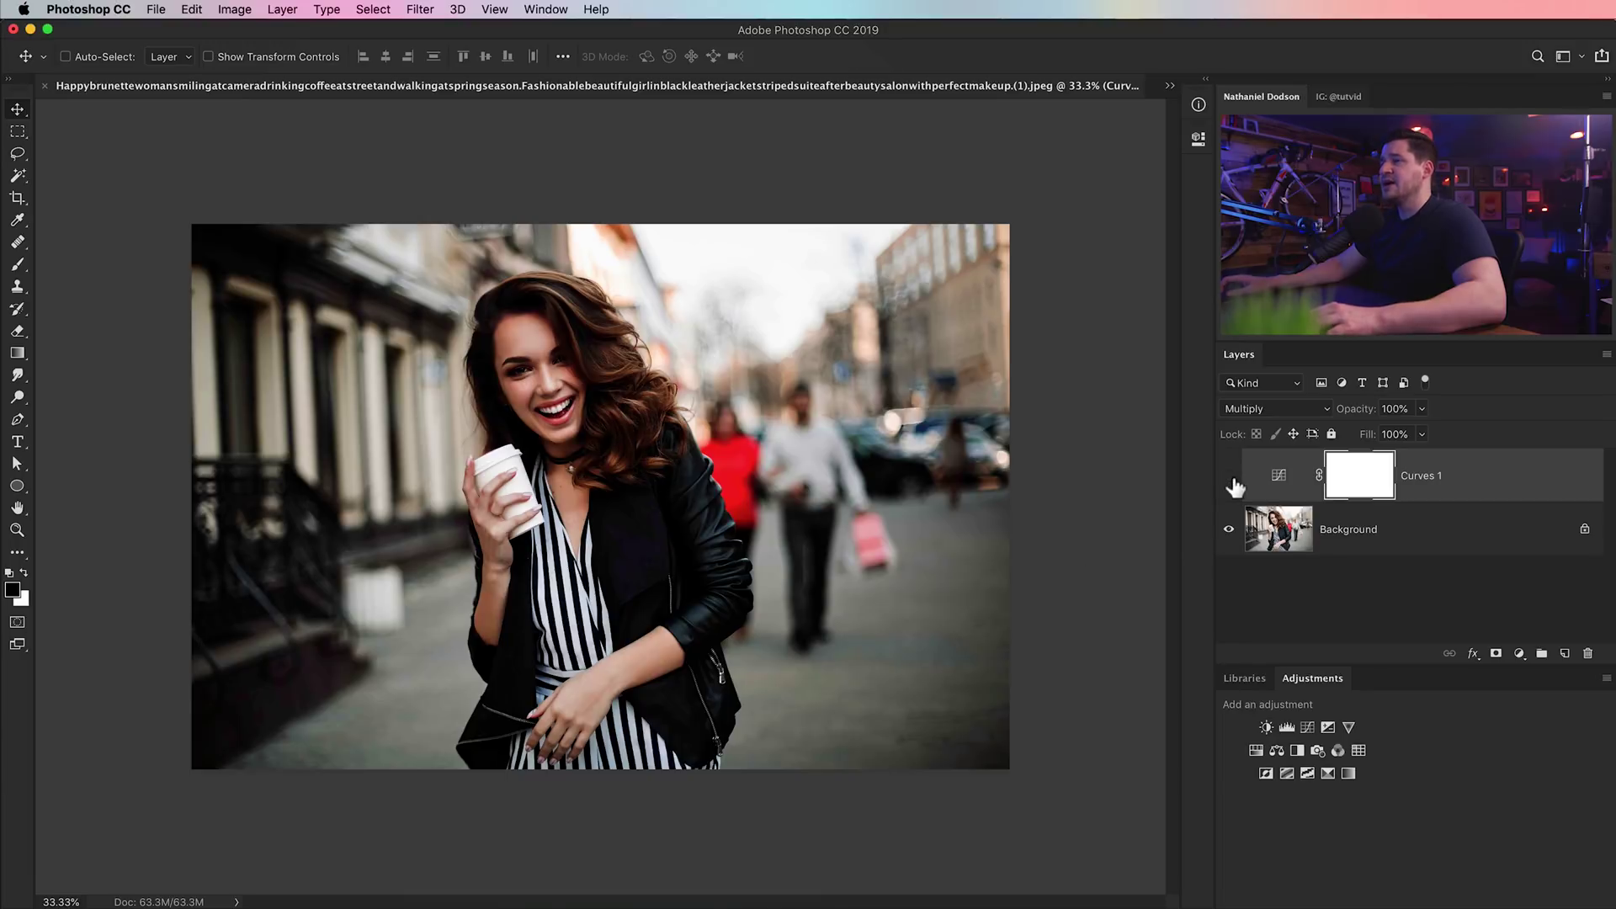
{"action": "left_click", "coordinate": [1230, 478]}
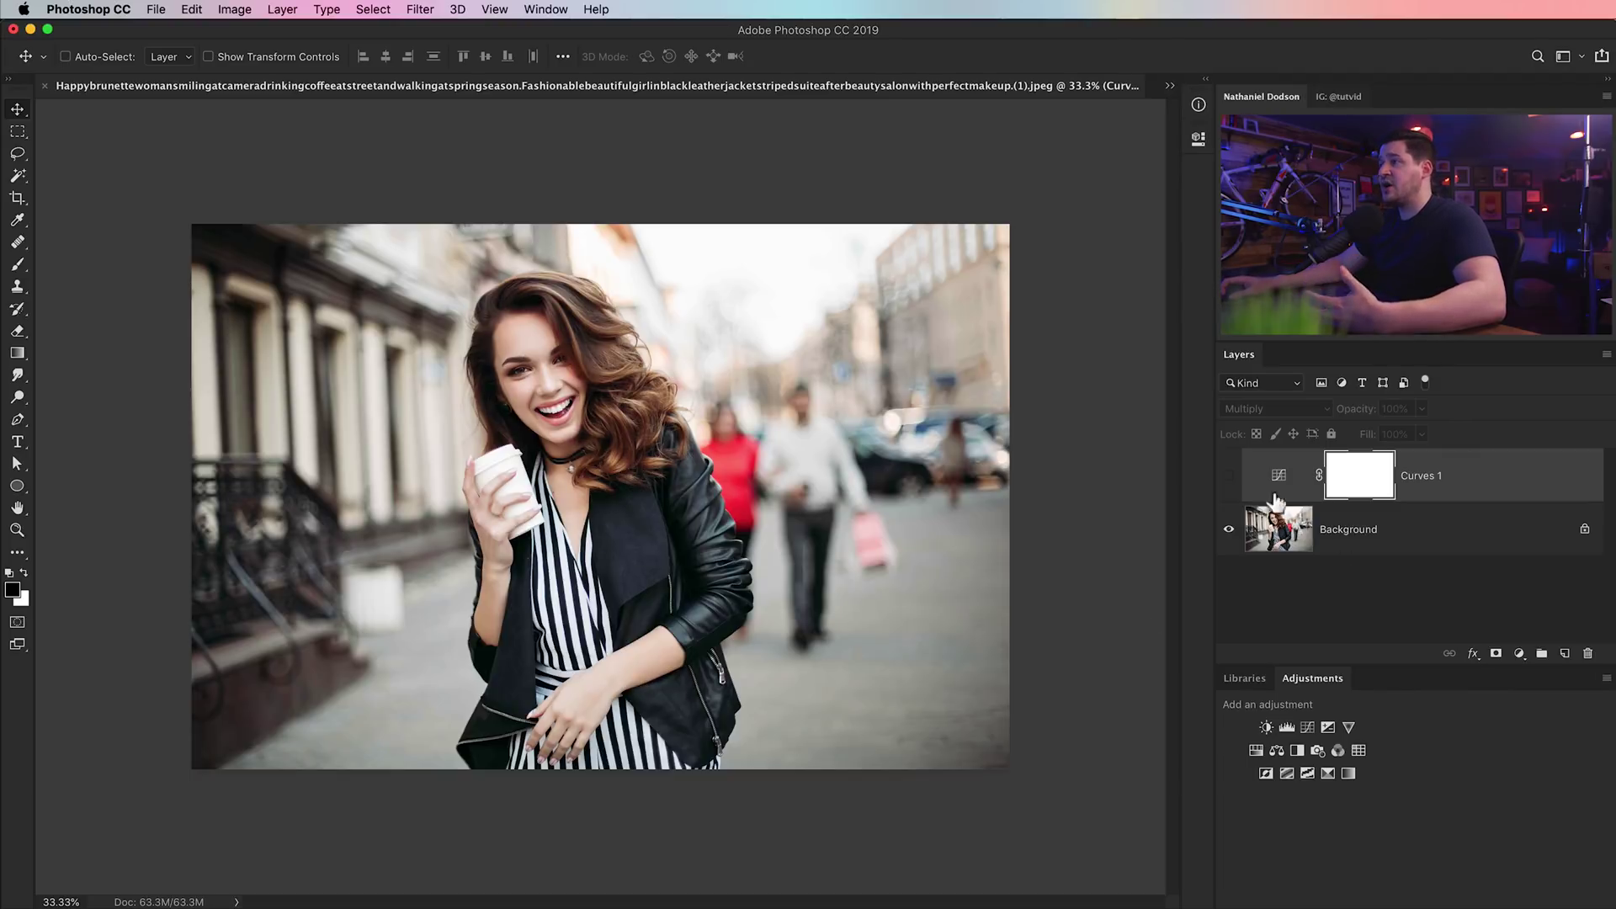
- Split Curves 1's Underlying Layer shadow slider to 0/126 at 61% opacity, then hide it to compare
{"action": "left_click", "coordinate": [1229, 476]}
{"action": "key", "text": "super+2"}
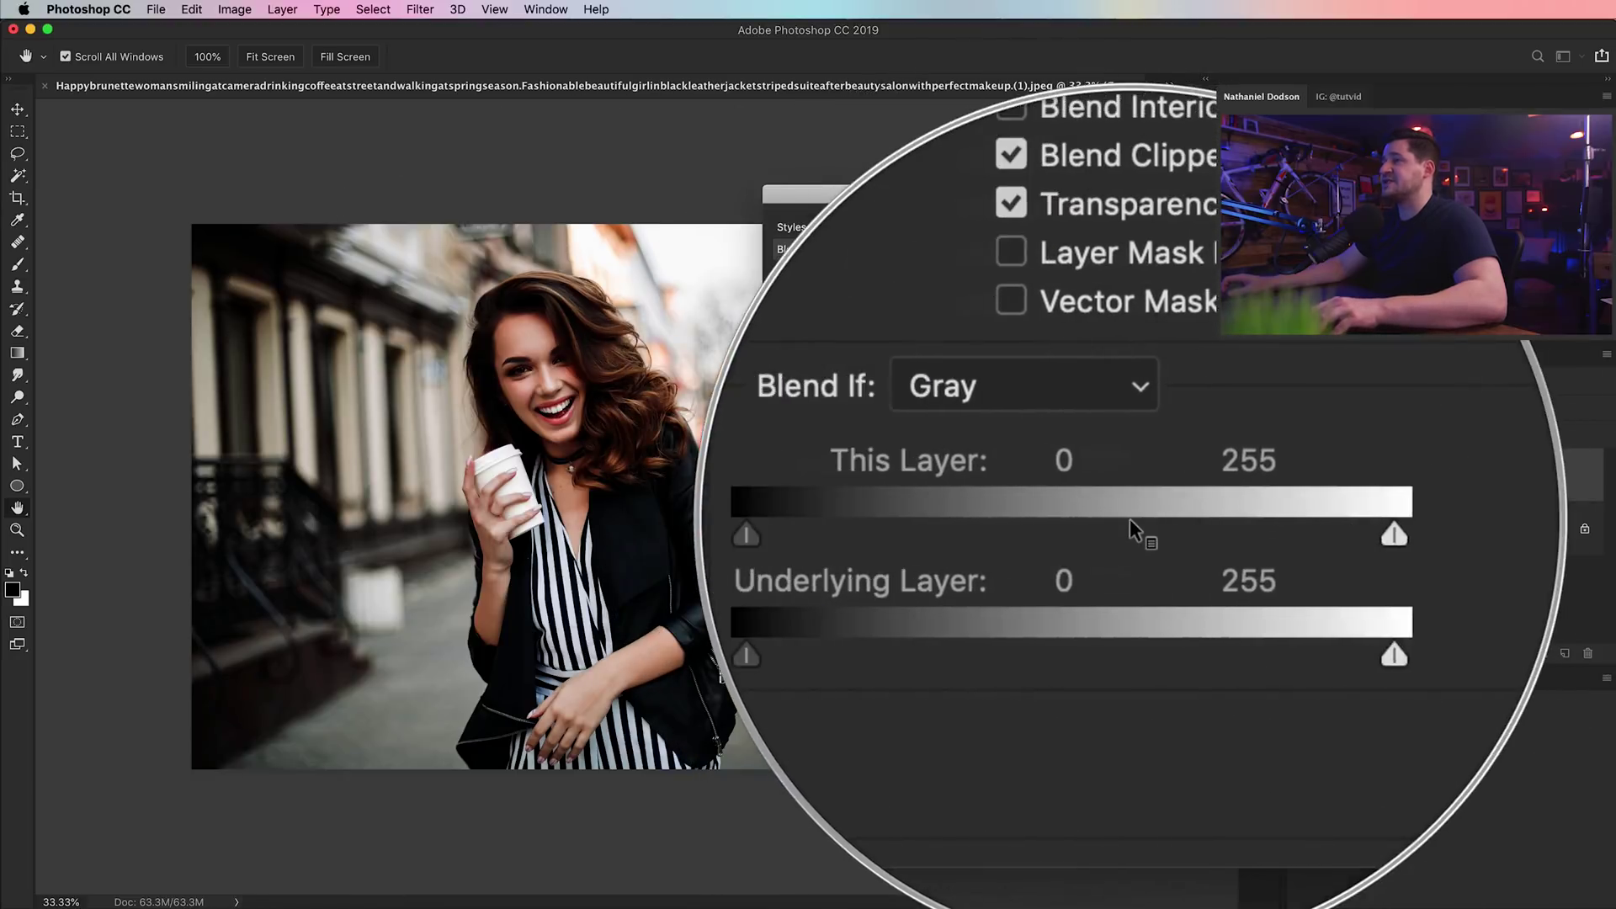
{"action": "left_click_drag", "start_coordinate": [1111, 202], "coordinate": [1286, 225]}
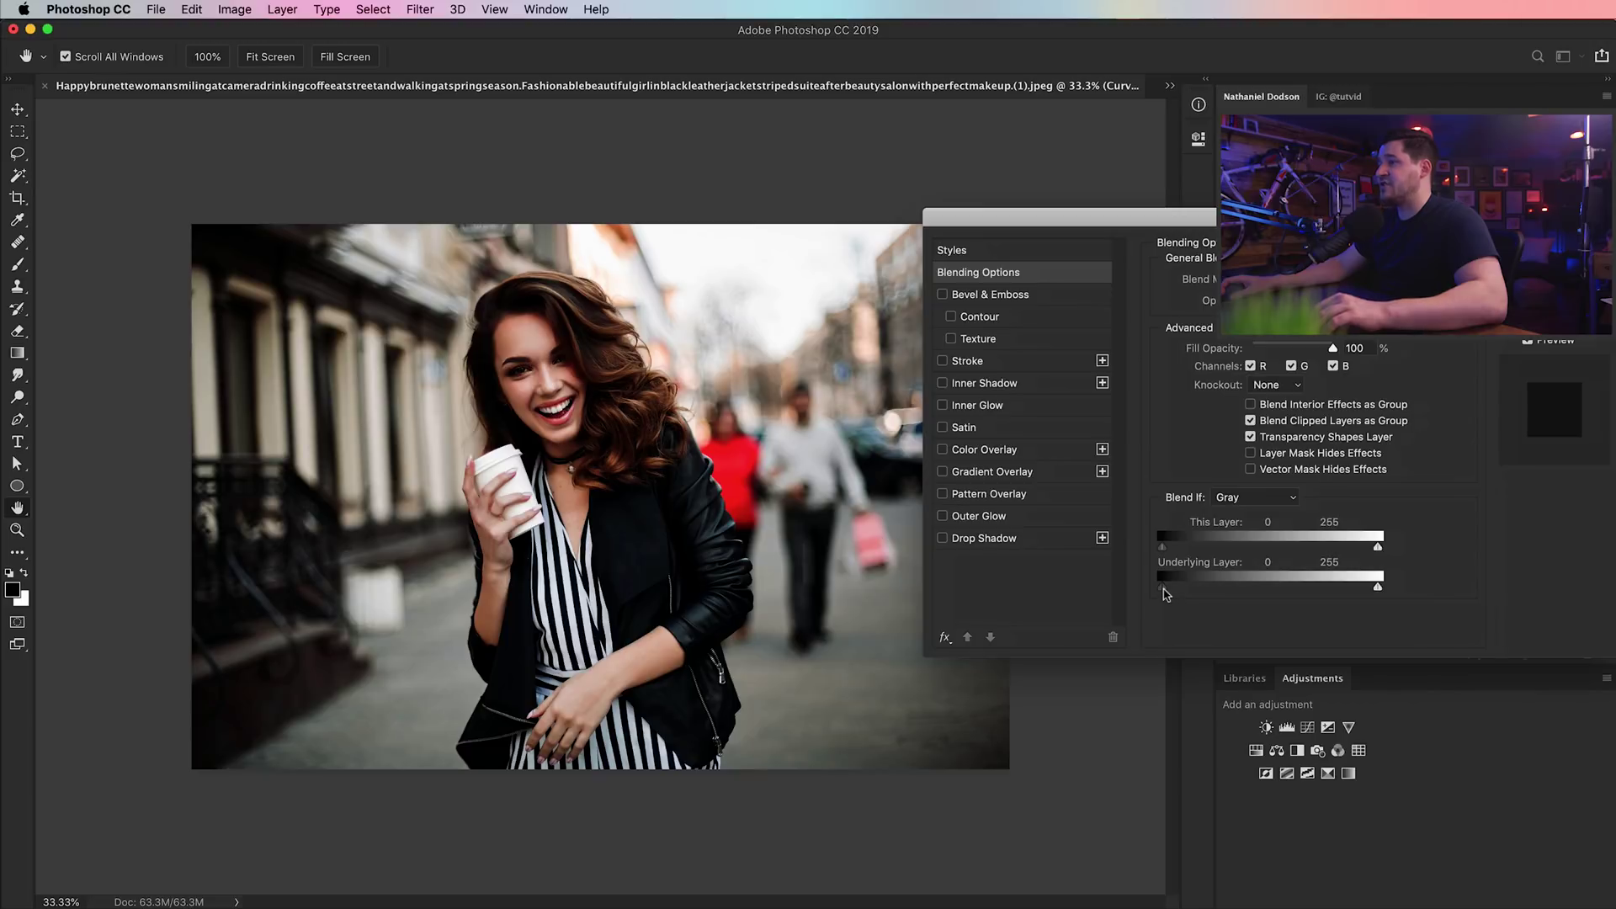
{"action": "mouse_move", "coordinate": [1176, 593]}
{"action": "left_mouse_down"}
{"action": "mouse_move", "coordinate": [1254, 592]}
{"action": "mouse_move", "coordinate": [1163, 594]}
{"action": "left_mouse_up"}
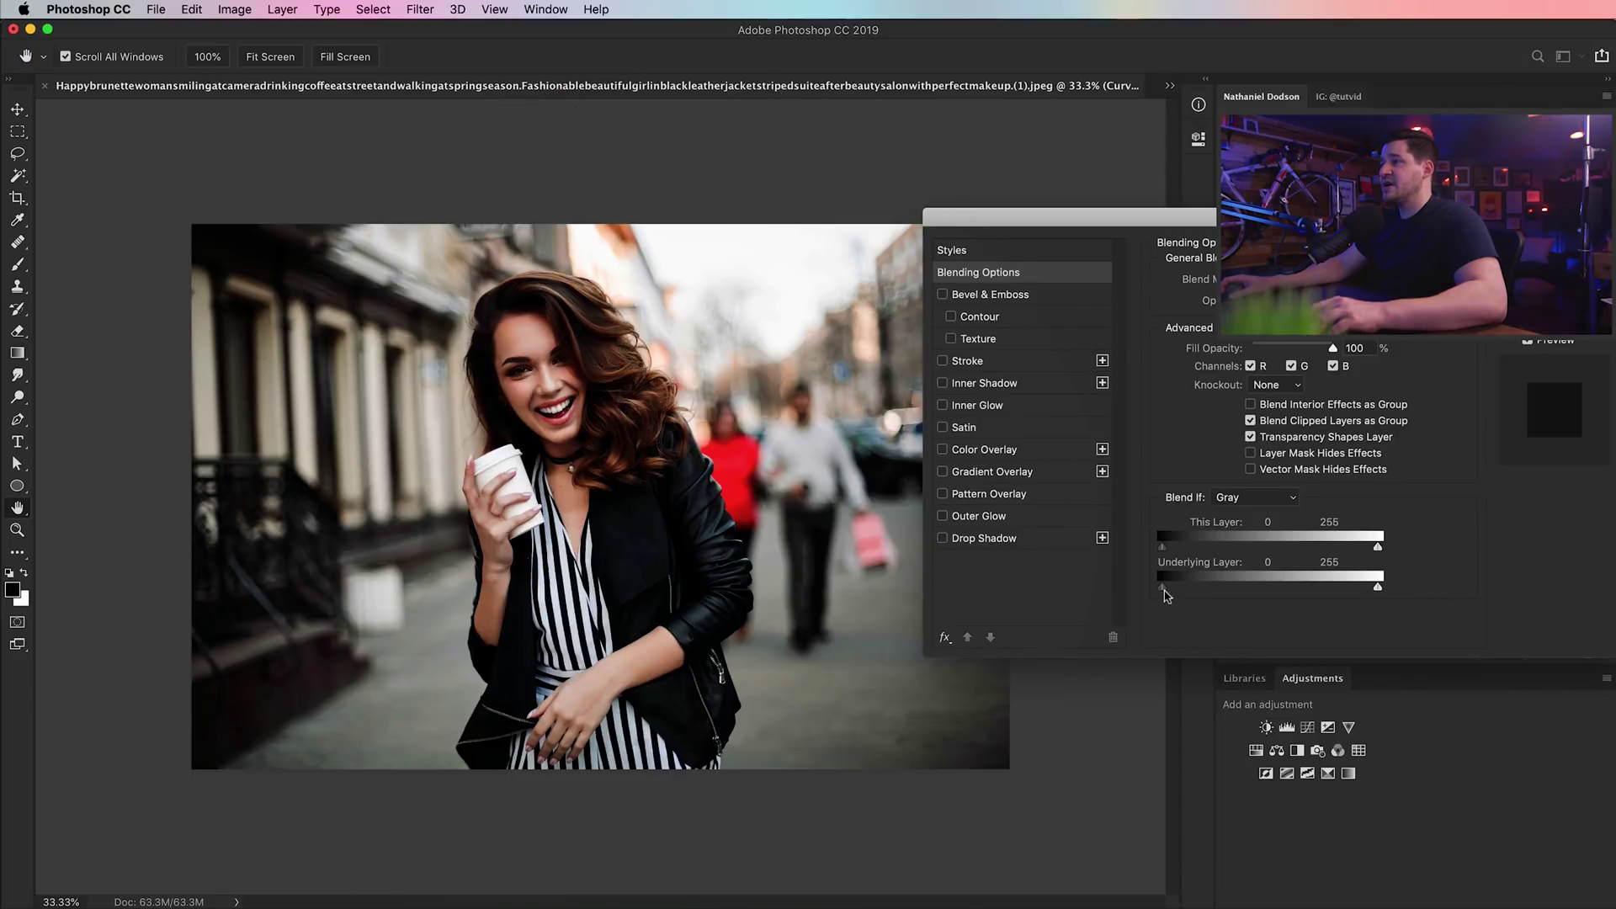
{"action": "left_click_drag", "start_coordinate": [1207, 596], "coordinate": [1247, 598]}
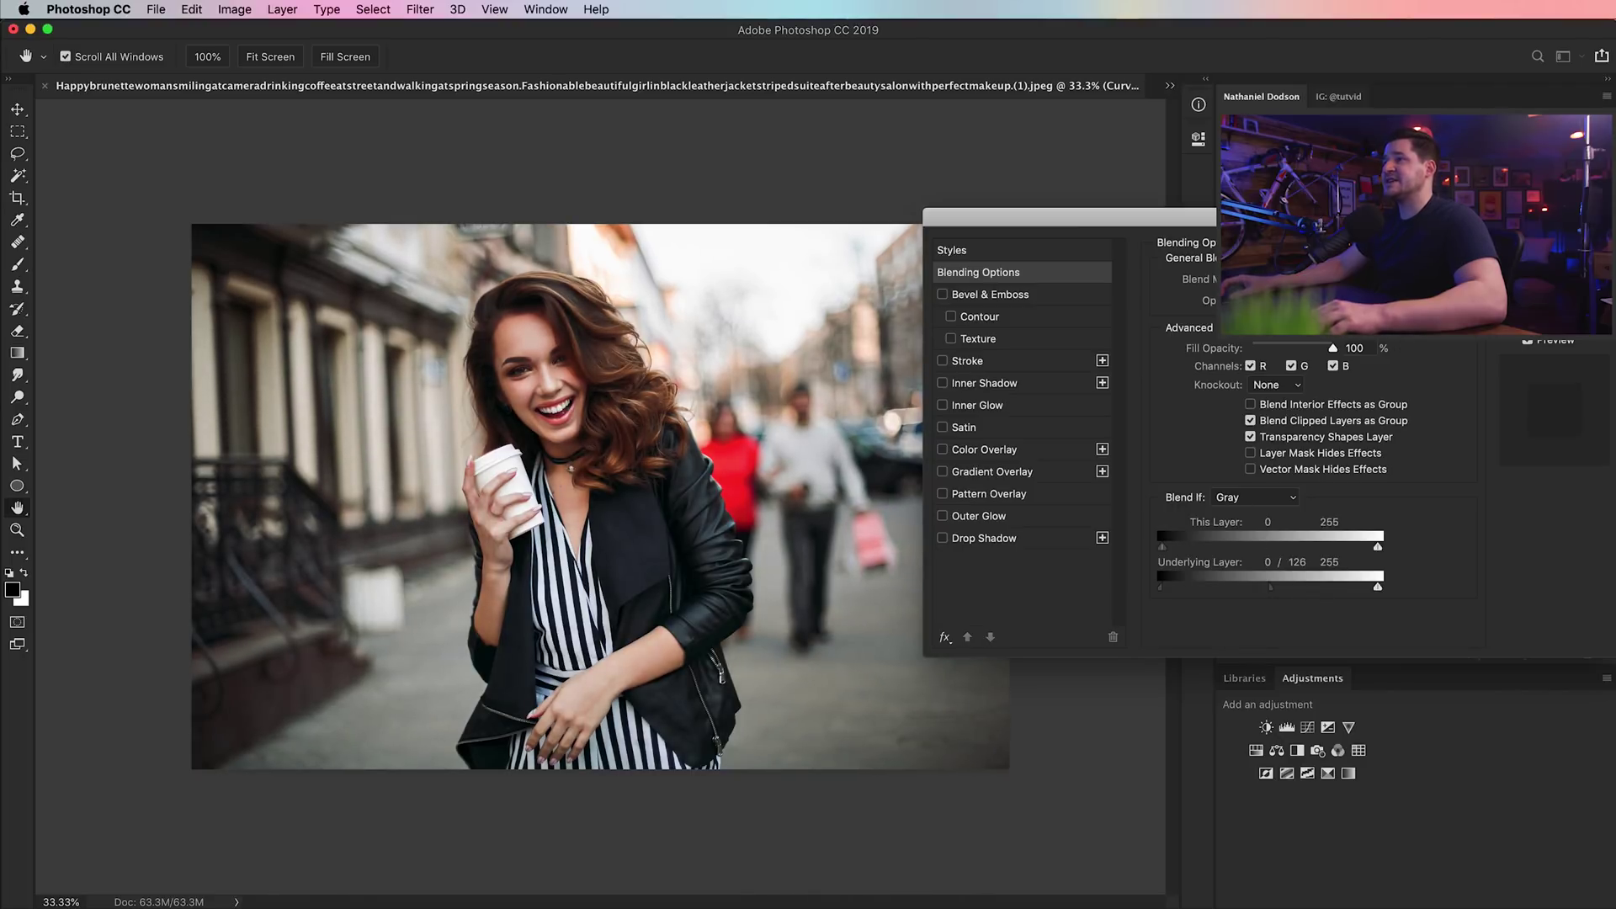
{"action": "key", "text": "Return"}
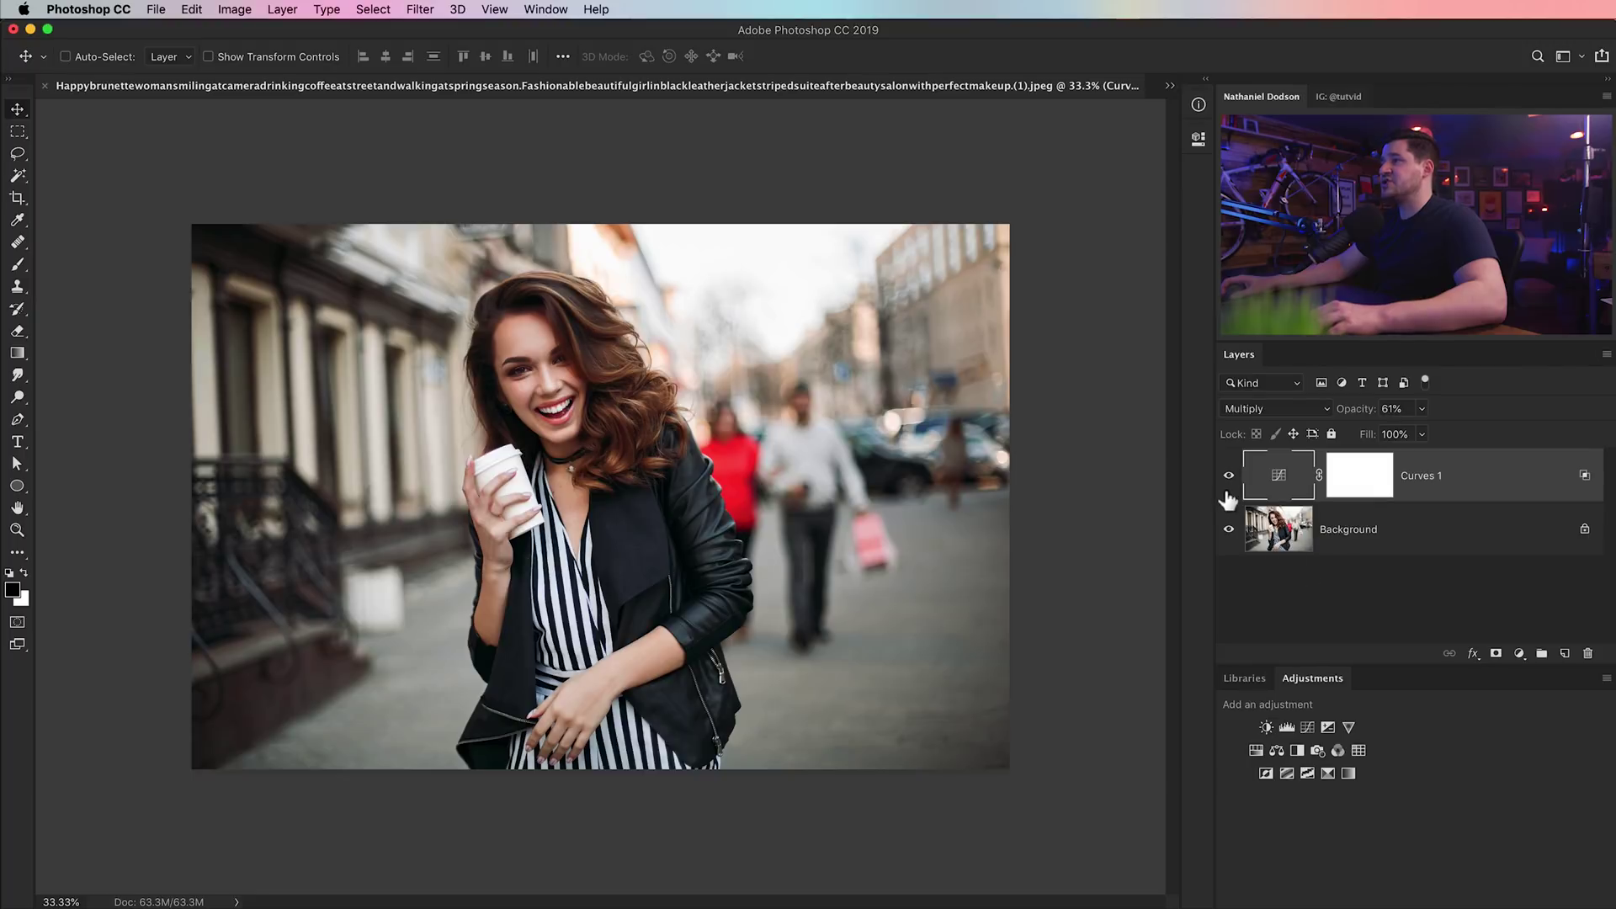
{"action": "left_click", "coordinate": [1229, 476]}
- Compare Curves 1 on and off, then split its Underlying Layer highlight slider at 230/255
{"action": "left_click", "coordinate": [1229, 477]}
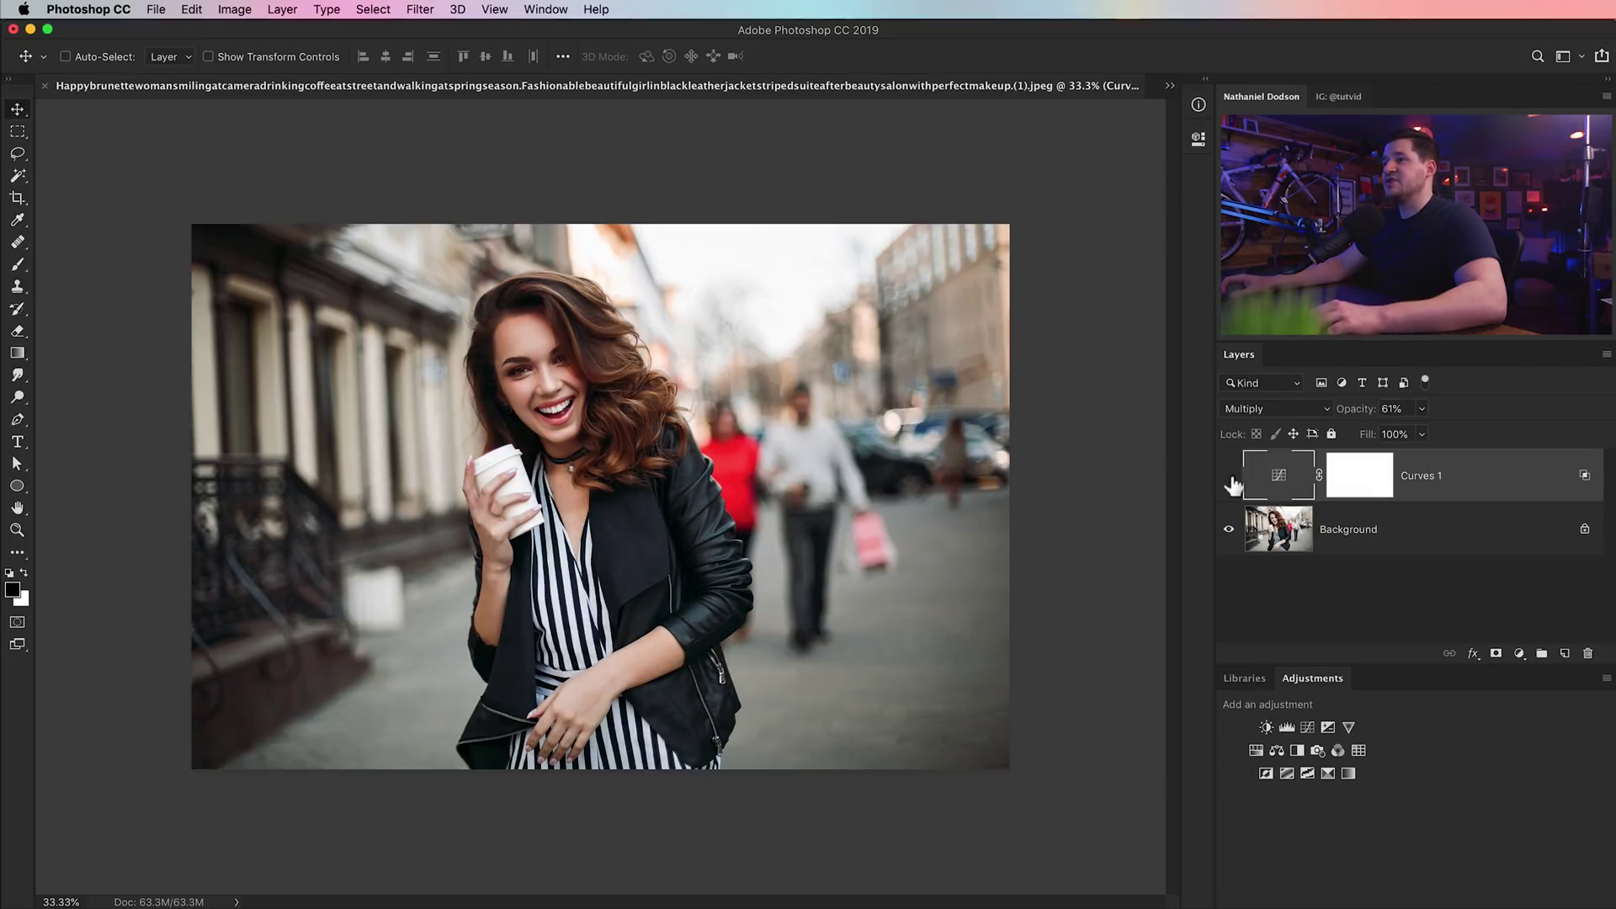
{"action": "left_click", "coordinate": [1228, 477]}
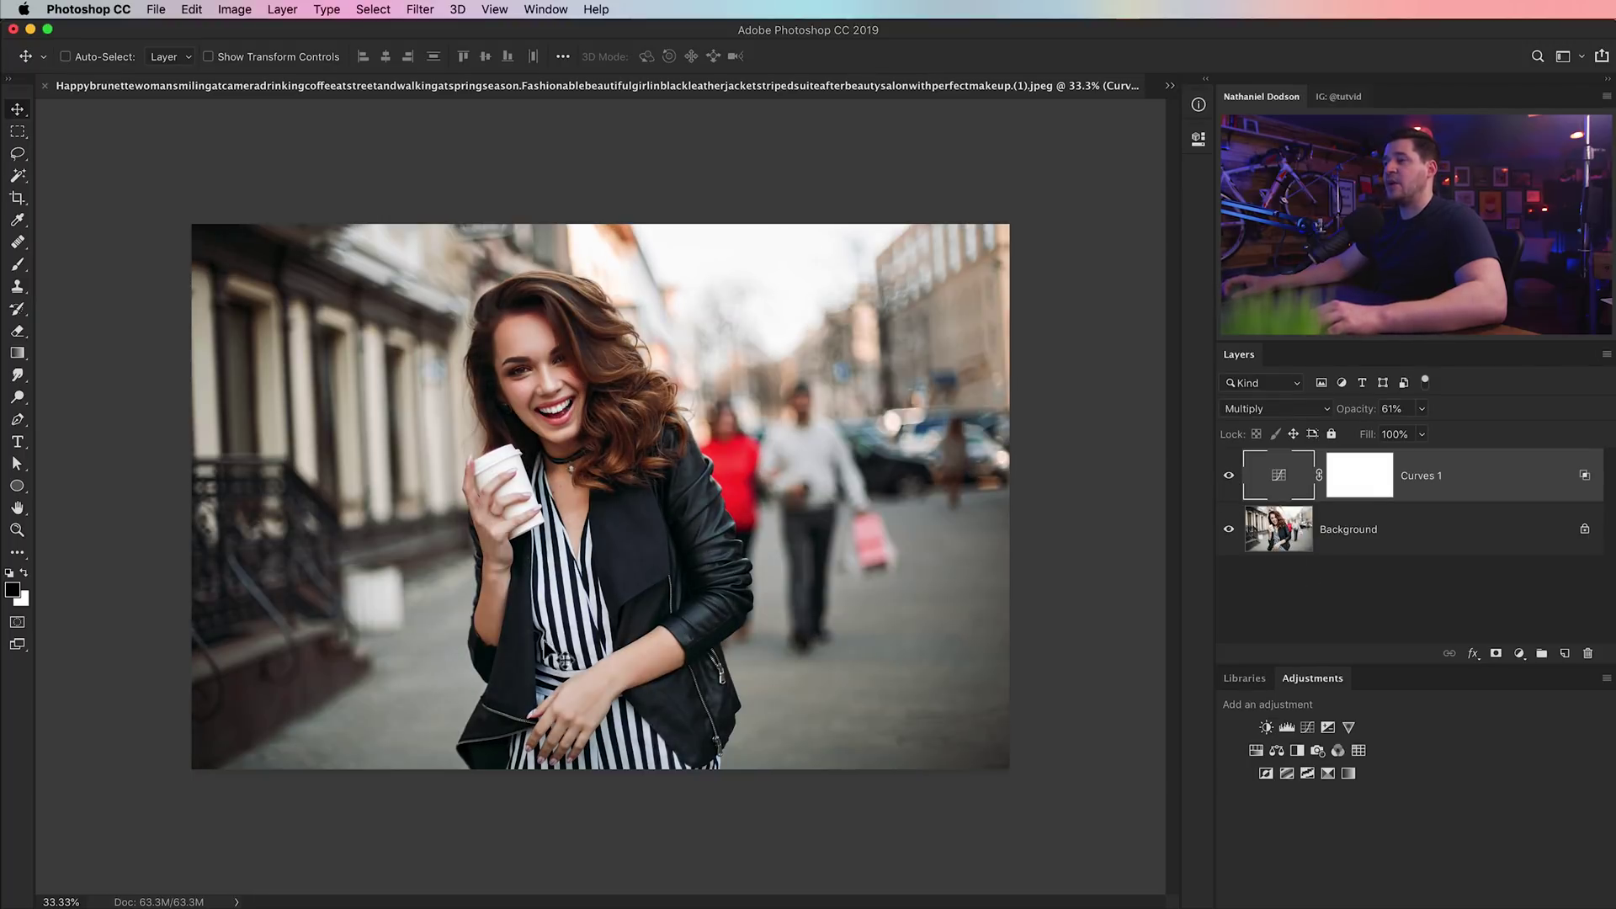
{"action": "left_click", "coordinate": [1228, 476]}
{"action": "left_click", "coordinate": [1229, 476]}
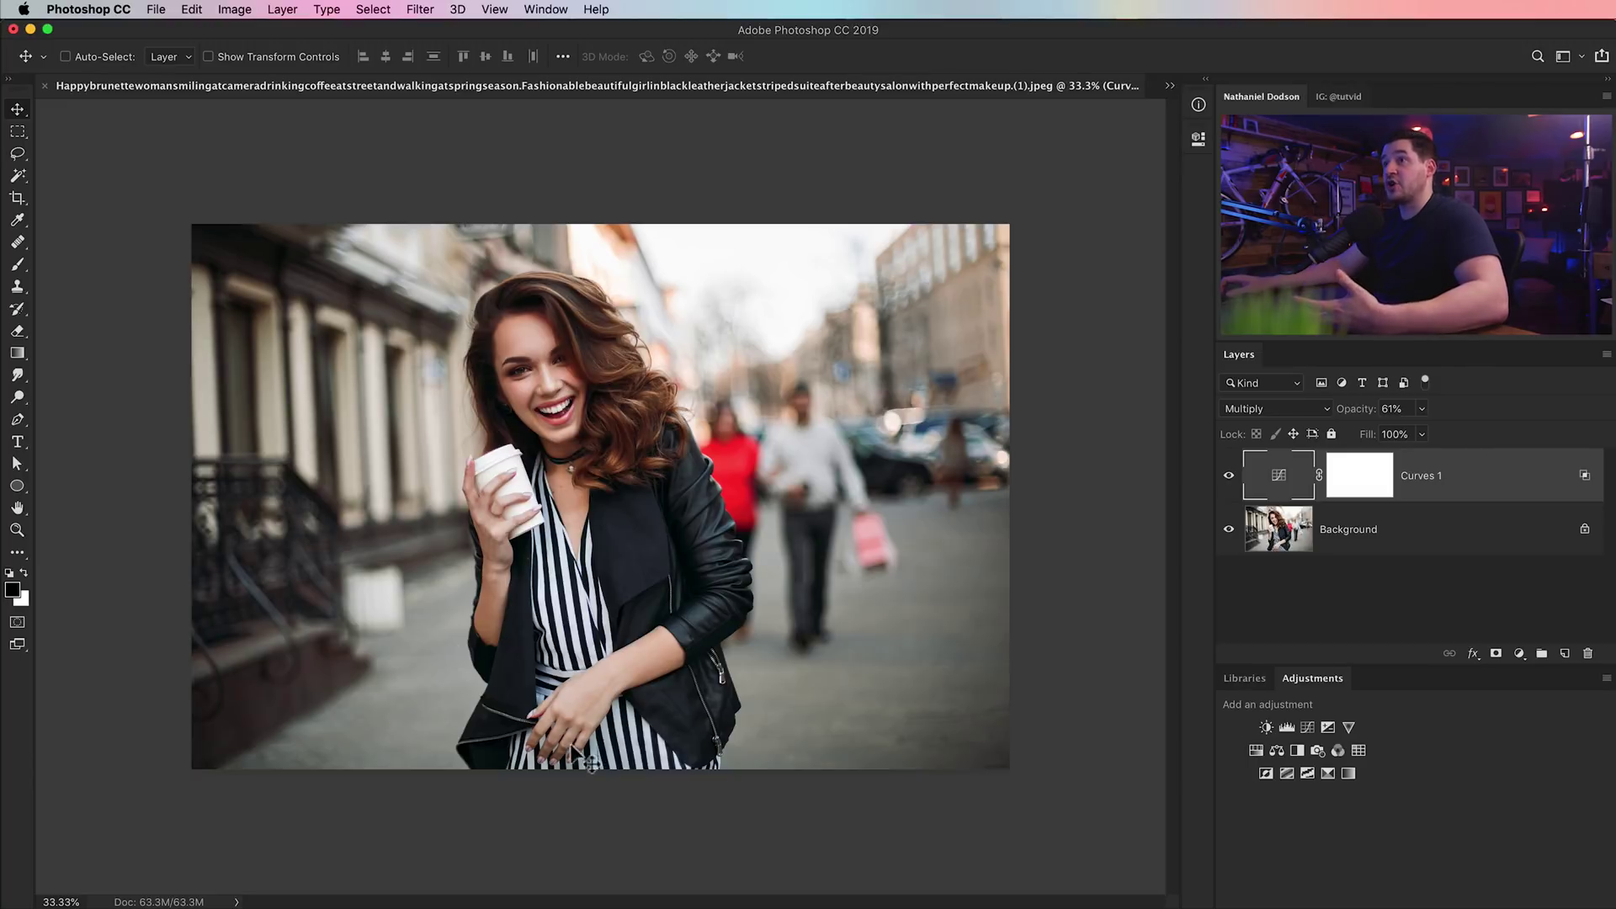
{"action": "double_click", "coordinate": [1495, 496]}
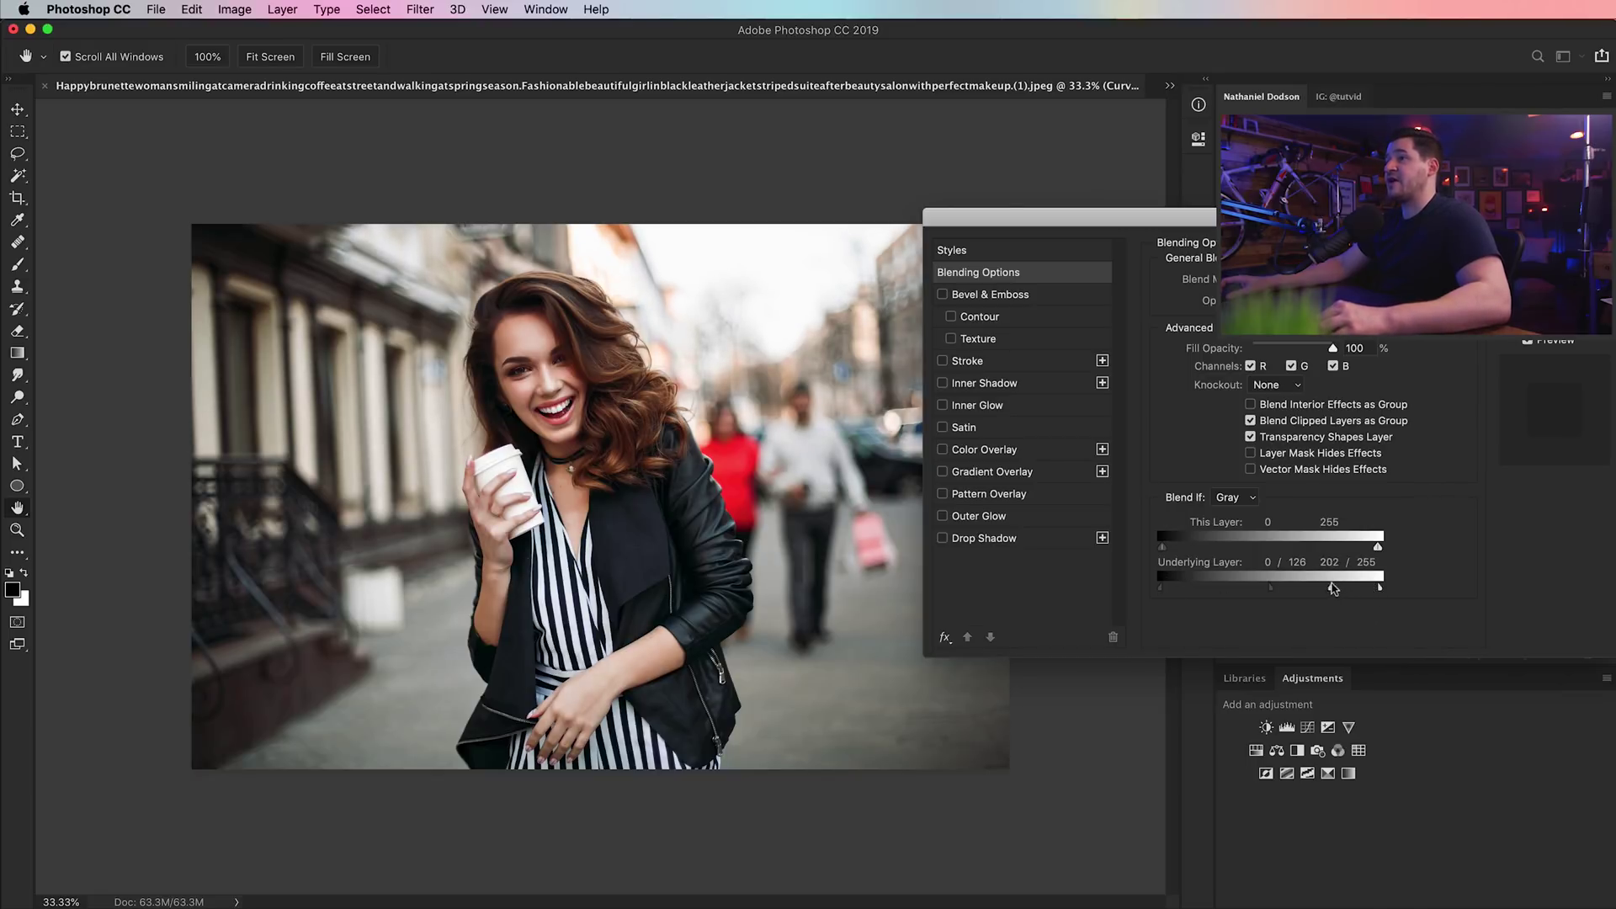
{"action": "left_click_drag", "start_coordinate": [1357, 589], "coordinate": [1355, 589]}
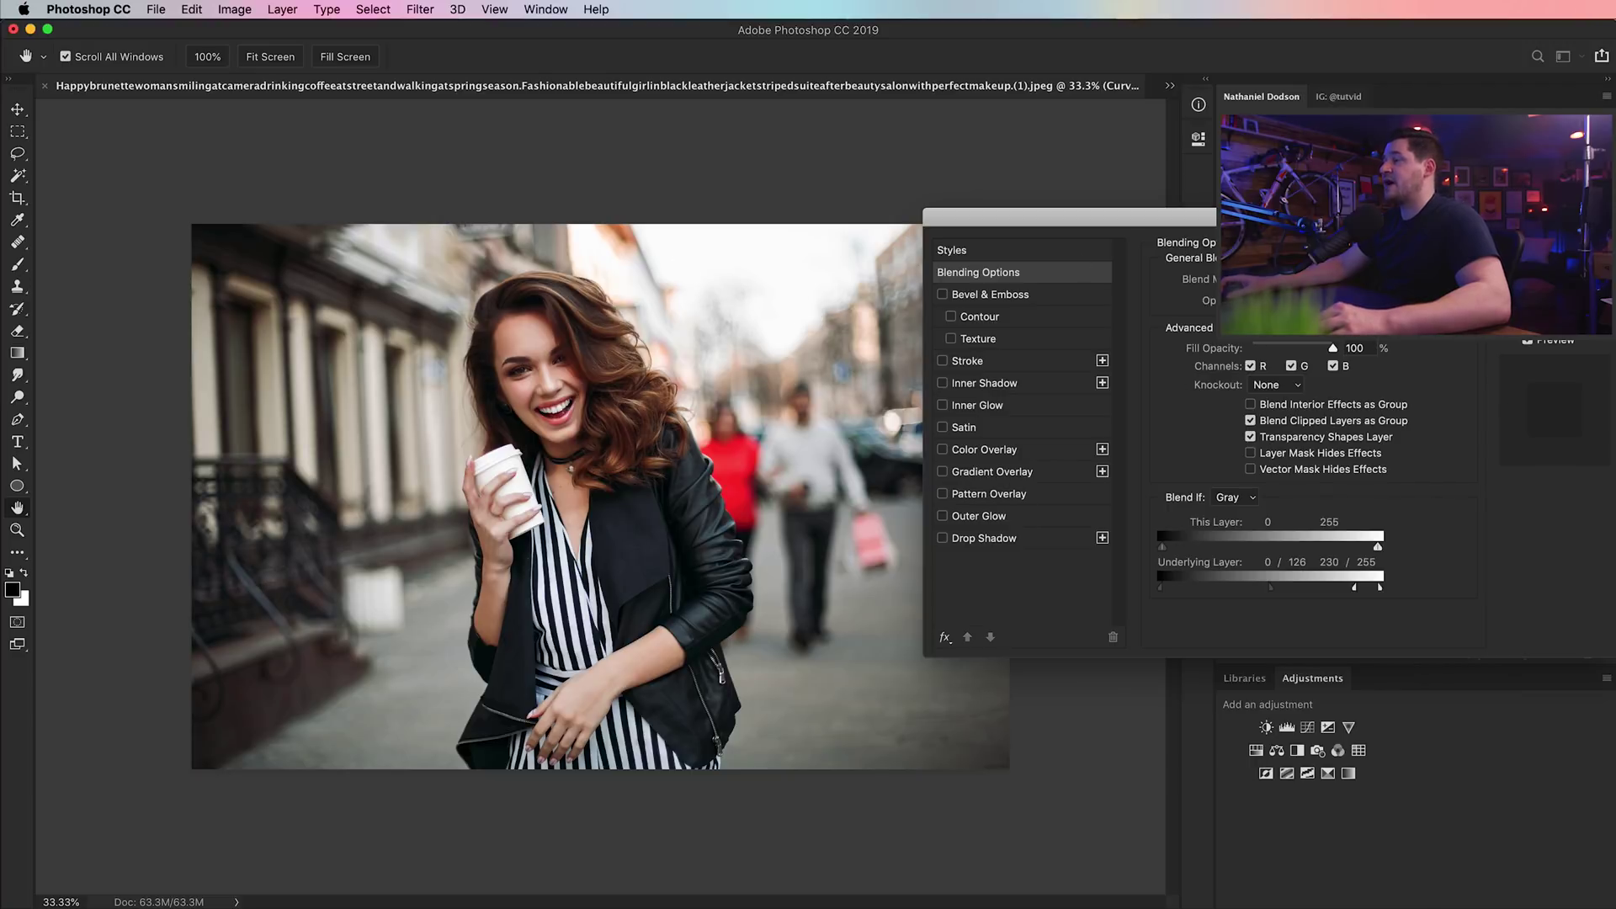
{"action": "key", "text": "Return"}
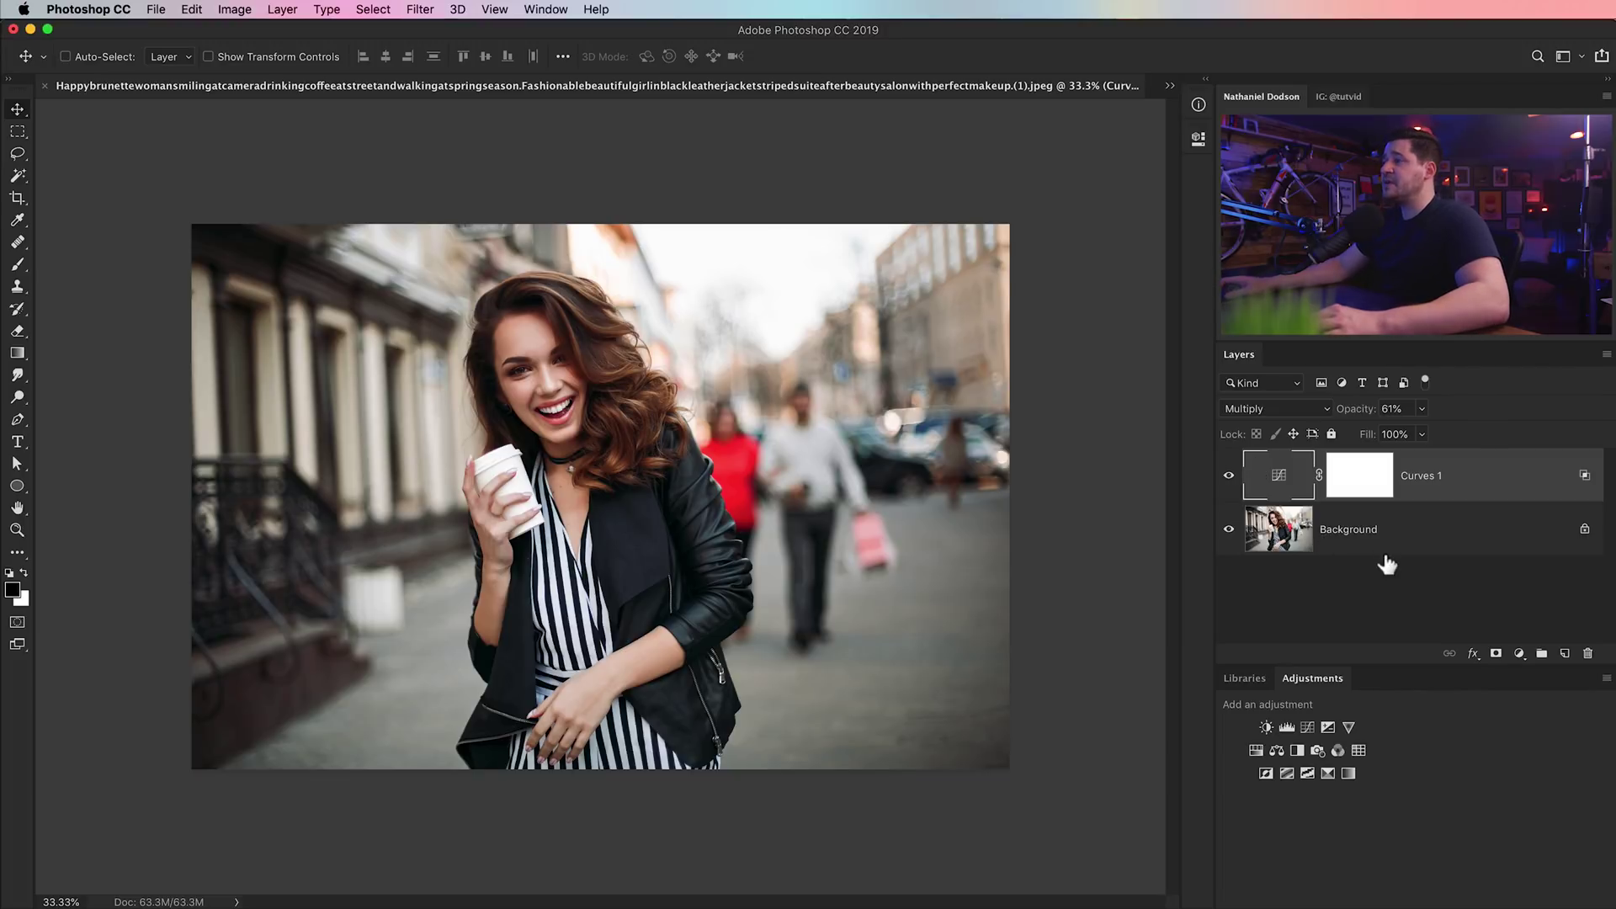
- Select the portrait's Background layer and open the Camera Raw Filter's Detail panel
{"action": "left_click", "coordinate": [1301, 545]}
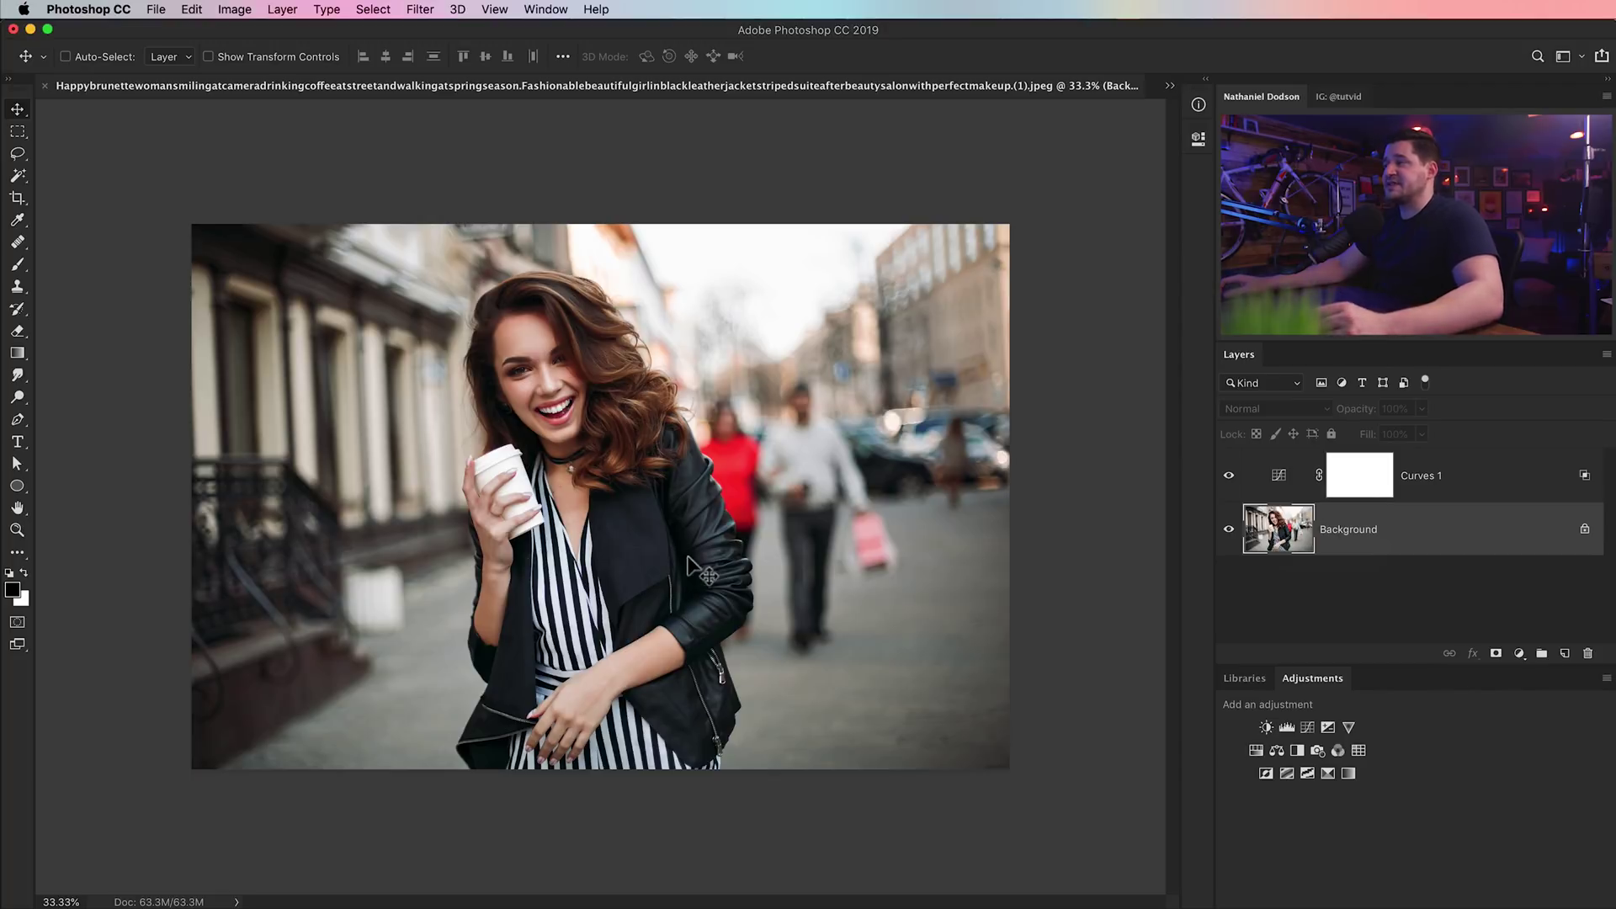
{"action": "left_click", "coordinate": [420, 9]}
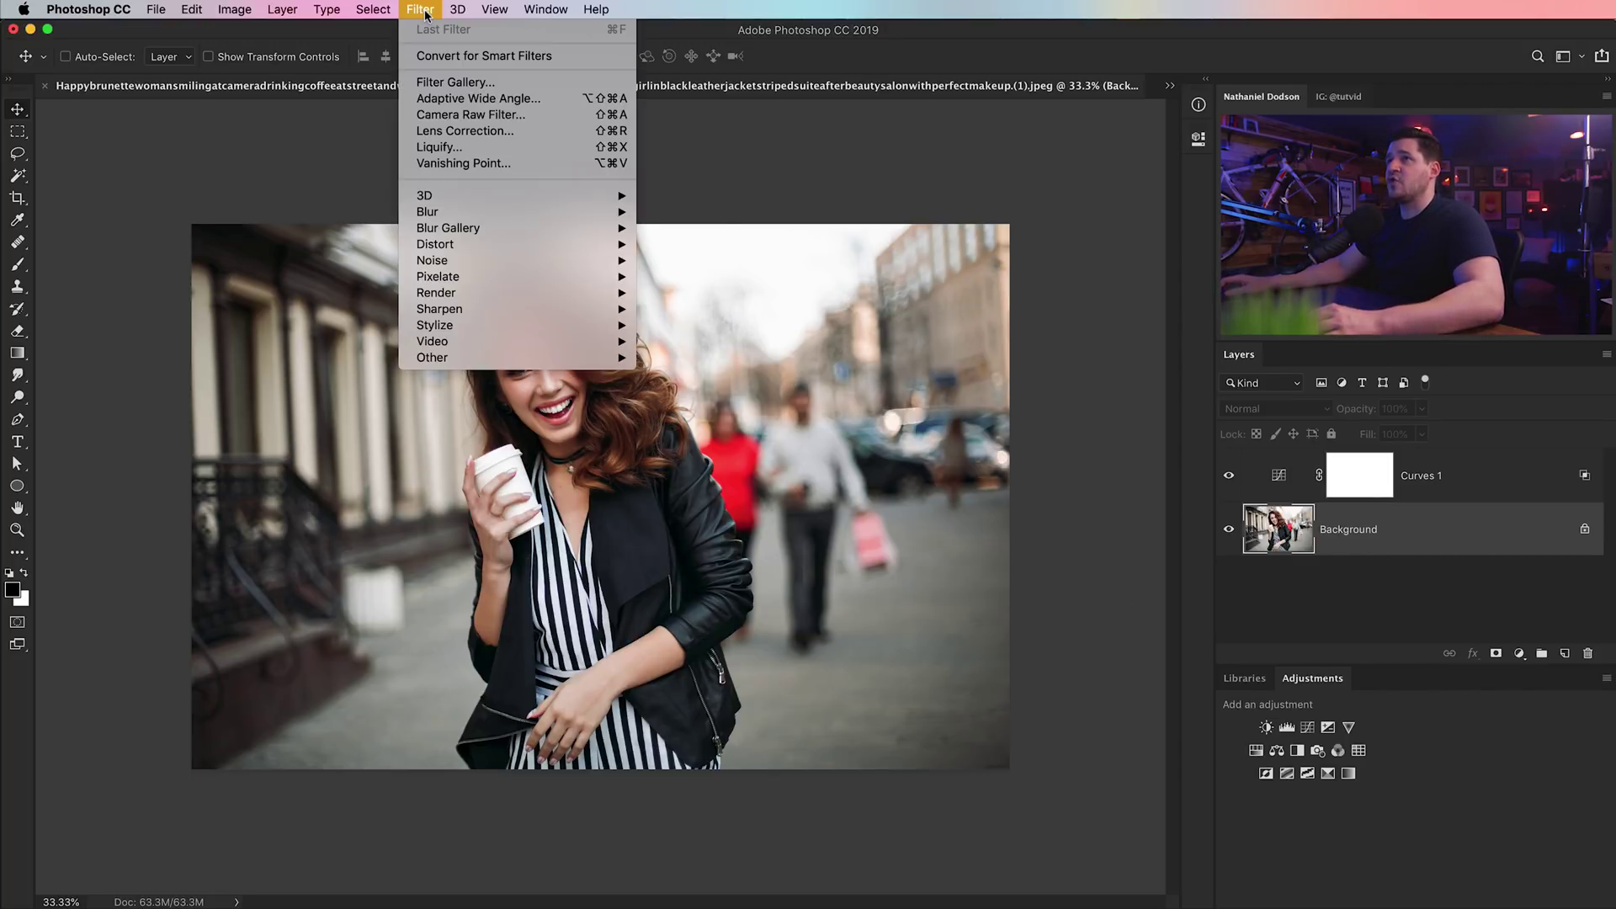
{"action": "left_click", "coordinate": [526, 115]}
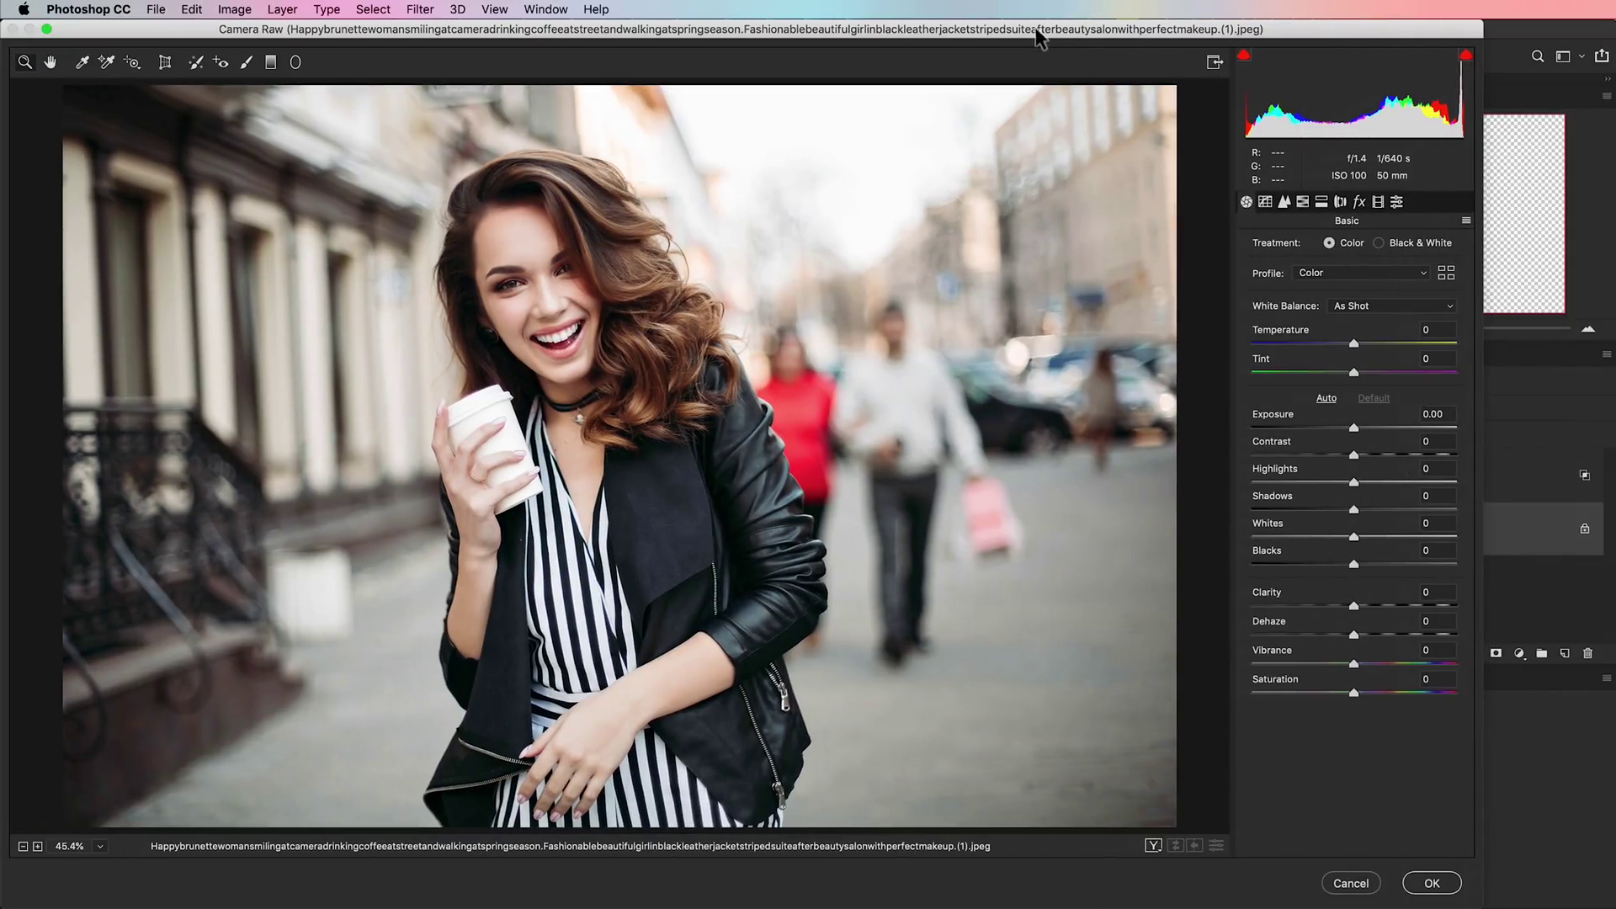
{"action": "left_click", "coordinate": [1284, 202]}
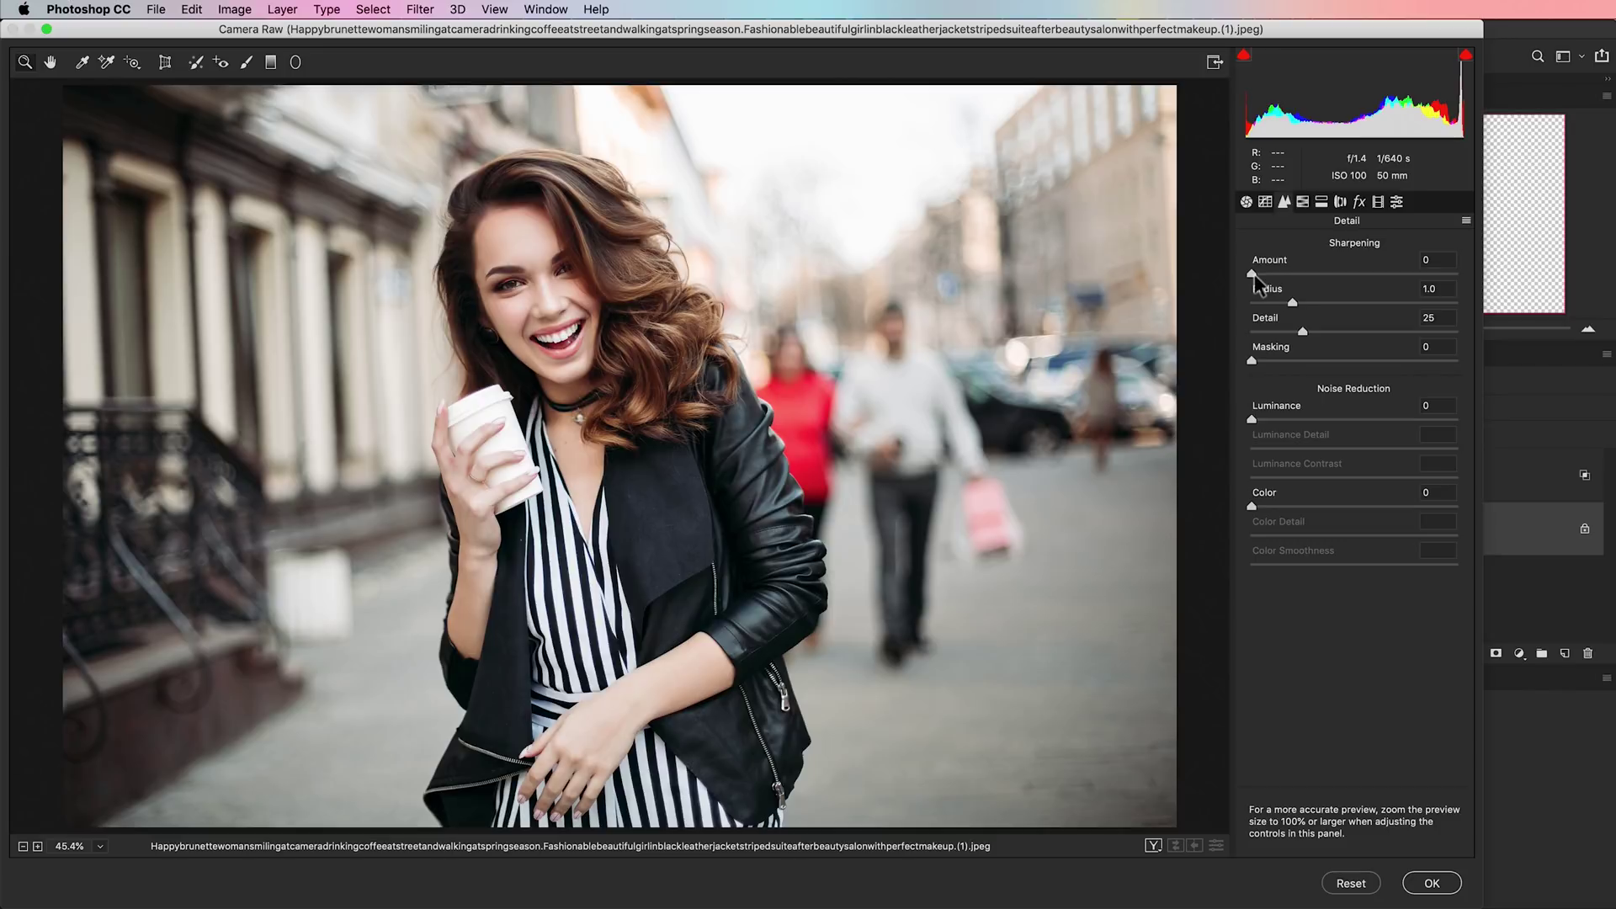
- Set Camera Raw sharpening to Amount 76, Radius 0.8, Detail 12, checking the face at 100%
{"action": "left_click_drag", "start_coordinate": [1253, 274], "coordinate": [1299, 289]}
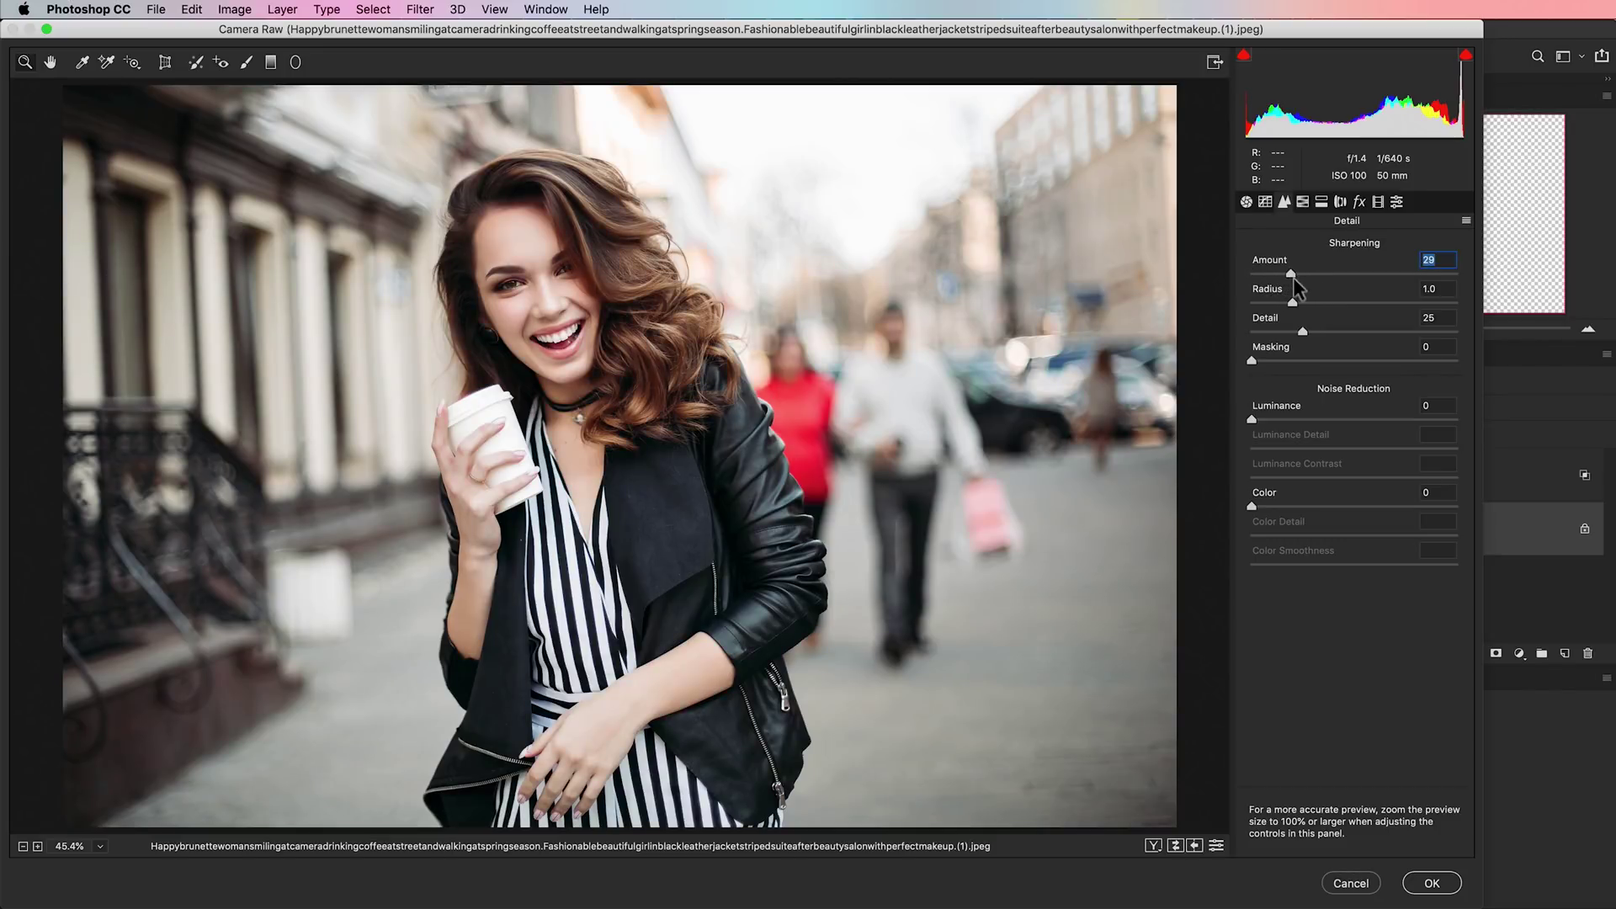
{"action": "double_click", "coordinate": [25, 63]}
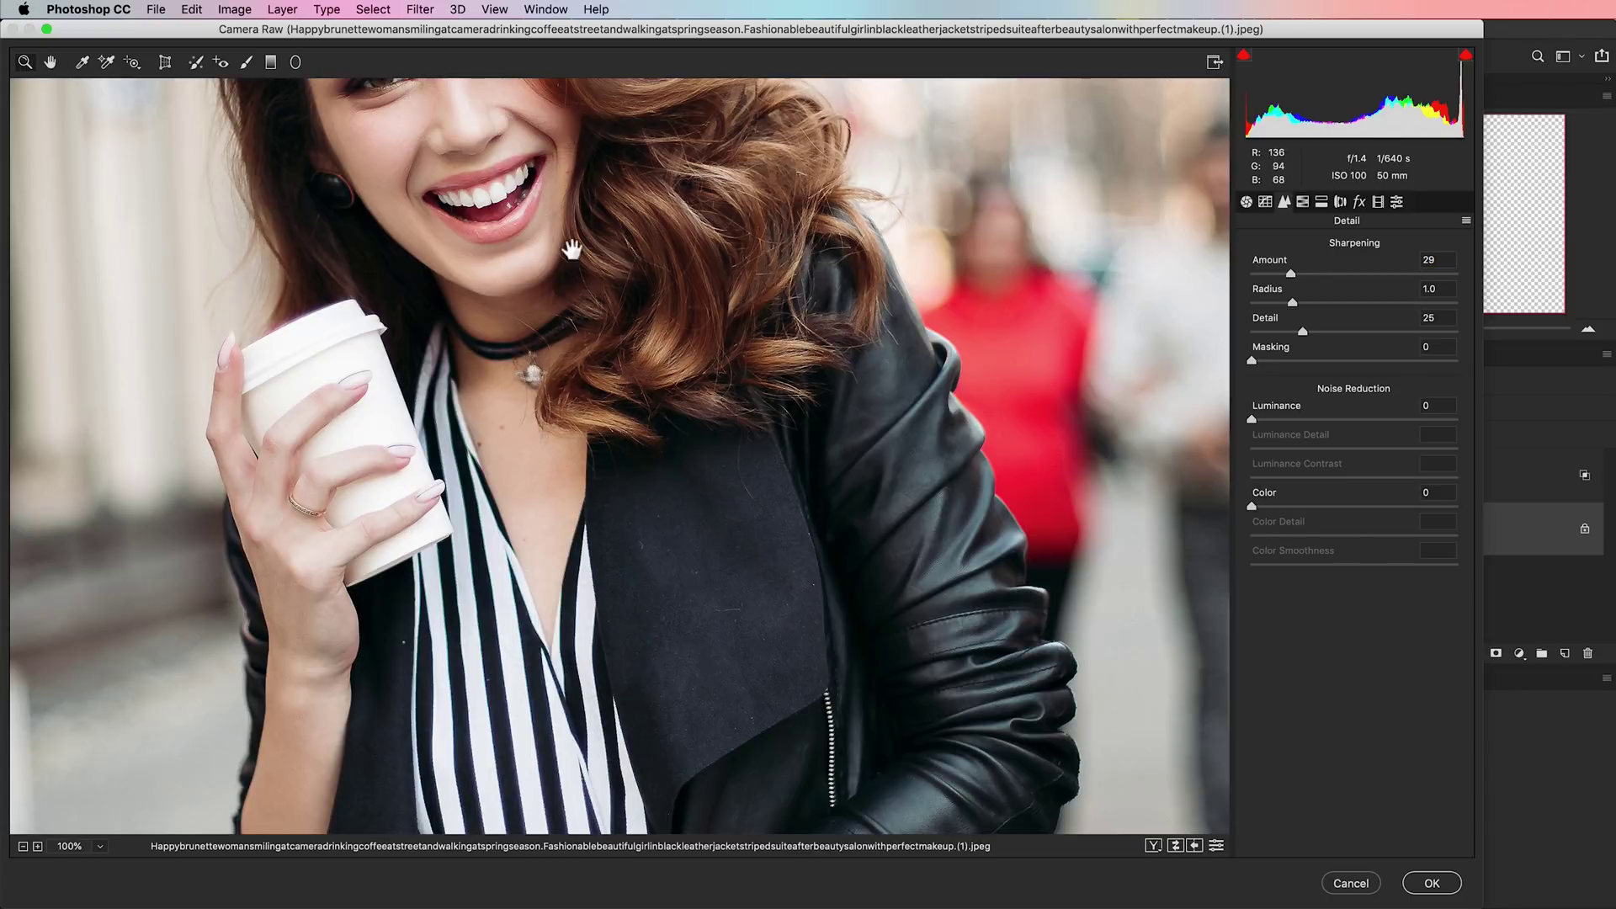
{"action": "left_click_drag", "start_coordinate": [572, 250], "coordinate": [699, 453]}
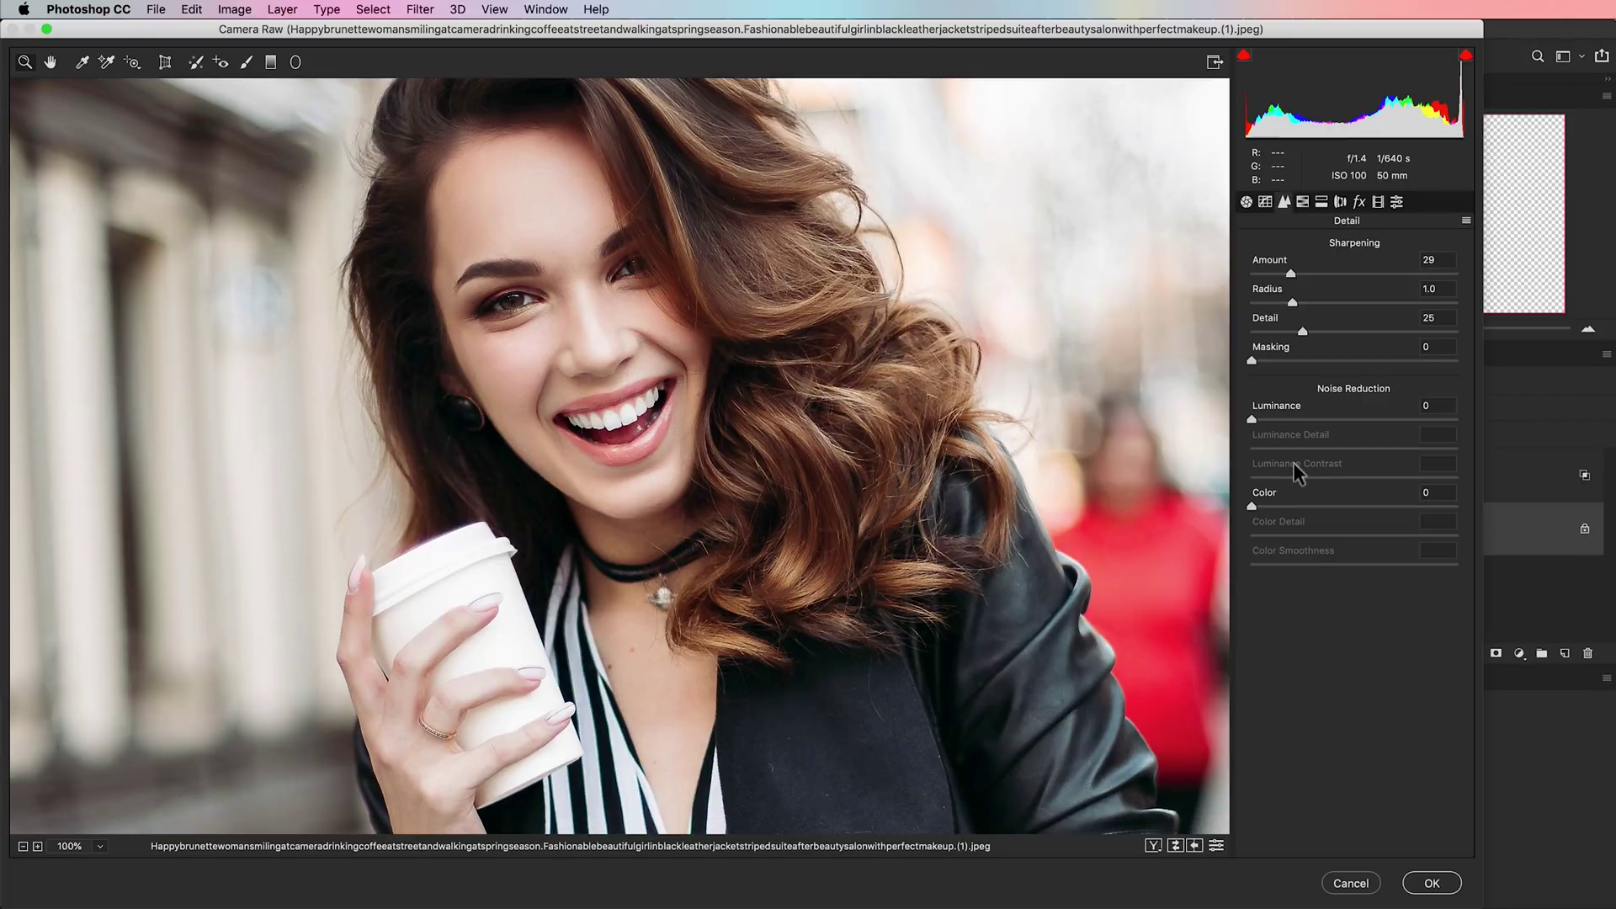
{"action": "left_click_drag", "start_coordinate": [1292, 277], "coordinate": [1366, 286]}
{"action": "mouse_move", "coordinate": [1293, 304]}
{"action": "left_mouse_down"}
{"action": "mouse_move", "coordinate": [1346, 306]}
{"action": "mouse_move", "coordinate": [1285, 309]}
{"action": "left_mouse_up"}
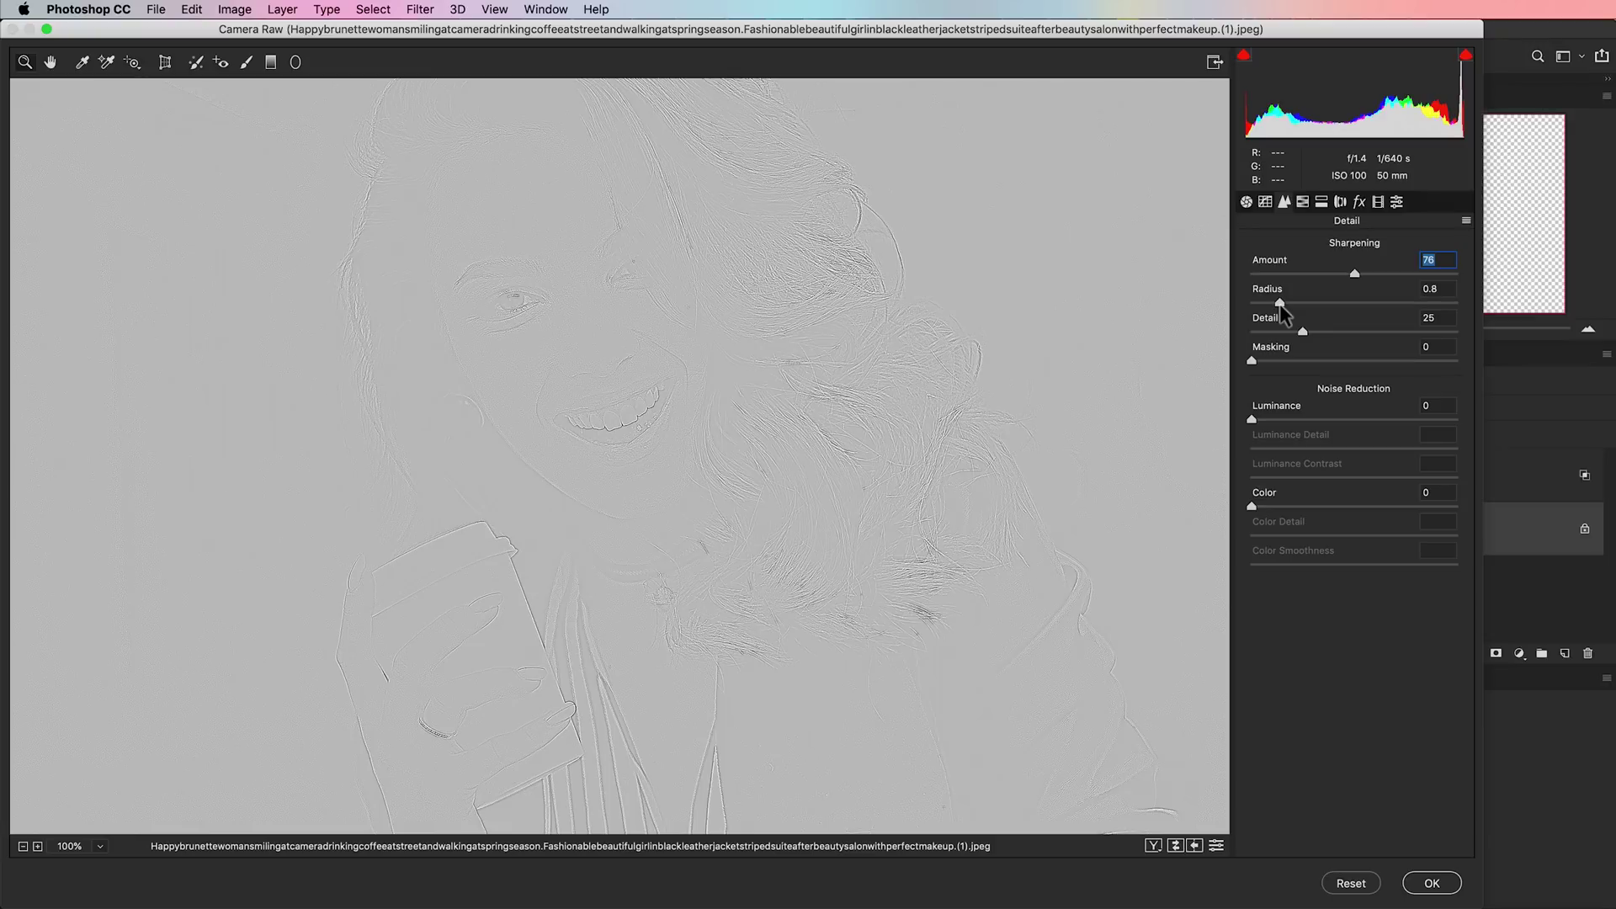
{"action": "mouse_move", "coordinate": [1281, 307]}
{"action": "left_mouse_down"}
{"action": "mouse_move", "coordinate": [1335, 337]}
{"action": "mouse_move", "coordinate": [1276, 332]}
{"action": "left_mouse_up"}
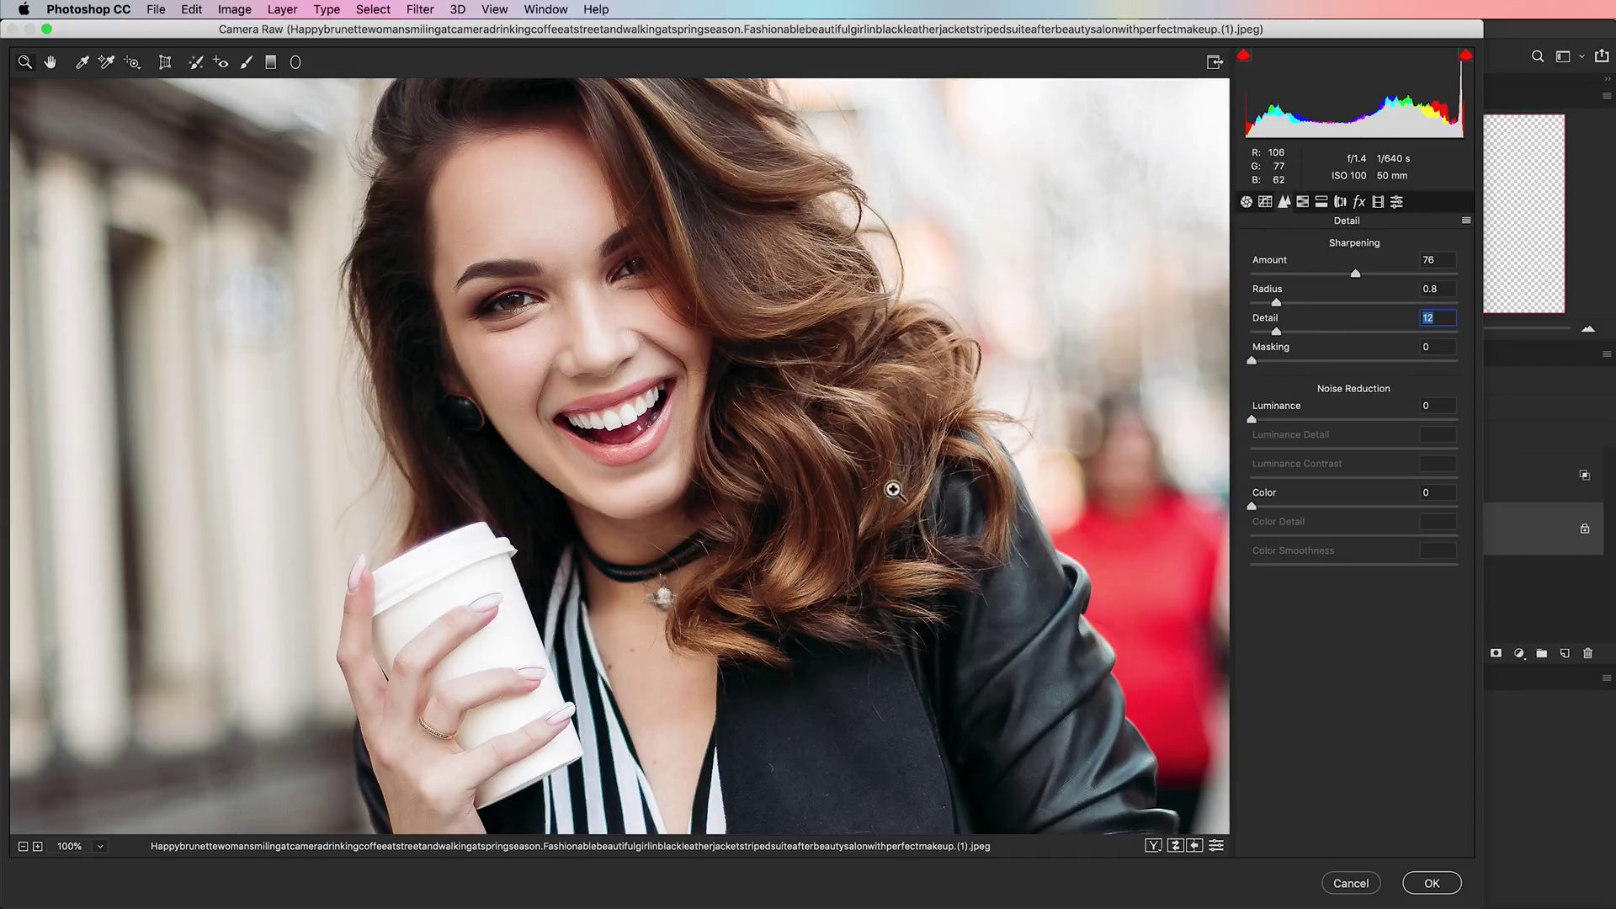
{"action": "key", "text": "super+minus"}
{"action": "key", "text": "super+minus"}
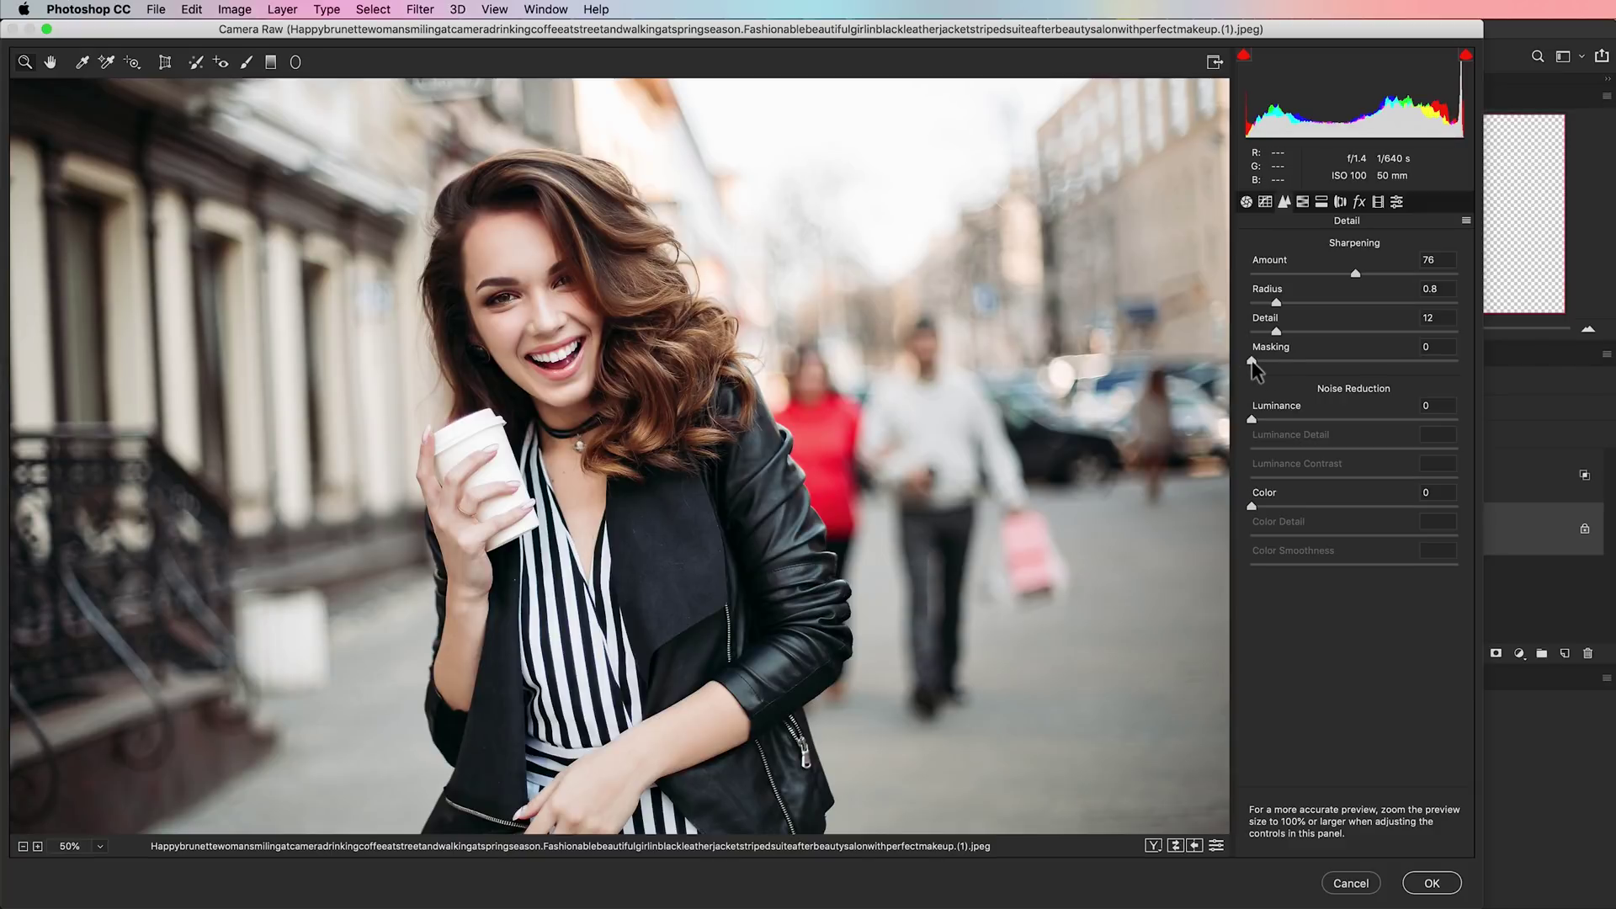
- Raise sharpening Masking to 30 and inspect the background magnified to 200%
{"action": "left_click_drag", "start_coordinate": [1252, 362], "coordinate": [1314, 367]}
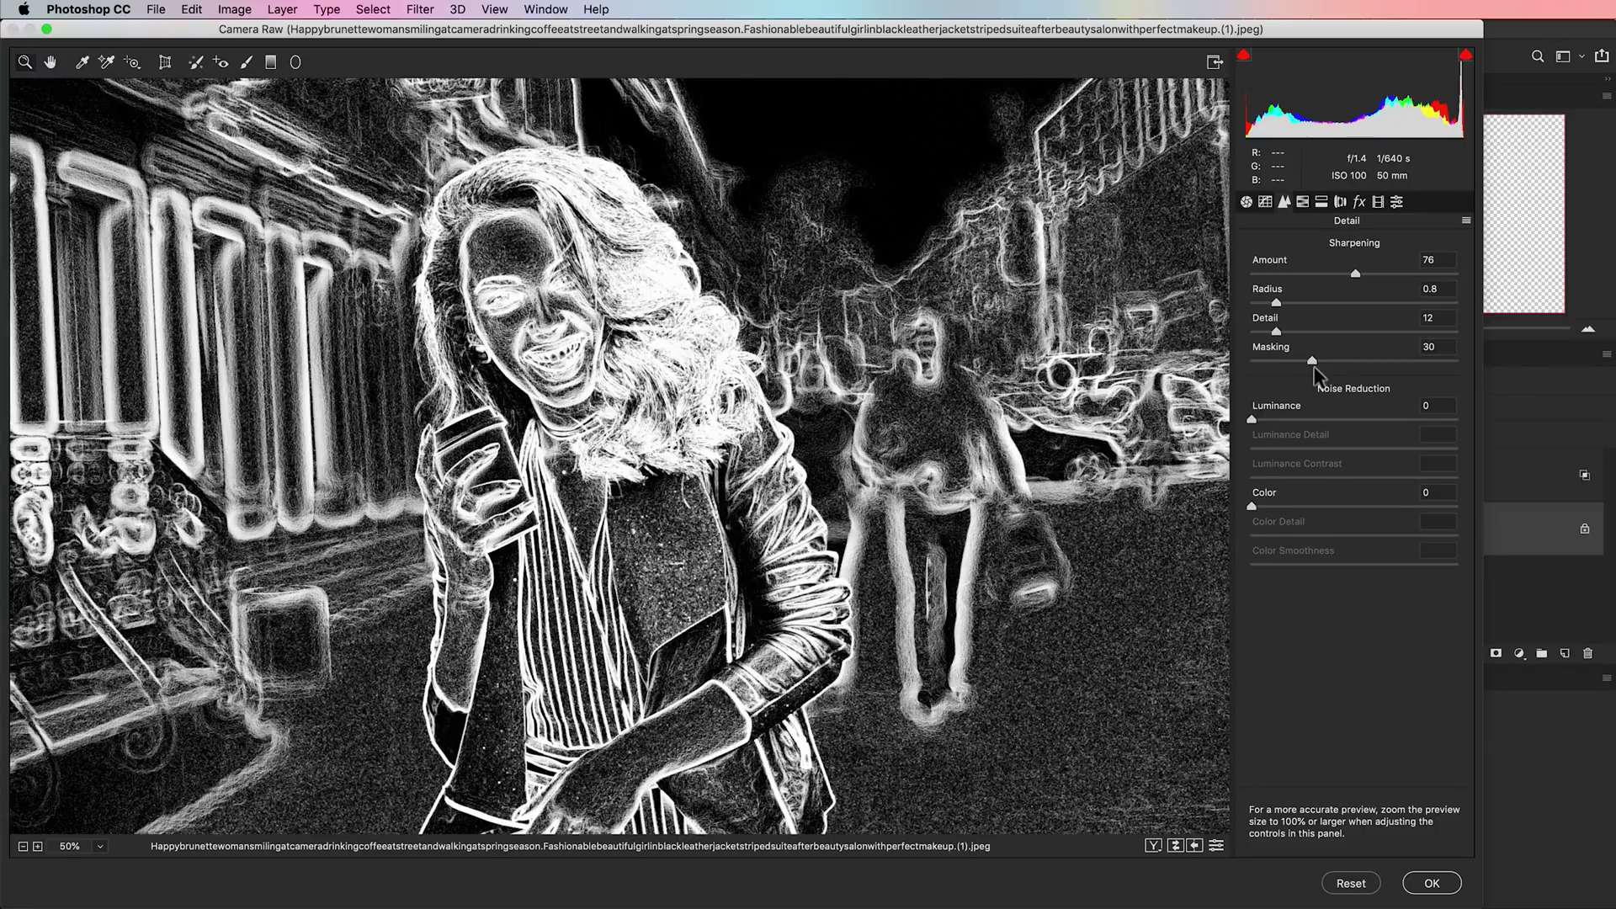
{"action": "left_click_drag", "start_coordinate": [1315, 366], "coordinate": [1315, 366]}
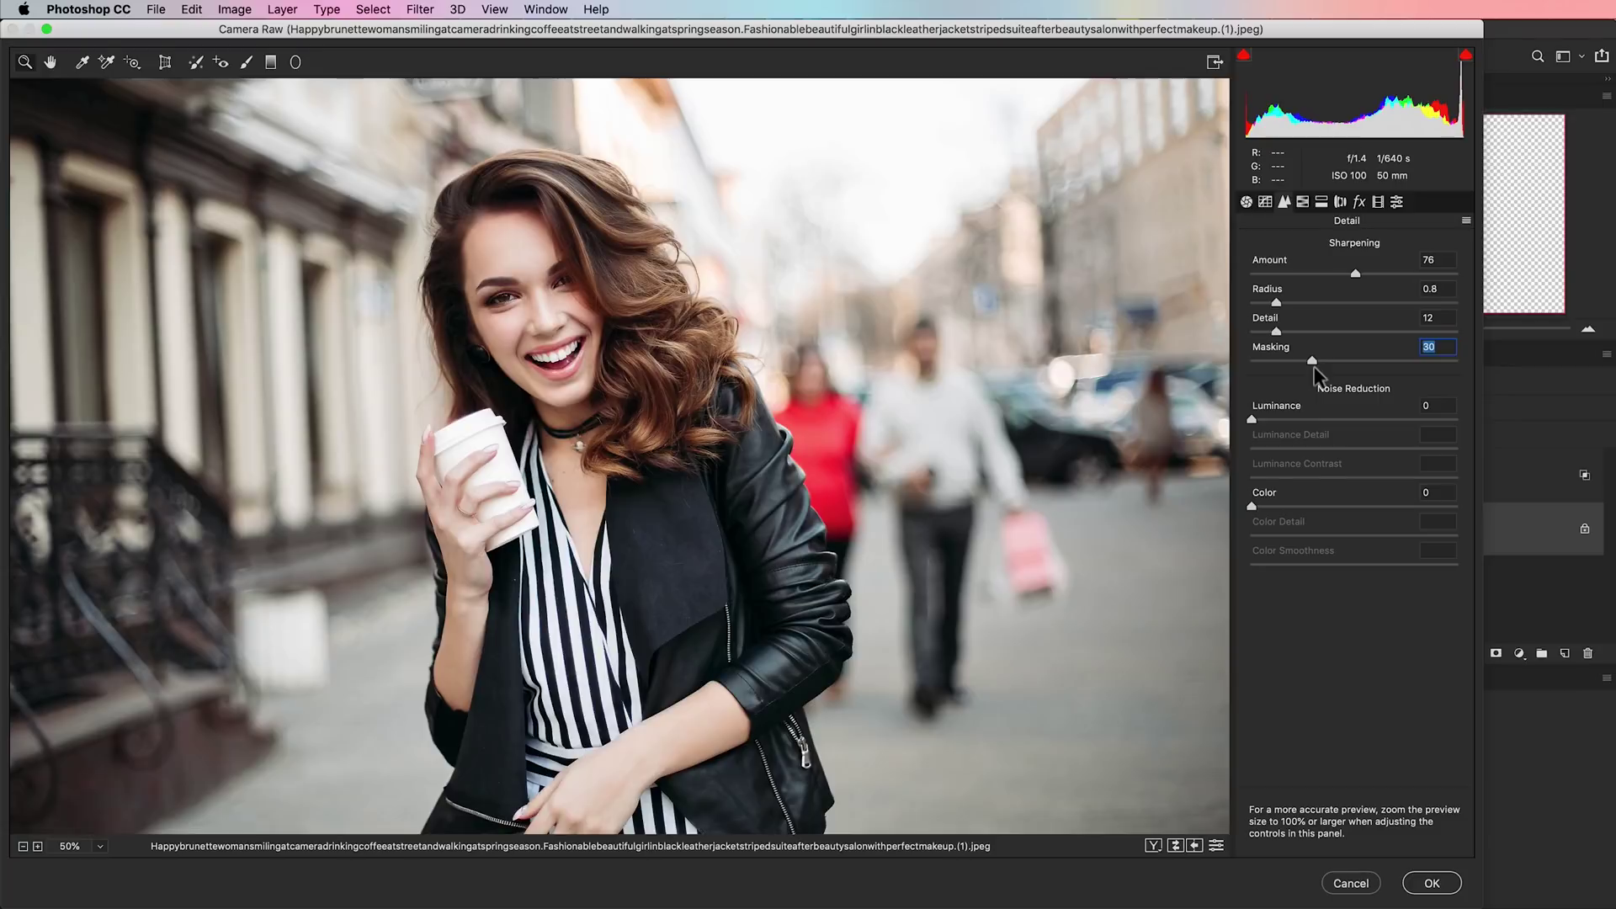
{"action": "left_click", "coordinate": [906, 215]}
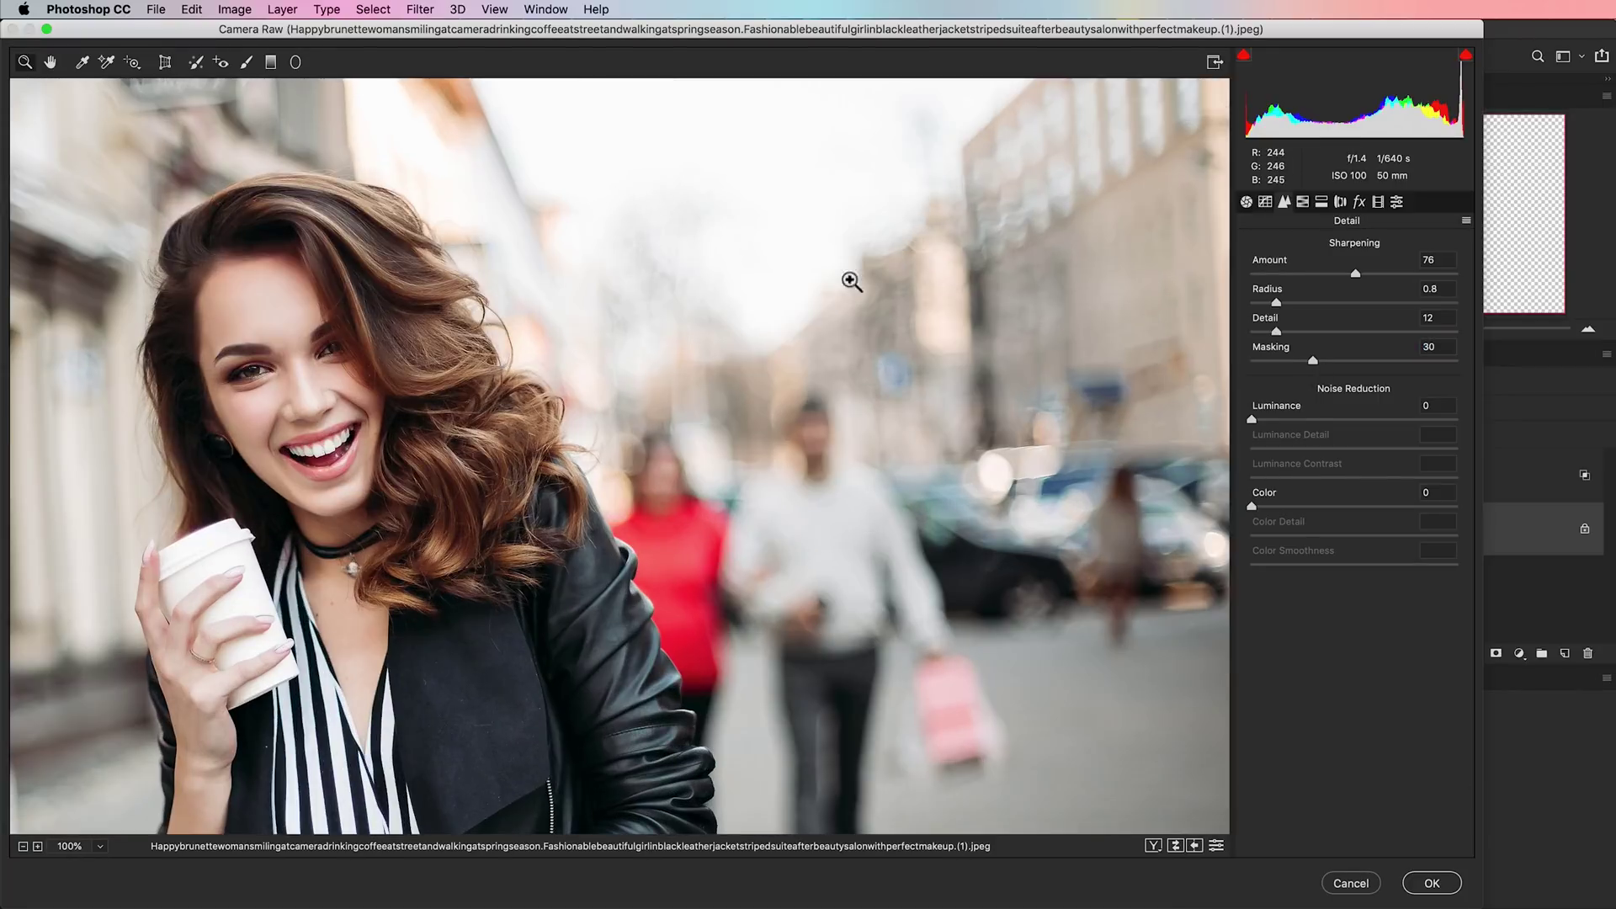
{"action": "left_click", "coordinate": [783, 375]}
{"action": "left_click", "coordinate": [640, 370]}
{"action": "left_click_drag", "start_coordinate": [487, 372], "coordinate": [927, 401]}
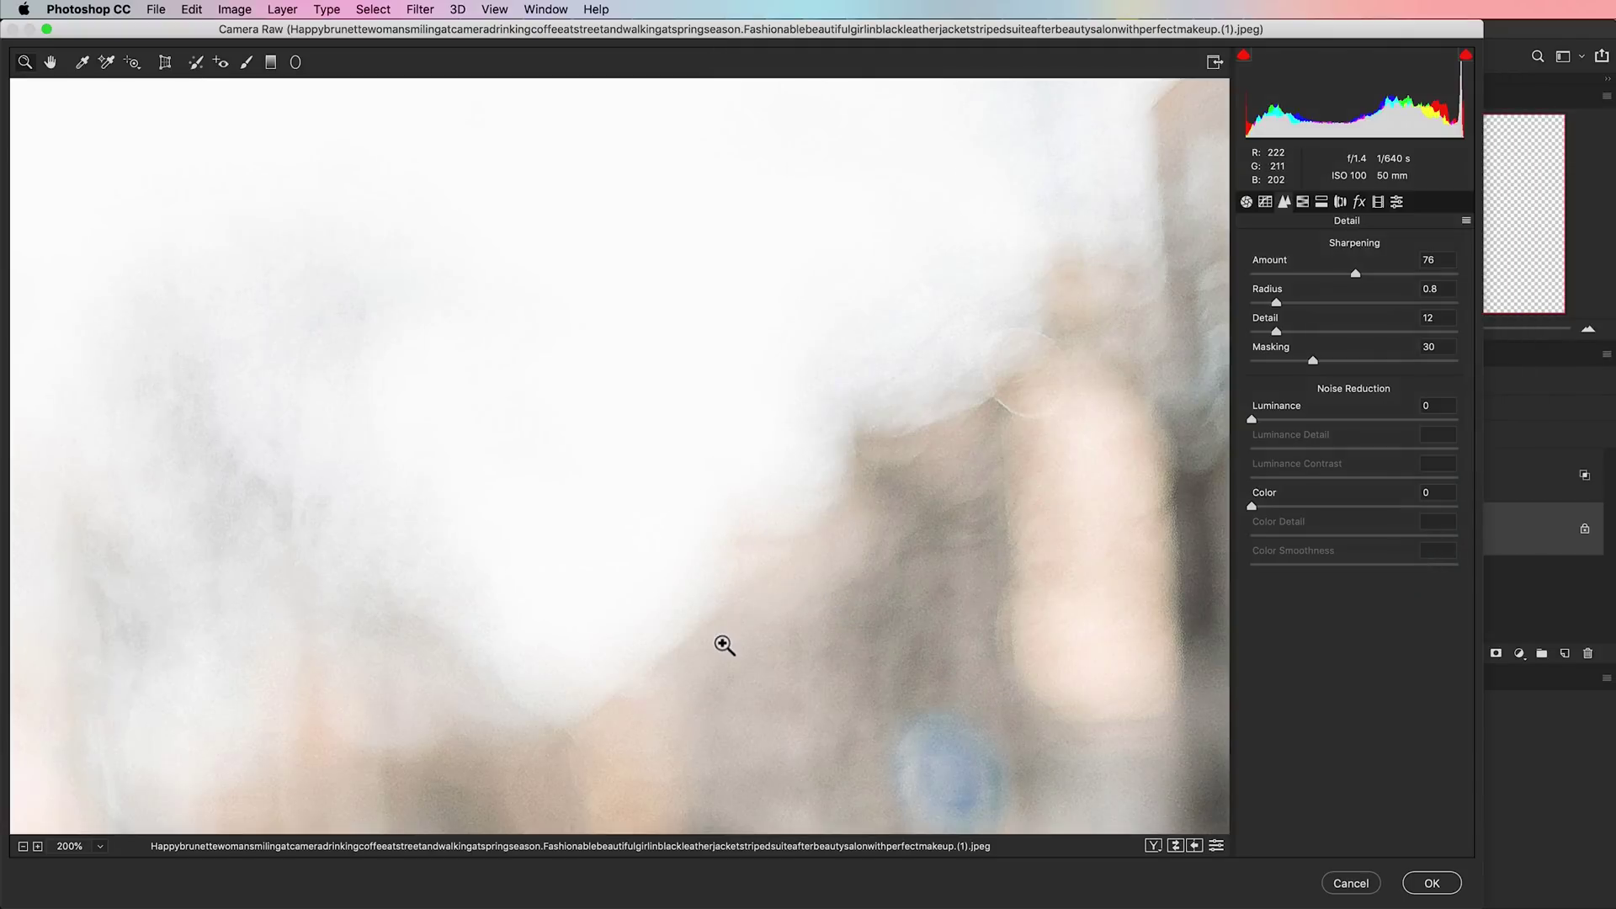
{"action": "key", "text": "super+0"}
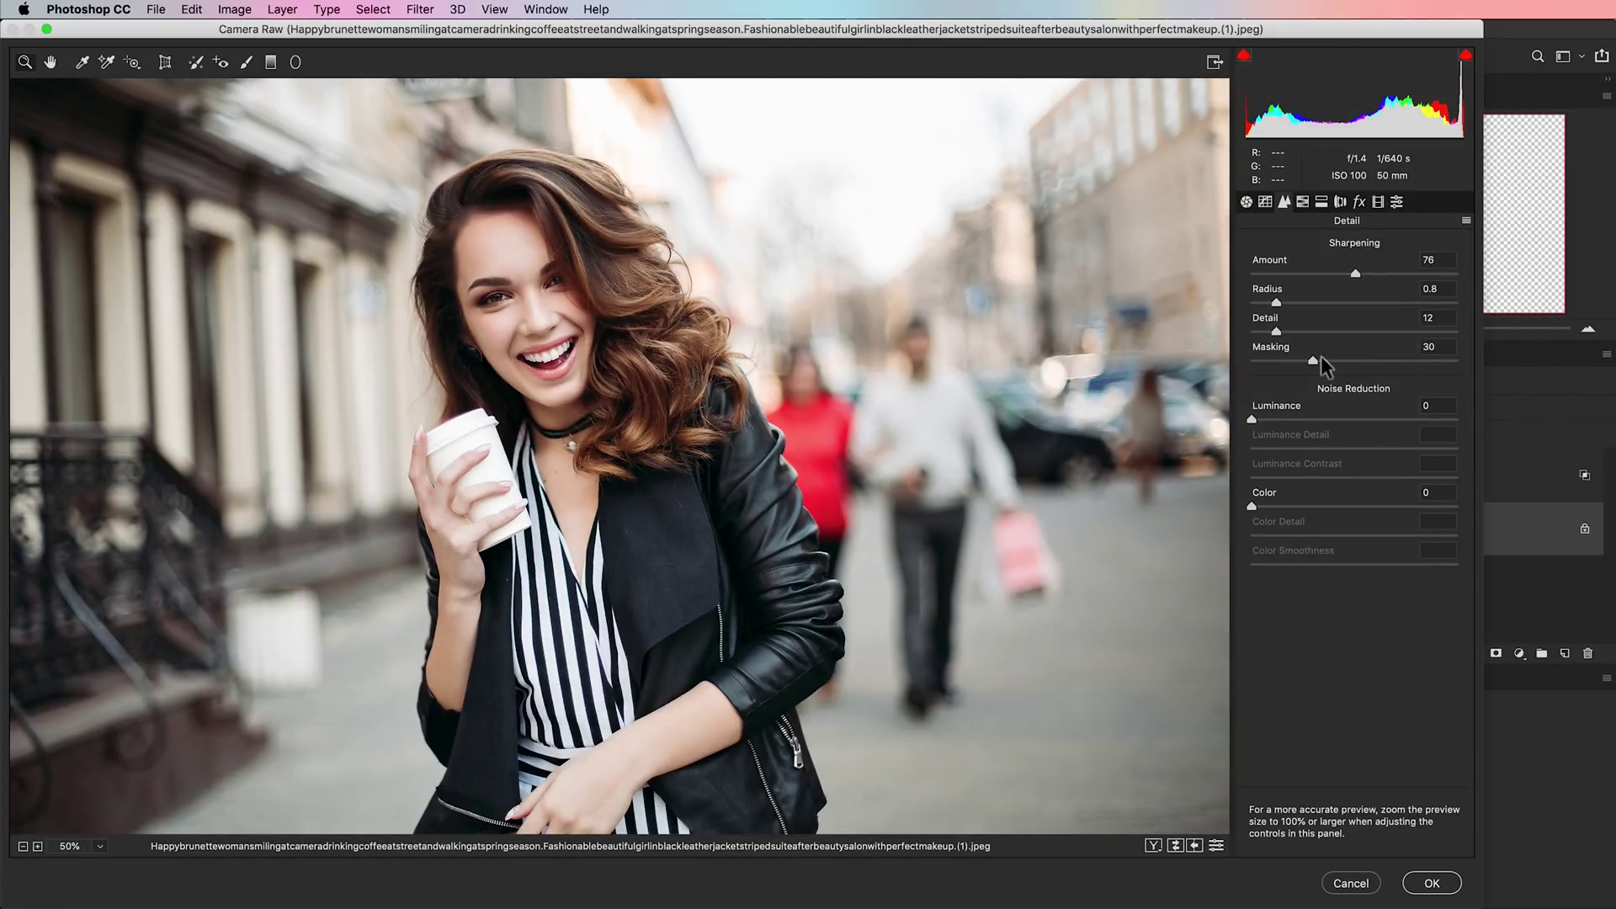
- Increase sharpening Masking to 44 and apply the Camera Raw filter
{"action": "left_click_drag", "start_coordinate": [1312, 362], "coordinate": [1347, 365]}
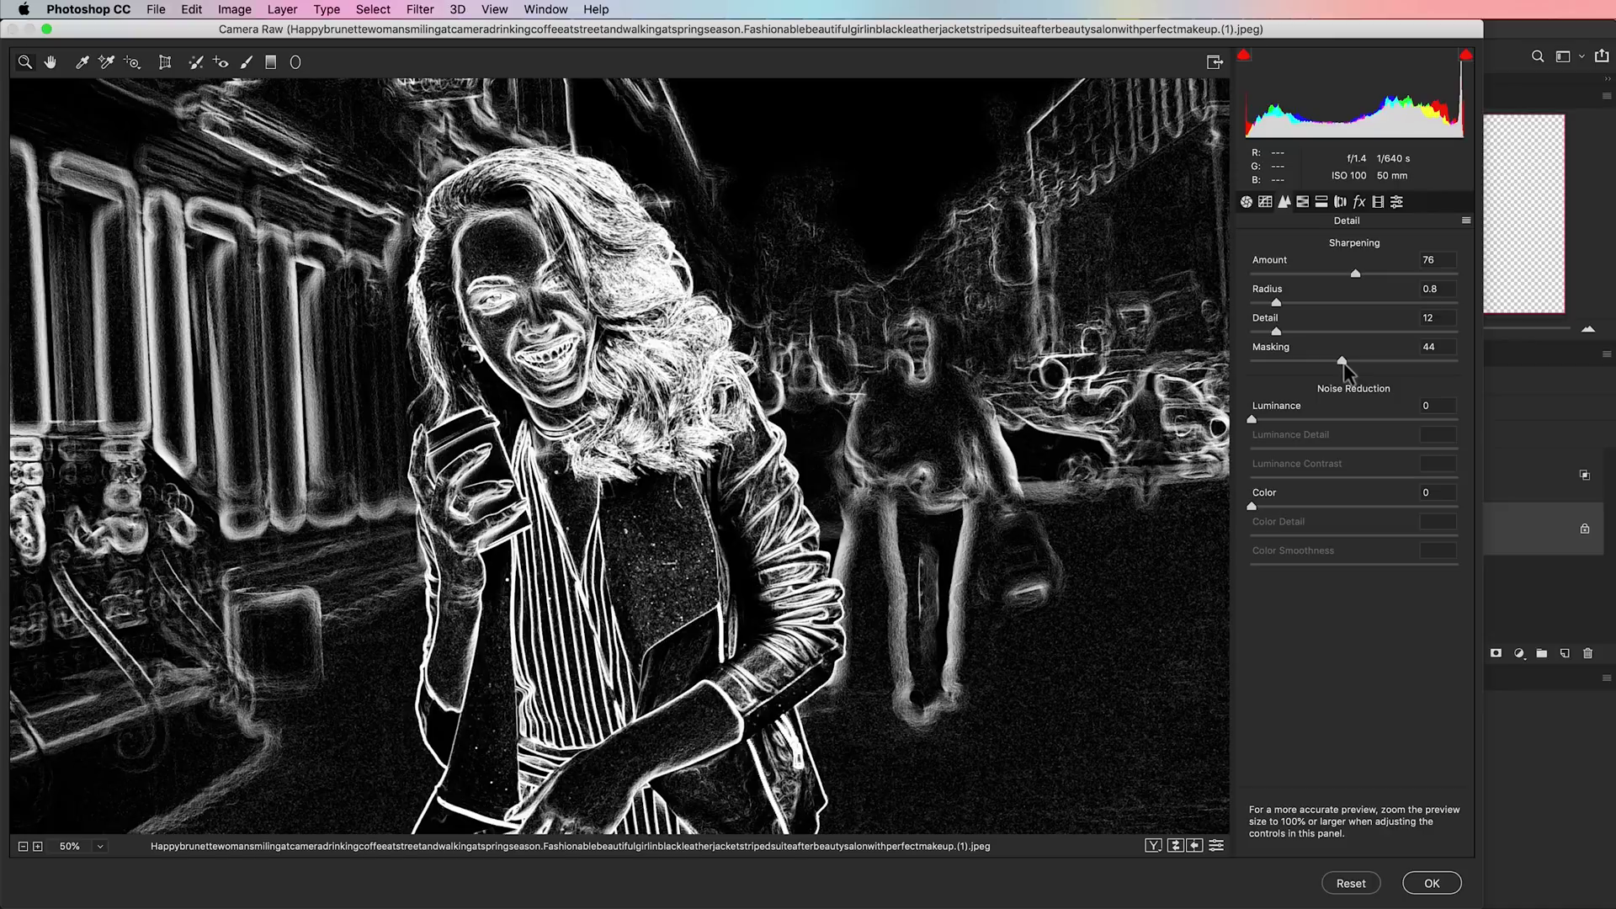
{"action": "left_click_drag", "start_coordinate": [1345, 364], "coordinate": [1345, 362]}
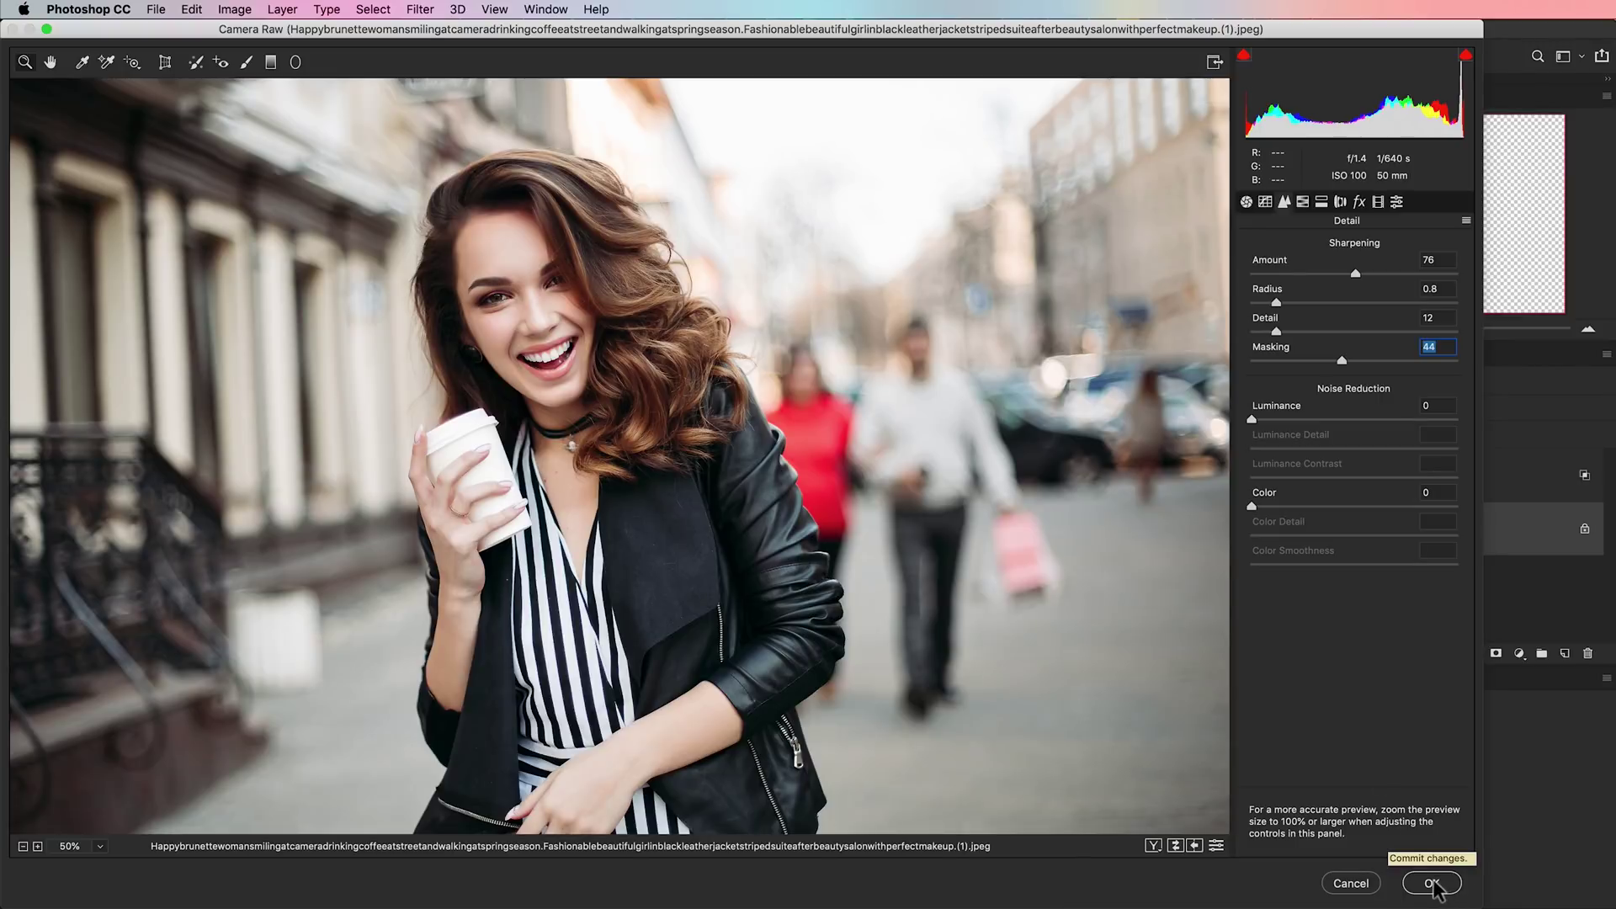
{"action": "left_click", "coordinate": [1433, 884]}
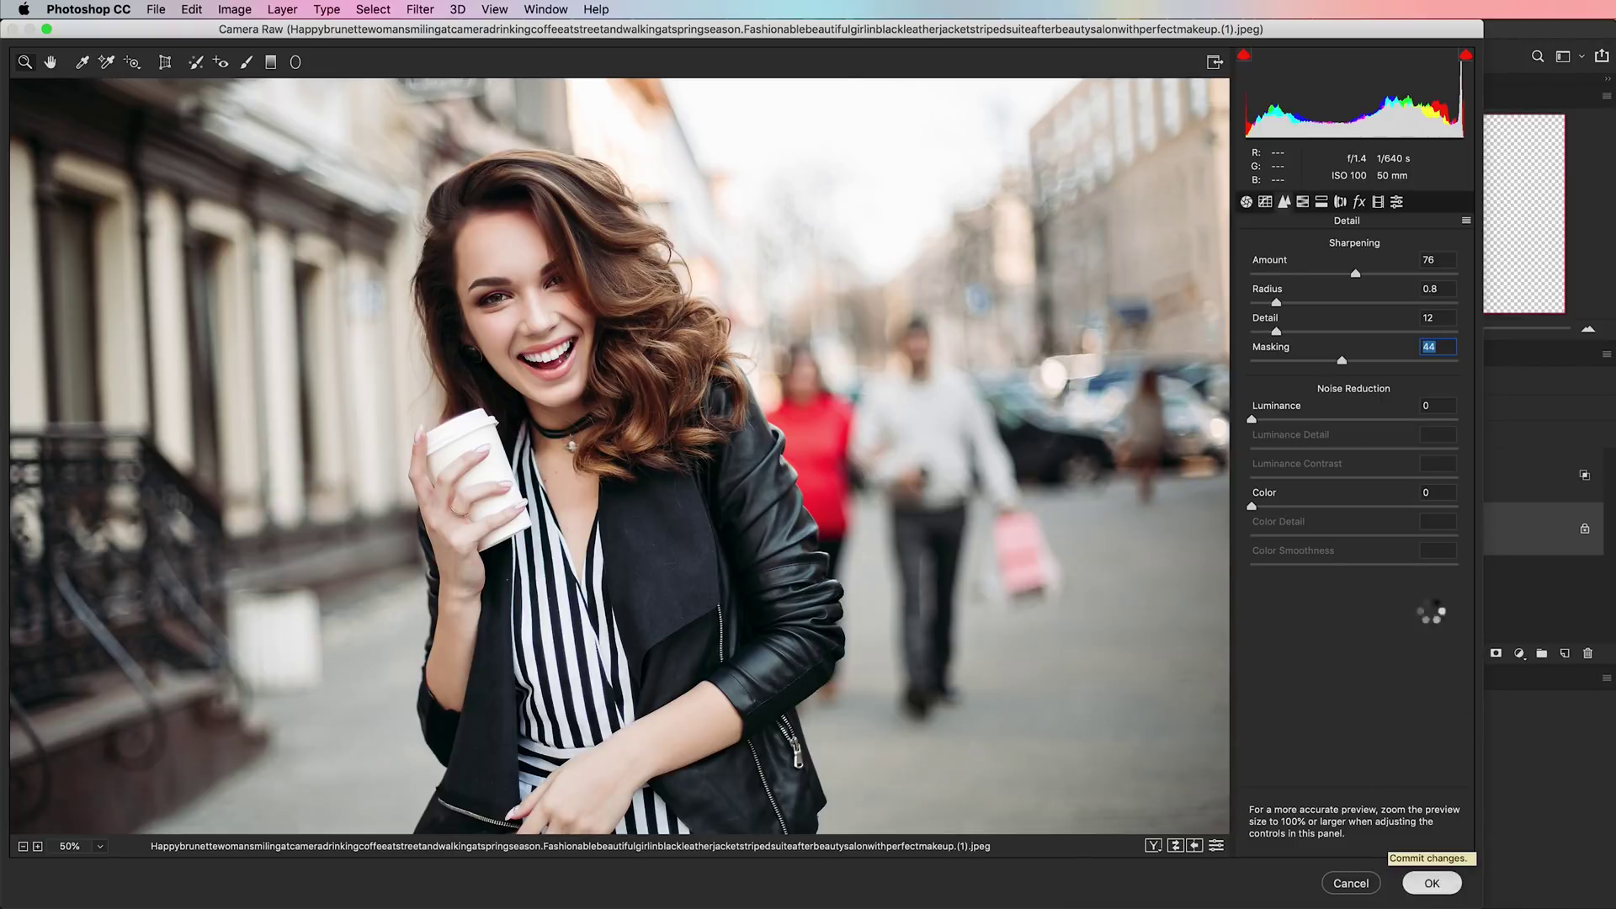
- Zoom in on the portrait's face and toggle Curves 1 off and on to compare
{"action": "key", "text": "z"}
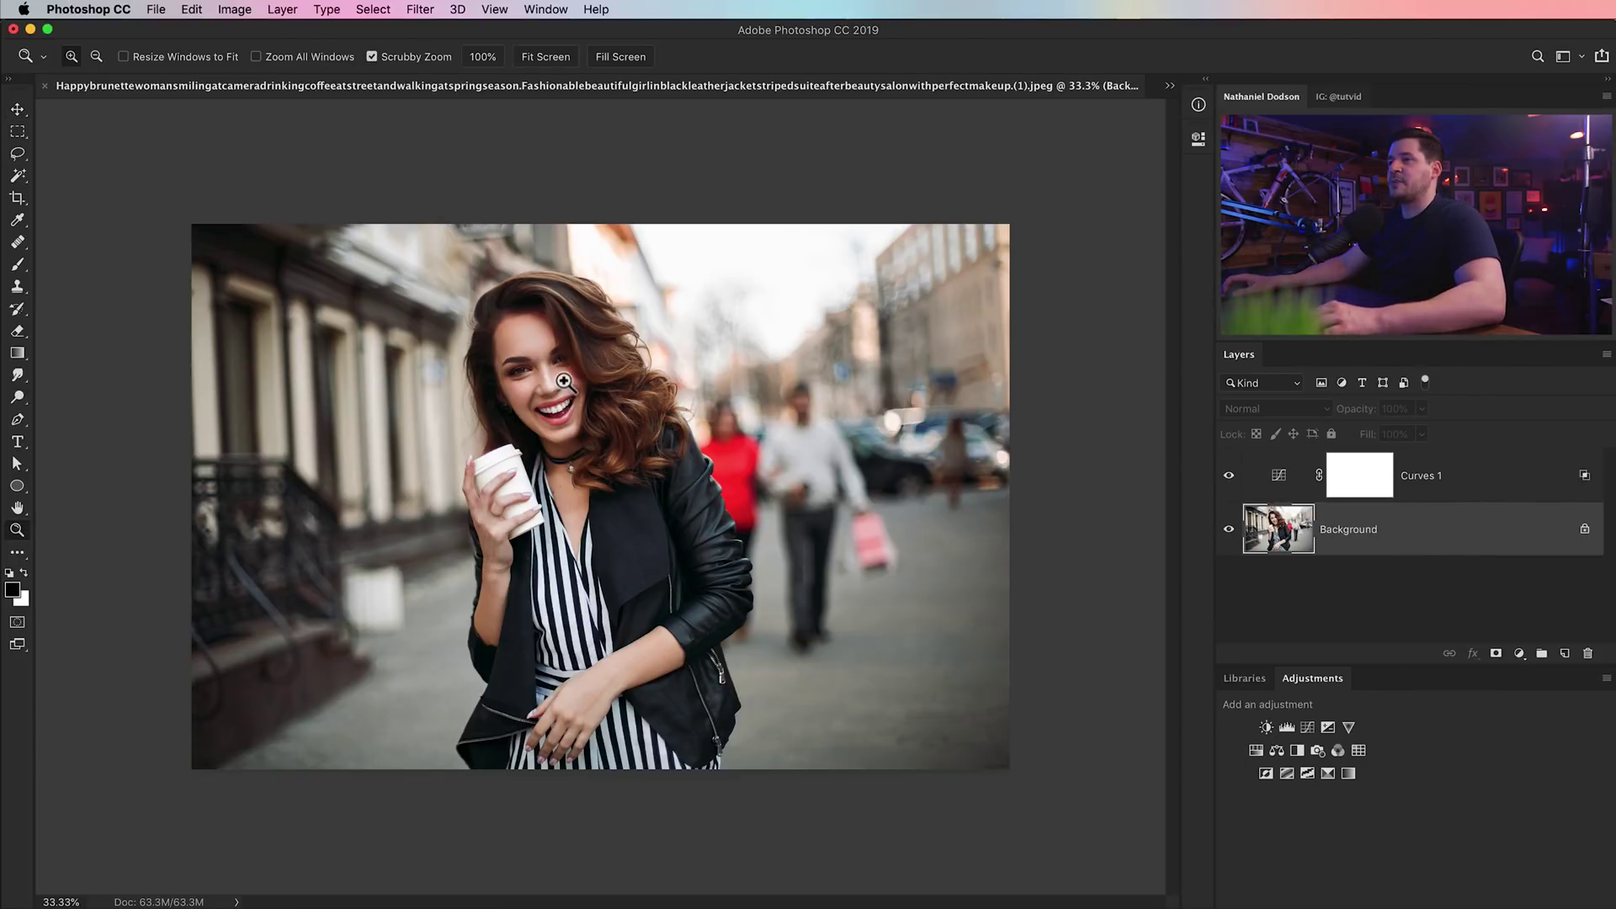
{"action": "left_click", "coordinate": [562, 380]}
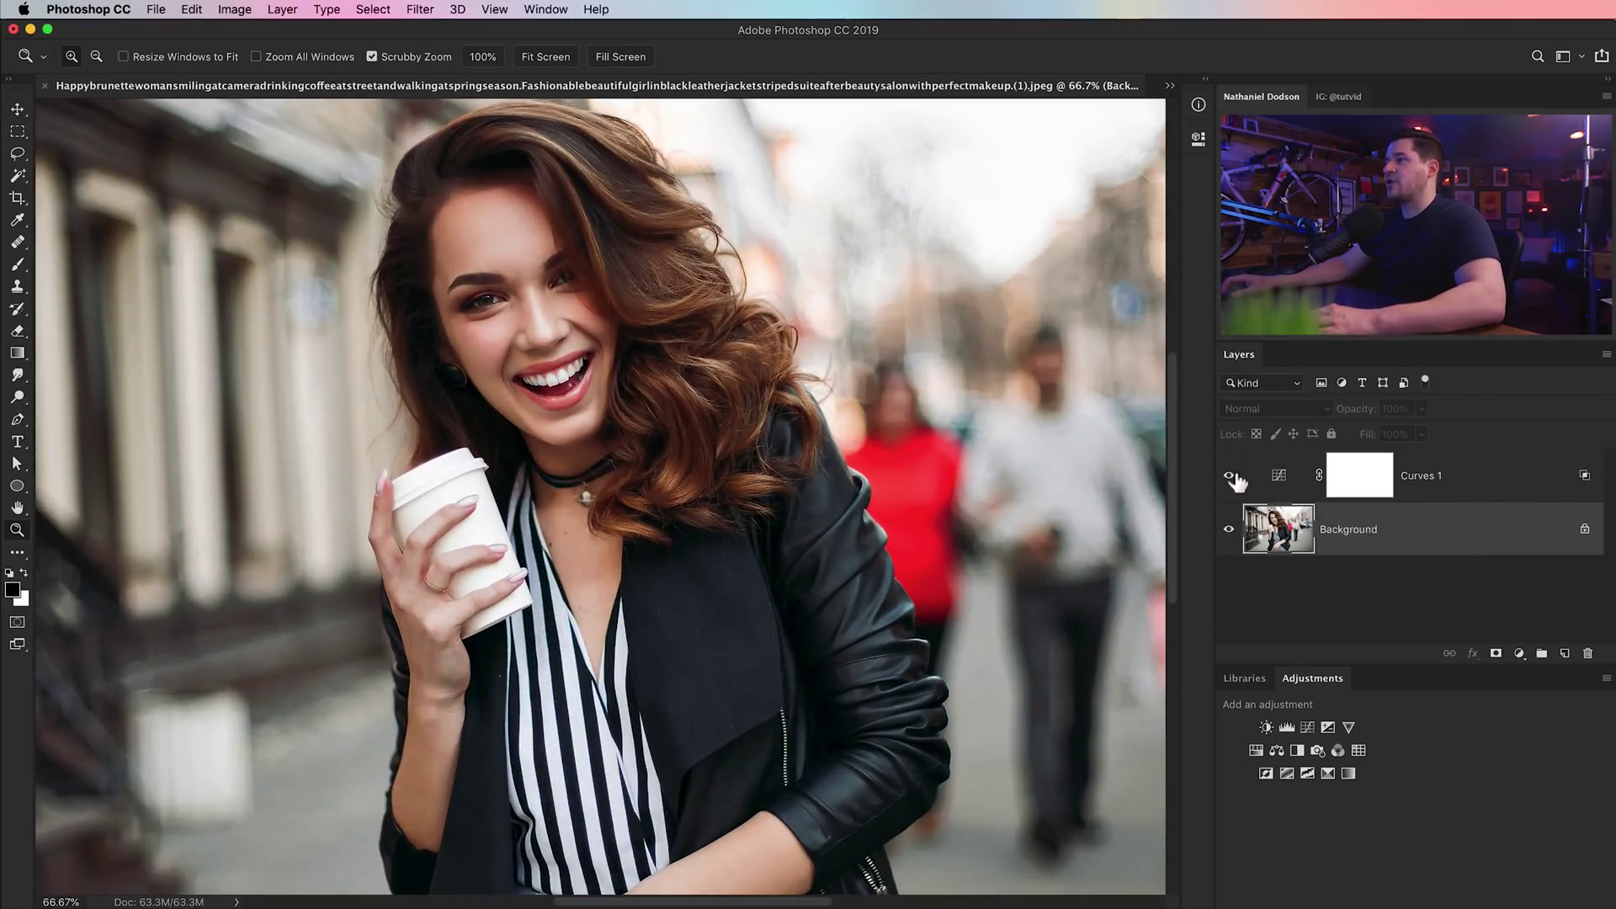
{"action": "left_click", "coordinate": [1229, 475]}
{"action": "left_click", "coordinate": [1229, 476]}
- Switch to the rose garden photo and zoom it to 50%
{"action": "scroll", "coordinate": [459, 311], "scroll_direction": "up", "scroll_amount": 2}
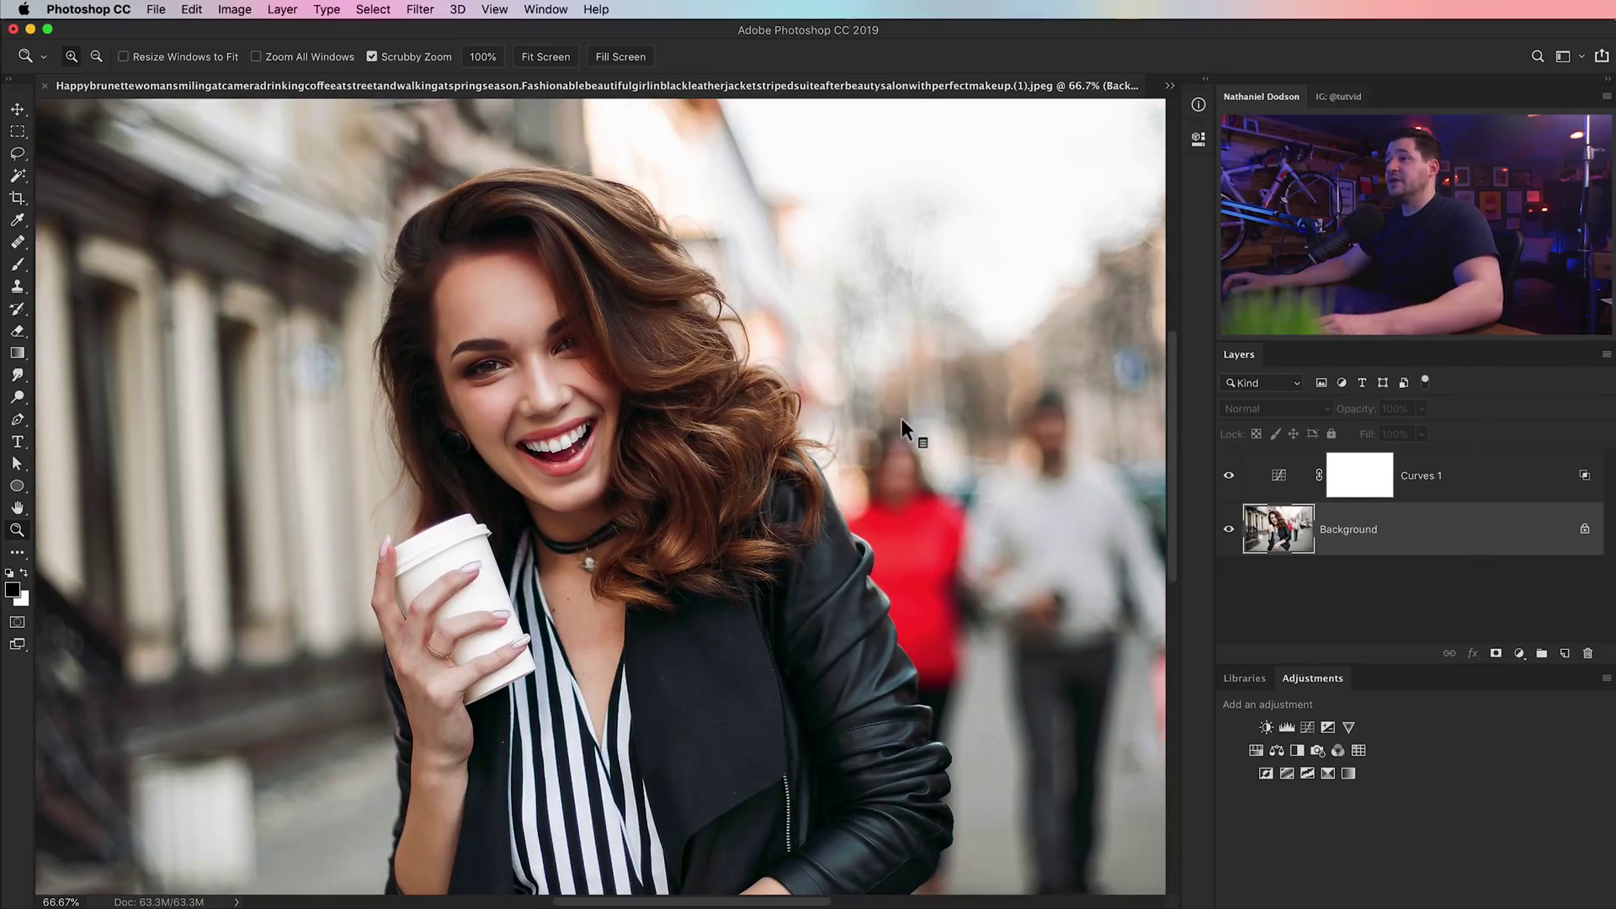
{"action": "key", "text": "ctrl+Tab"}
{"action": "left_click", "coordinate": [643, 479]}
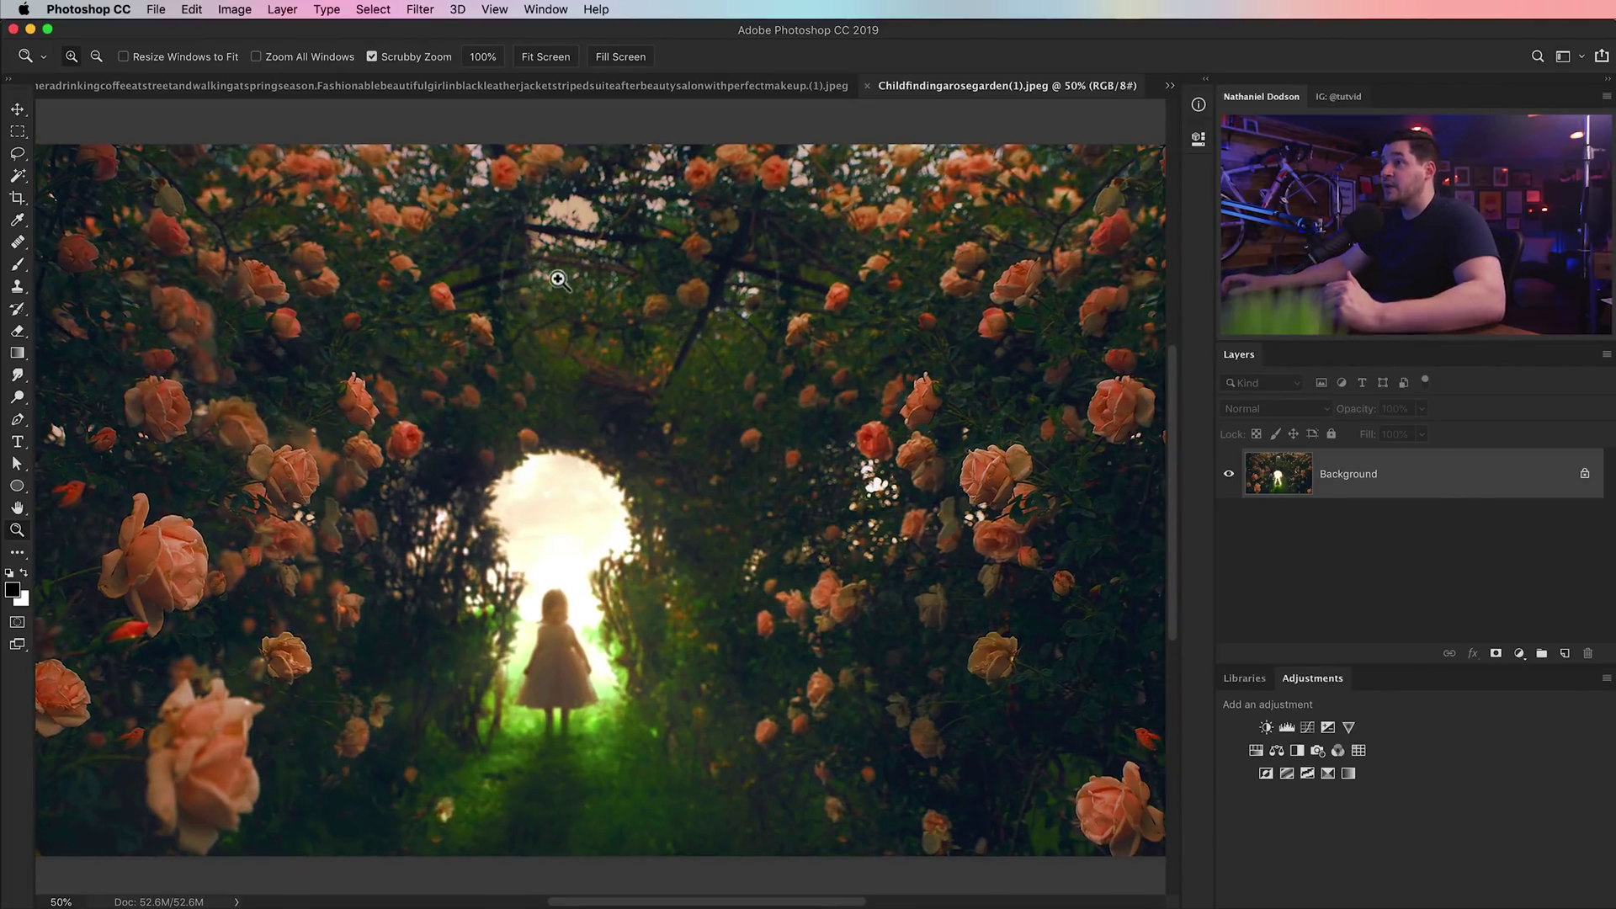
- In General preferences, turn on Disable the Home Screen and accept the dialog
{"action": "left_click", "coordinate": [115, 14]}
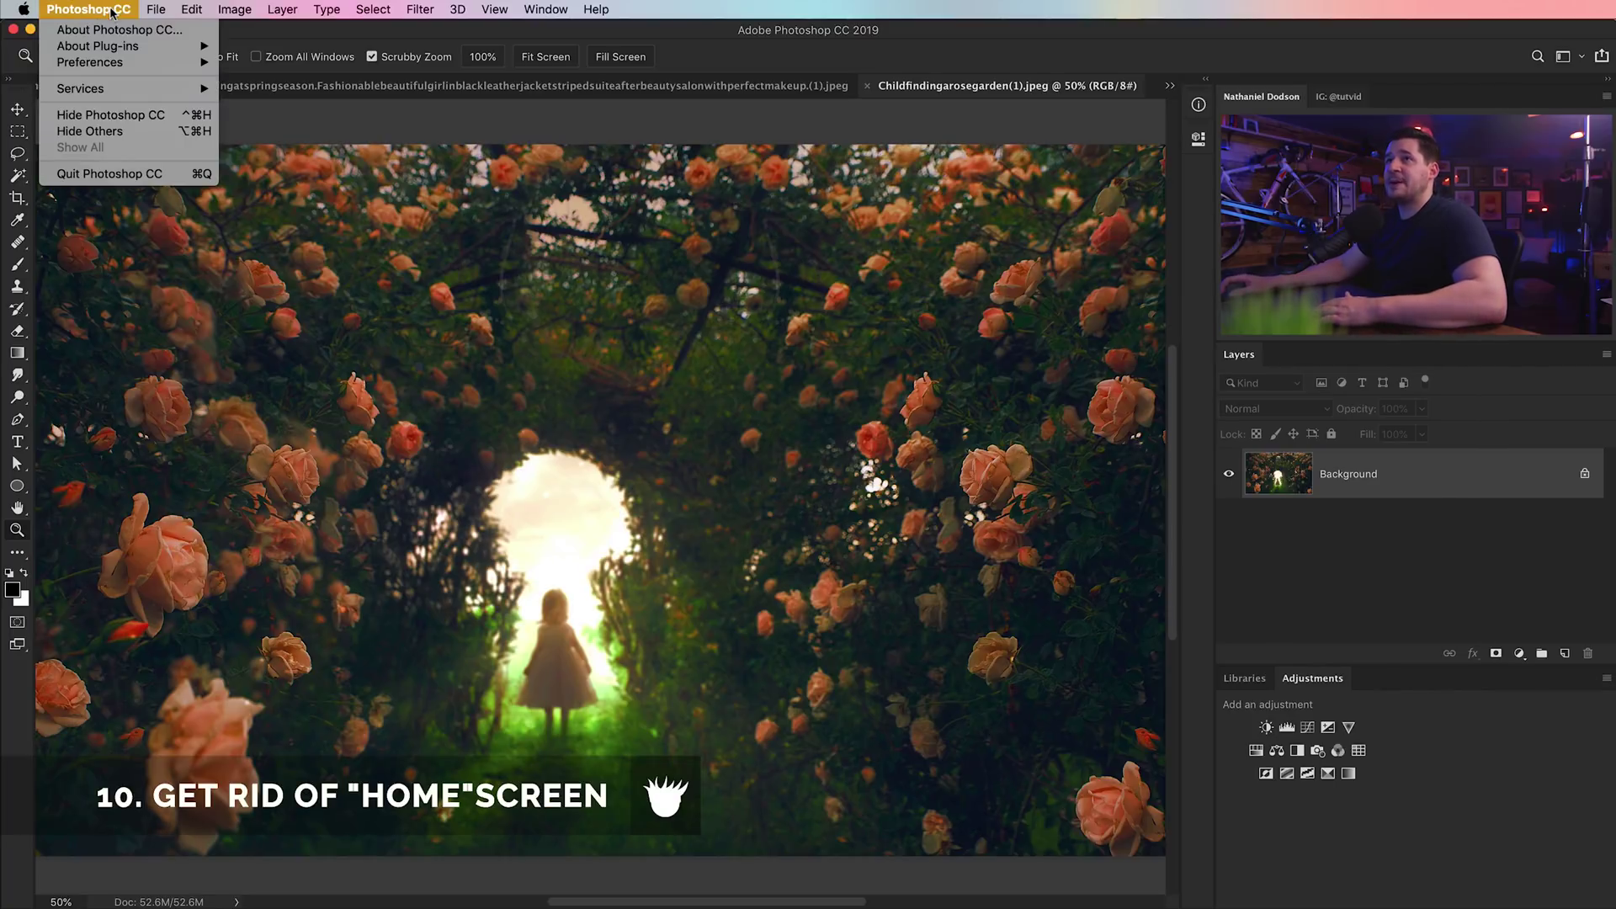
{"action": "mouse_move", "coordinate": [192, 12]}
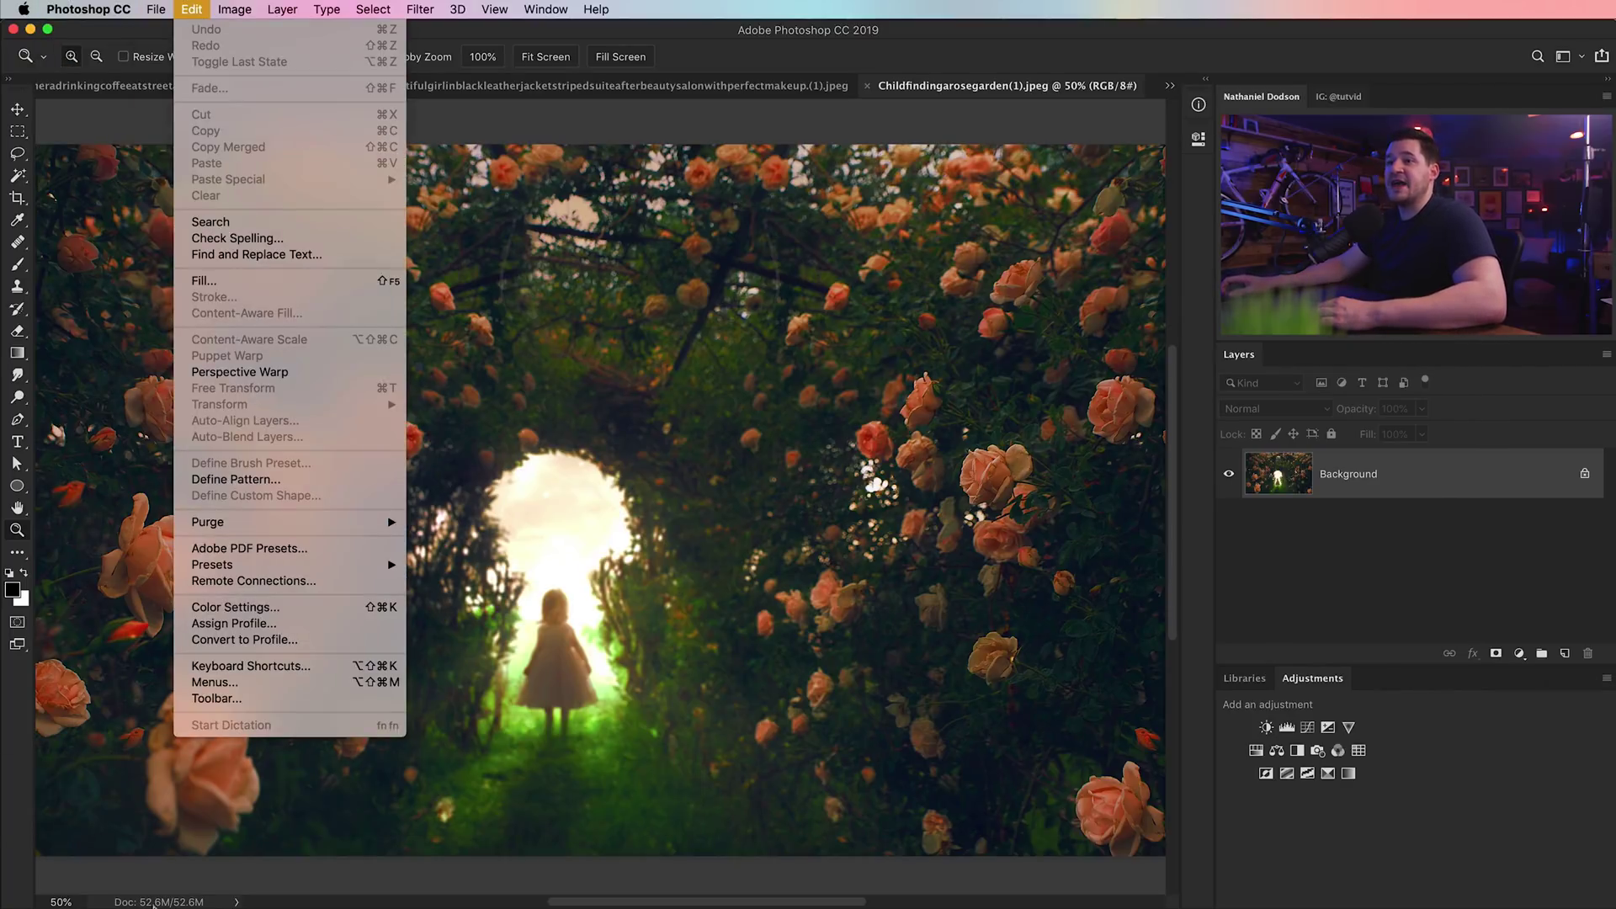
{"action": "mouse_move", "coordinate": [106, 6]}
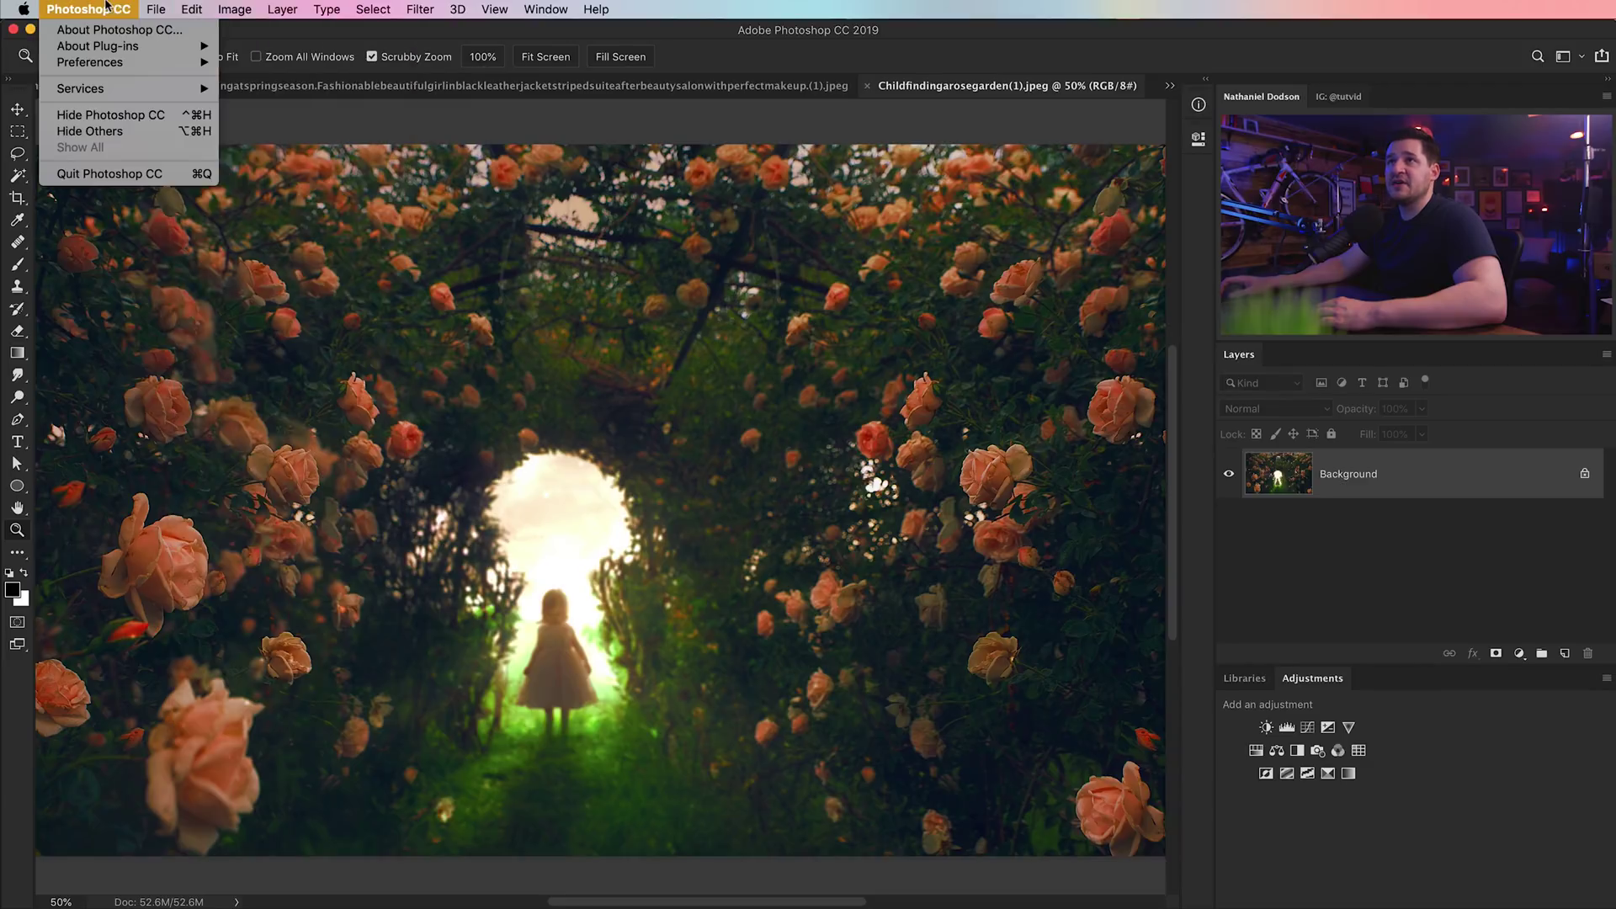
{"action": "mouse_move", "coordinate": [113, 61]}
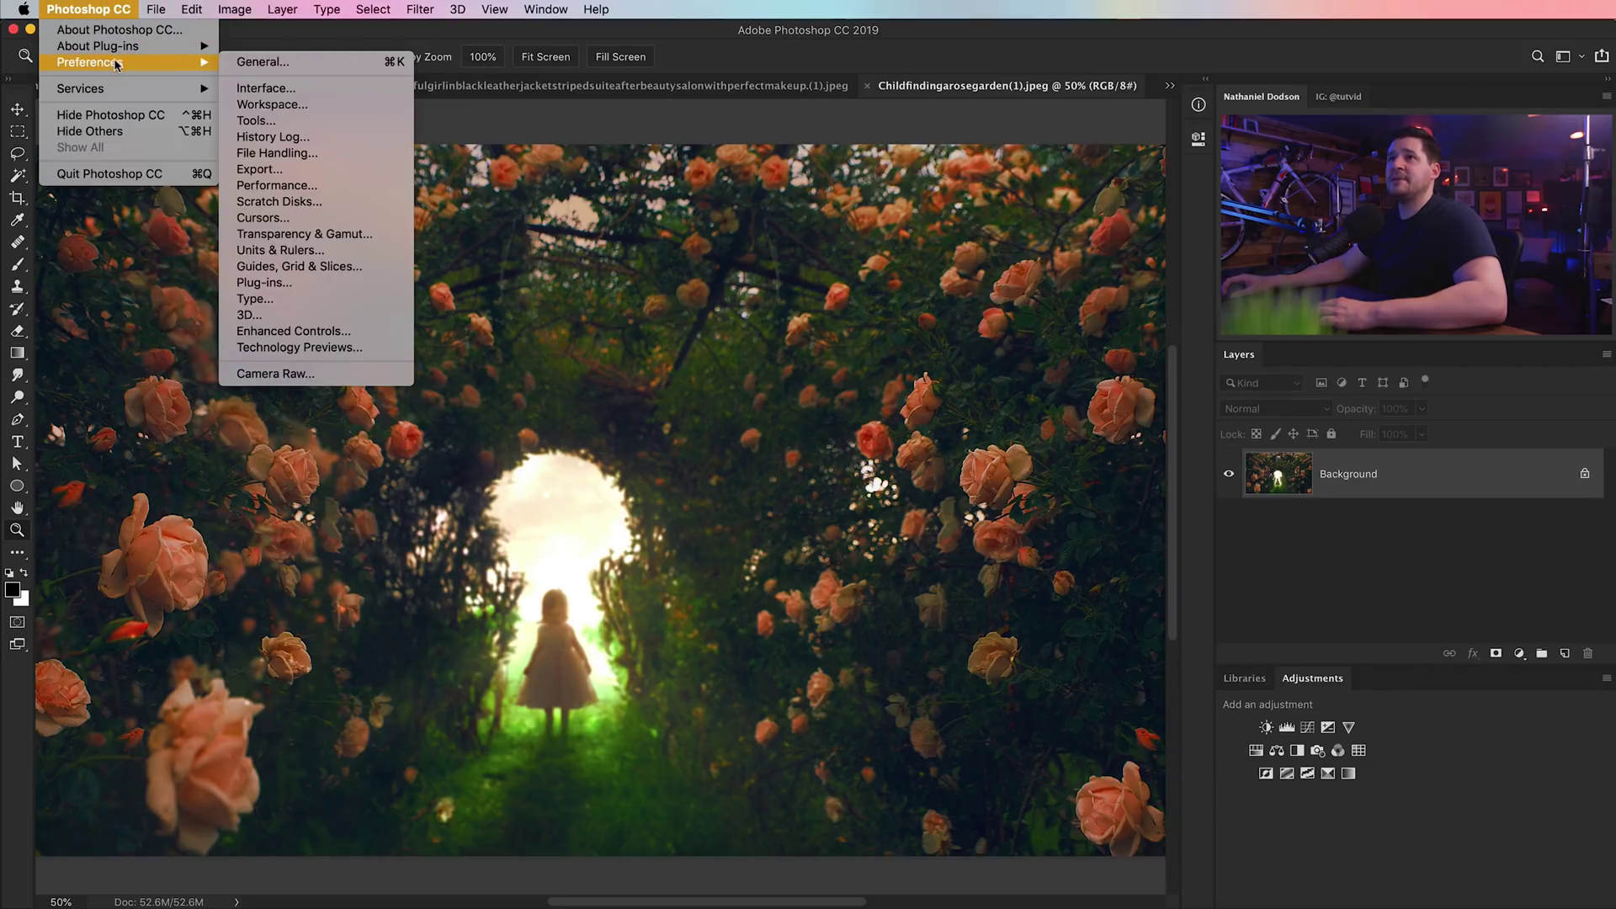
{"action": "left_click", "coordinate": [290, 64]}
{"action": "key", "text": "i"}
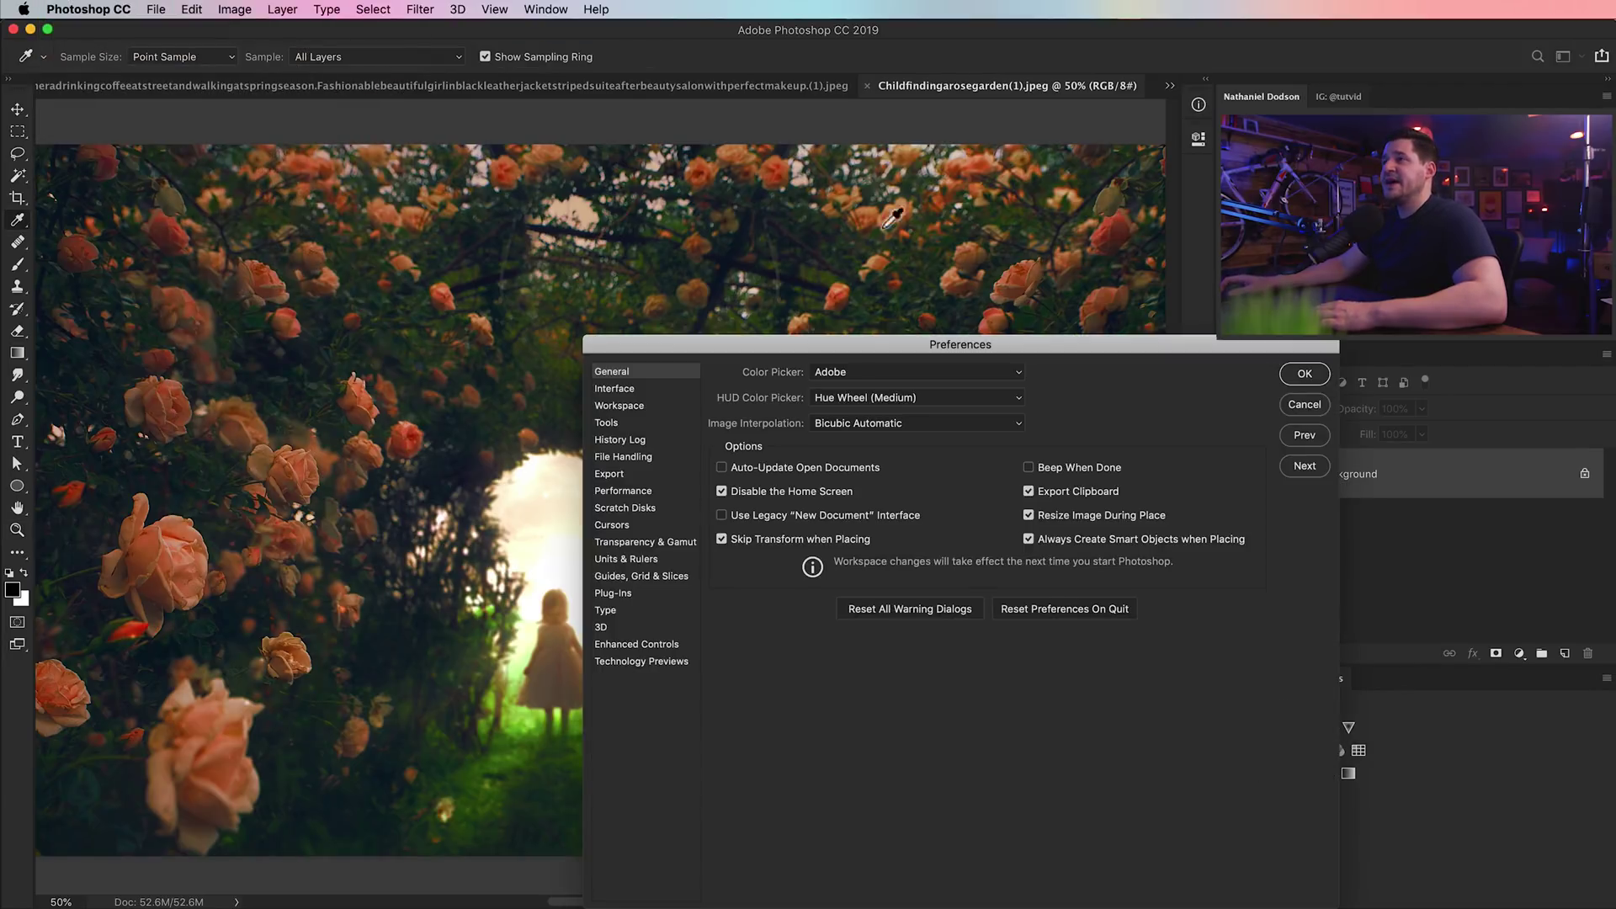
{"action": "left_click_drag", "start_coordinate": [885, 340], "coordinate": [654, 118]}
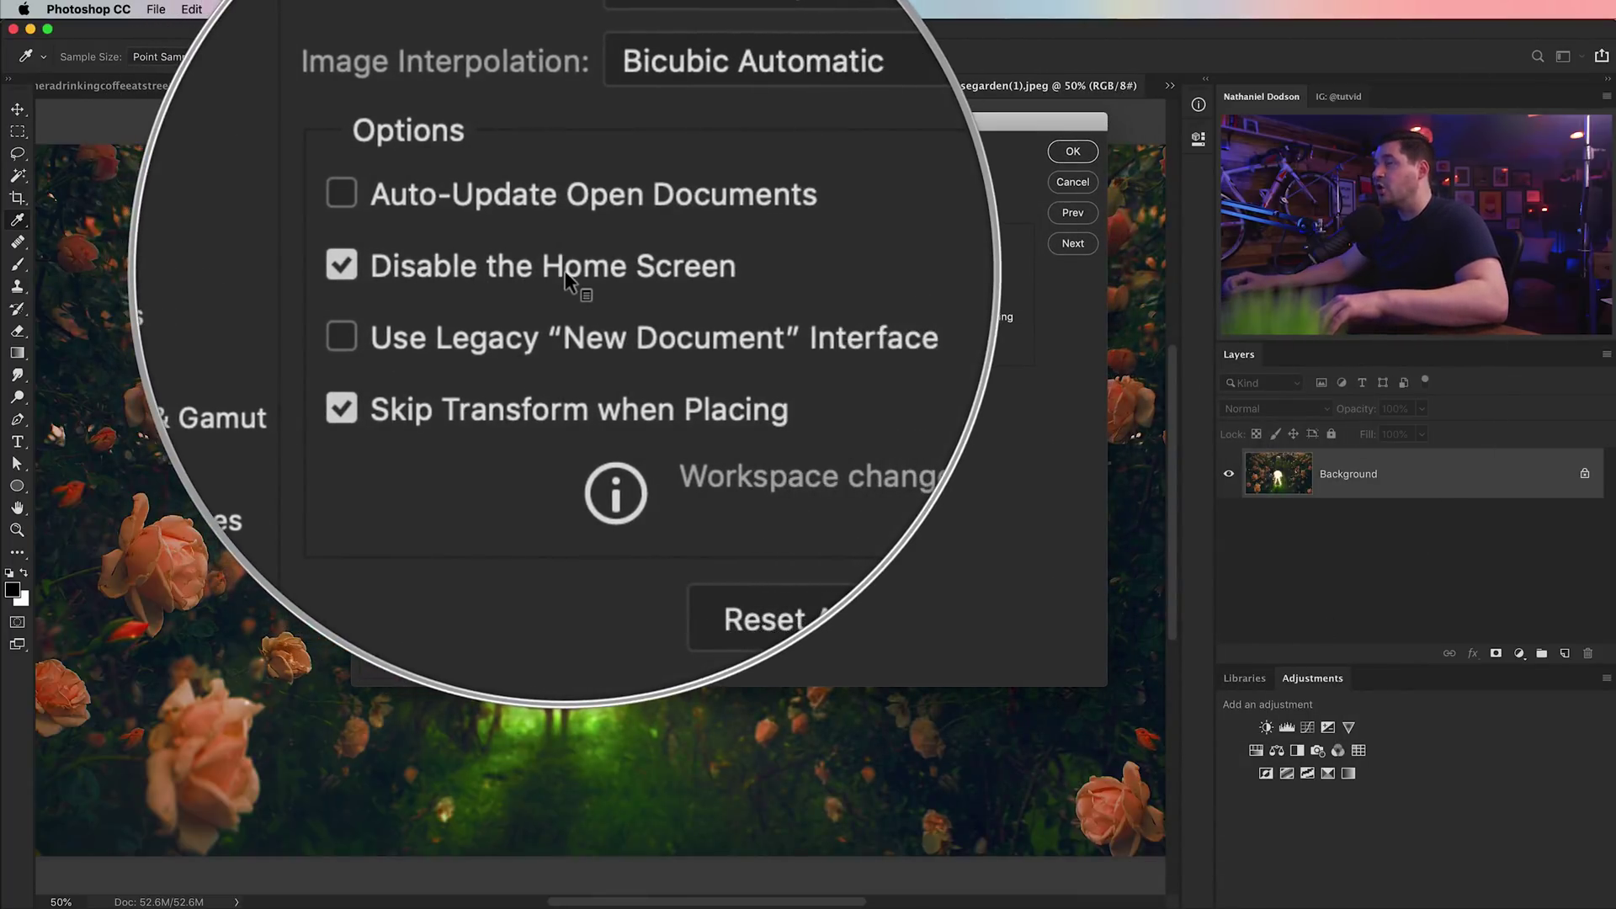
{"action": "mouse_move", "coordinate": [565, 278]}
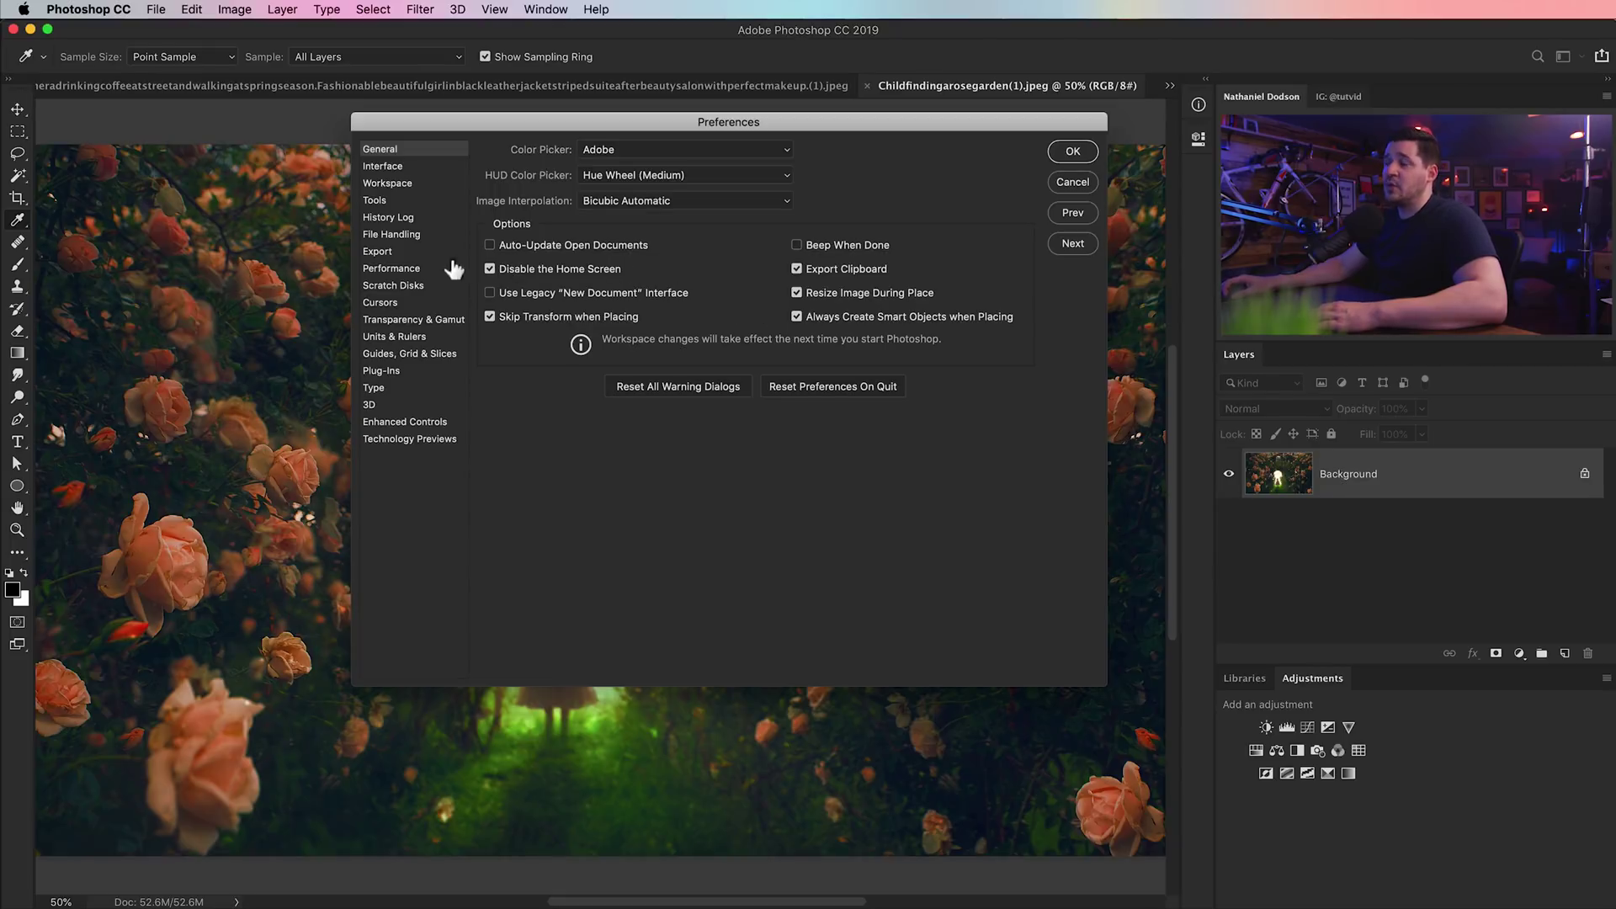
{"action": "left_click", "coordinate": [1074, 151]}
{"action": "key", "text": "z"}
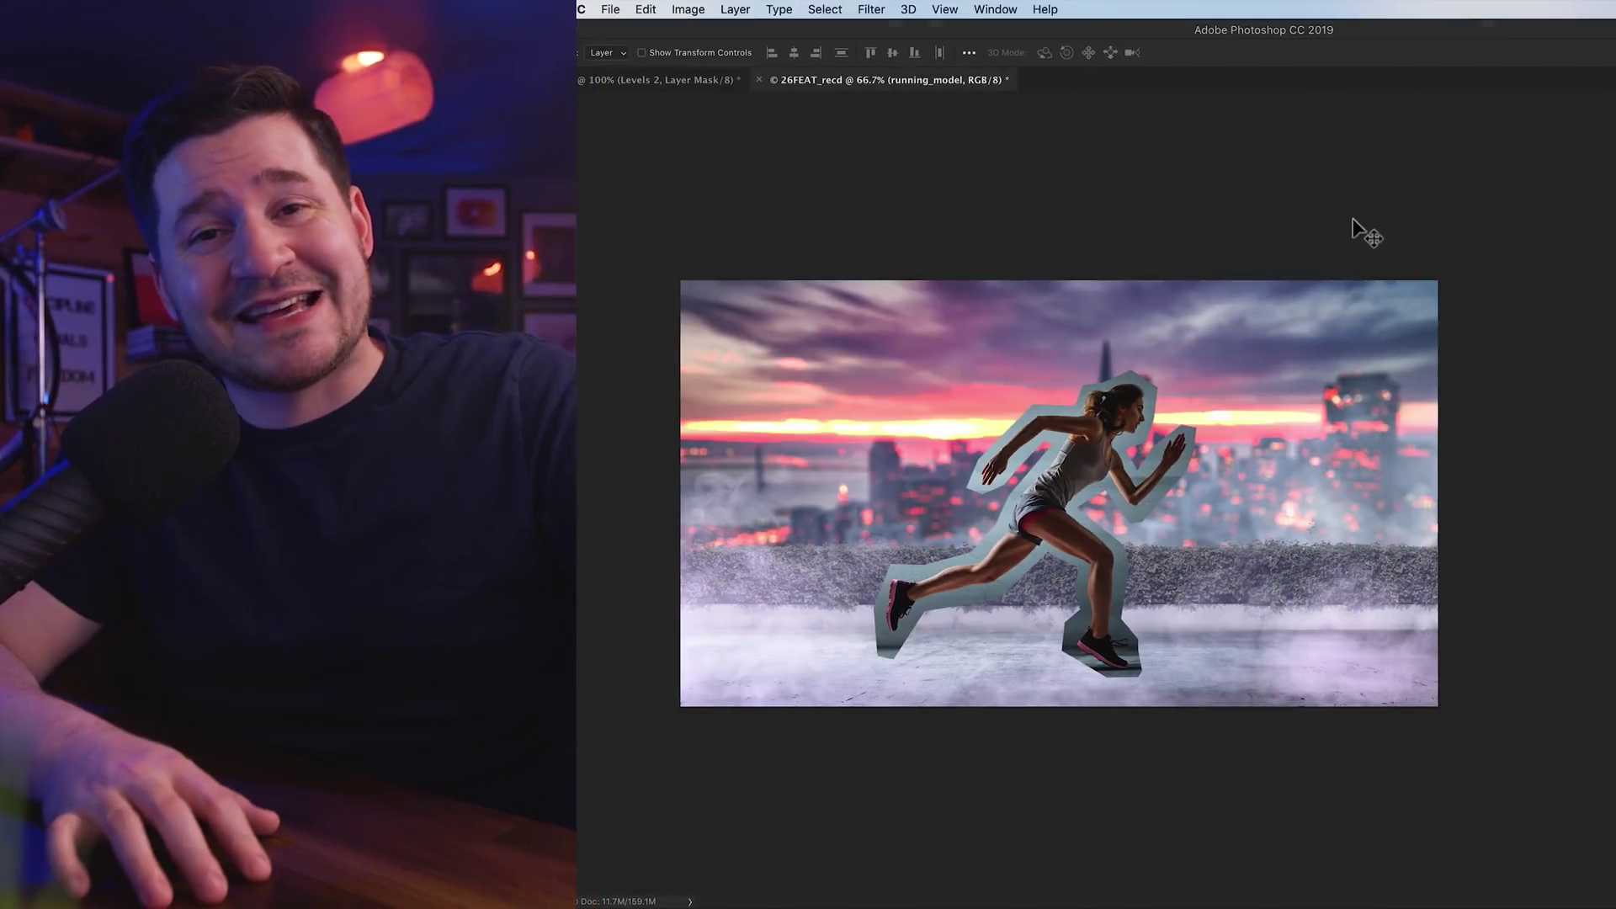
- Add a Black & White adjustment over running_model plus a clipped Color Fill layer named 'Color Adjust'
{"action": "left_click", "coordinate": [914, 607]}
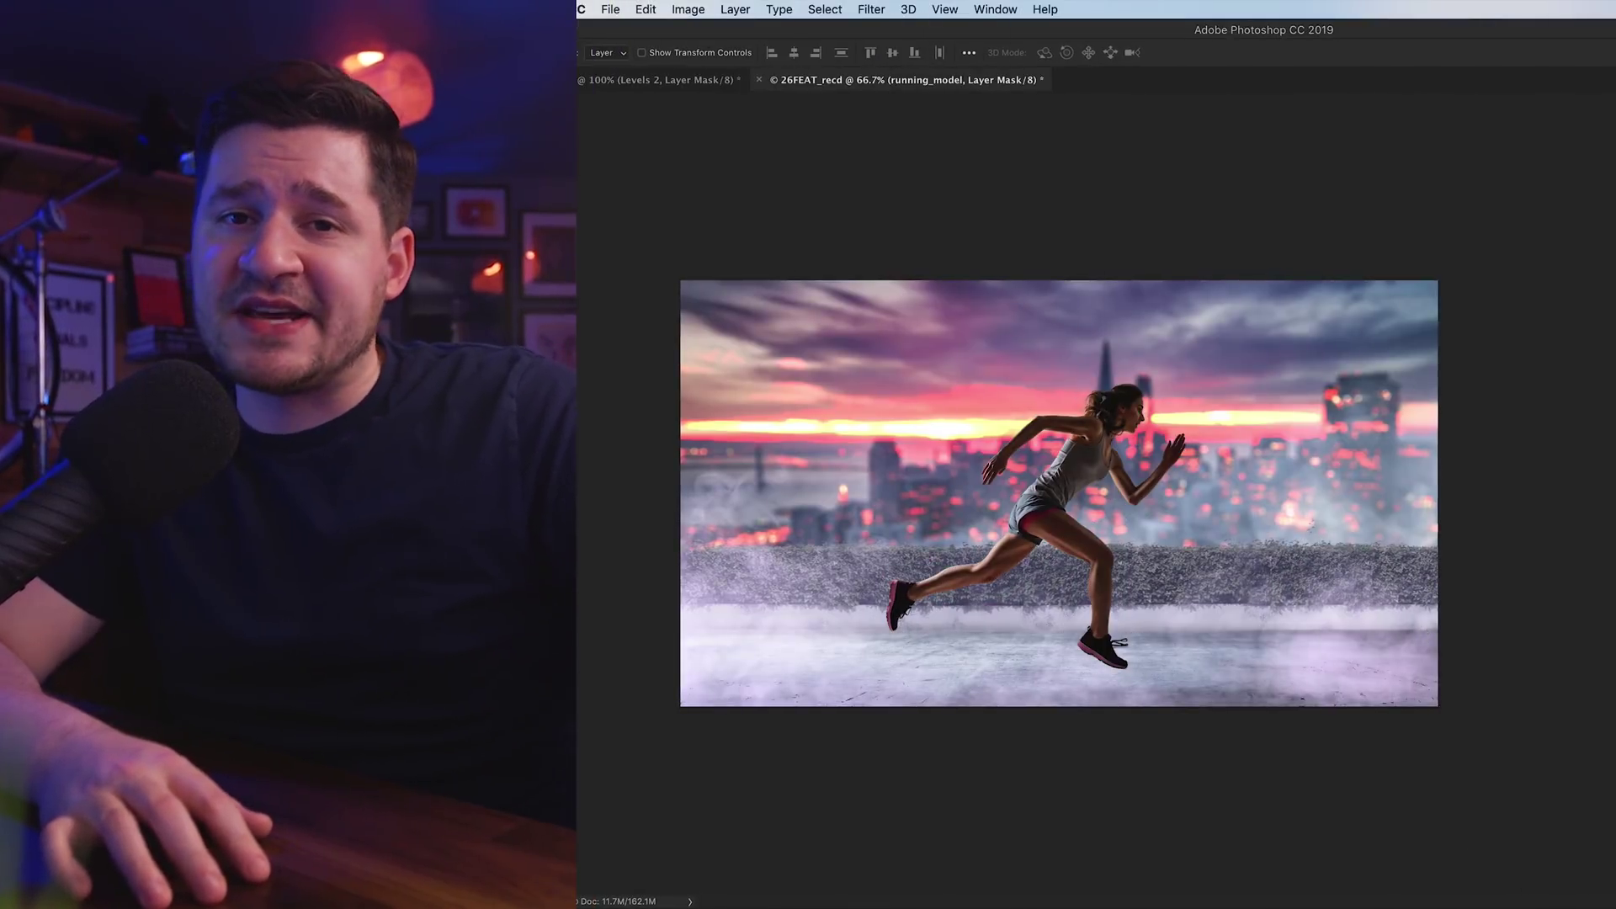
{"action": "key", "text": "ctrl+alt+shift+b"}
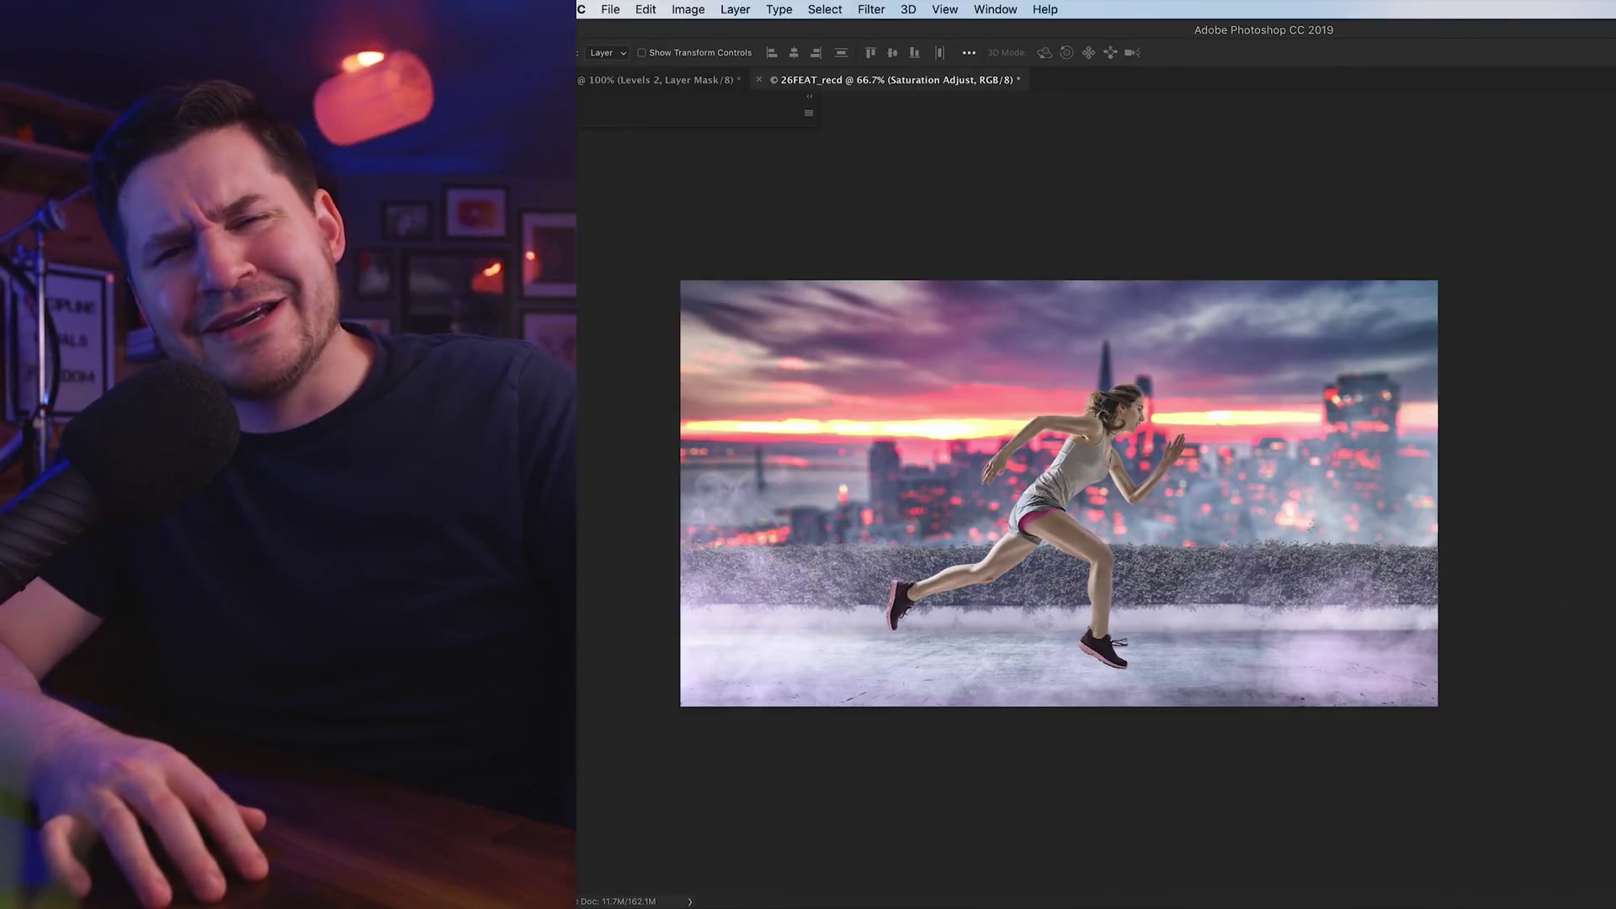
{"action": "key", "text": "ctrl+shift+n"}
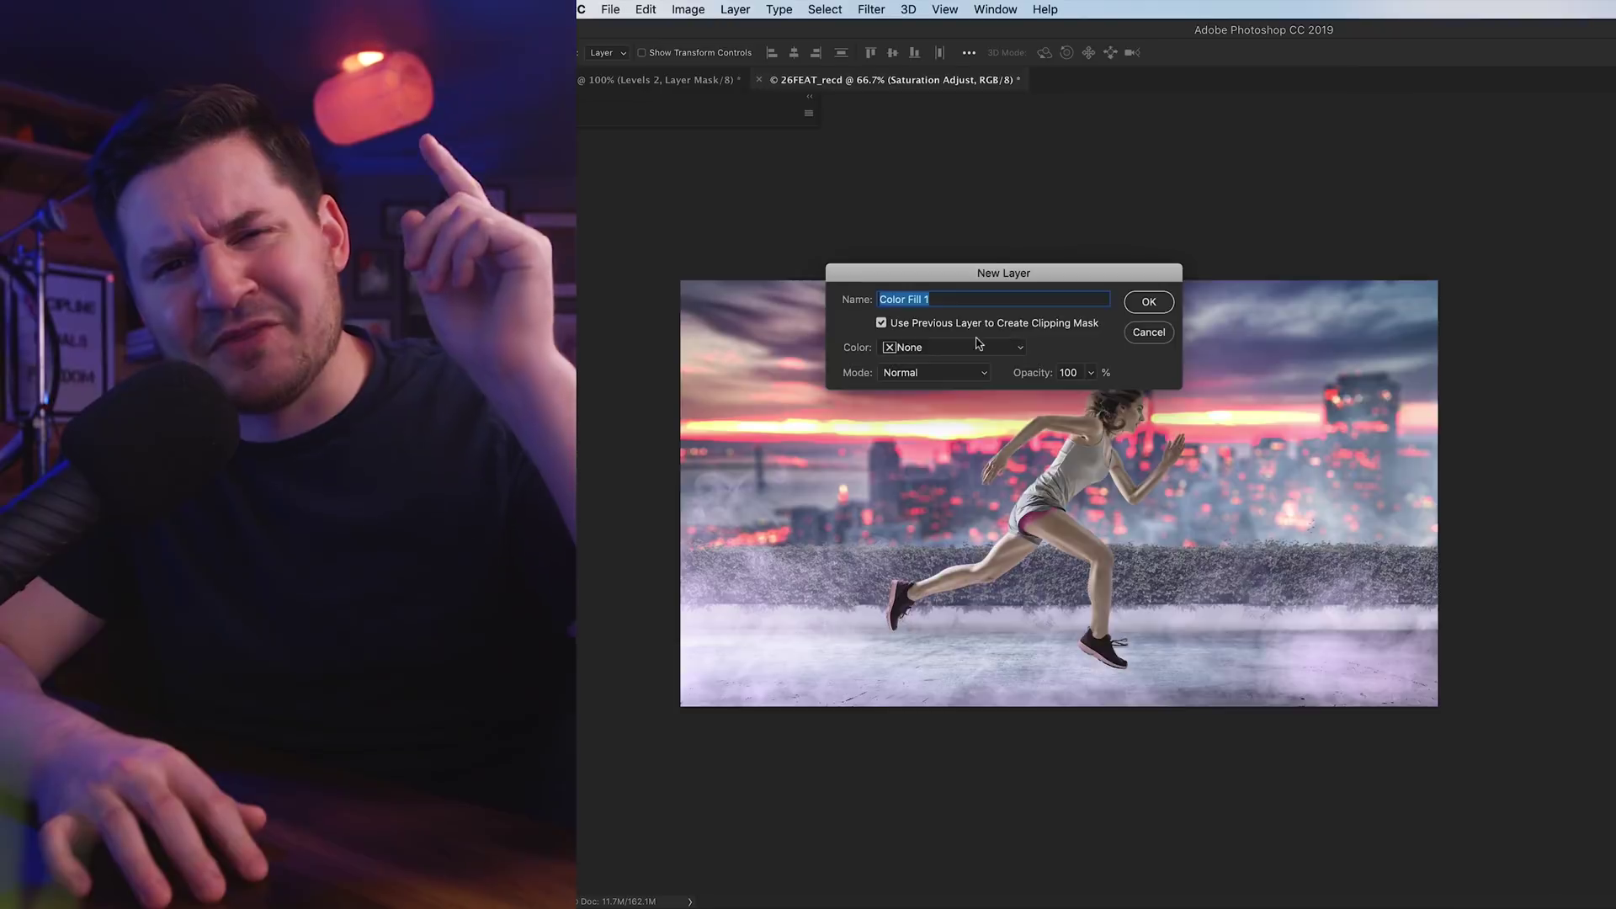
{"action": "type", "text": "Color Adjust"}
{"action": "key", "text": "Return"}
{"action": "key", "text": "alt+shift+c"}
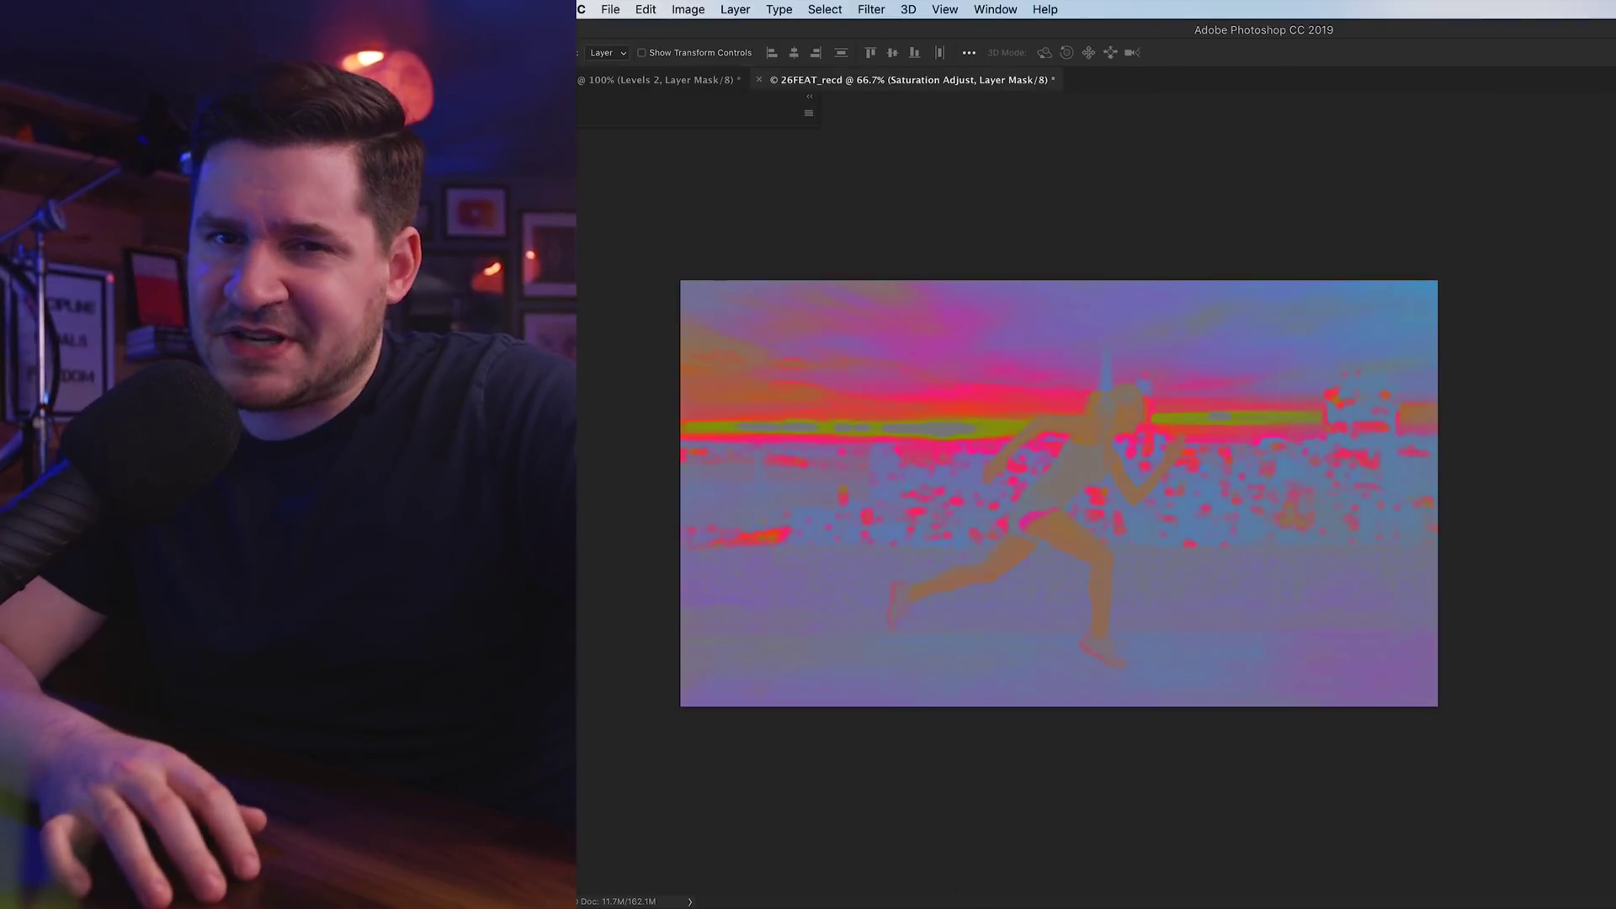